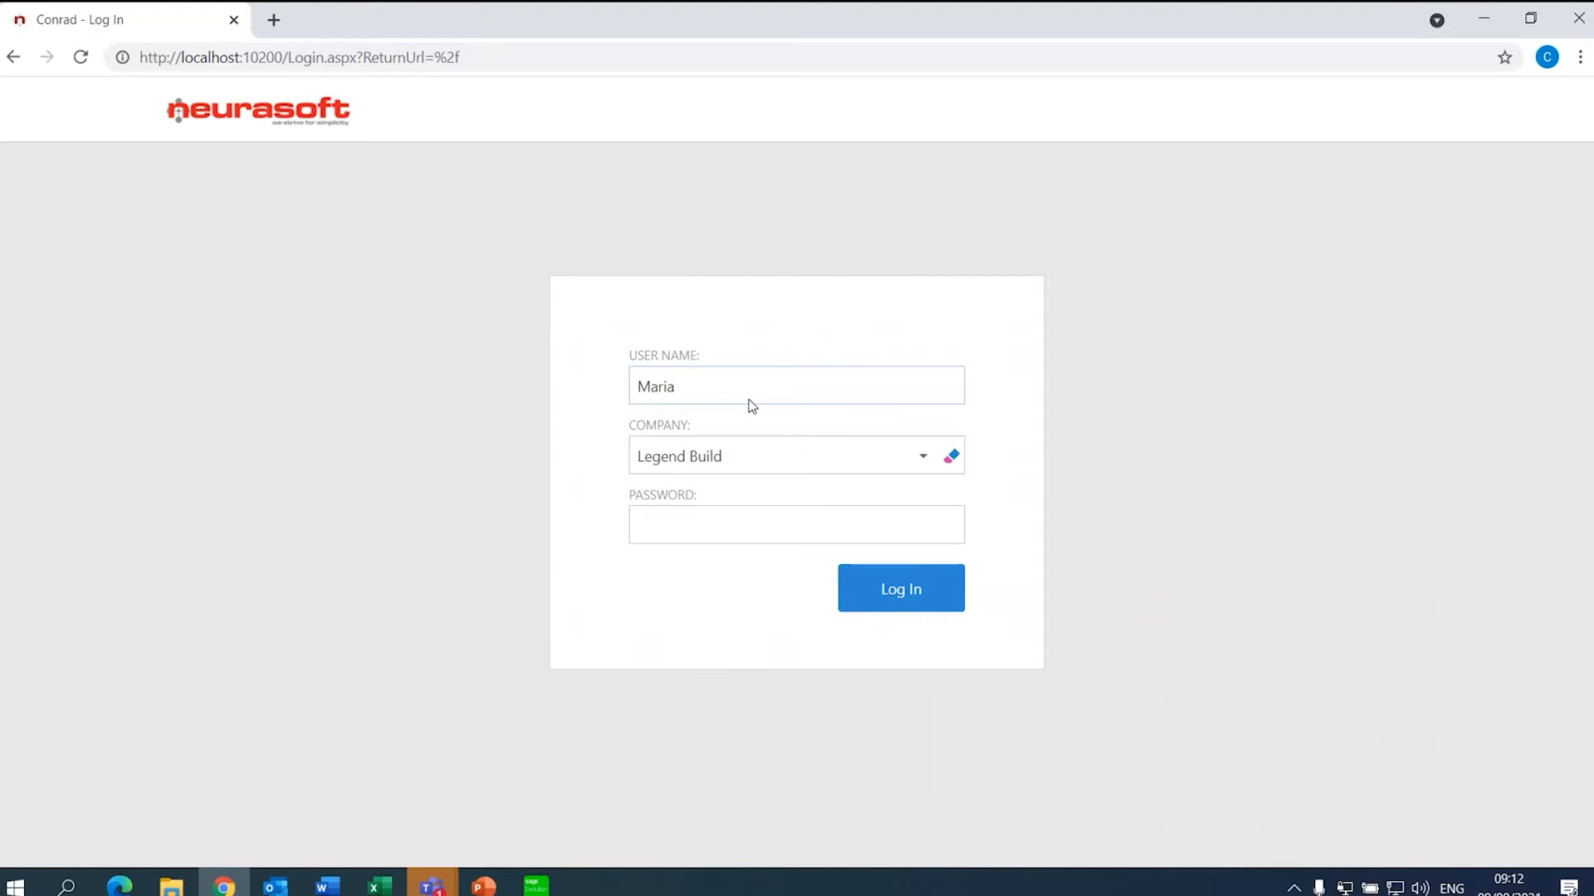
- Log in to Neurasoft Fusion 2 to see the requests waiting for me, including PR00006
left_click(870, 592)
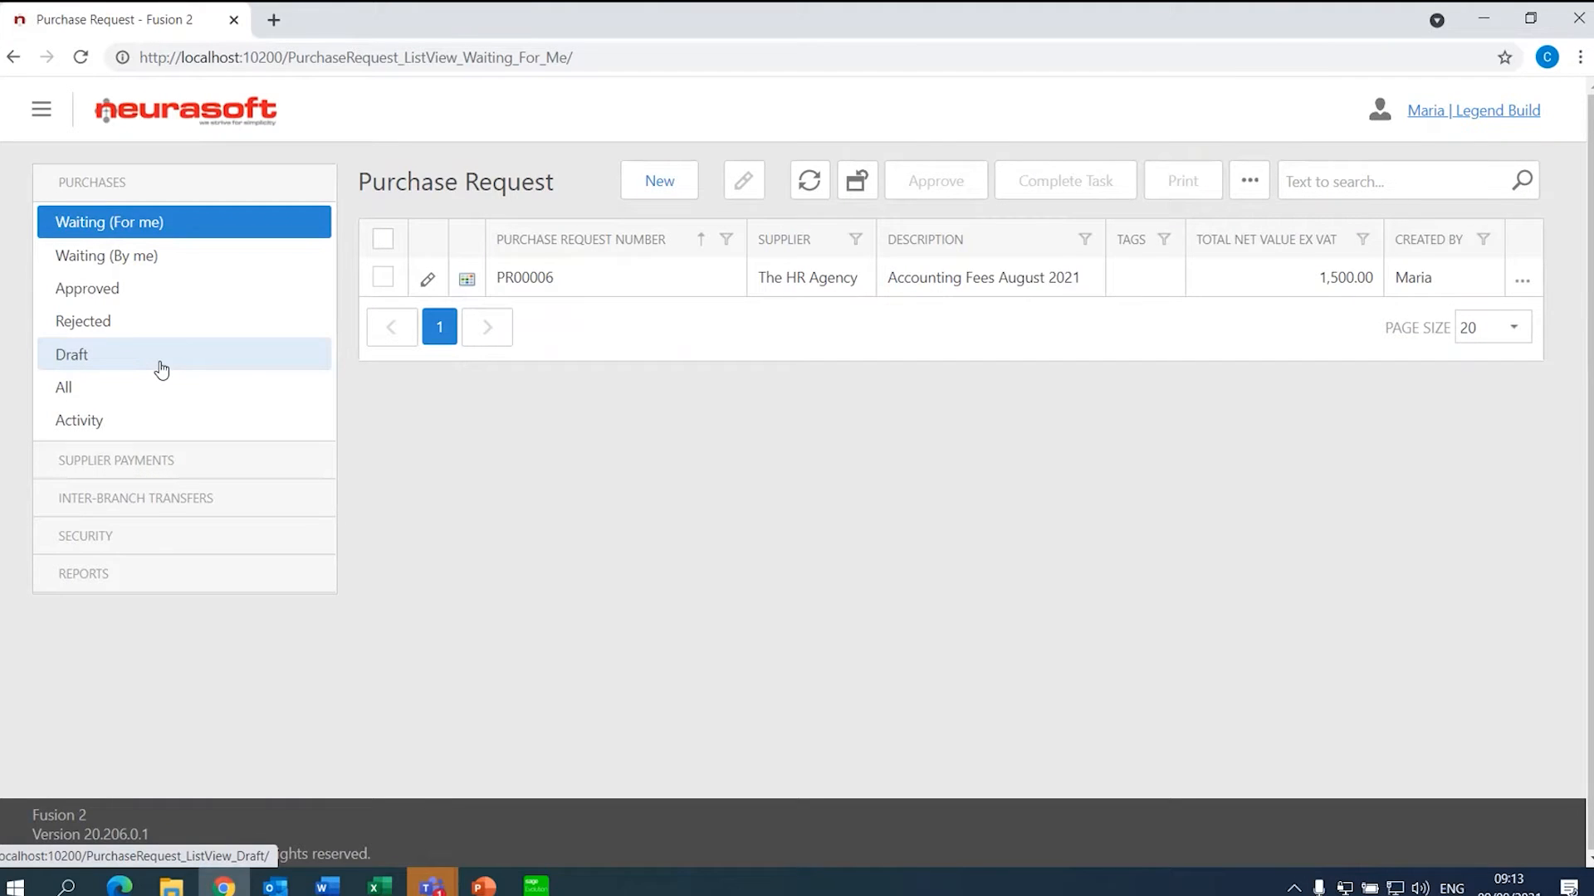
- Check the Waiting (By me) list, return to Waiting (For me), and start a new purchase request
left_click(176, 258)
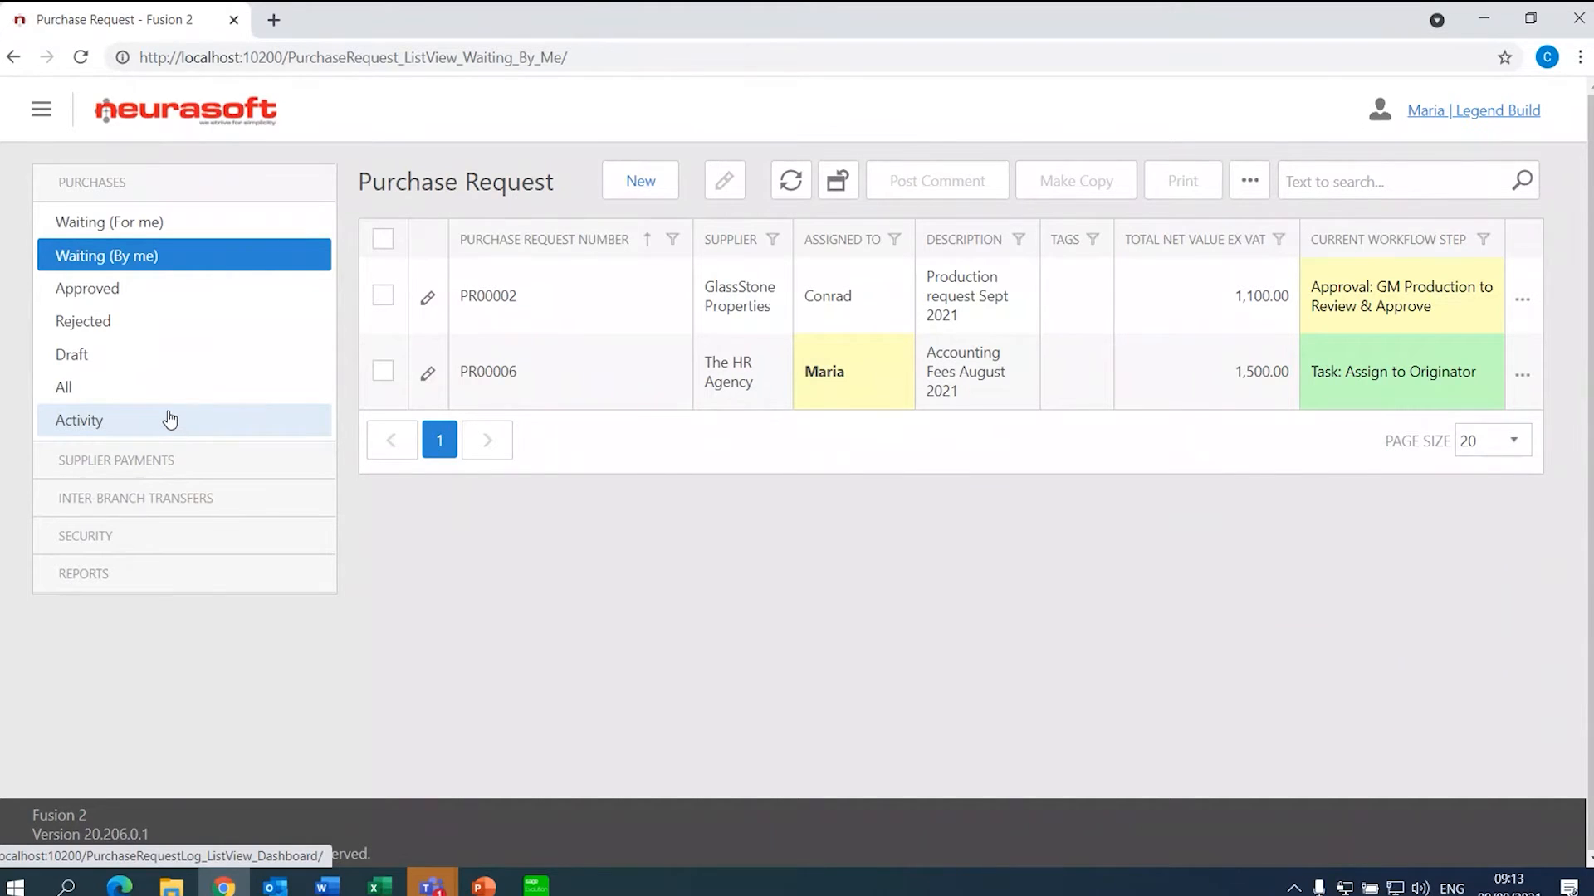
left_click(174, 218)
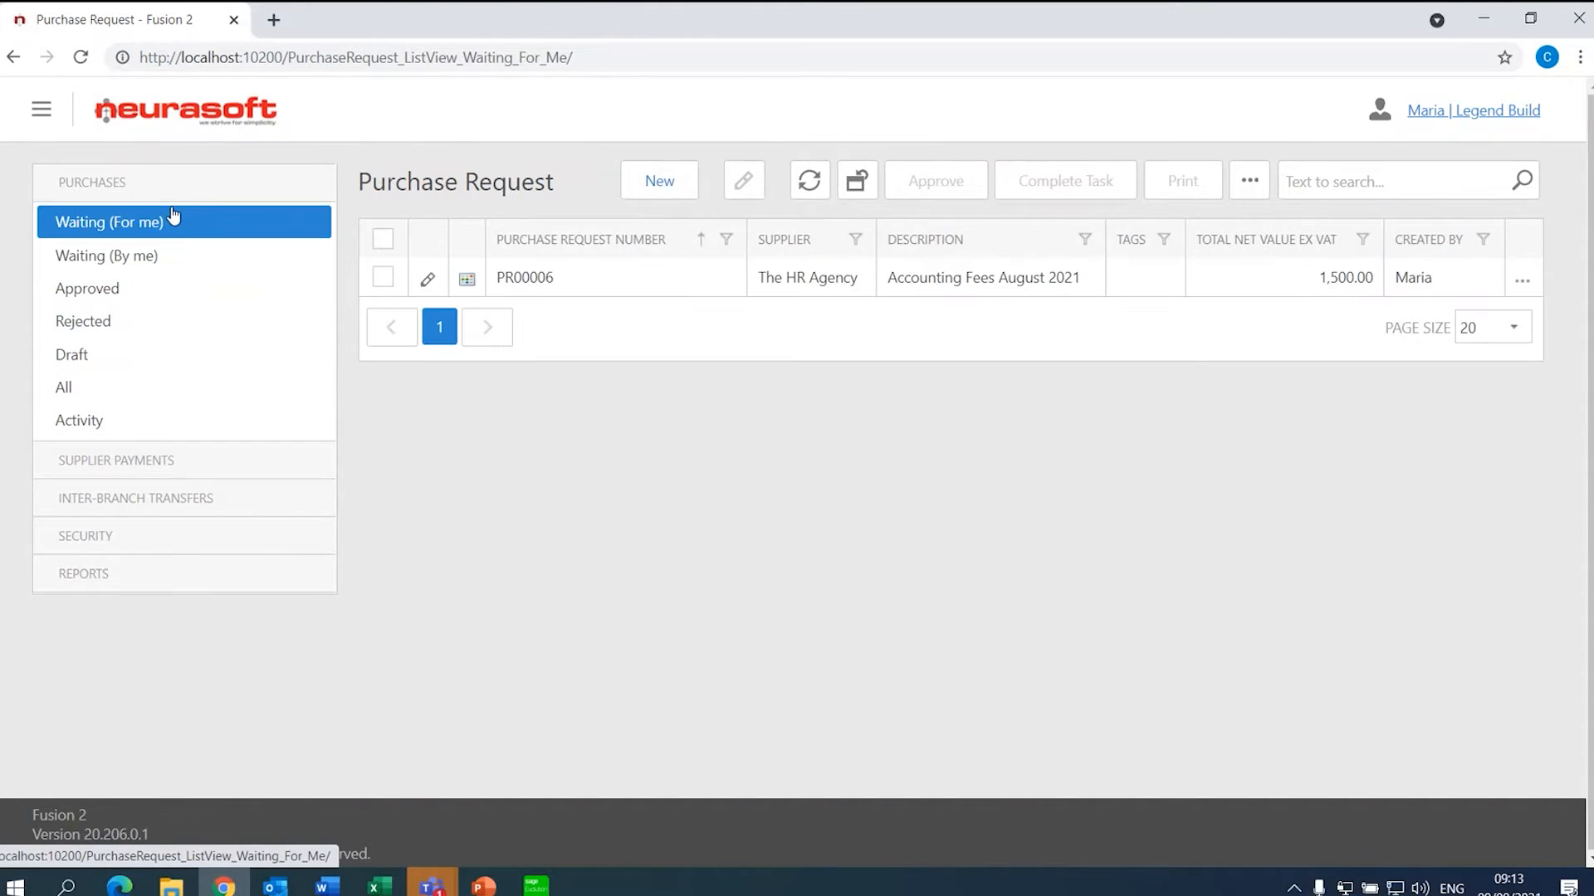
left_click(679, 181)
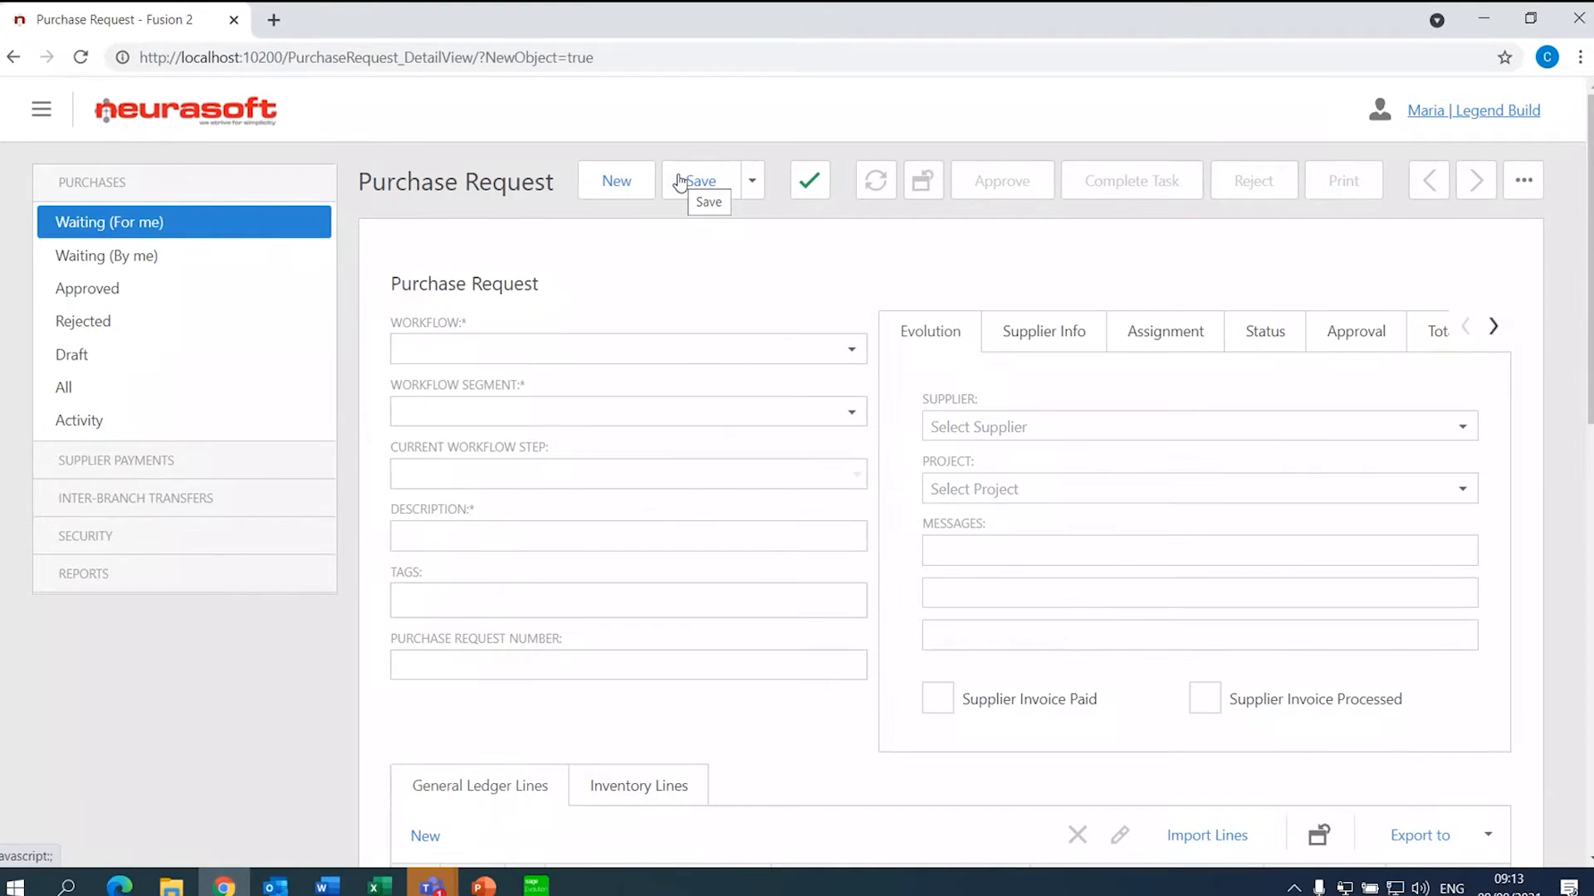
- Set the request's workflow to Purchase Request and its workflow segment to Finance
left_click(853, 356)
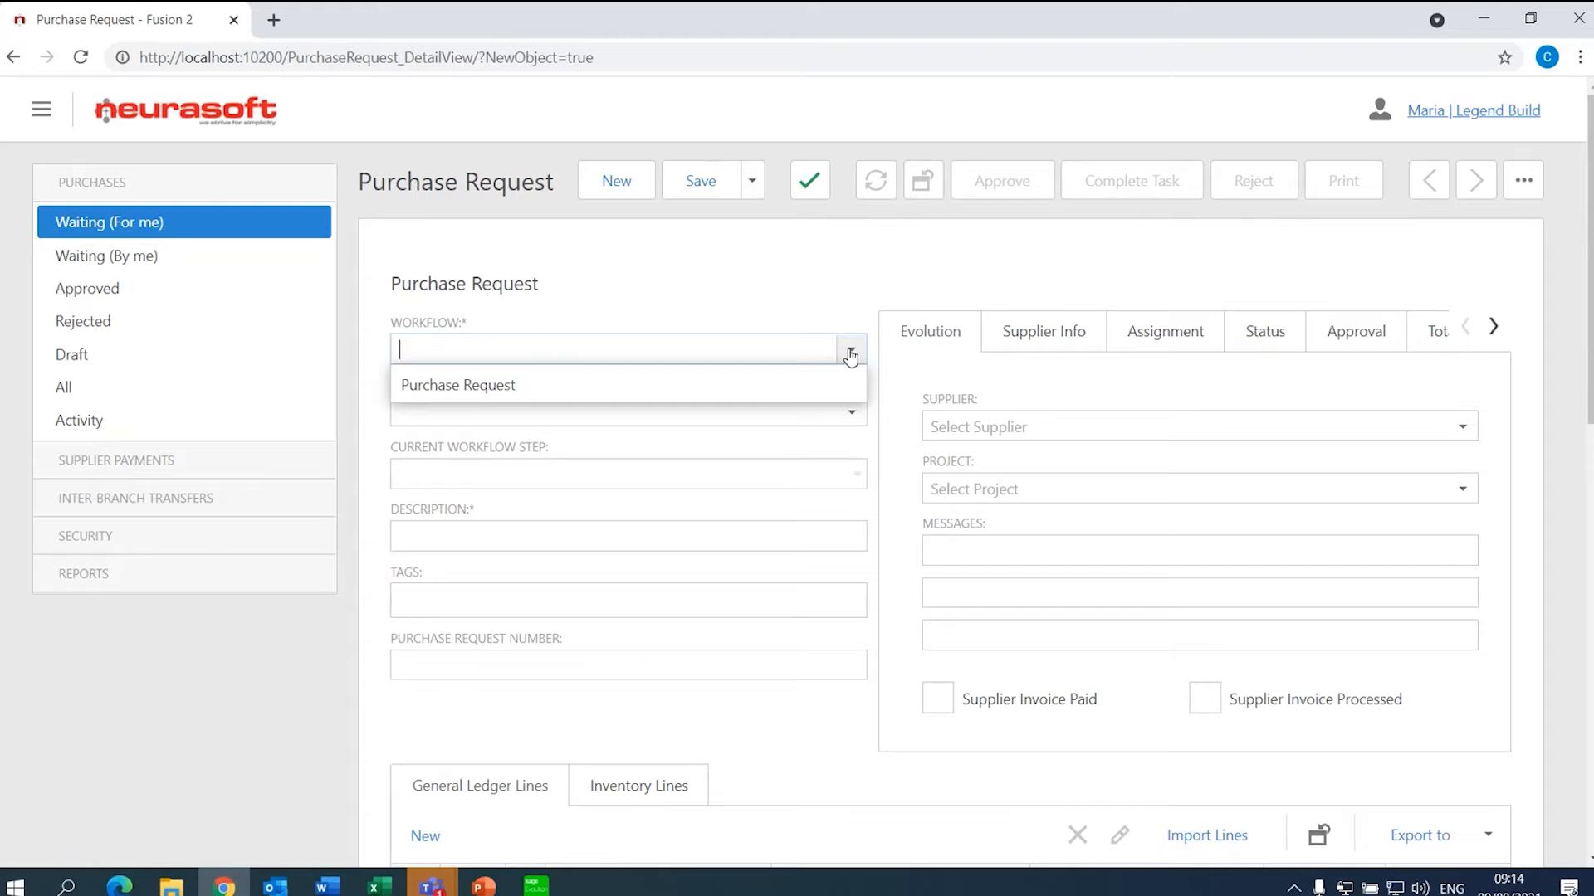
left_click(805, 382)
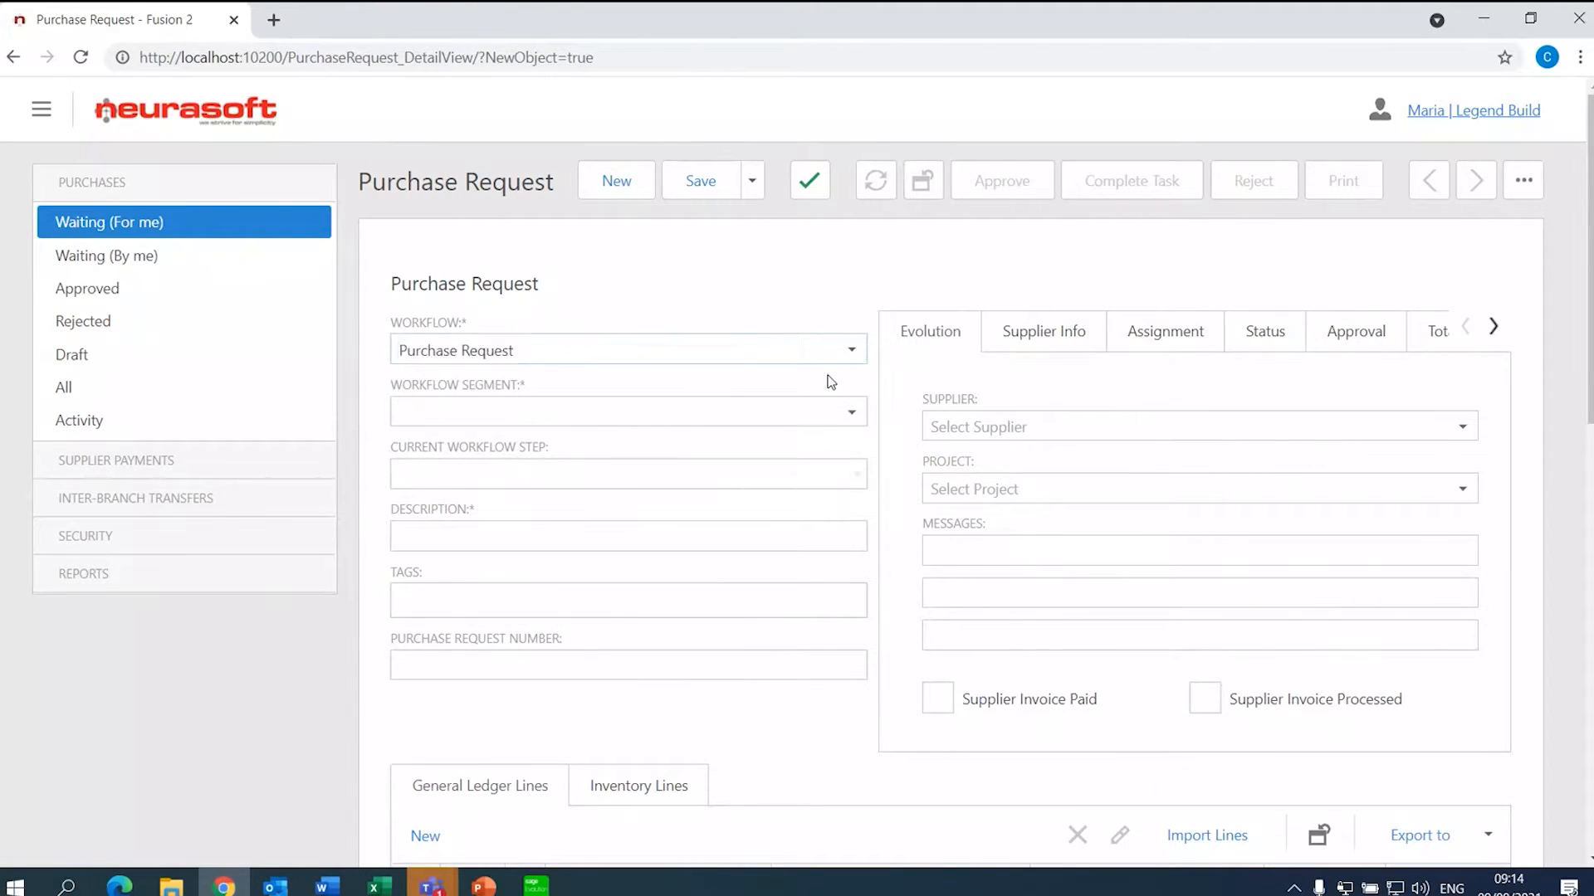
left_click(853, 414)
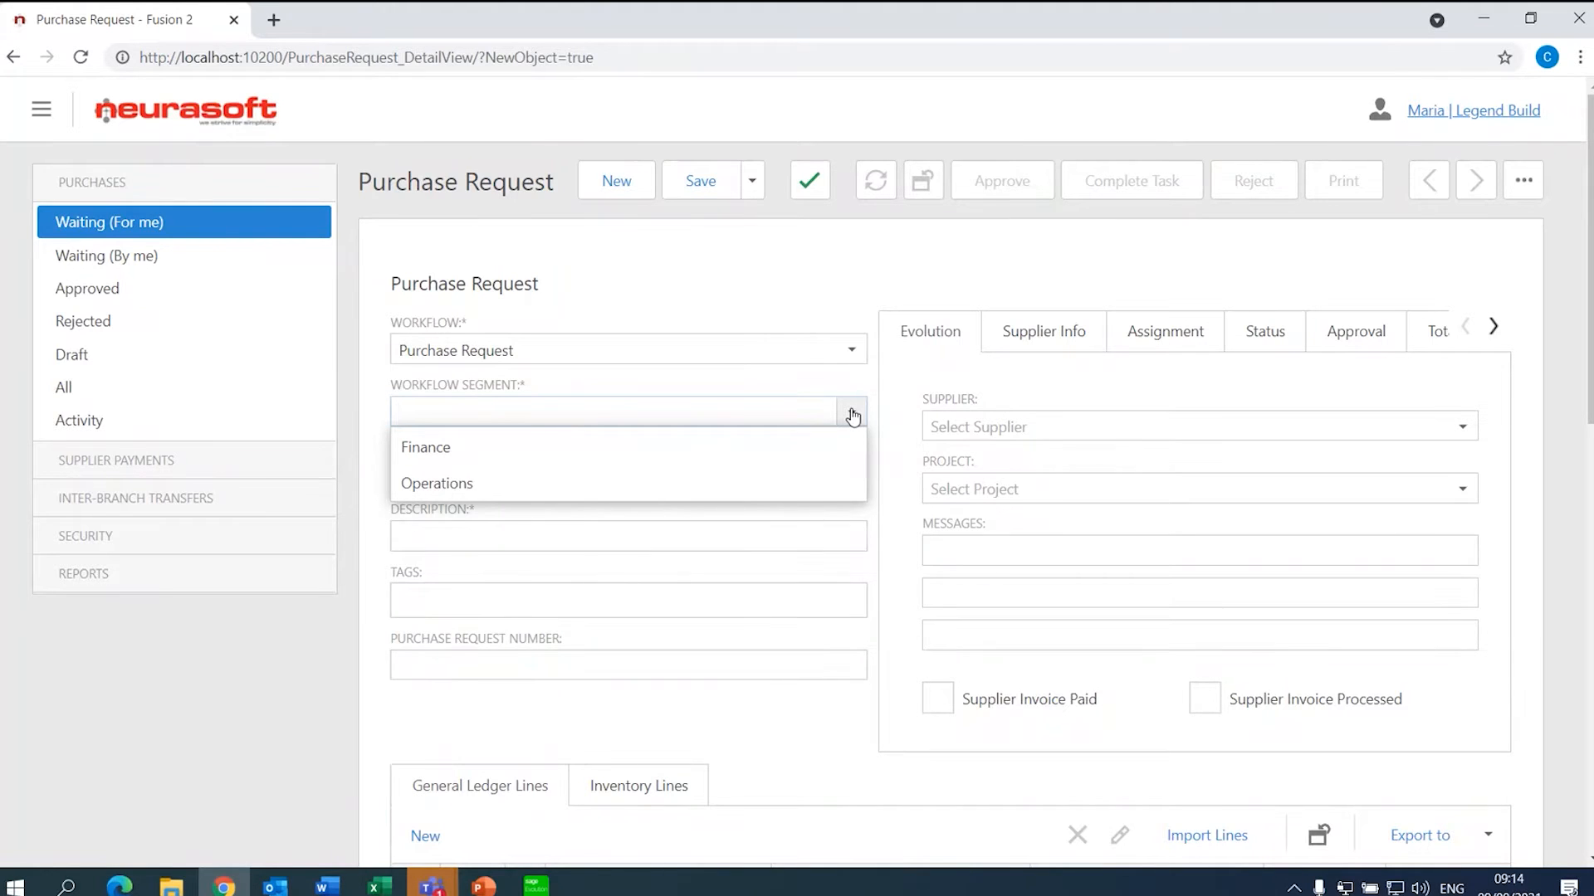
left_click(794, 441)
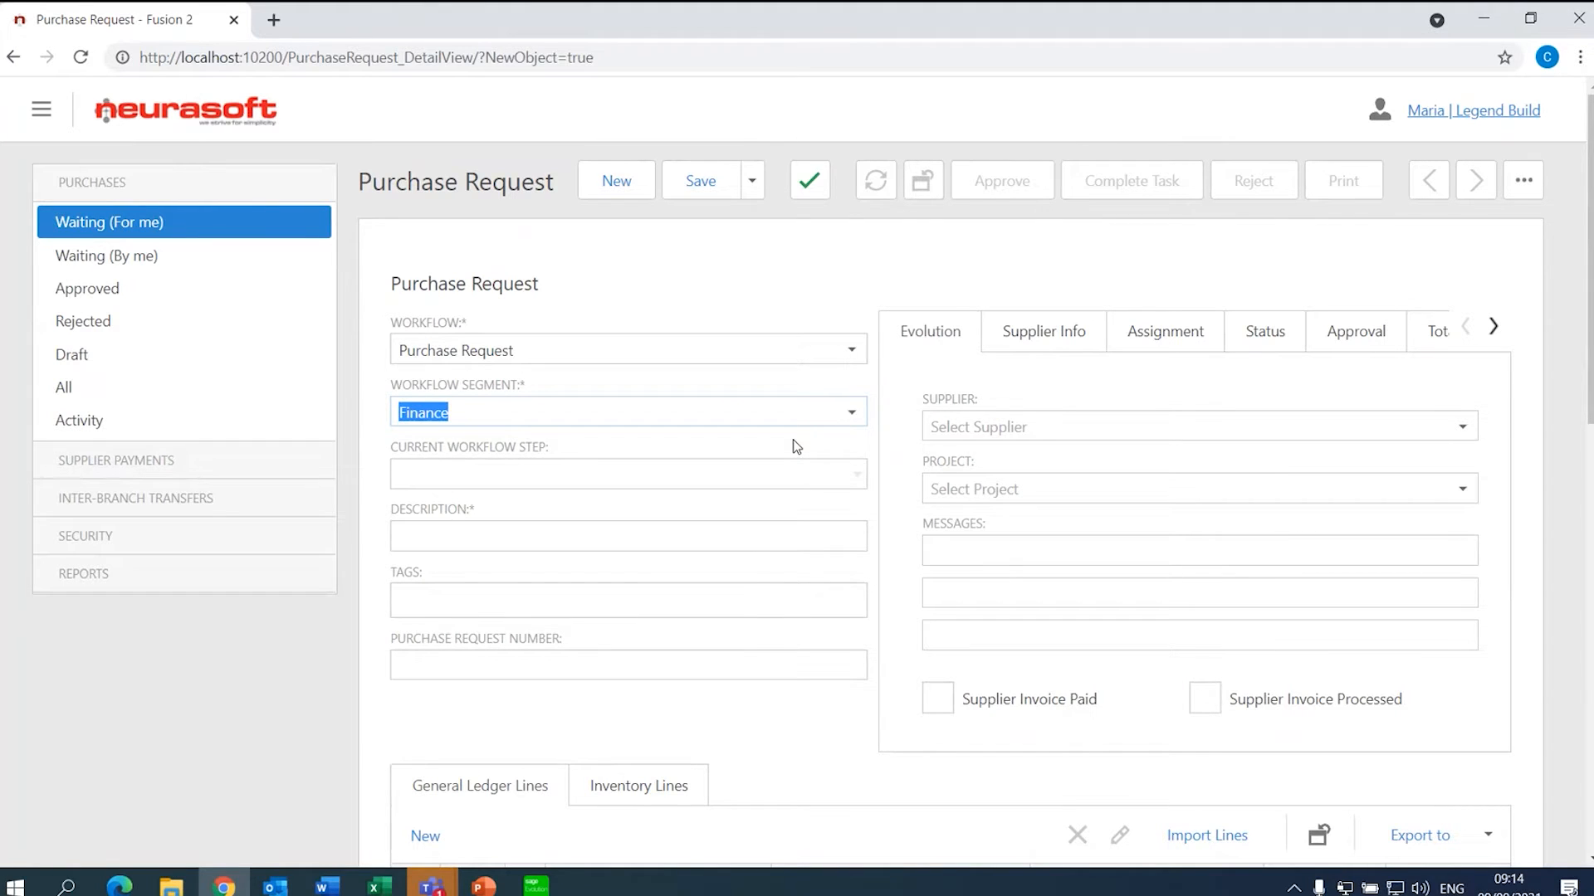
- Enter 'Consulting' as the description and add a Consulting tag
left_click(427, 480)
left_click(474, 532)
type("Consu")
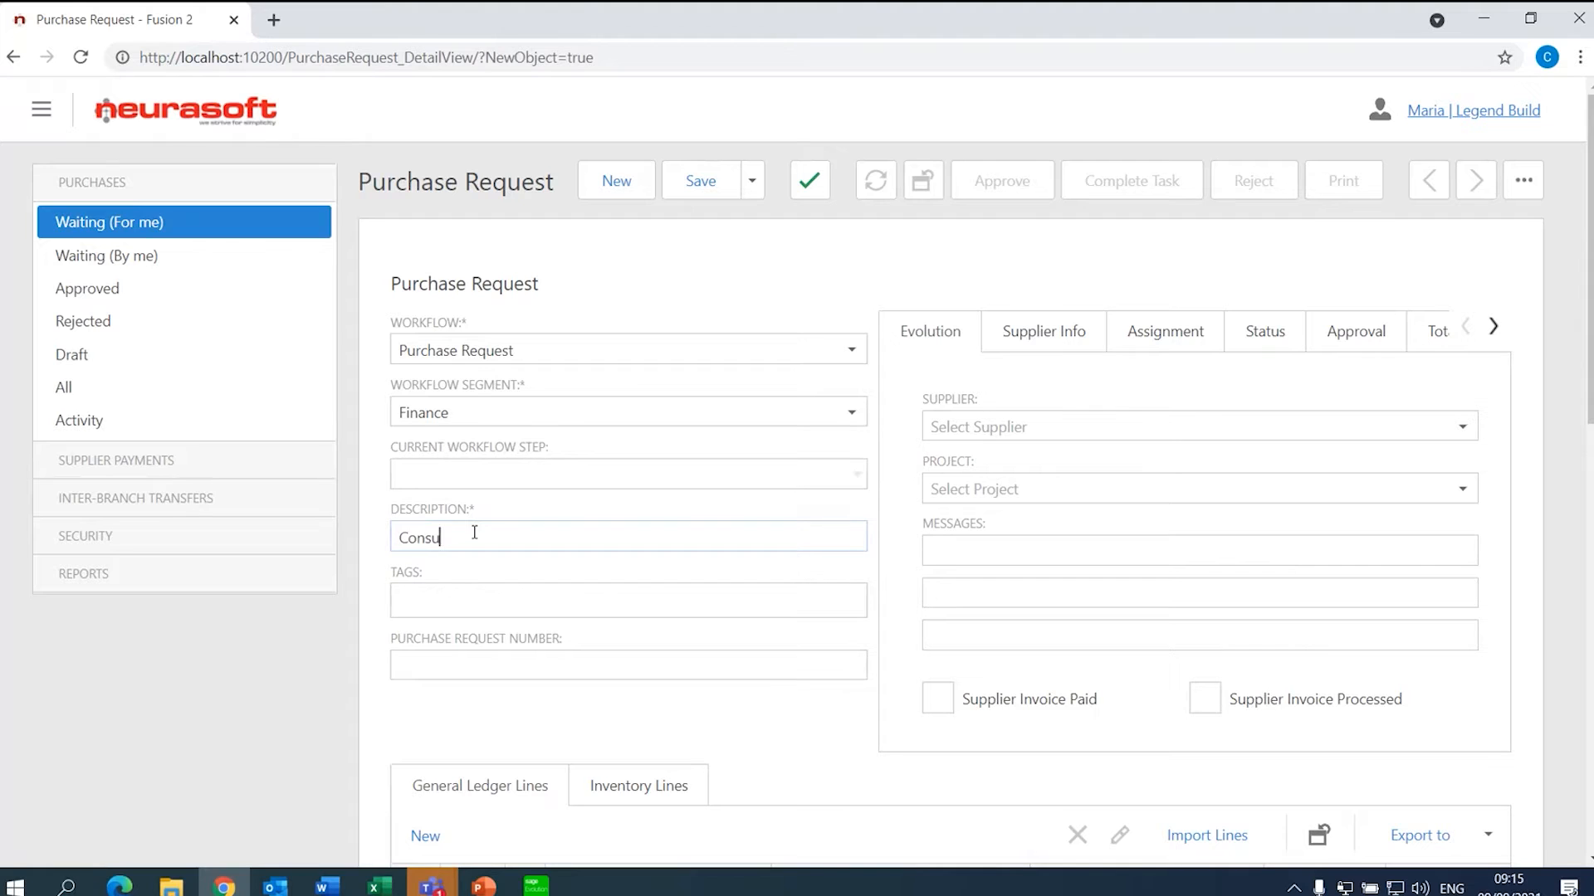
type("lting")
key("Tab")
type("Consulting")
key("Return")
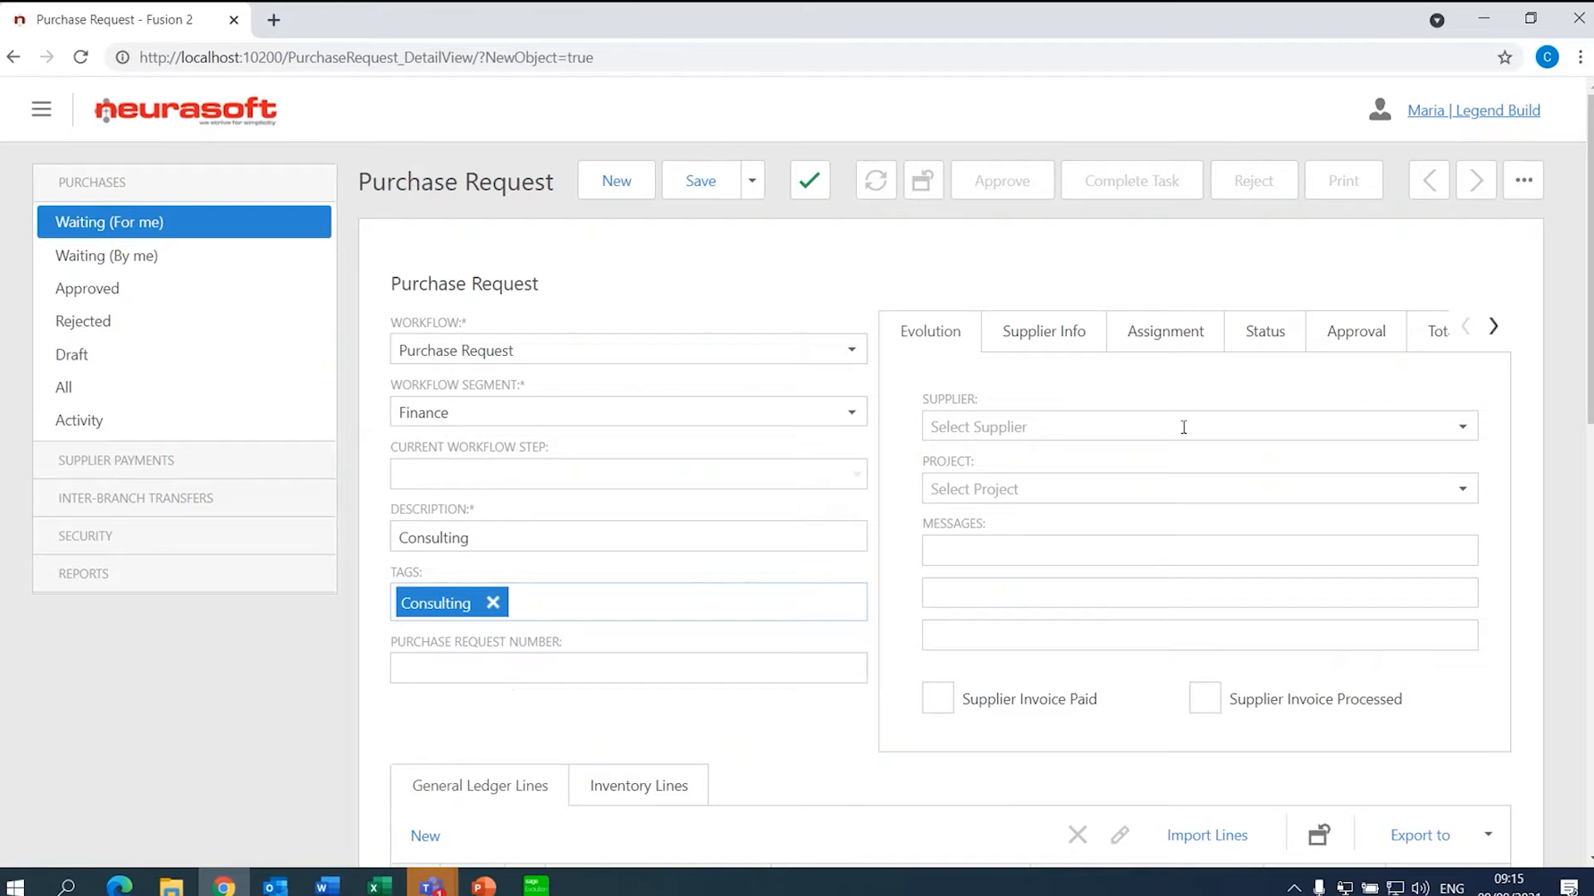
- Set supplier to Preferred Solutions (PRE001), found by searching 'pref', and project to Project 001
left_click(1459, 430)
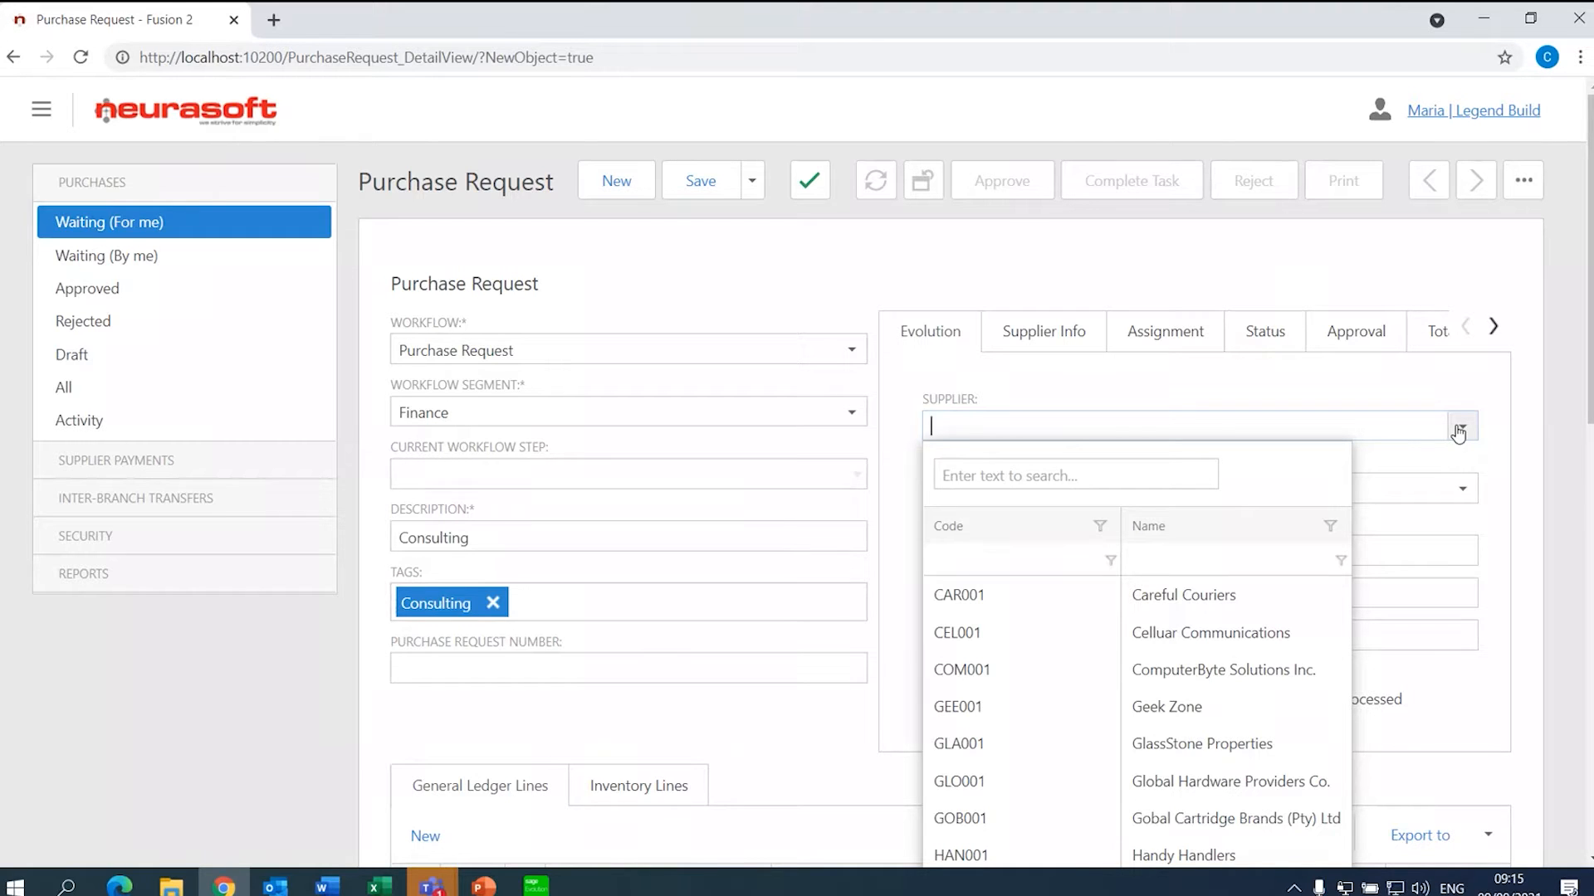
left_click(1069, 472)
type("pref")
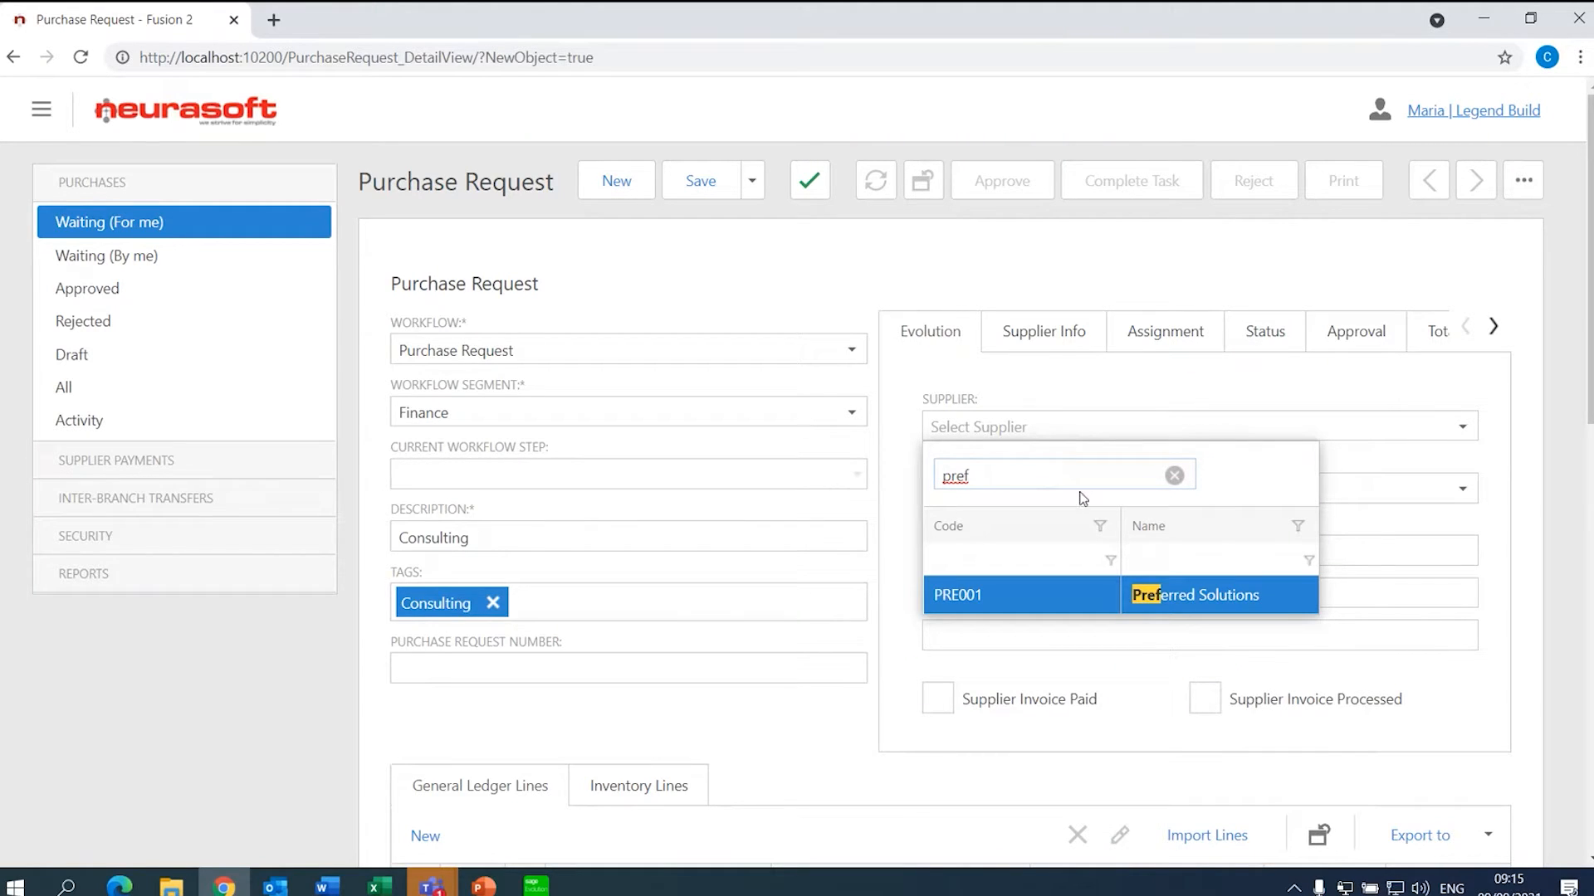
left_click(1084, 592)
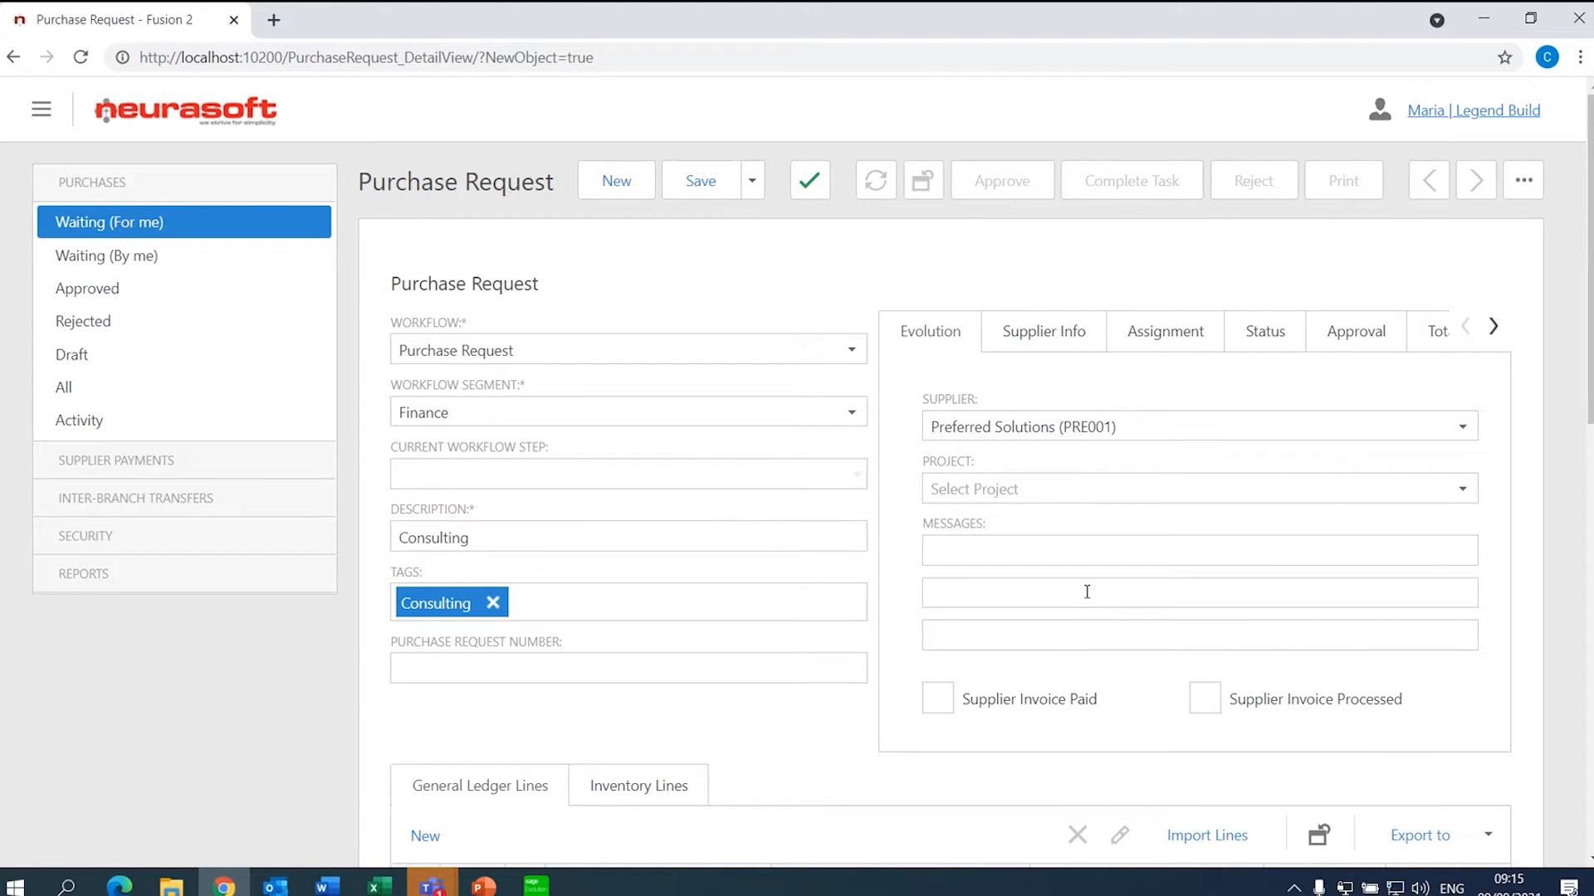
left_click(1464, 492)
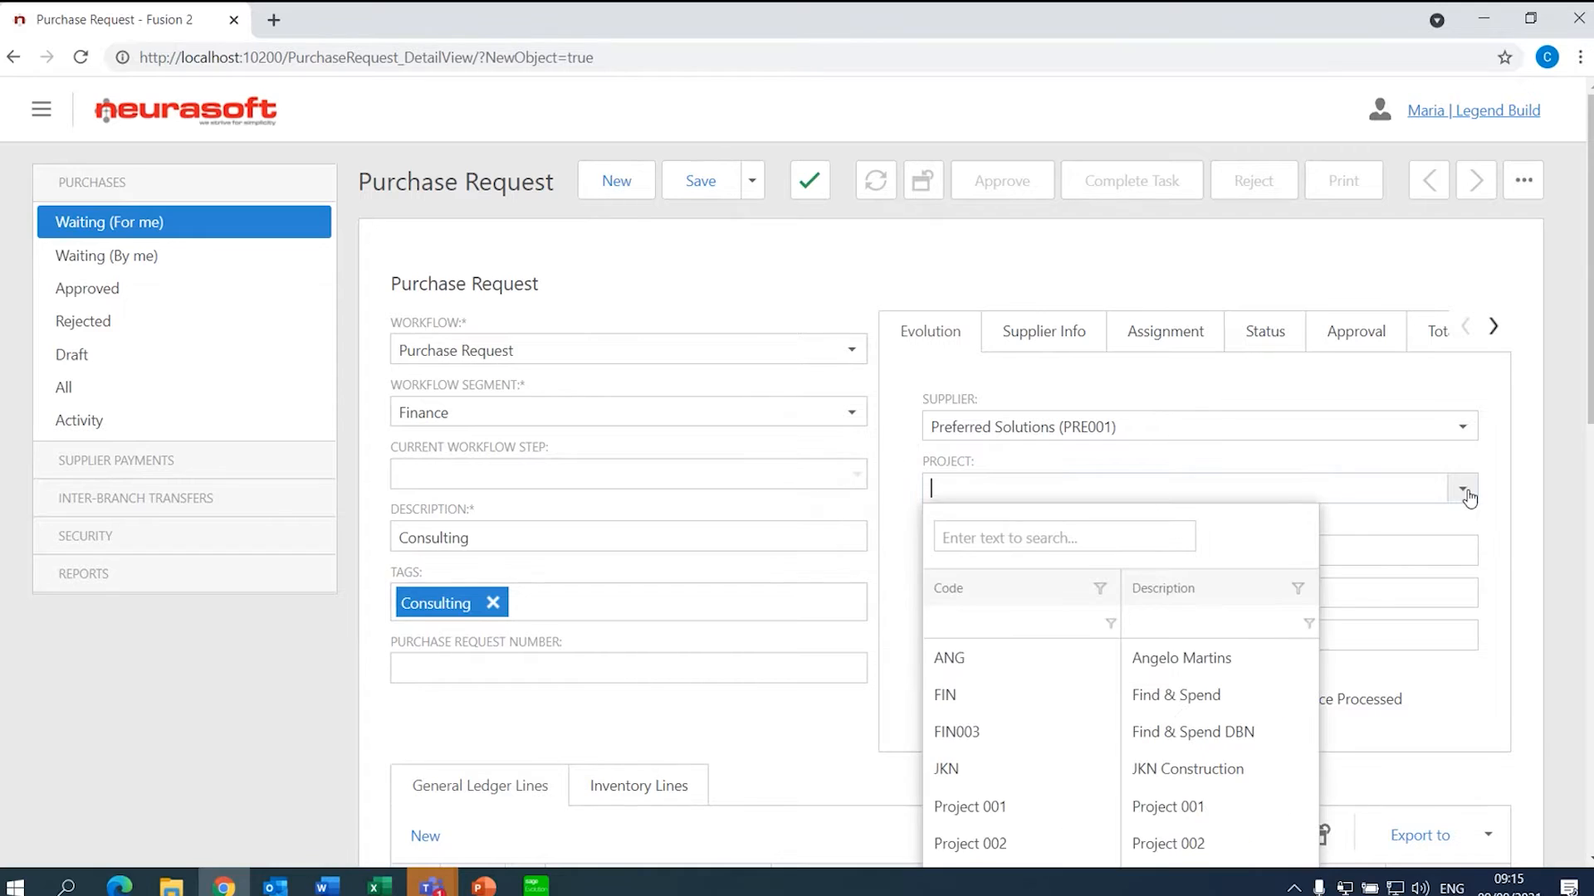
left_click(1121, 805)
scroll(797, 473, "down", 2)
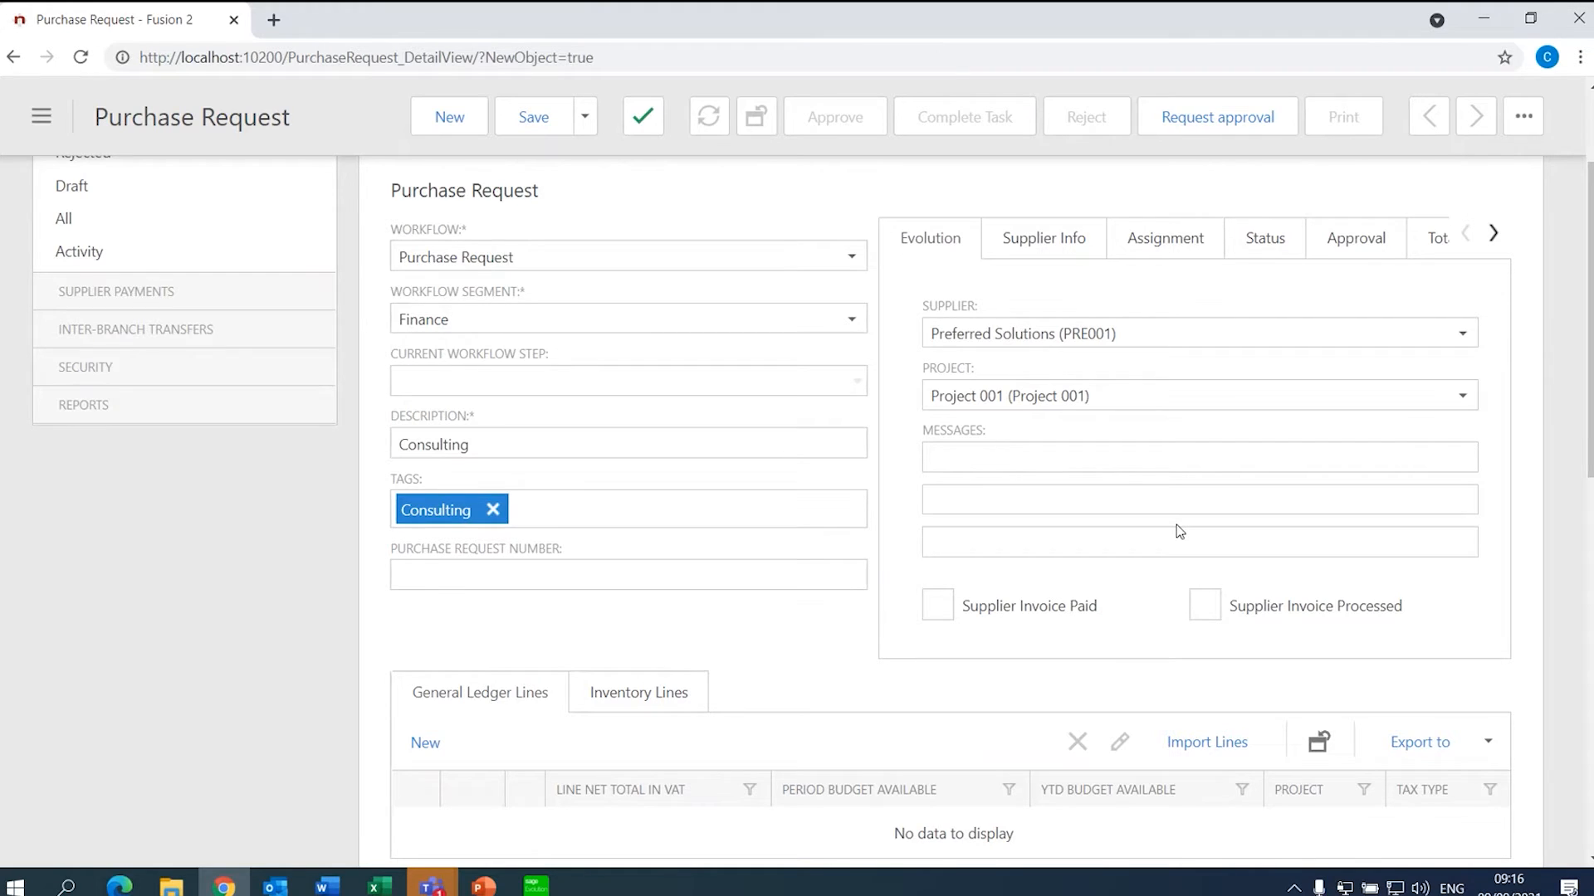
- Review supplier credit limit and balance, order and due dates, references and custom fields
left_click(1079, 230)
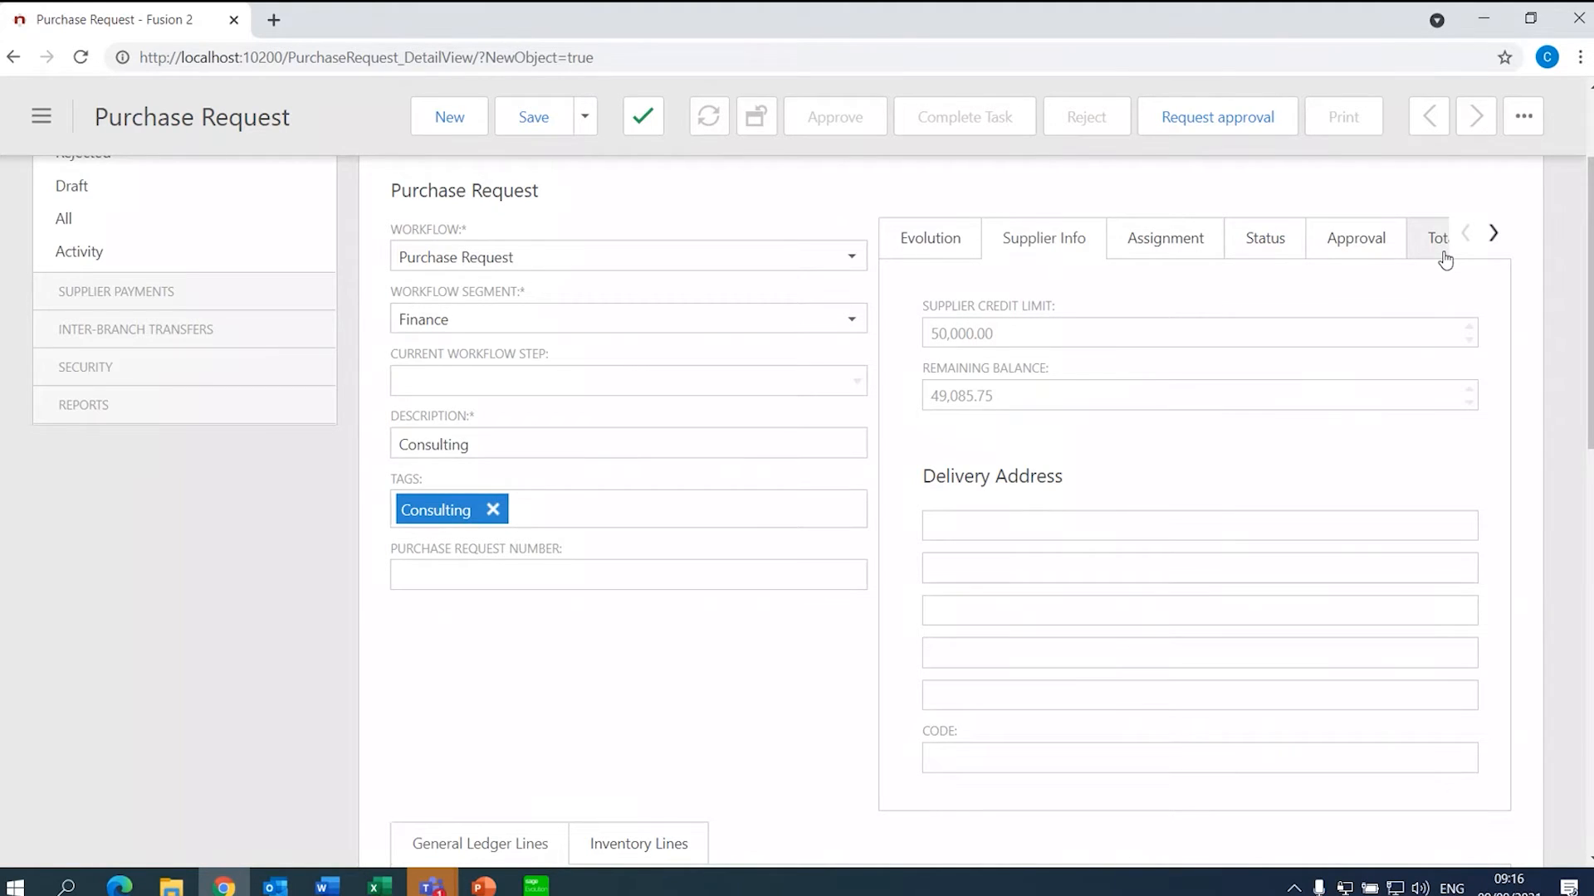
left_click(1492, 236)
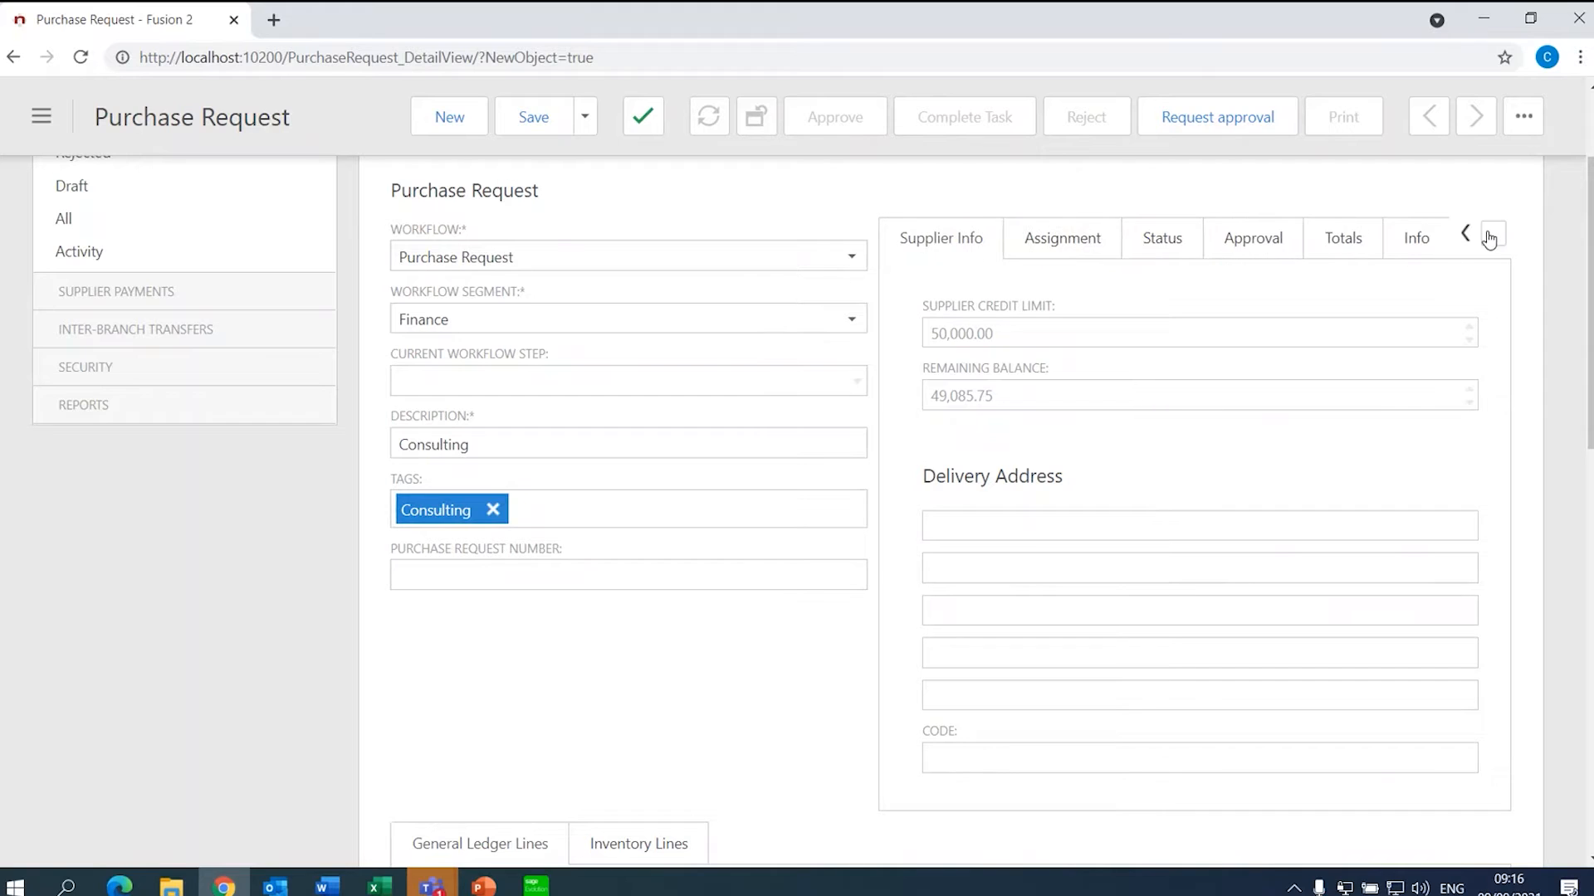
left_click(1492, 236)
left_click(1308, 240)
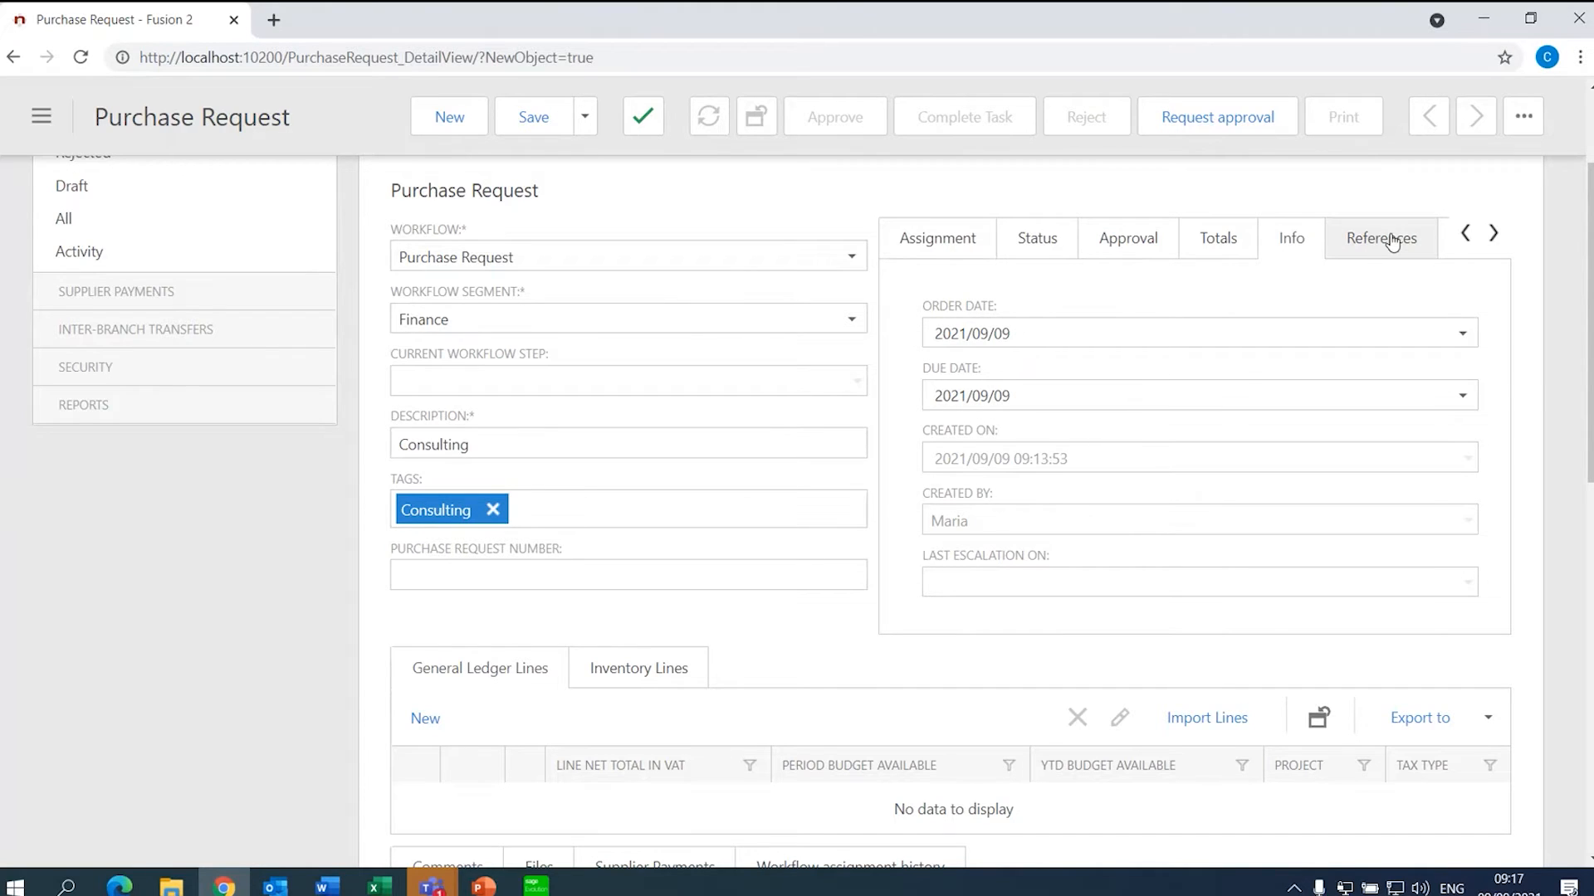
left_click(1393, 241)
left_click(1493, 233)
left_click(1312, 249)
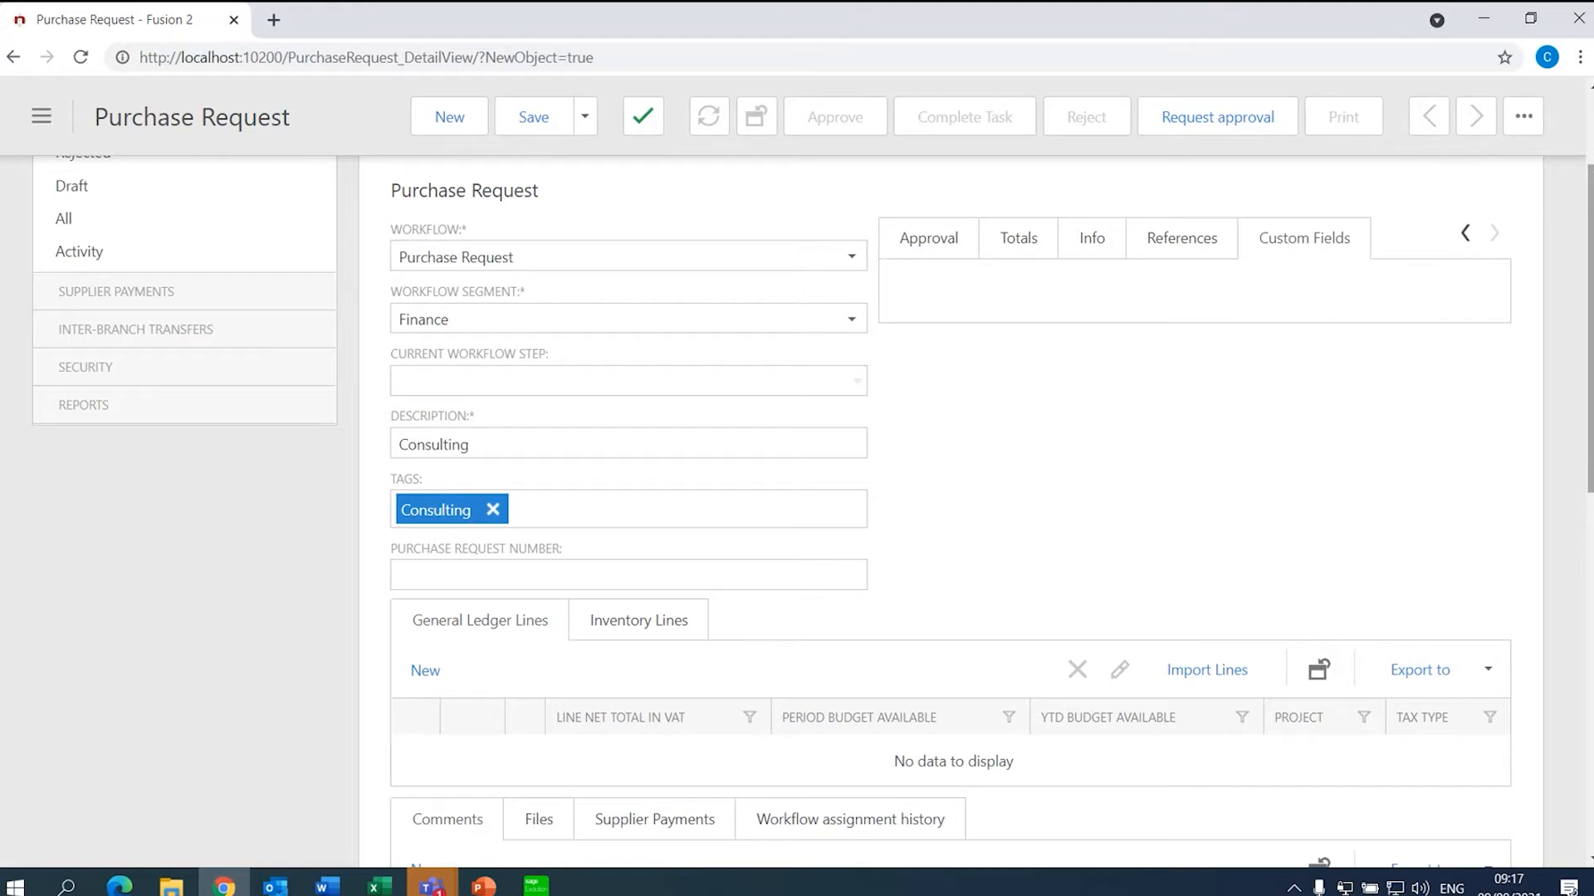
scroll(946, 506, "down", 4)
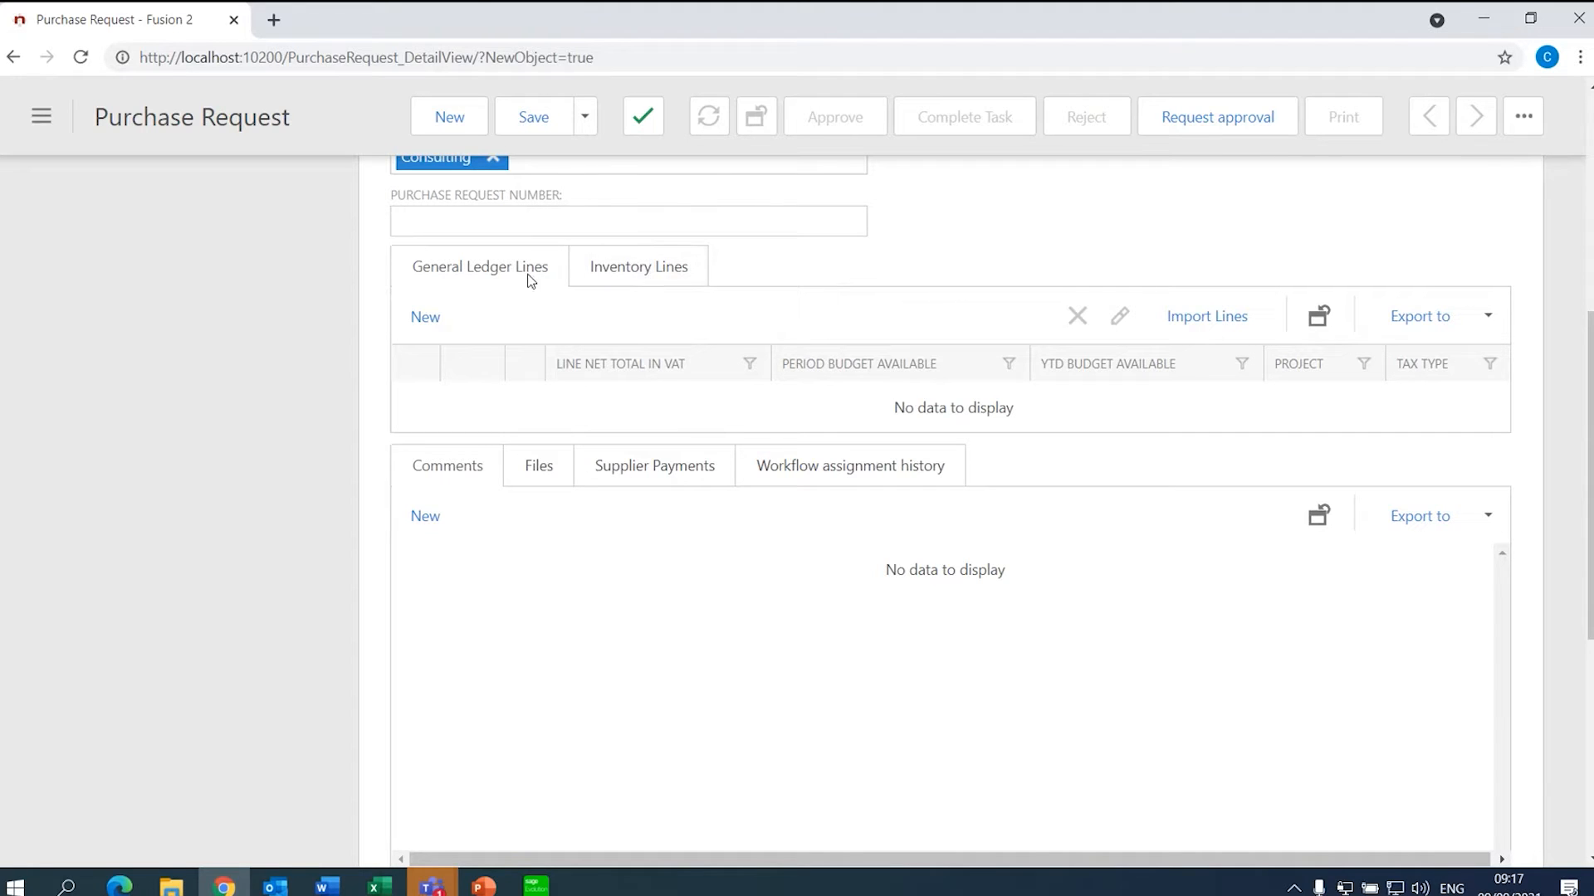
- Add a new general ledger line on account 4230 Consulting
left_click(434, 324)
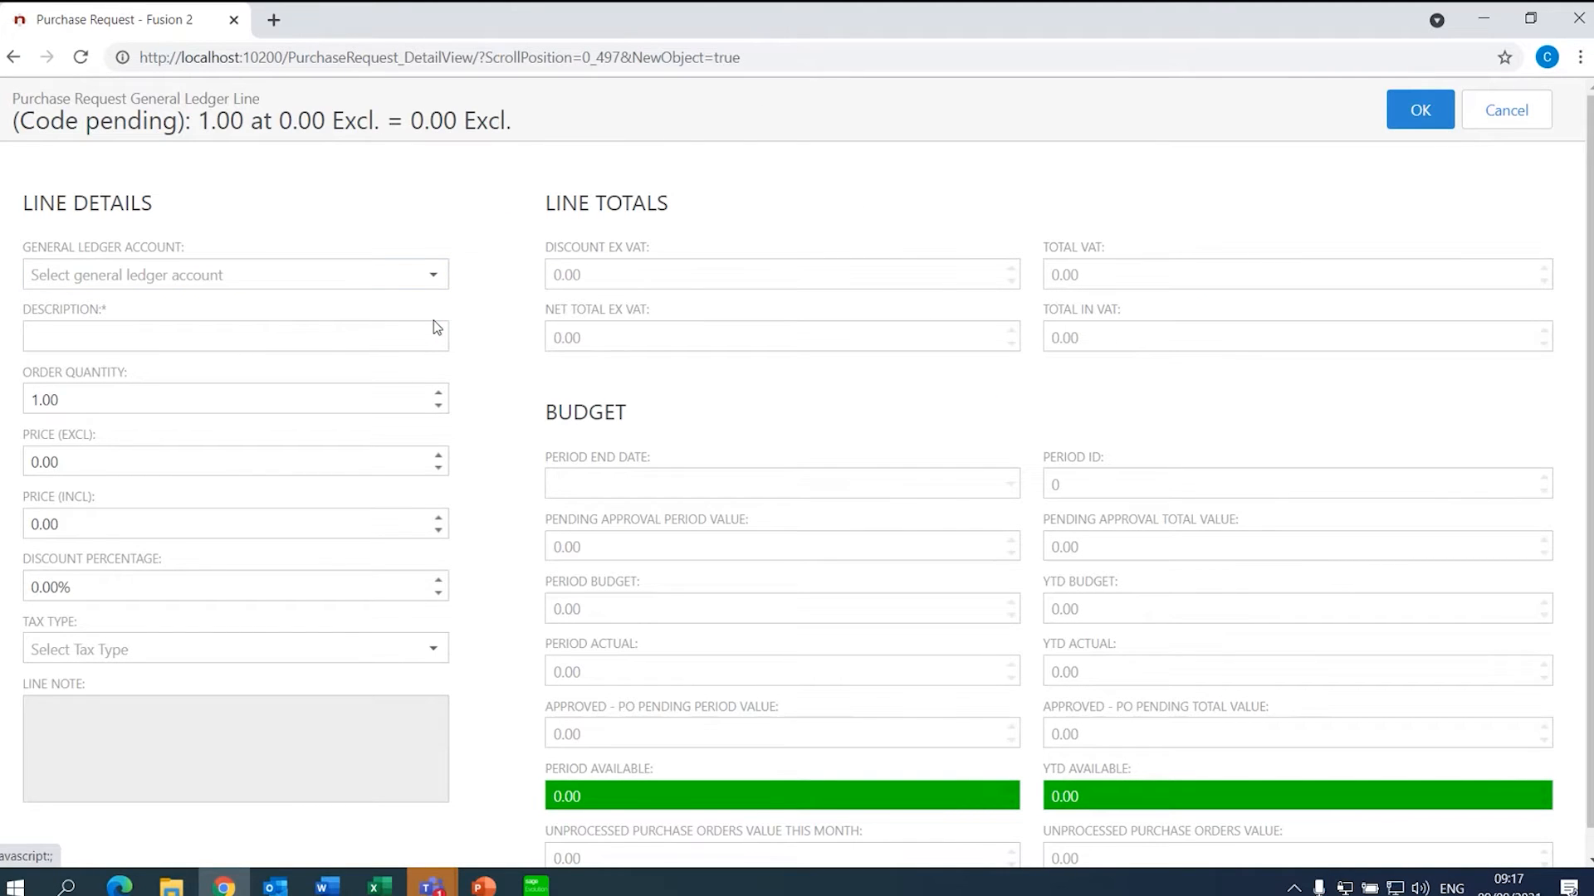
left_click(436, 279)
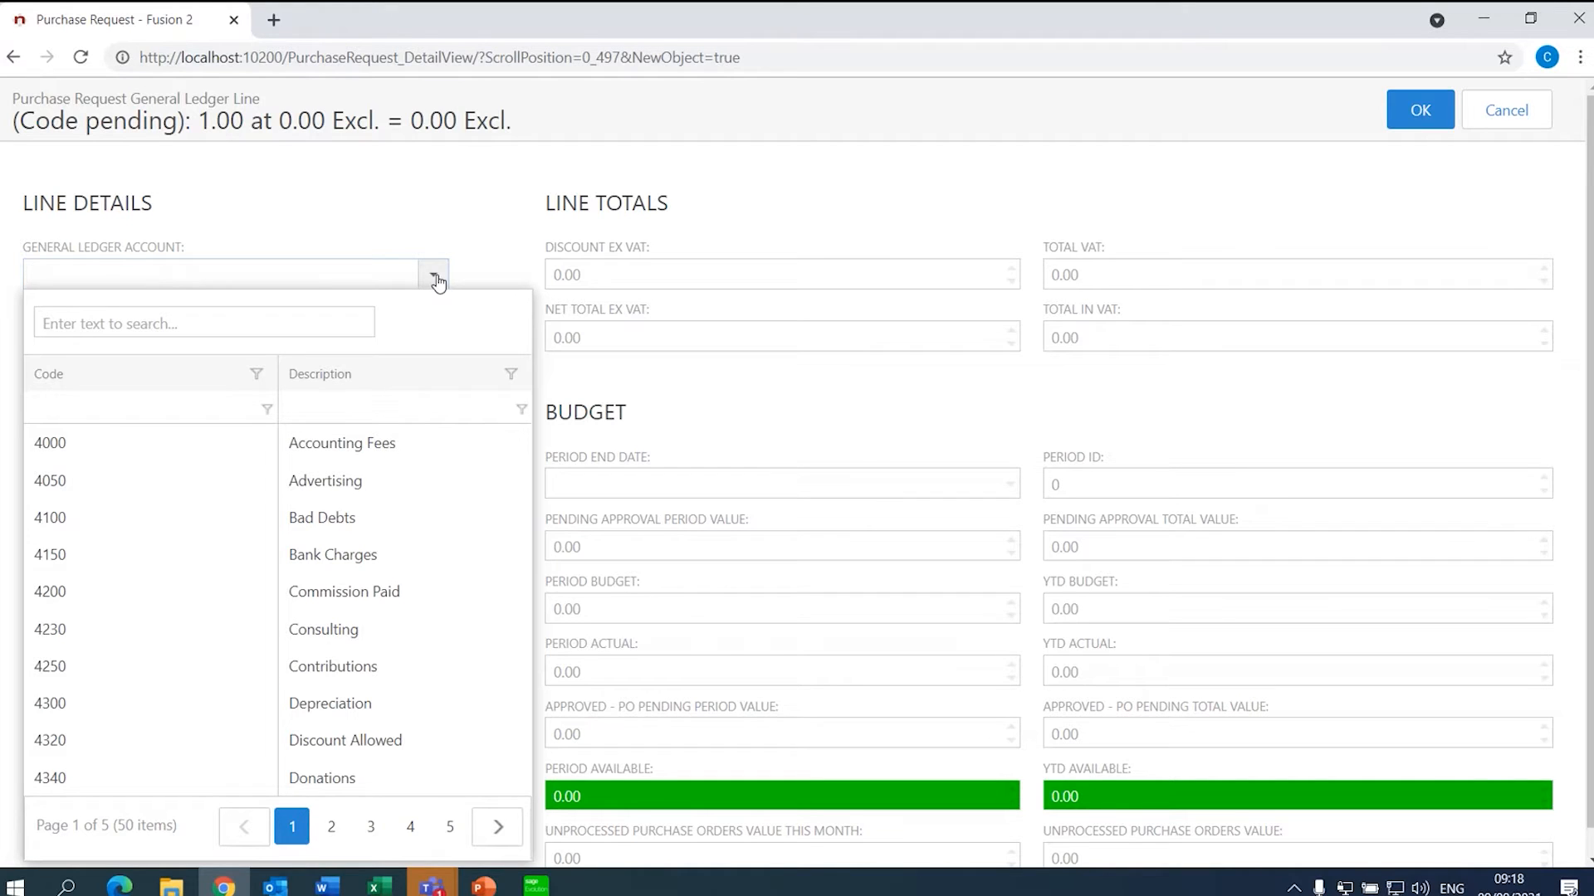
left_click(306, 630)
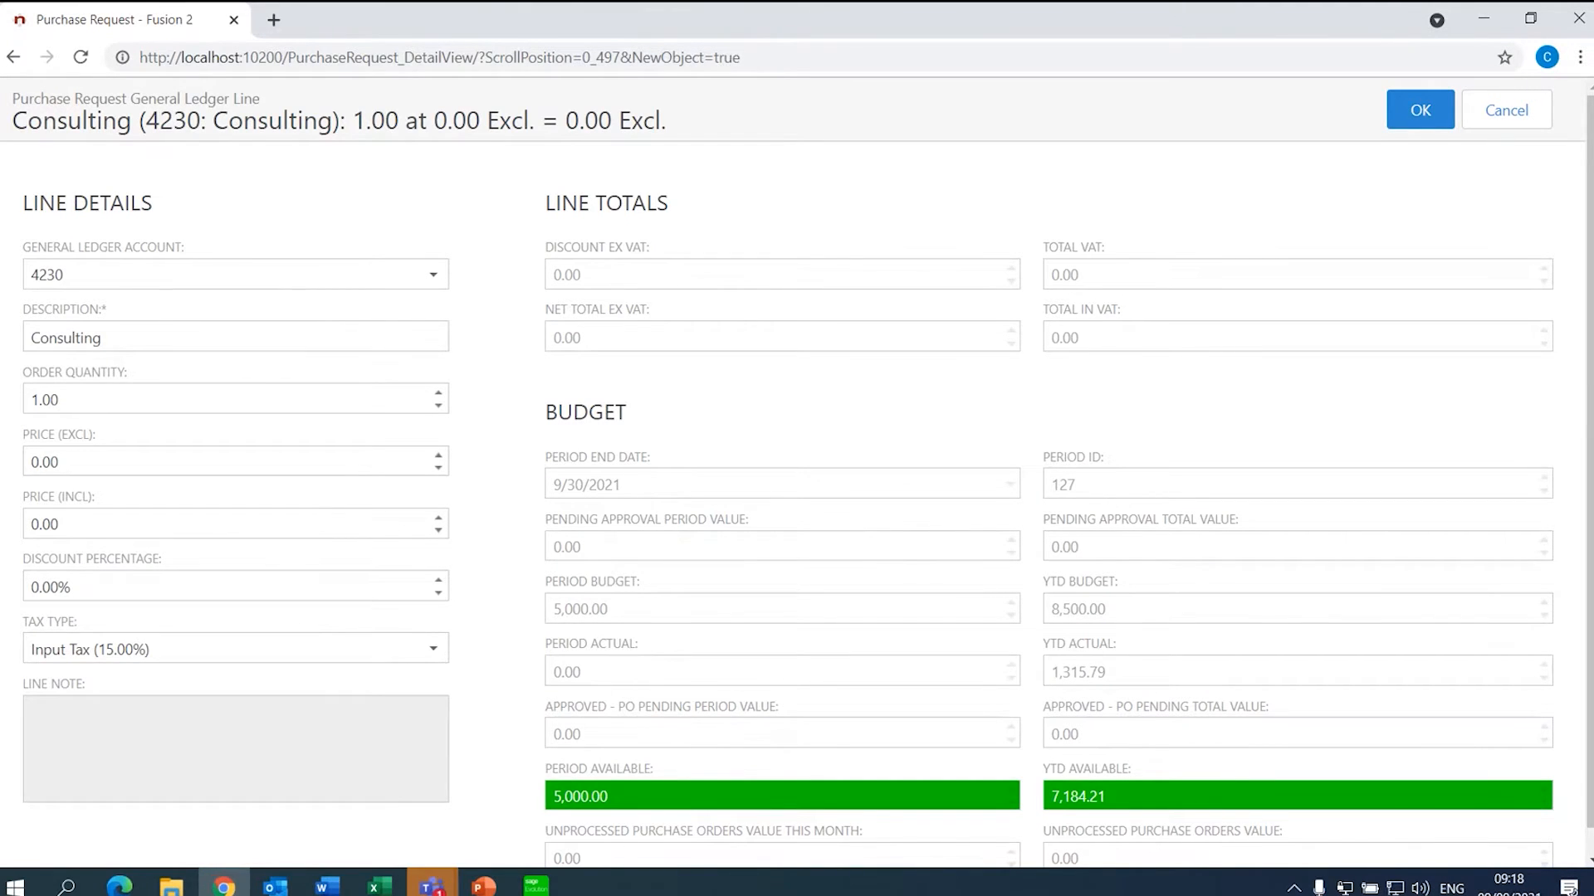
scroll(1536, 415, "down", 1)
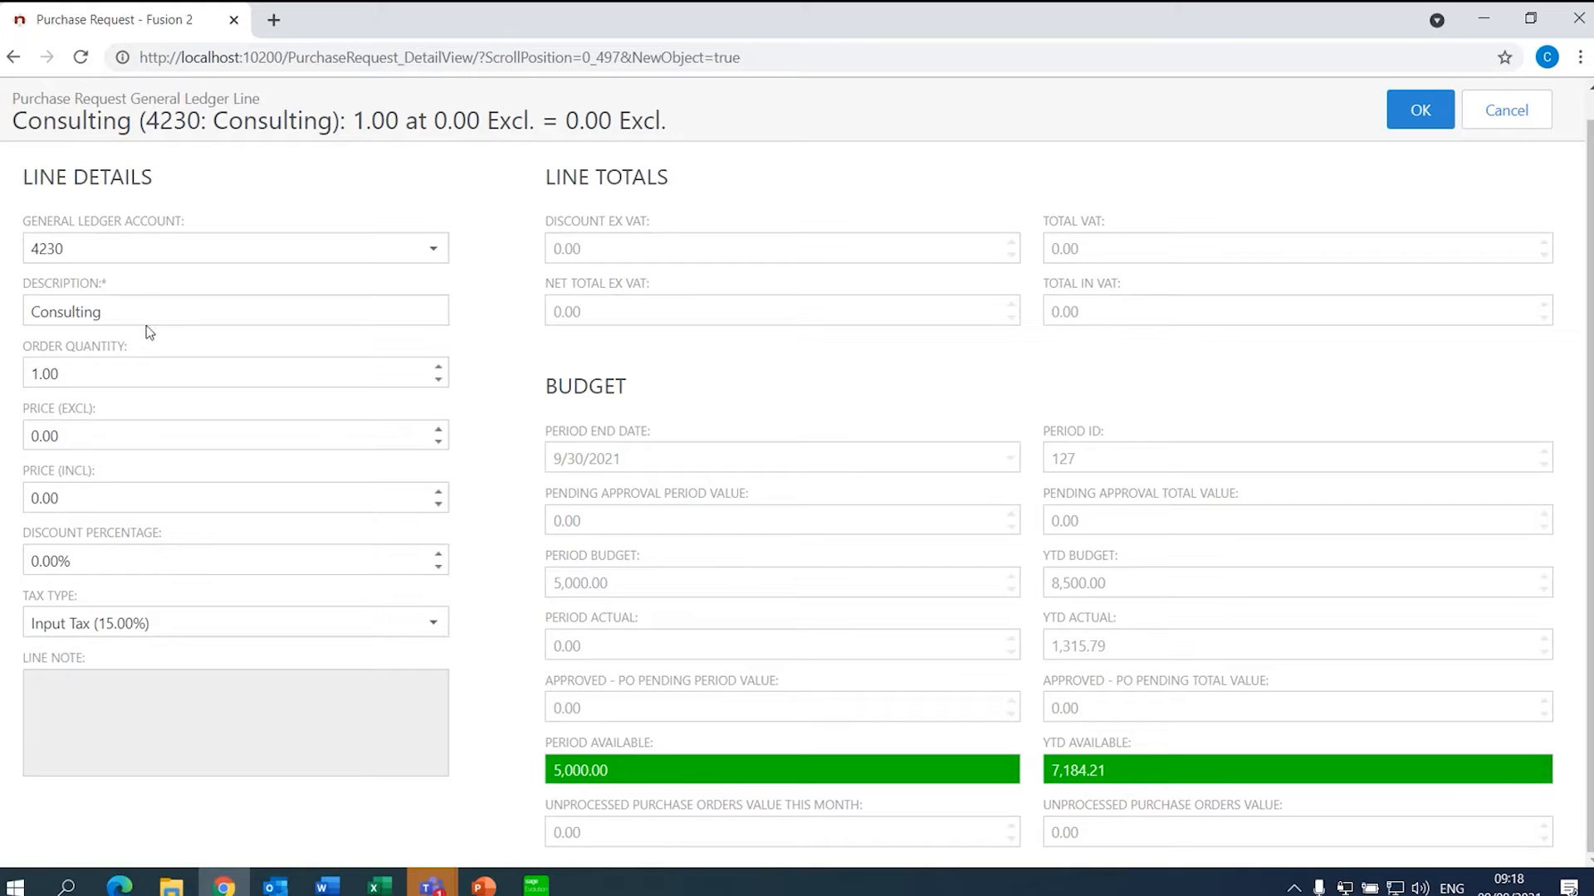
- Describe the line as 'Evolution Consulting' with quantity 4 at 795.00 excluding VAT
key("BackSpace")
key("BackSpace")
key("BackSpace")
key("BackSpace")
key("BackSpace")
key("BackSpace")
key("BackSpace")
key("BackSpace")
key("BackSpace")
key("BackSpace")
type("Evolution Consulting")
left_click(130, 370)
type("4")
left_click(87, 437)
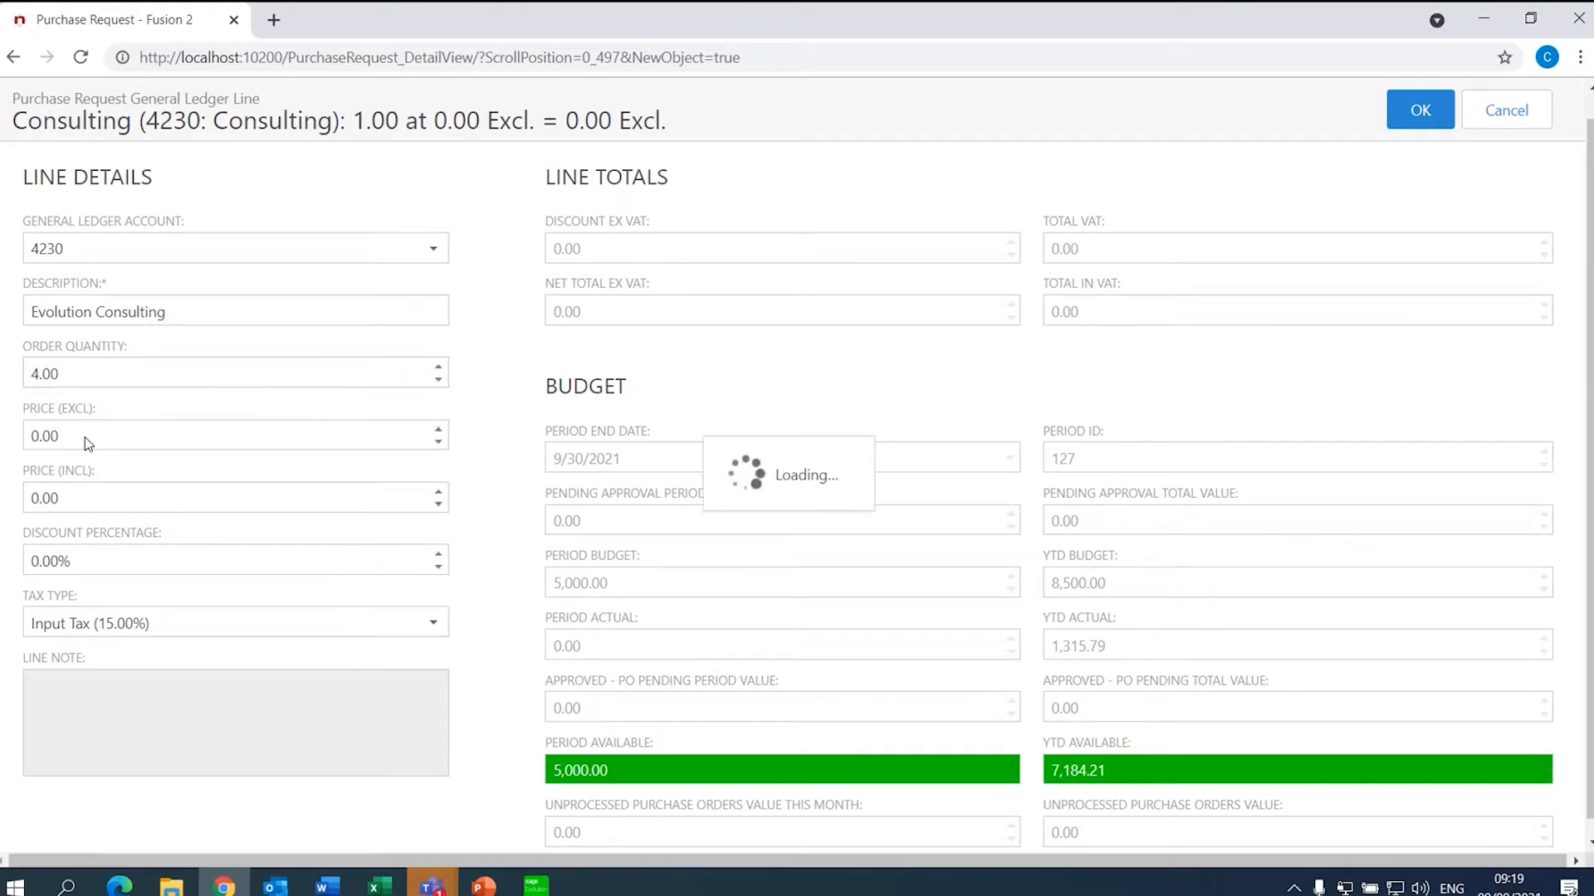
type("795")
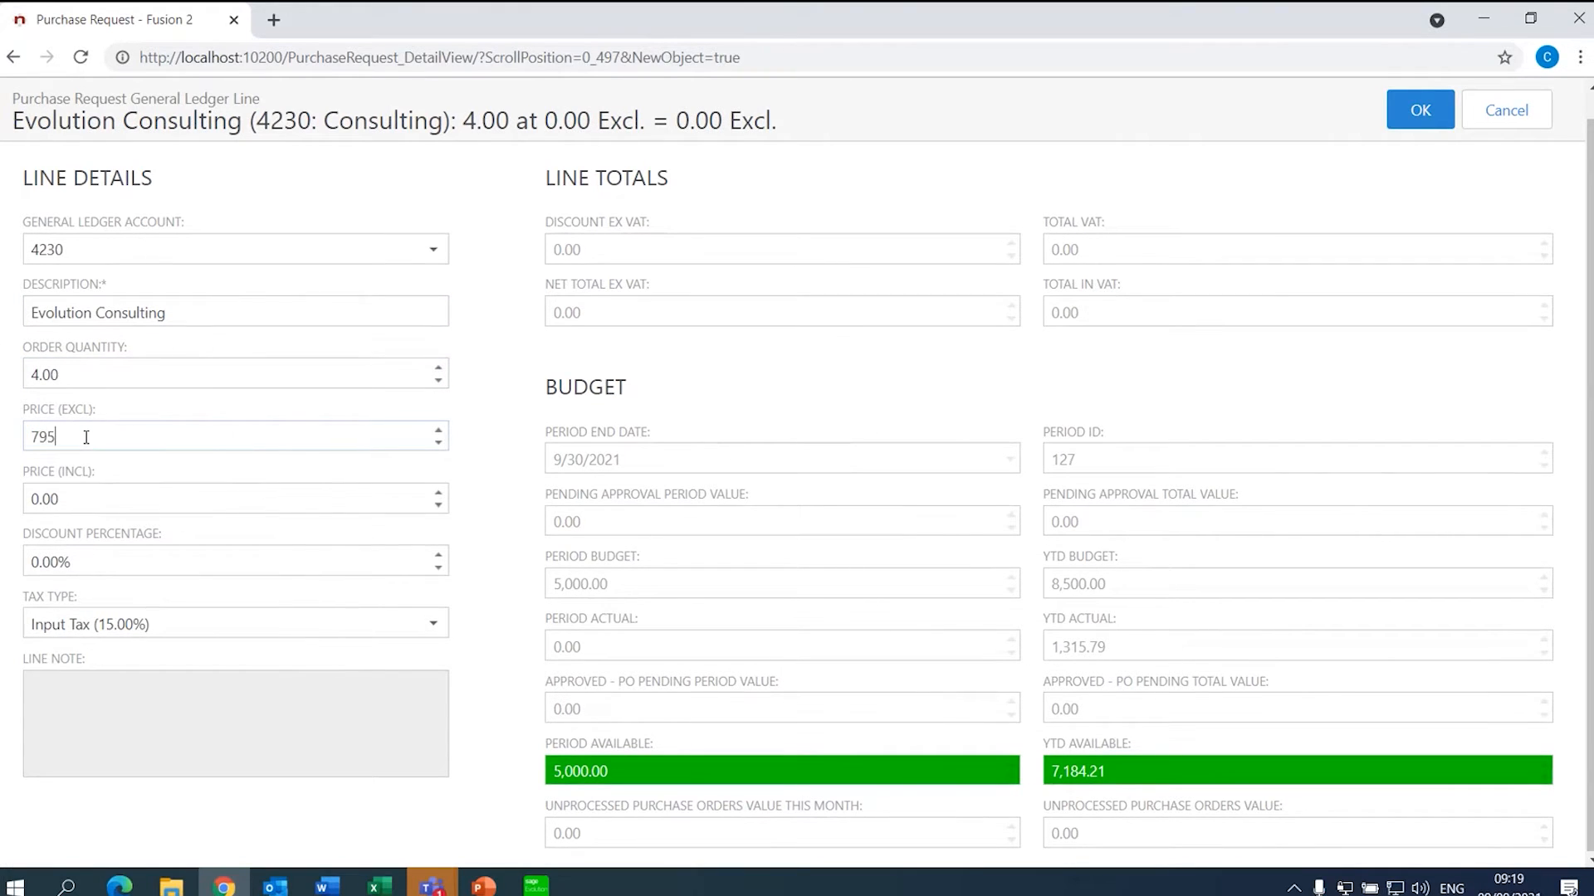
key("Tab")
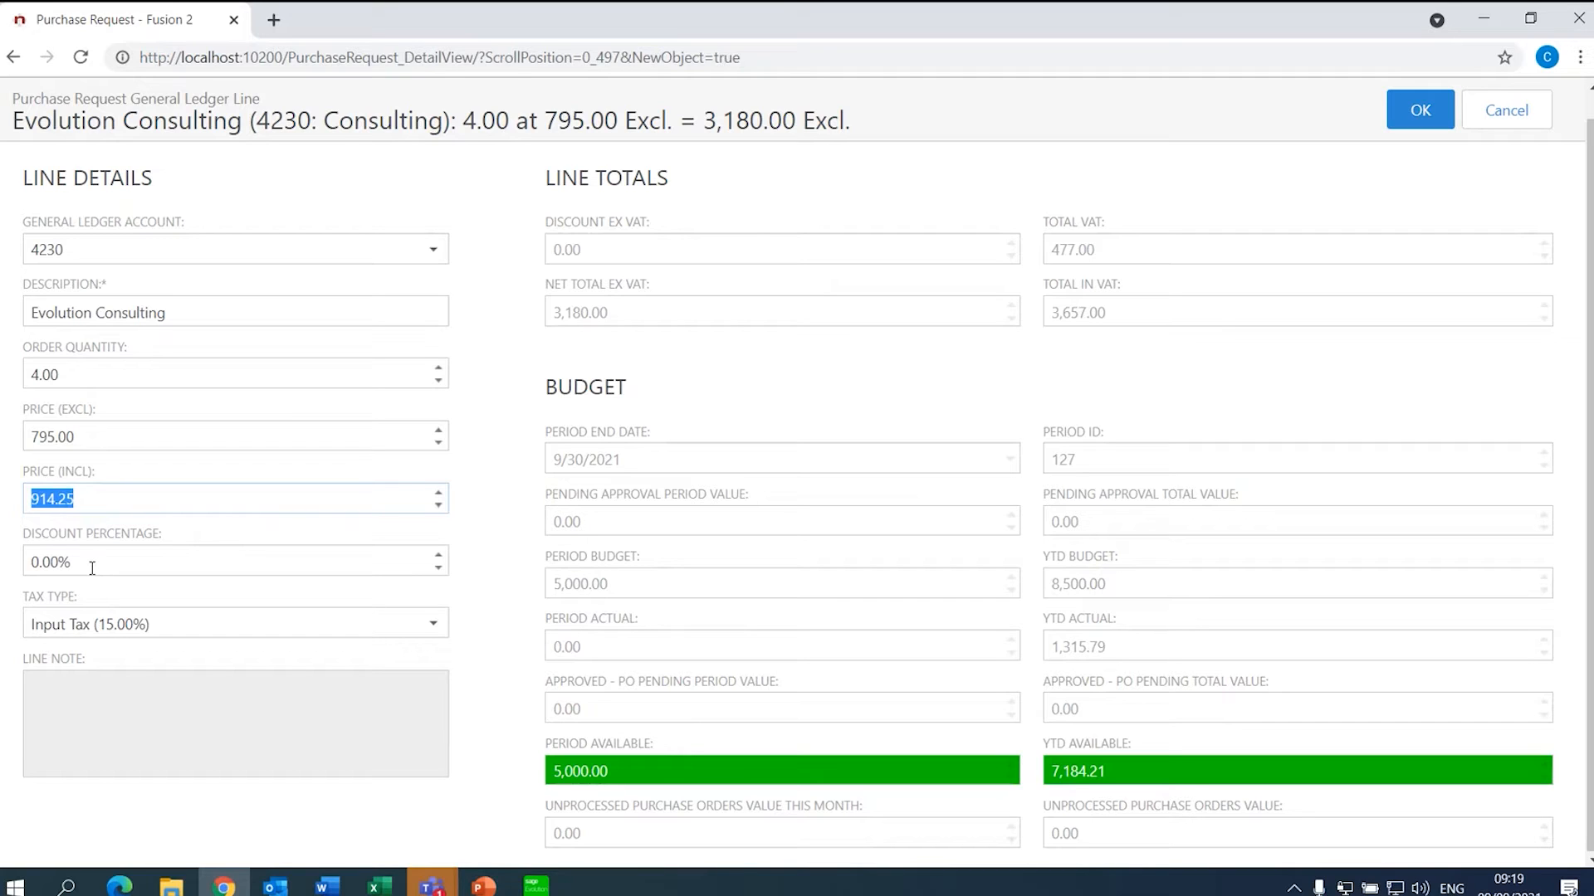
- Keep Input Tax (15.00%), add line note 'Database Changes', and save the line
left_click(432, 624)
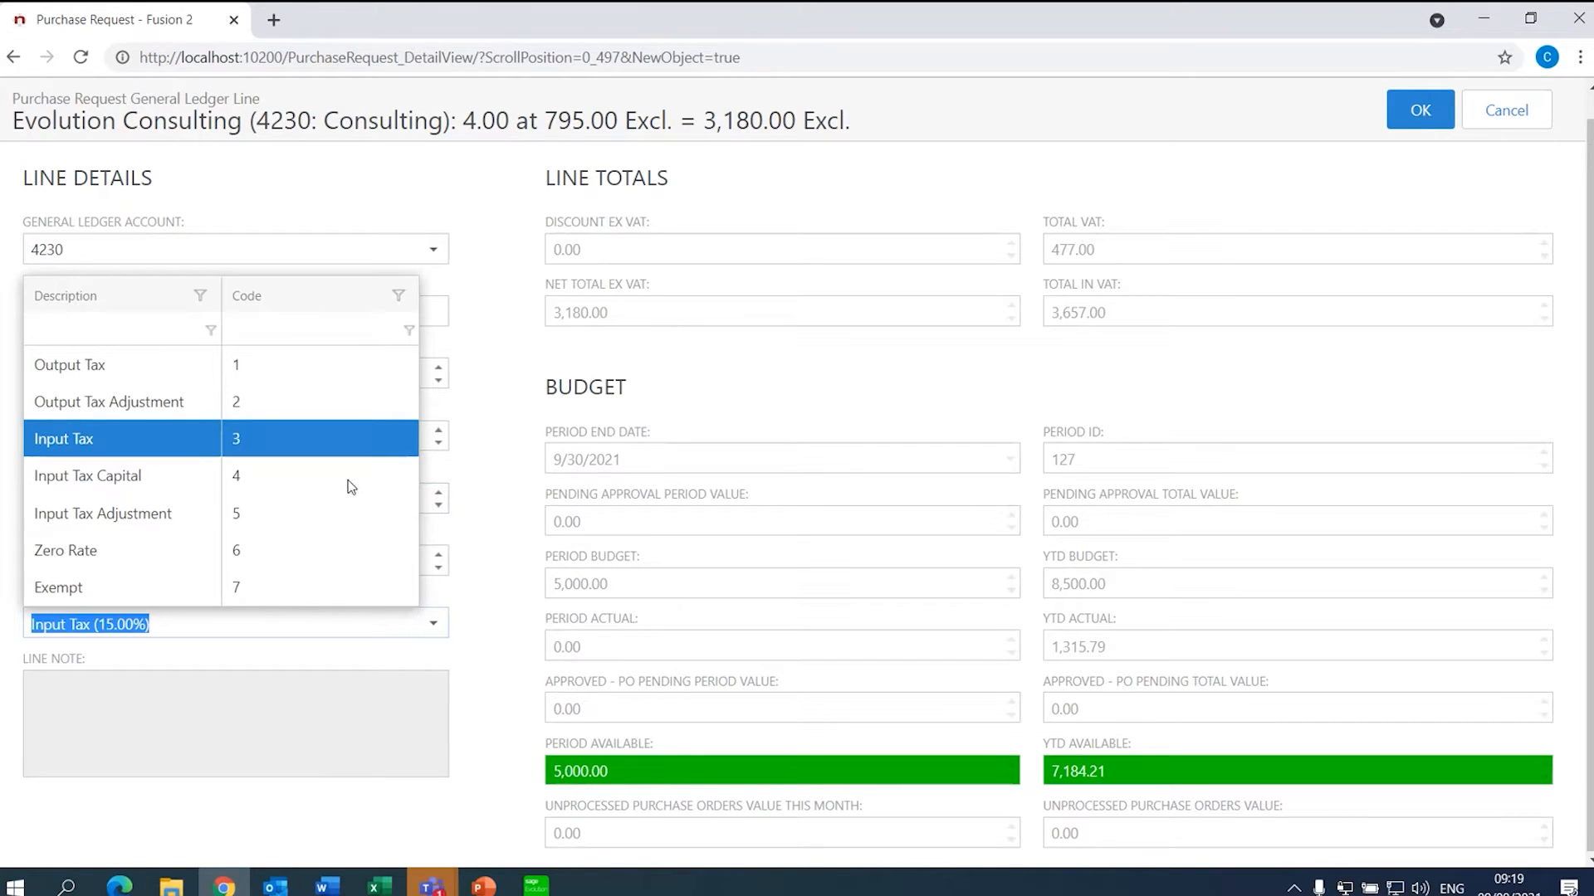
left_click(330, 448)
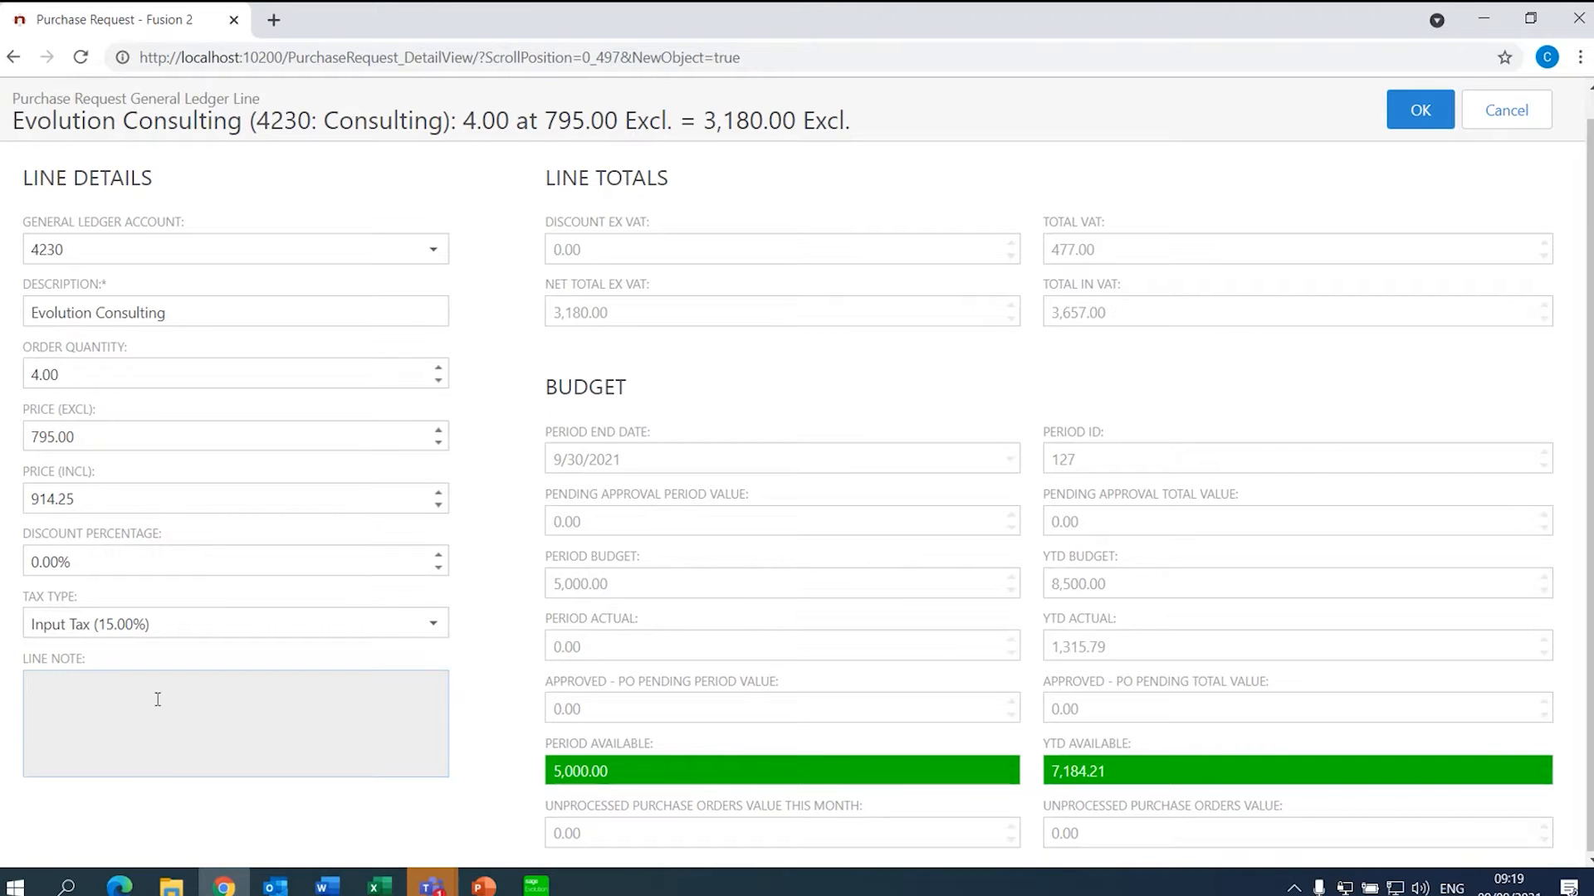
type("Database Changes")
left_click(1432, 109)
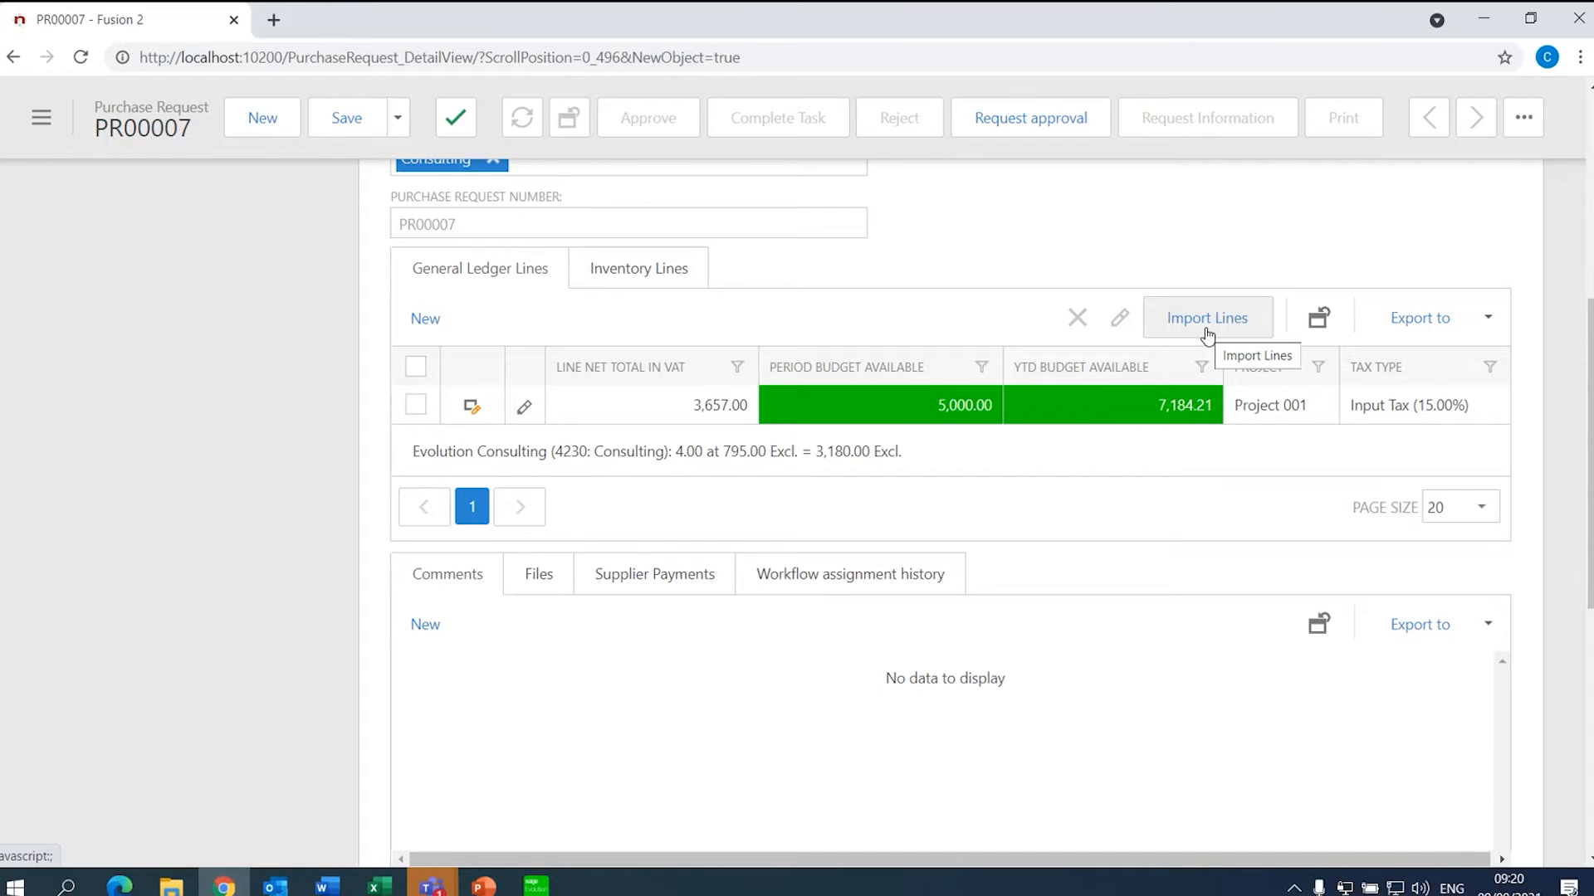
- Switch to PR00007's Inventory Lines tab, which is still empty
left_click(591, 282)
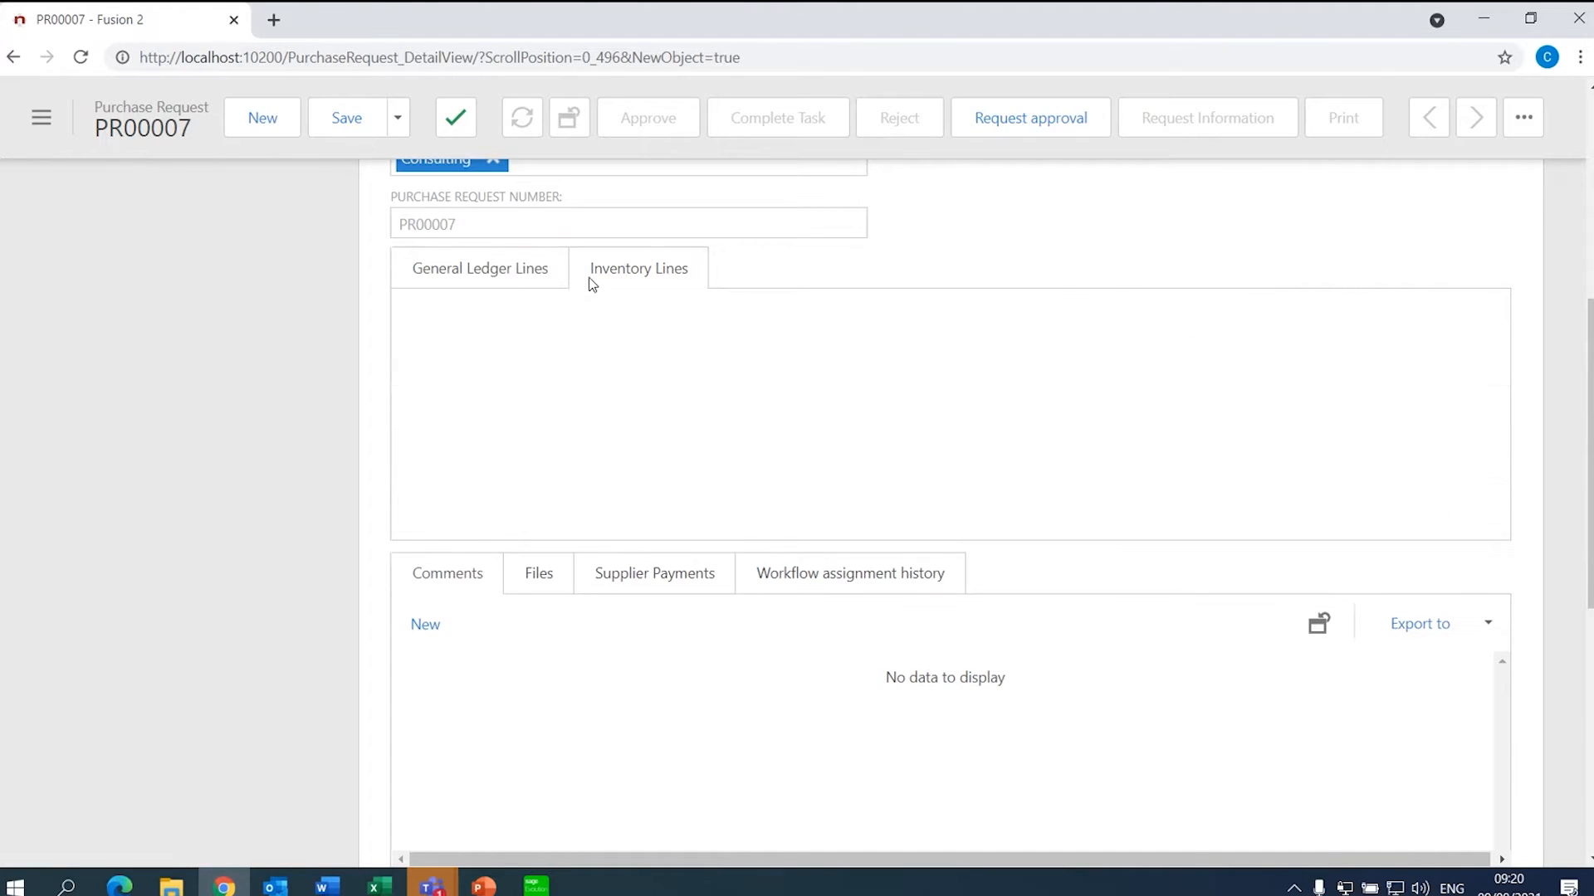
- Add an inventory line for Acer Laptop (A0001) from warehouse Mstr at 5,000.00 excluding VAT
left_click(437, 318)
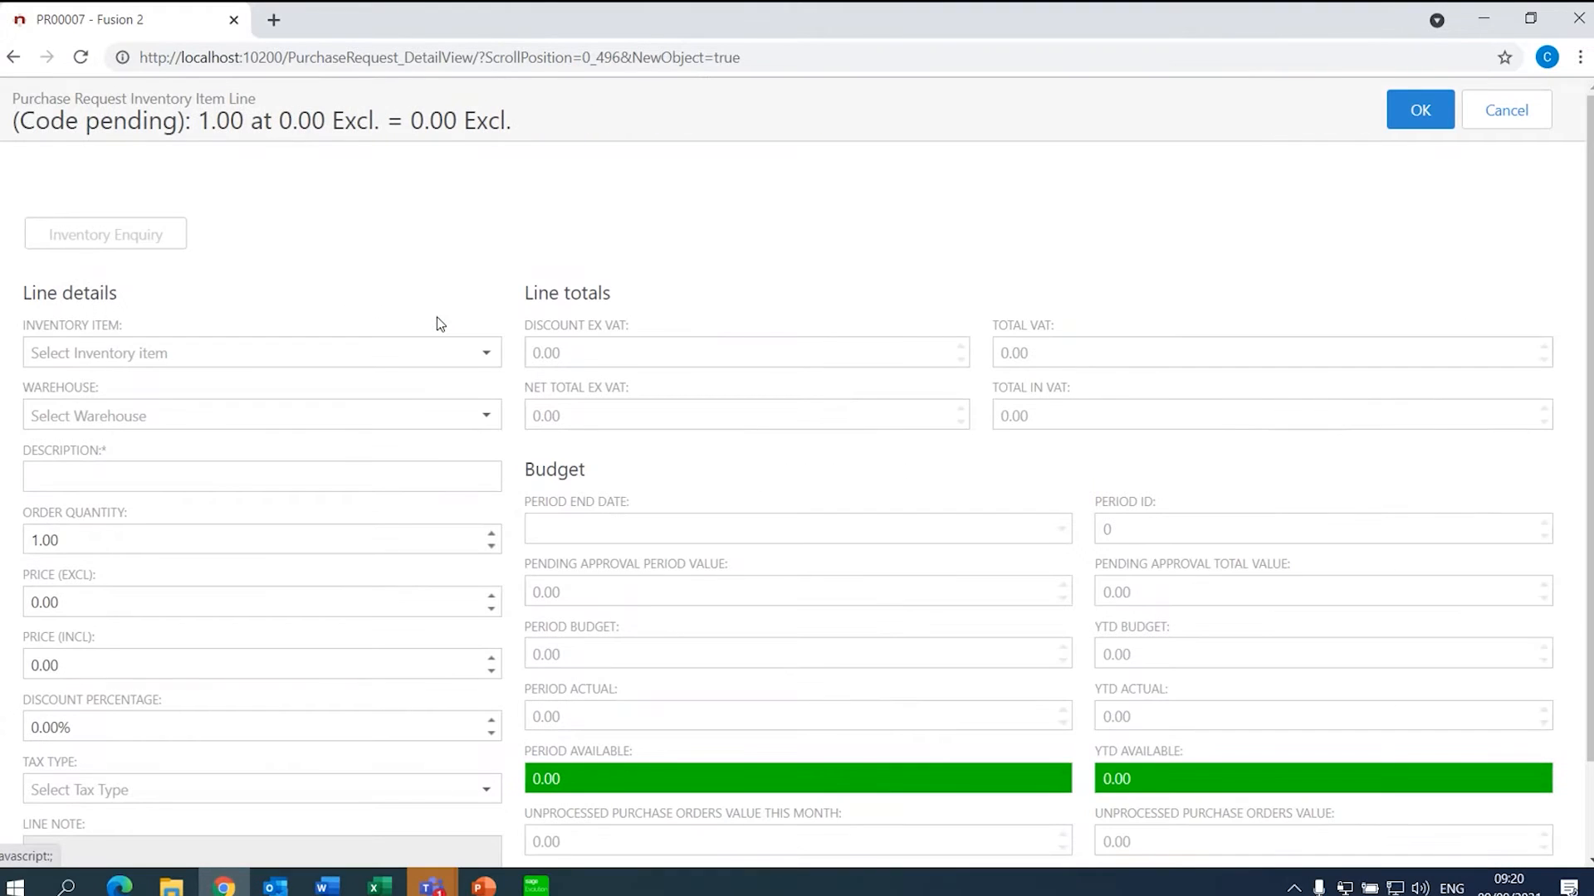
left_click(496, 352)
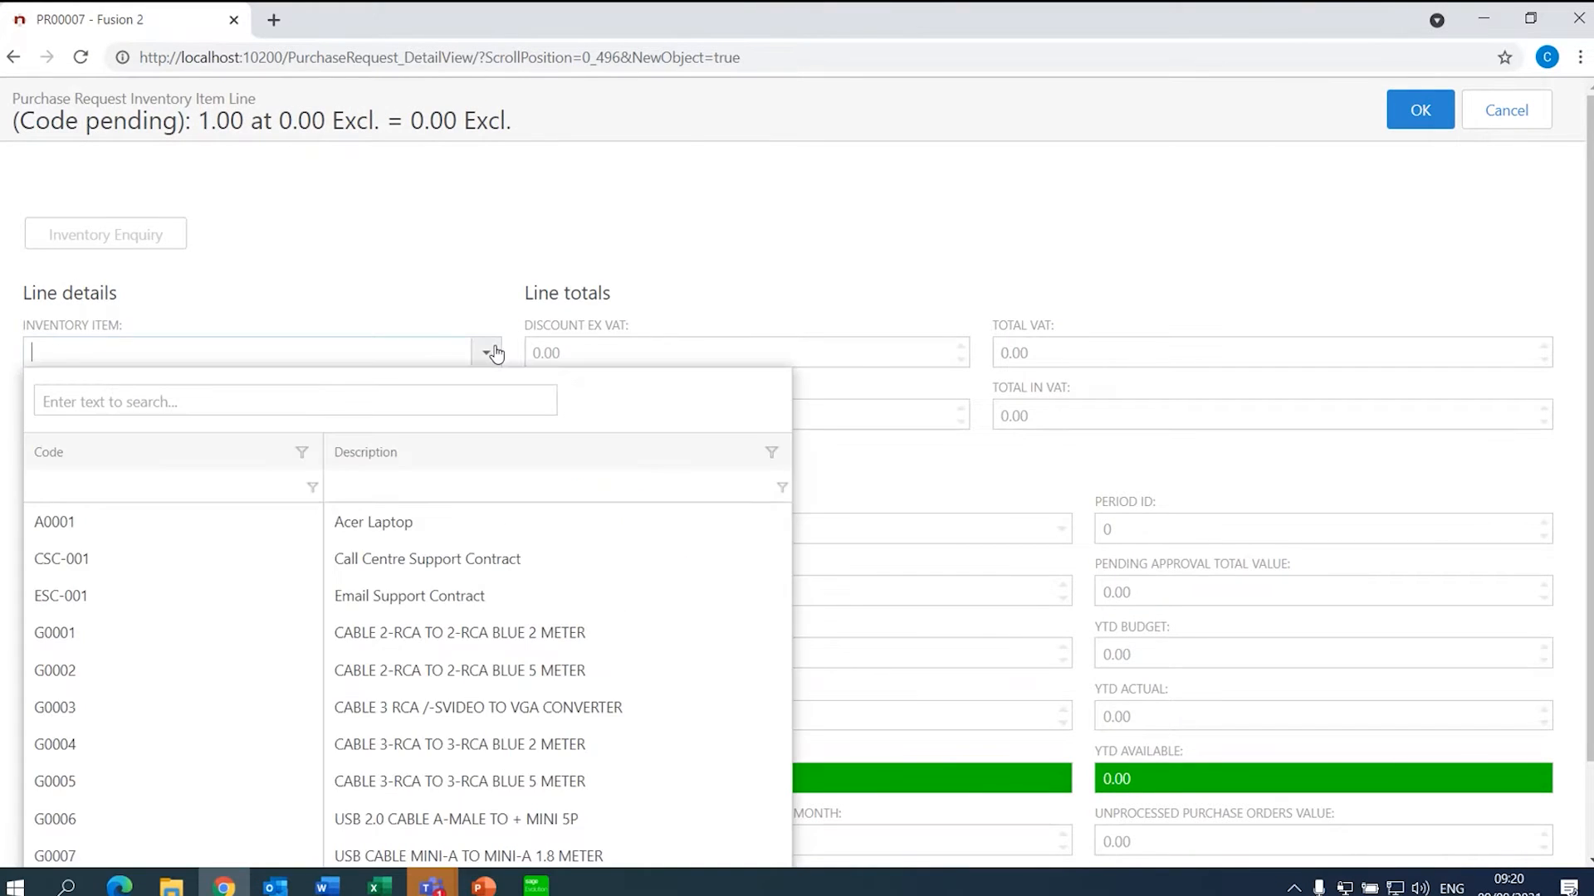
left_click(355, 527)
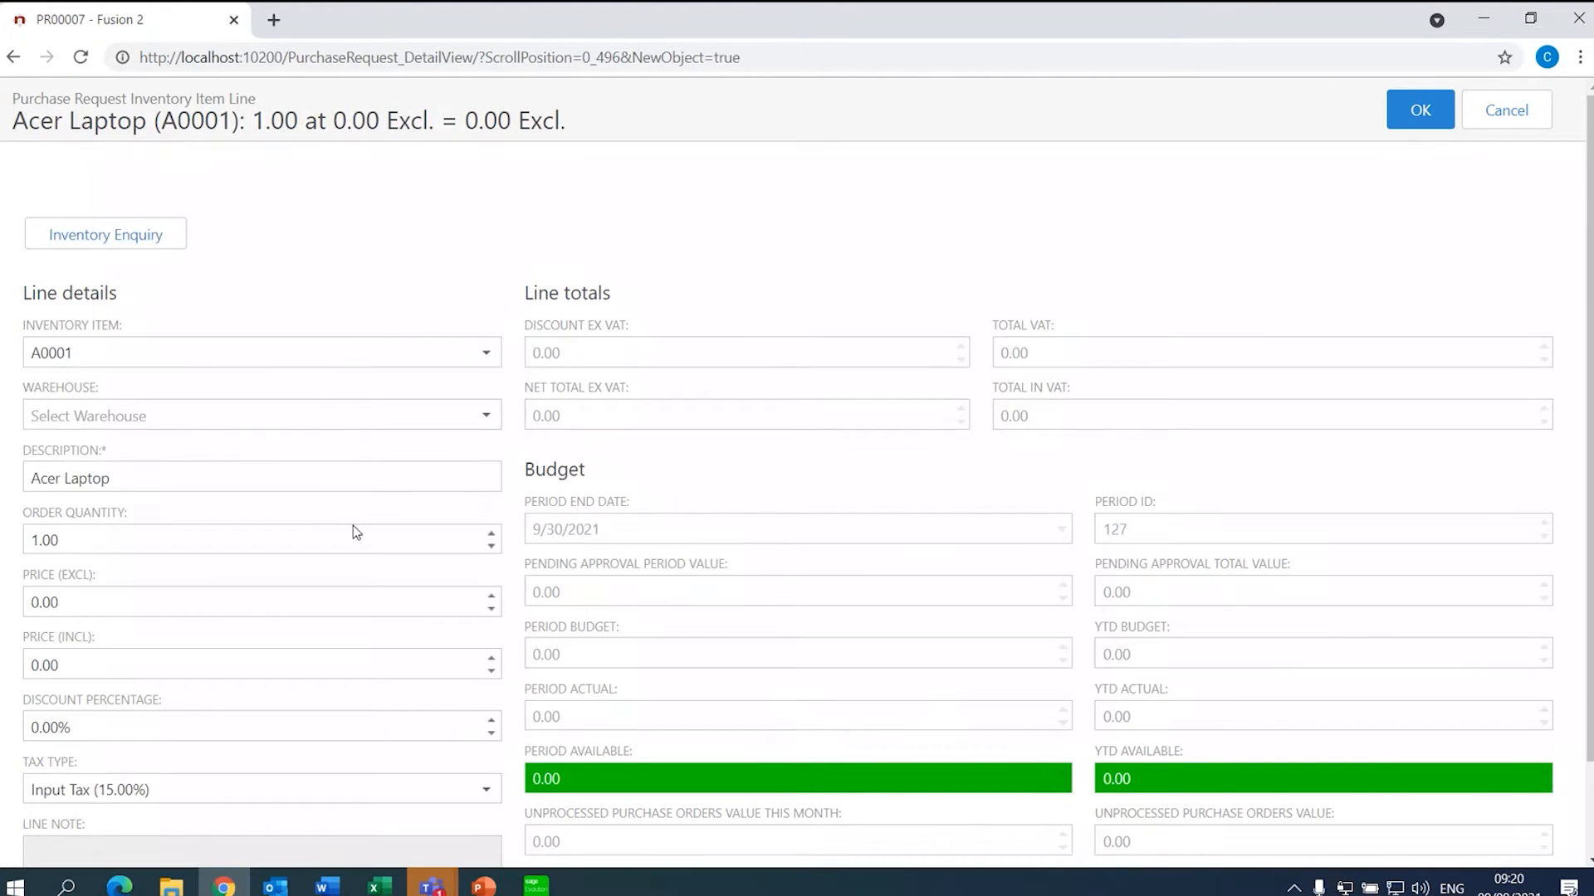
left_click(485, 414)
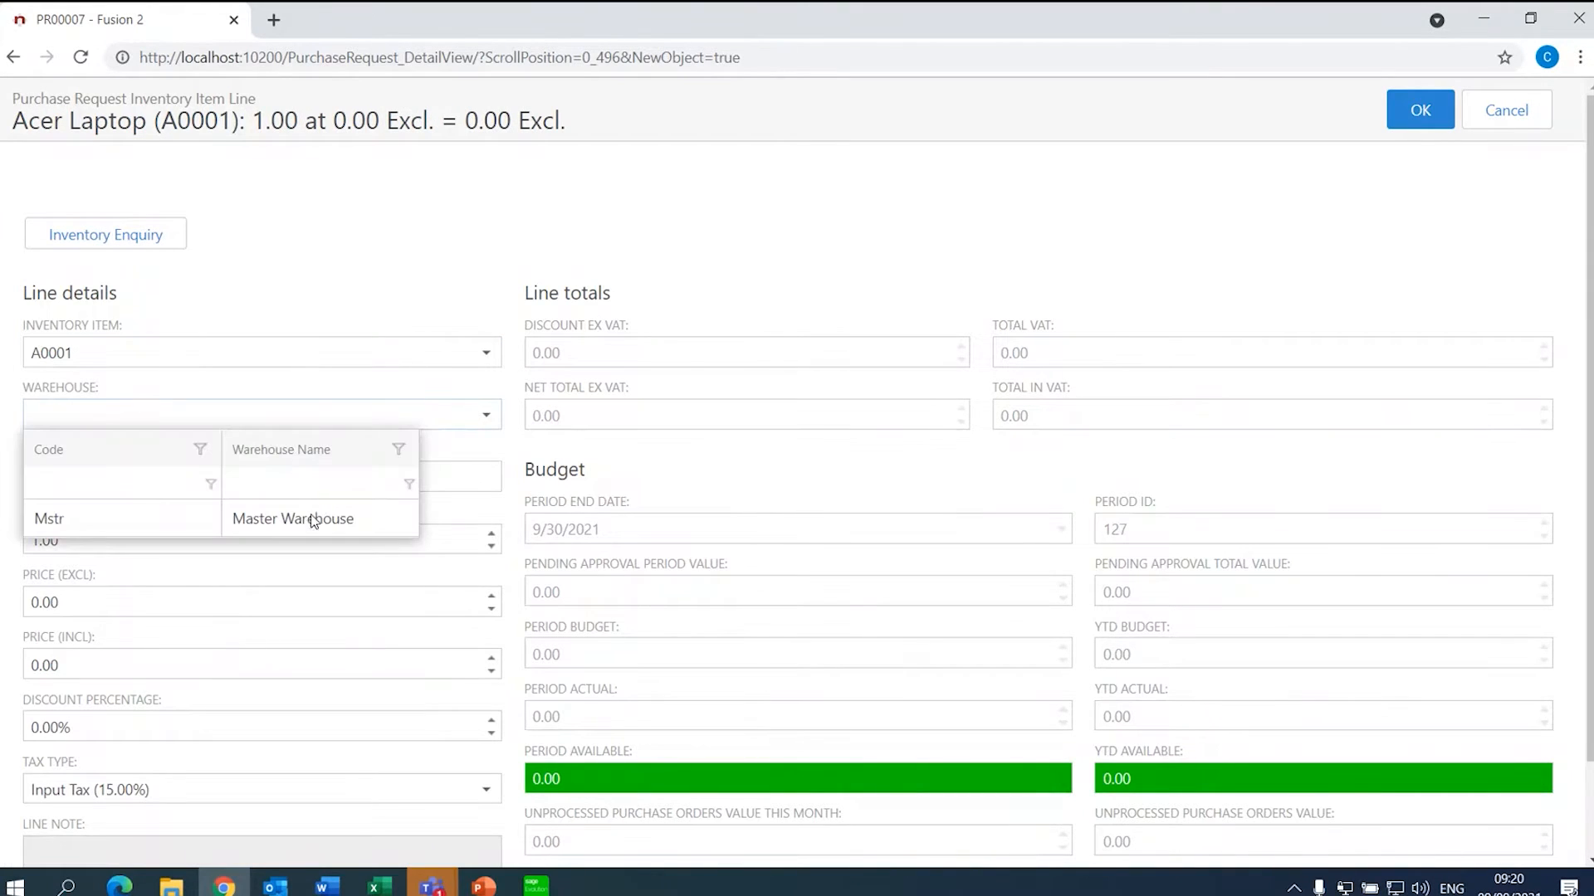
left_click(302, 520)
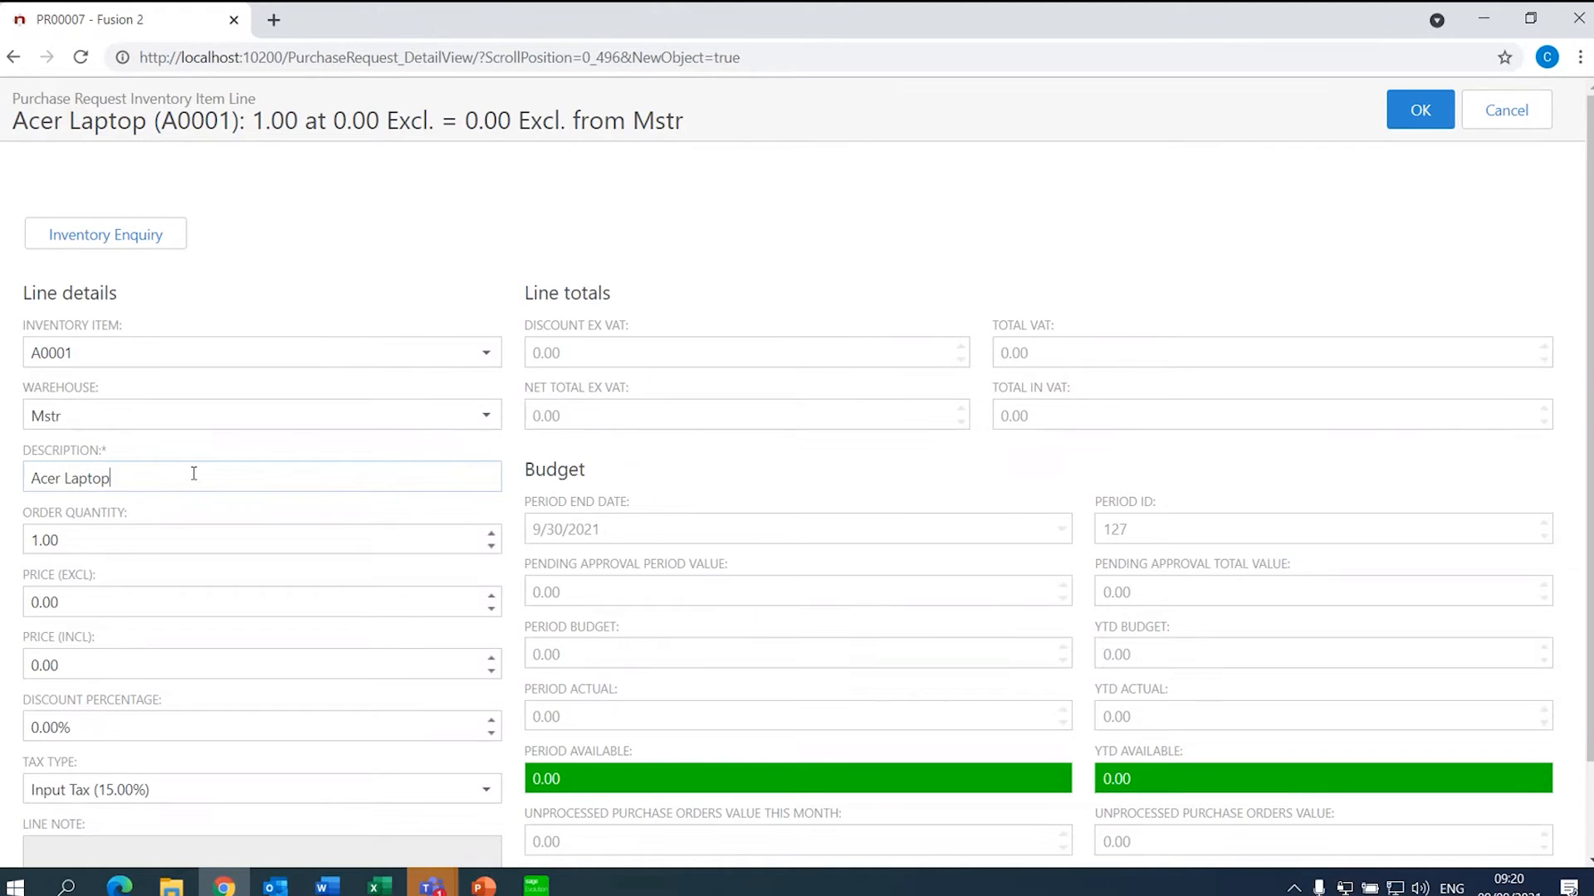
scroll(1006, 378, "down", 2)
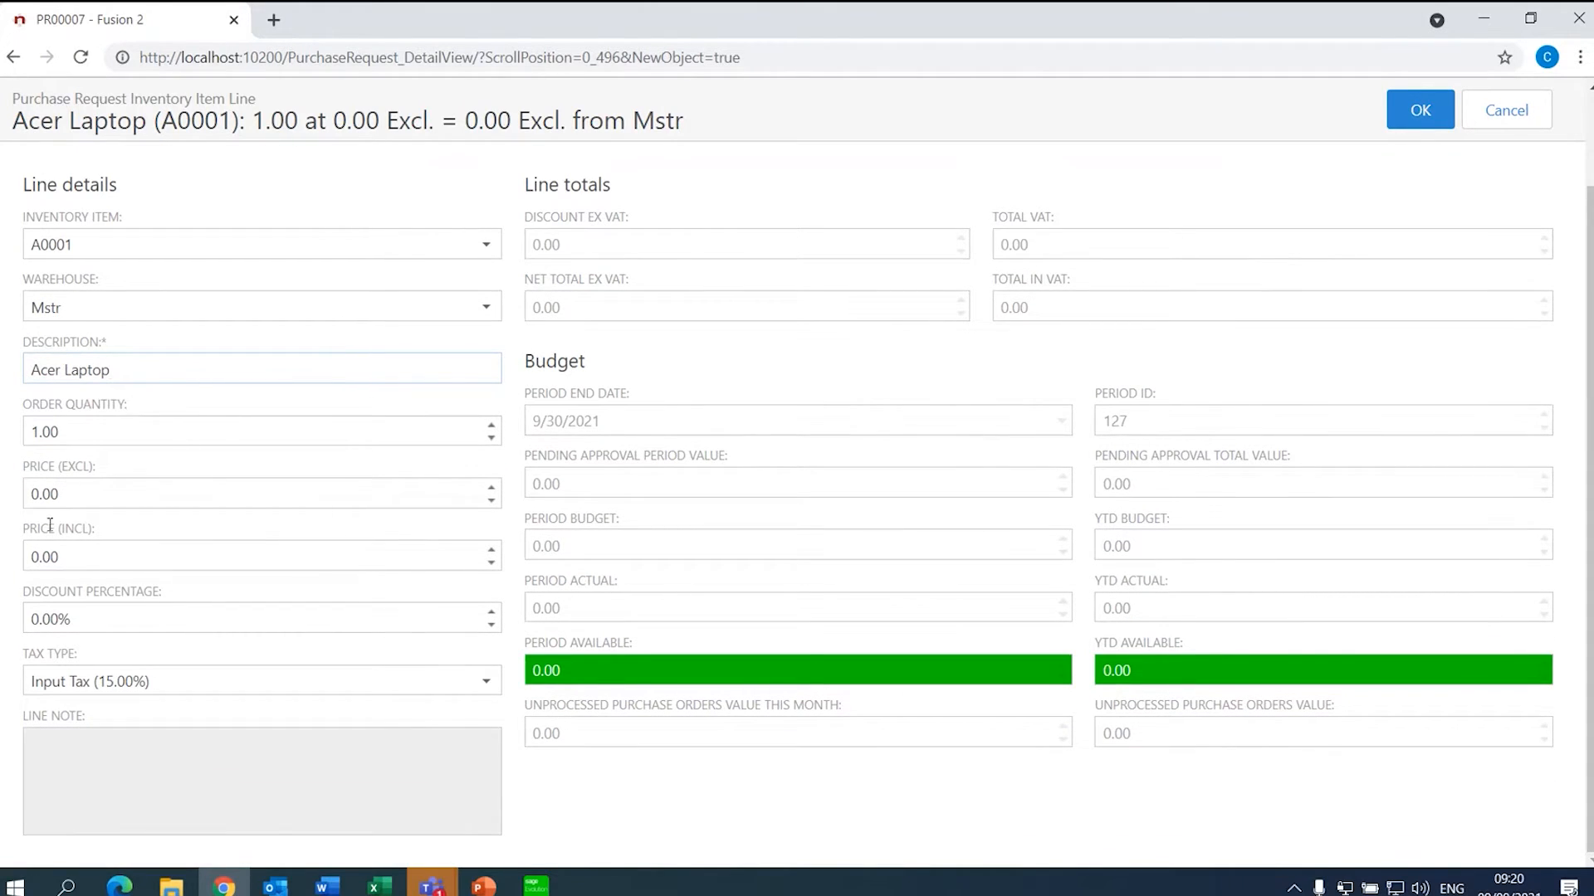
left_click(53, 490)
key("BackSpace")
key("BackSpace")
key("BackSpace")
key("BackSpace")
type("5000")
key("Tab")
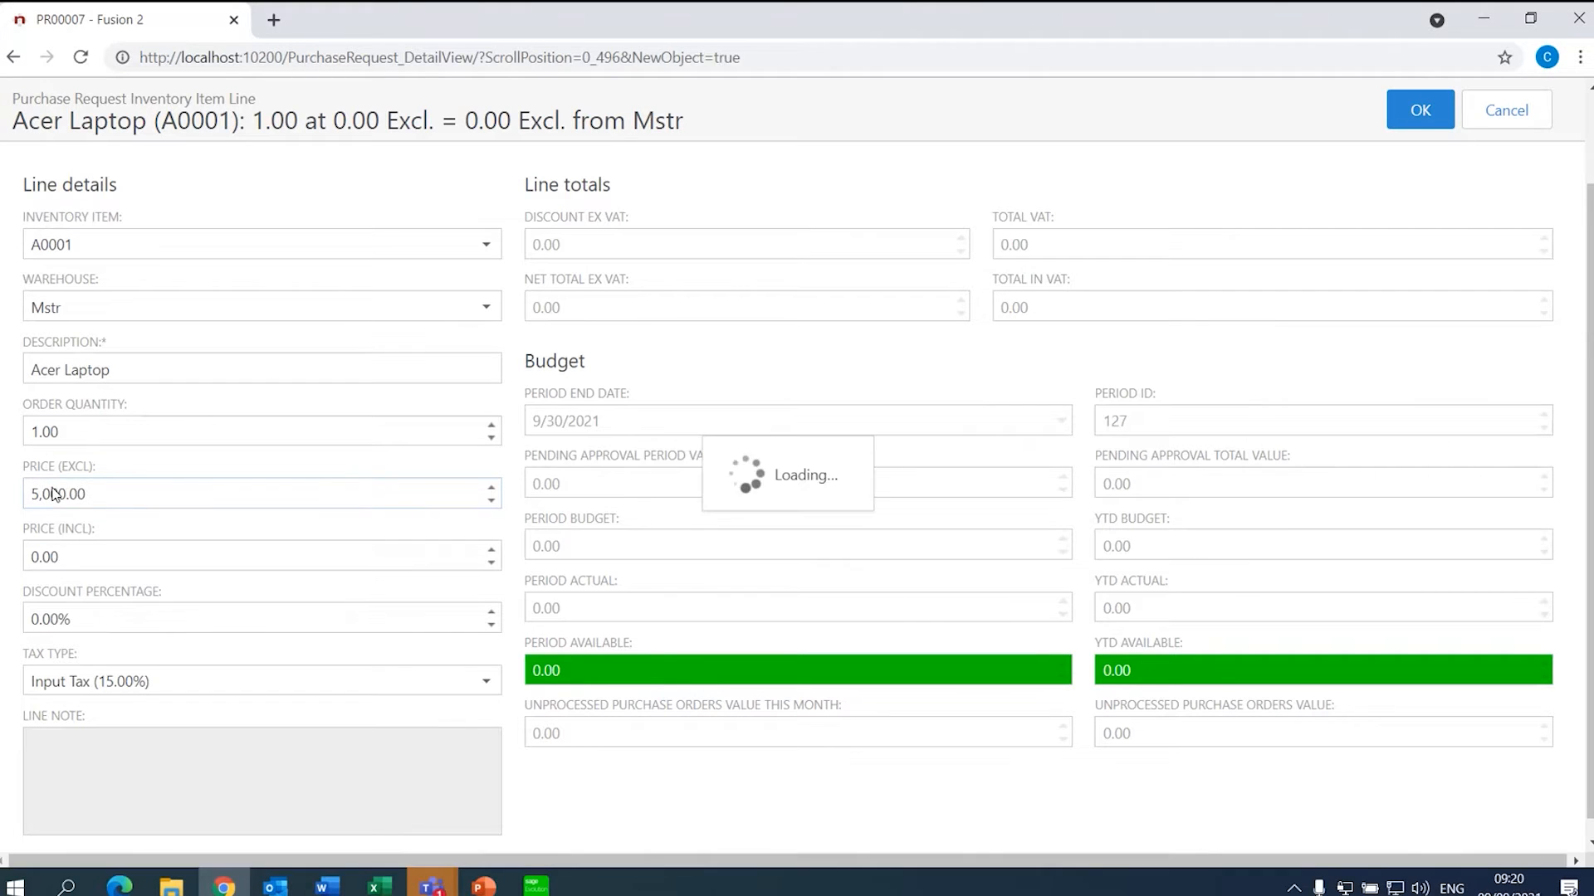
- Write the line note 'Windows 10' with 'Intel i7-6700 20GB Memory' on a second line
left_click(107, 766)
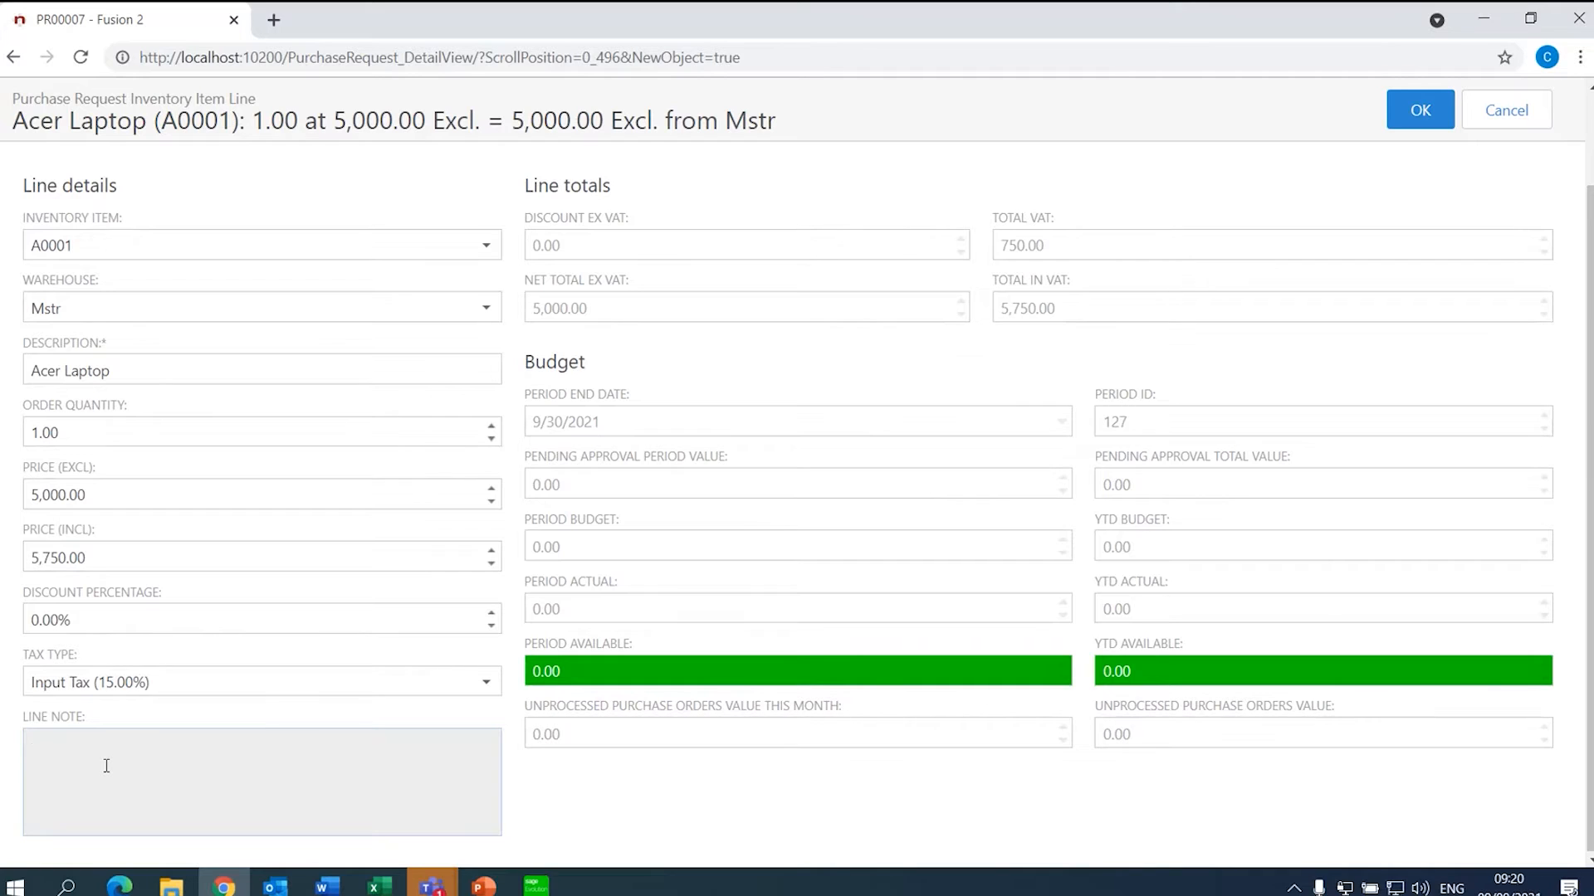
type("Windows 10")
key("Return")
type("Intel i7-6700 20GB Men")
type("ory")
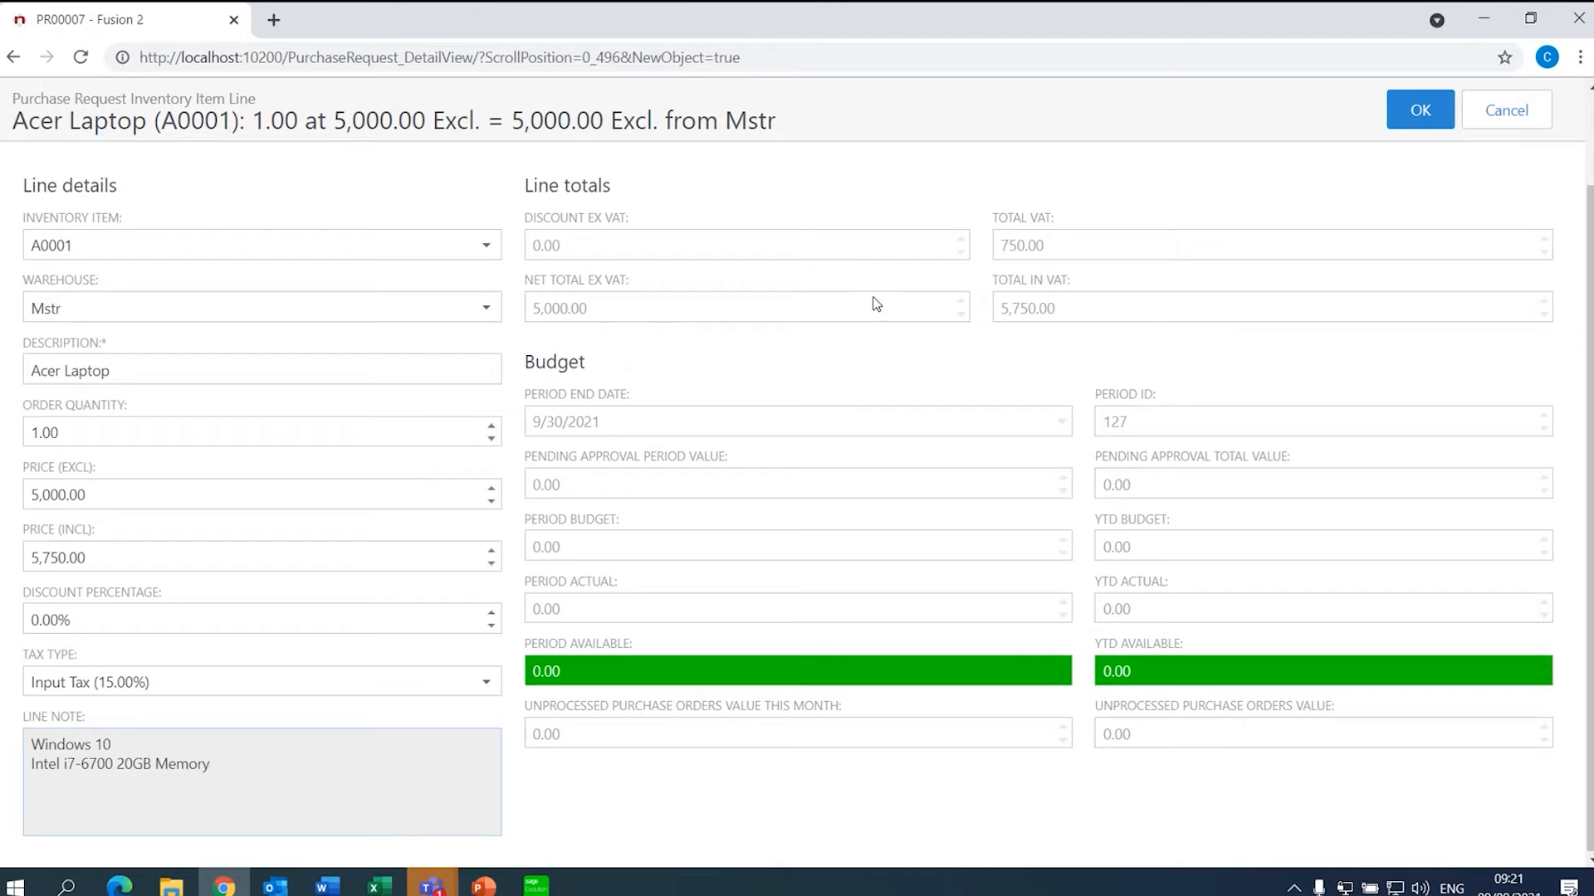
- Save the Acer Laptop line and check the request totals of 9,407.00 including VAT
left_click(1402, 111)
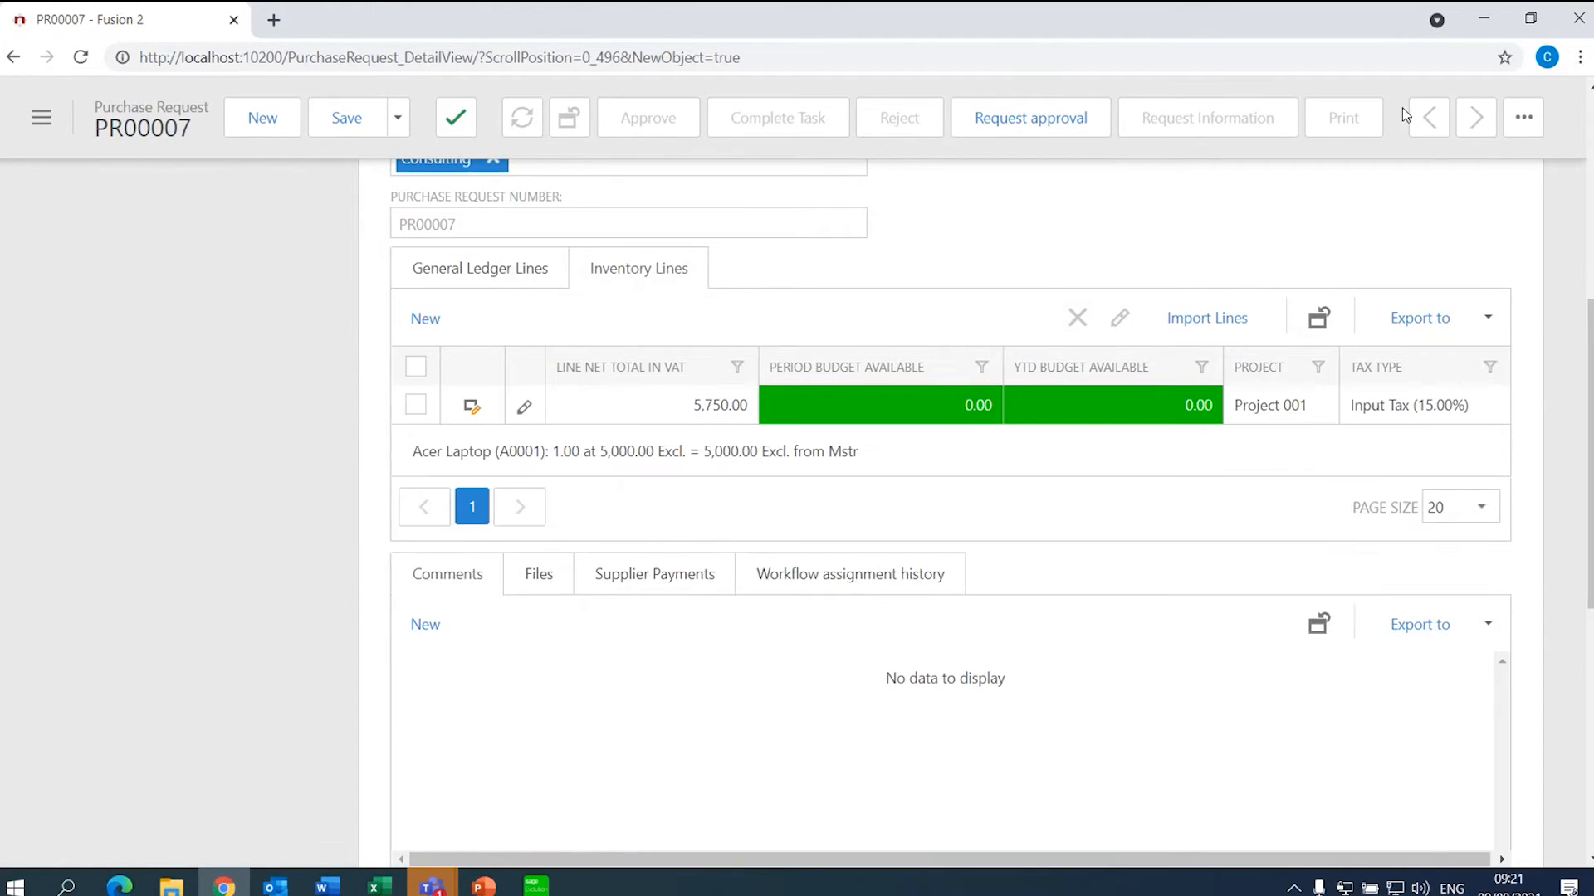
left_click(519, 268)
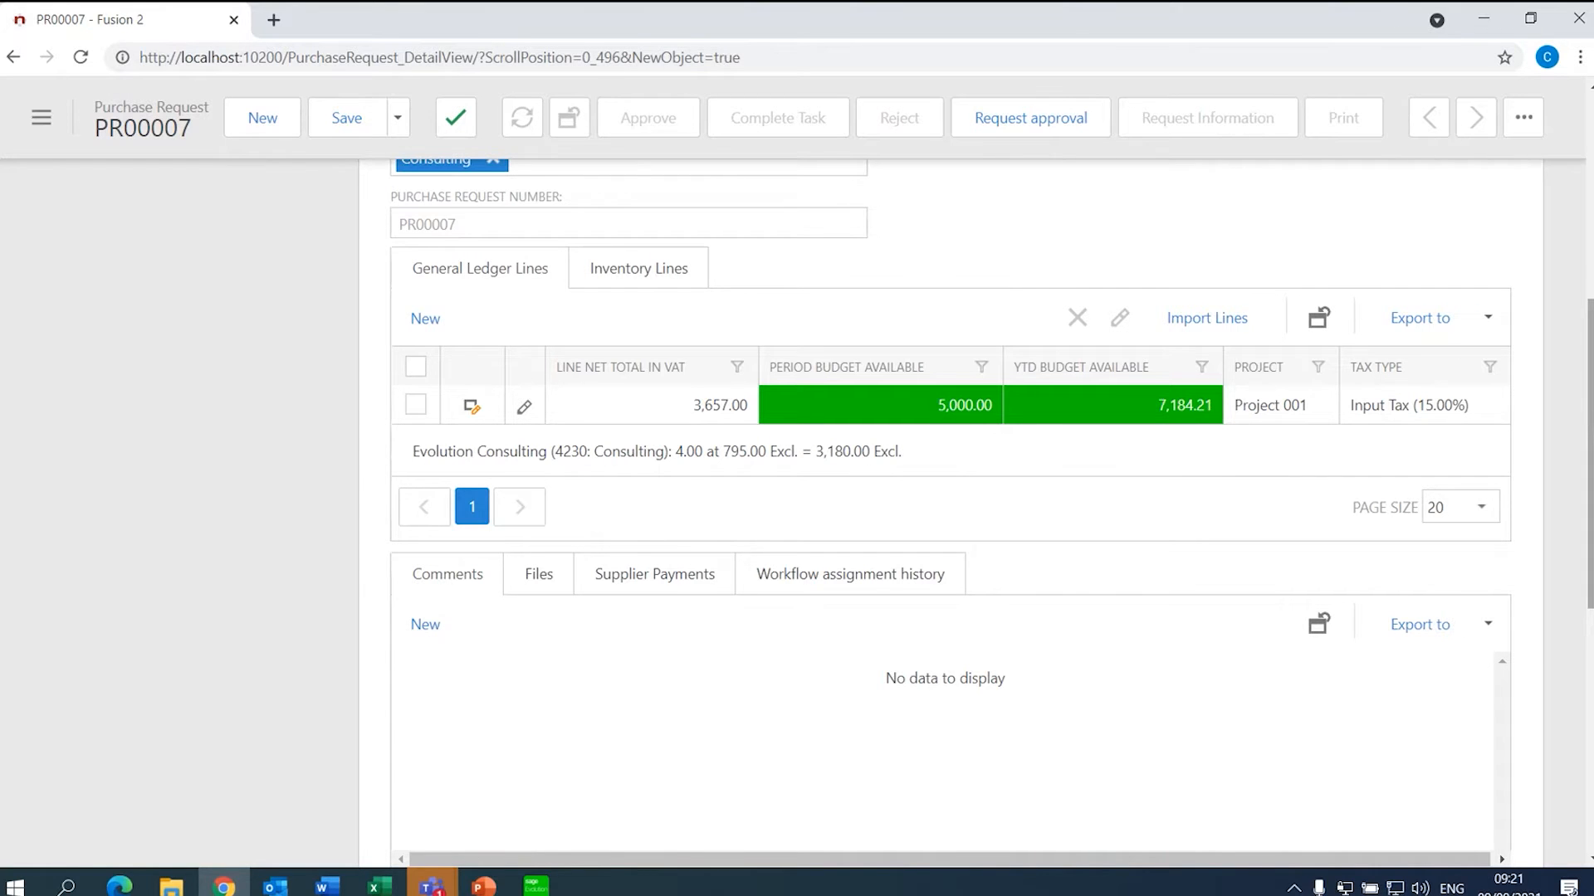
scroll(1304, 317, "up", 5)
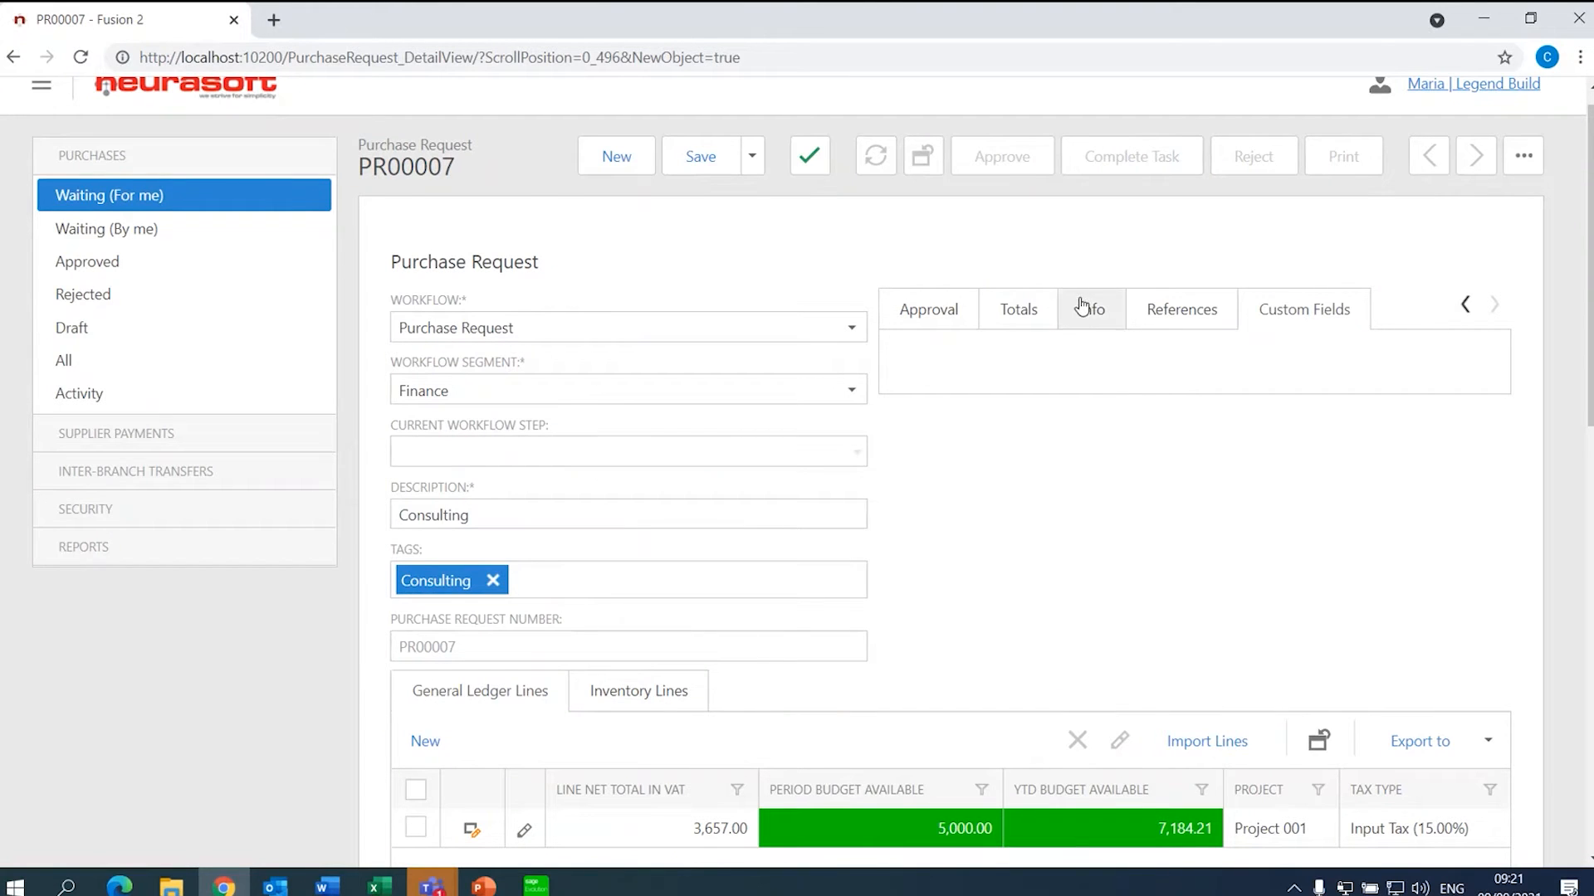
left_click(1018, 312)
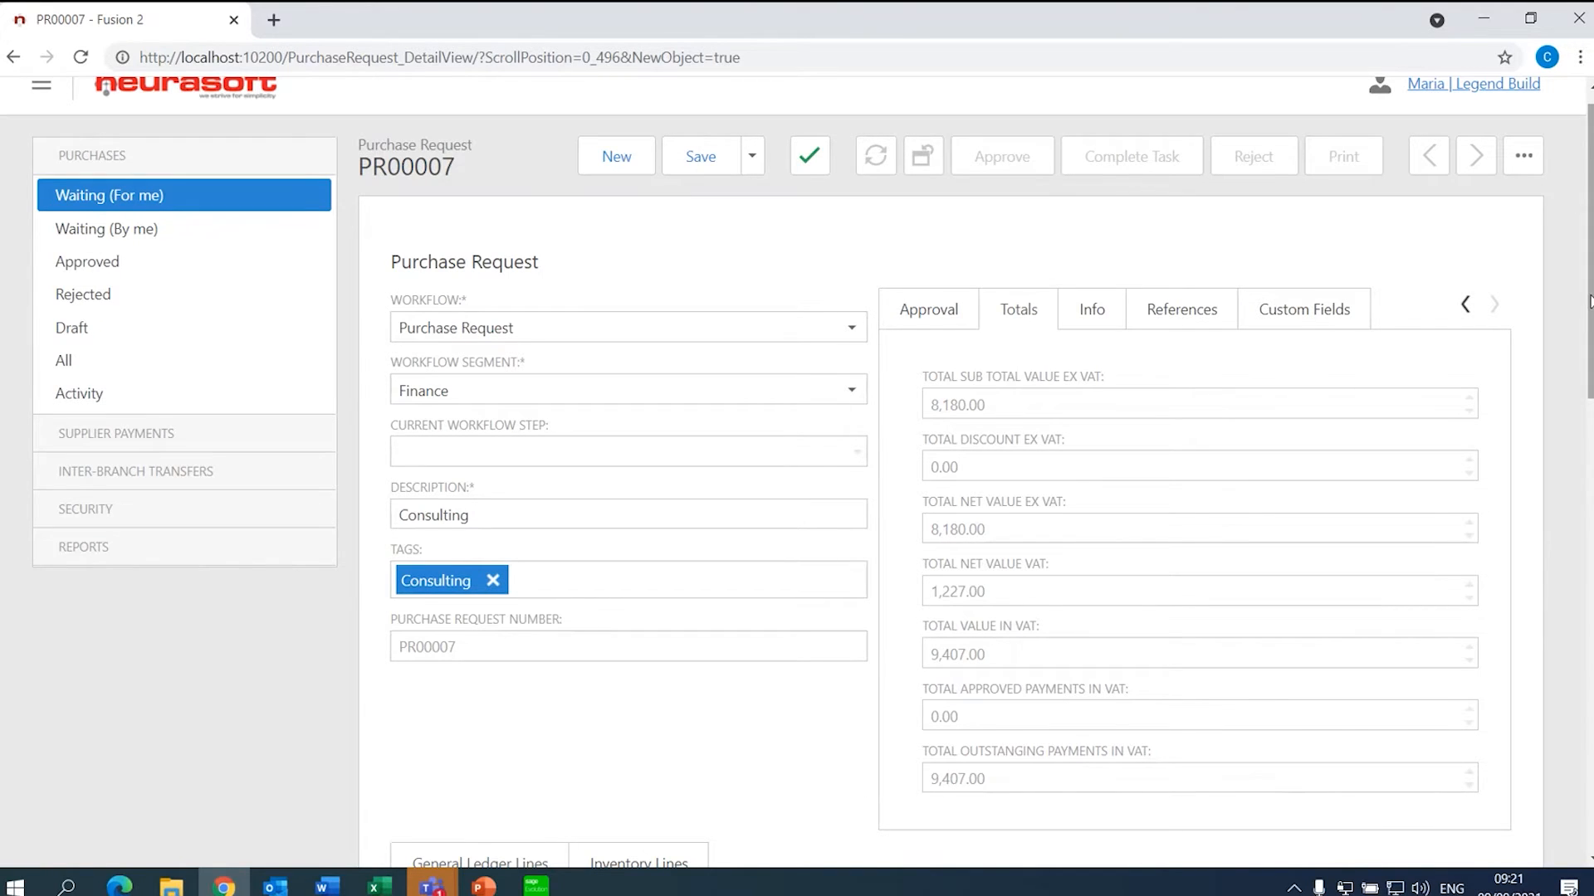
scroll(1588, 301, "down", 8)
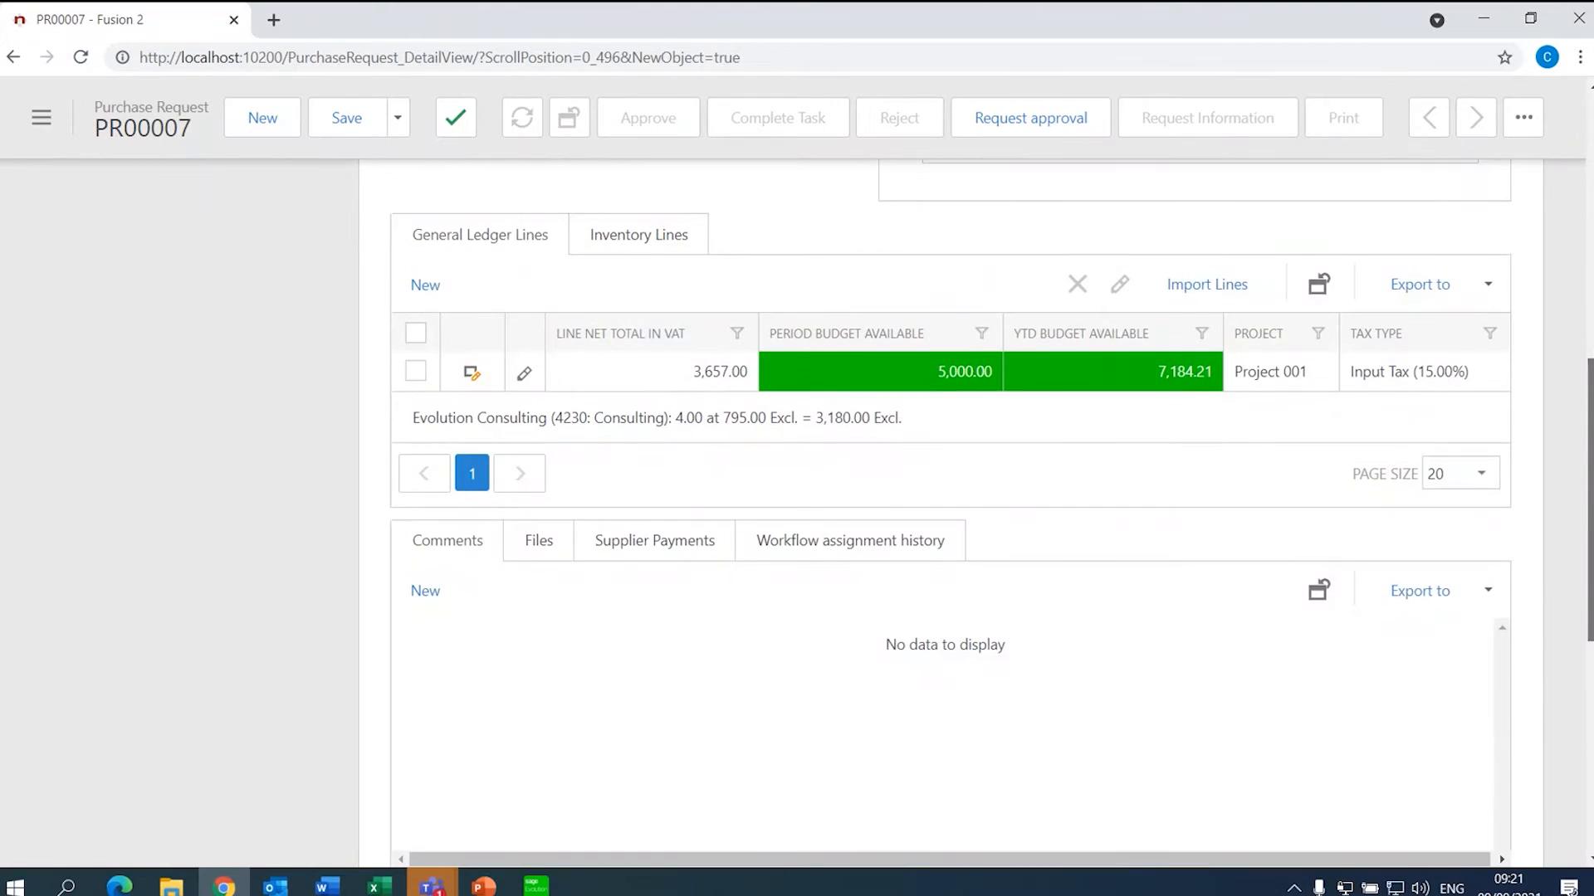
scroll(1589, 498, "down", 2)
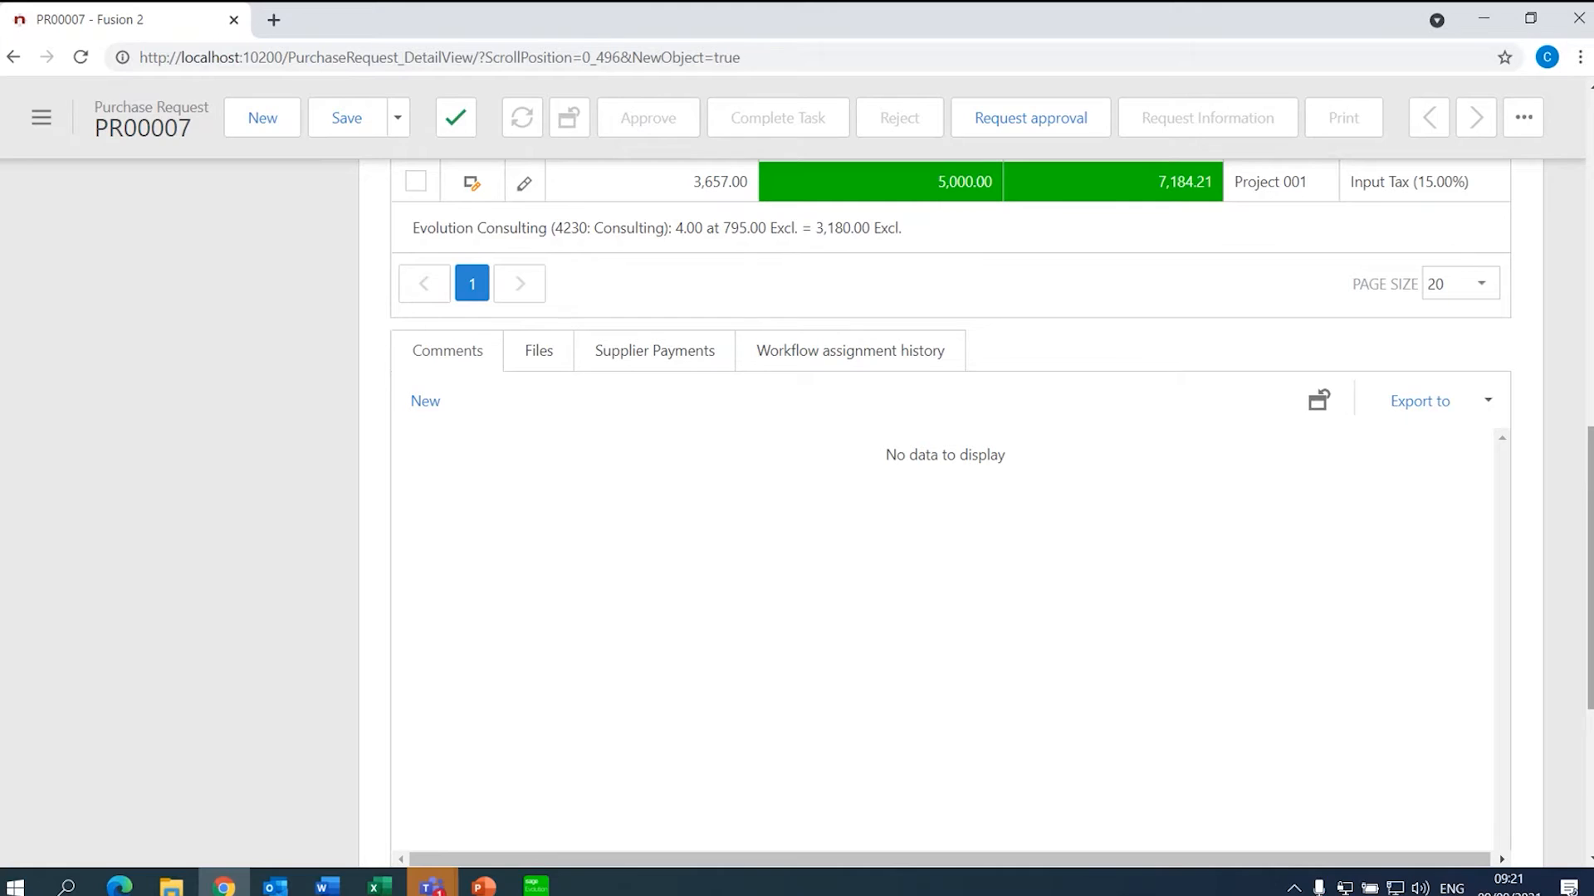
- Start a new file attachment and pick Inventory Lines.docx from Desktop\Fusion
left_click(540, 355)
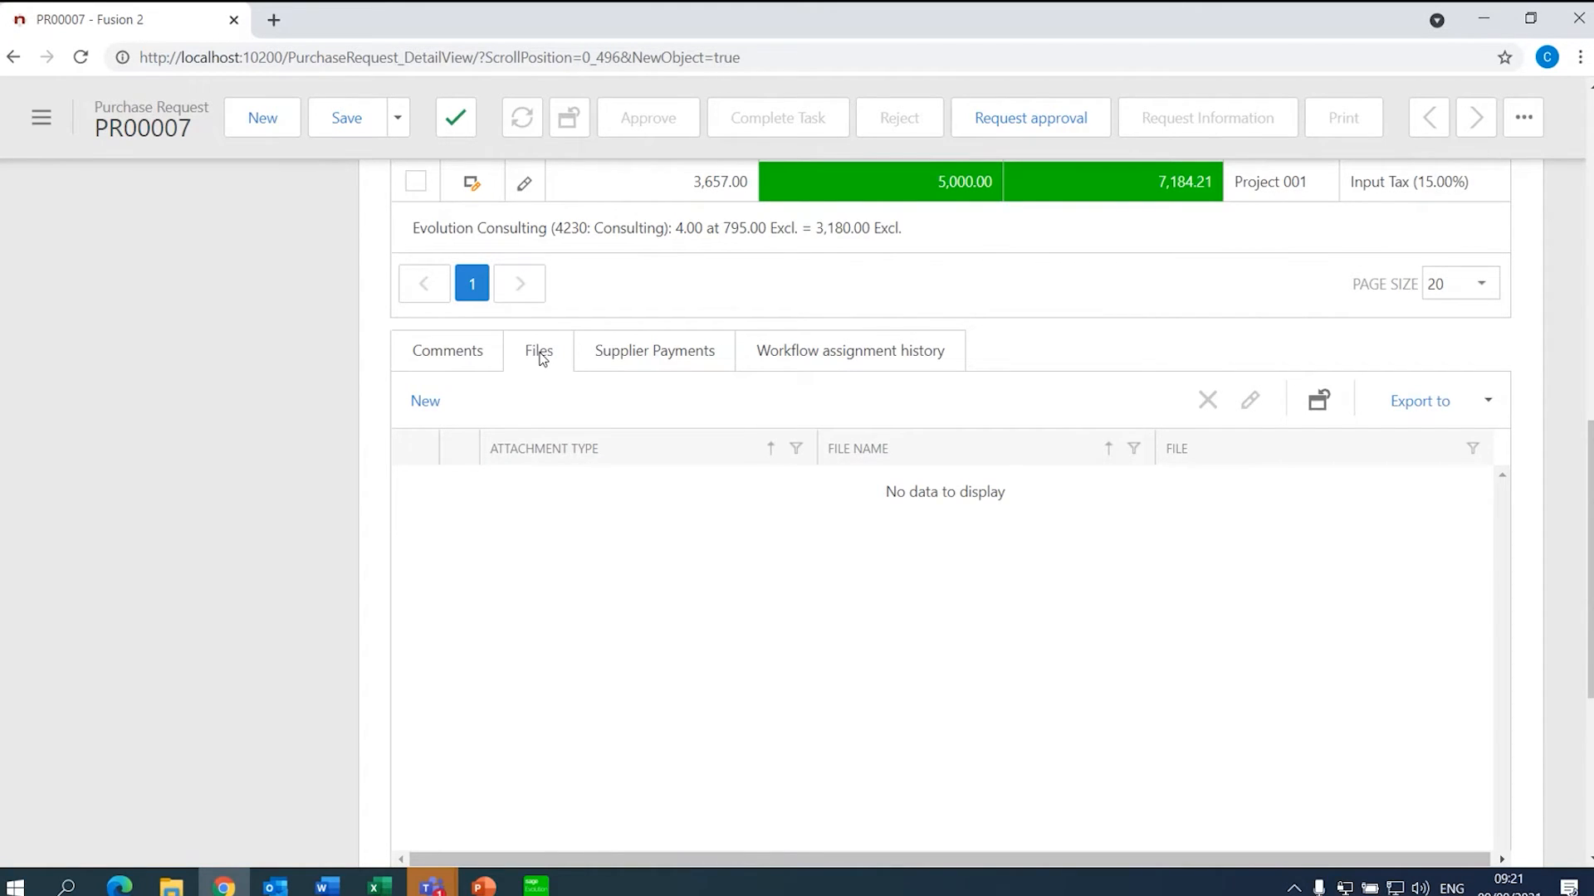
left_click(430, 397)
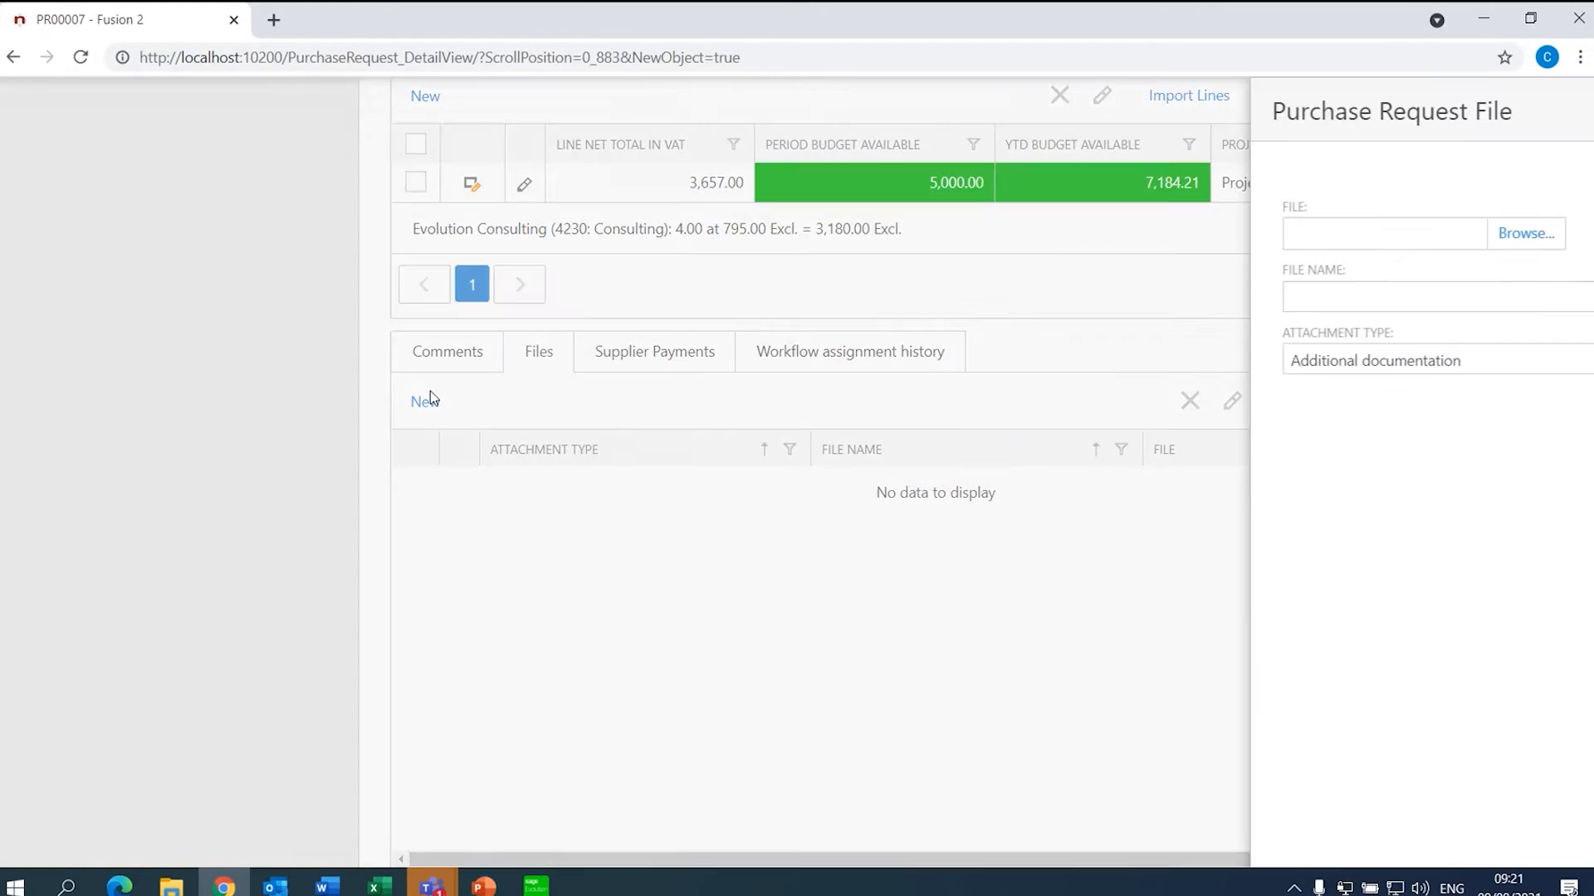
left_click(757, 236)
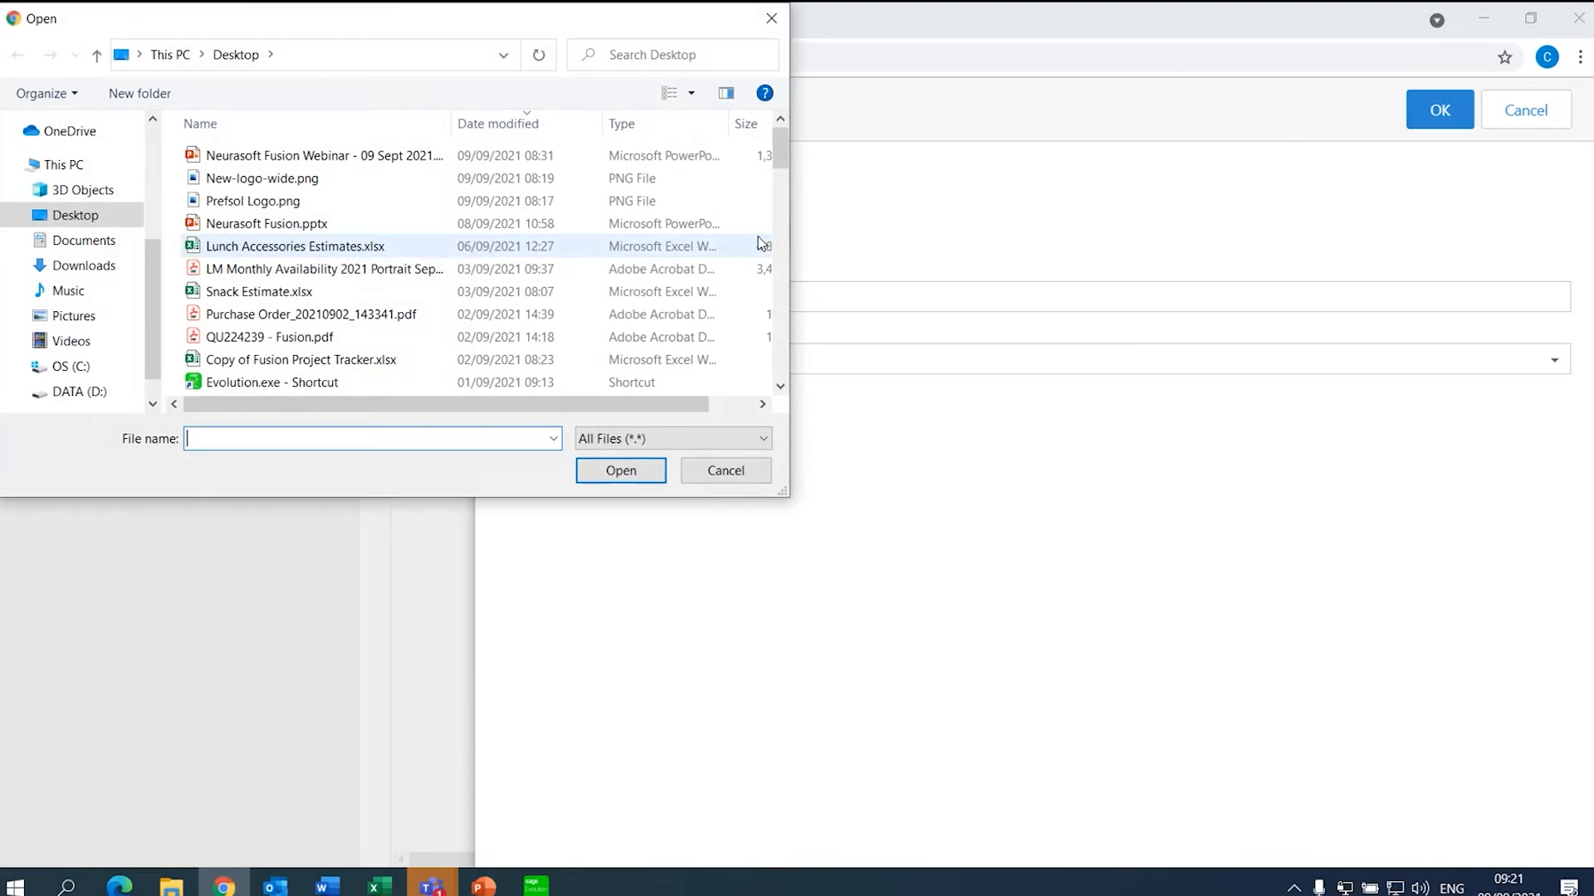
left_click(71, 216)
left_click_drag(784, 148, 764, 398)
double_click(241, 226)
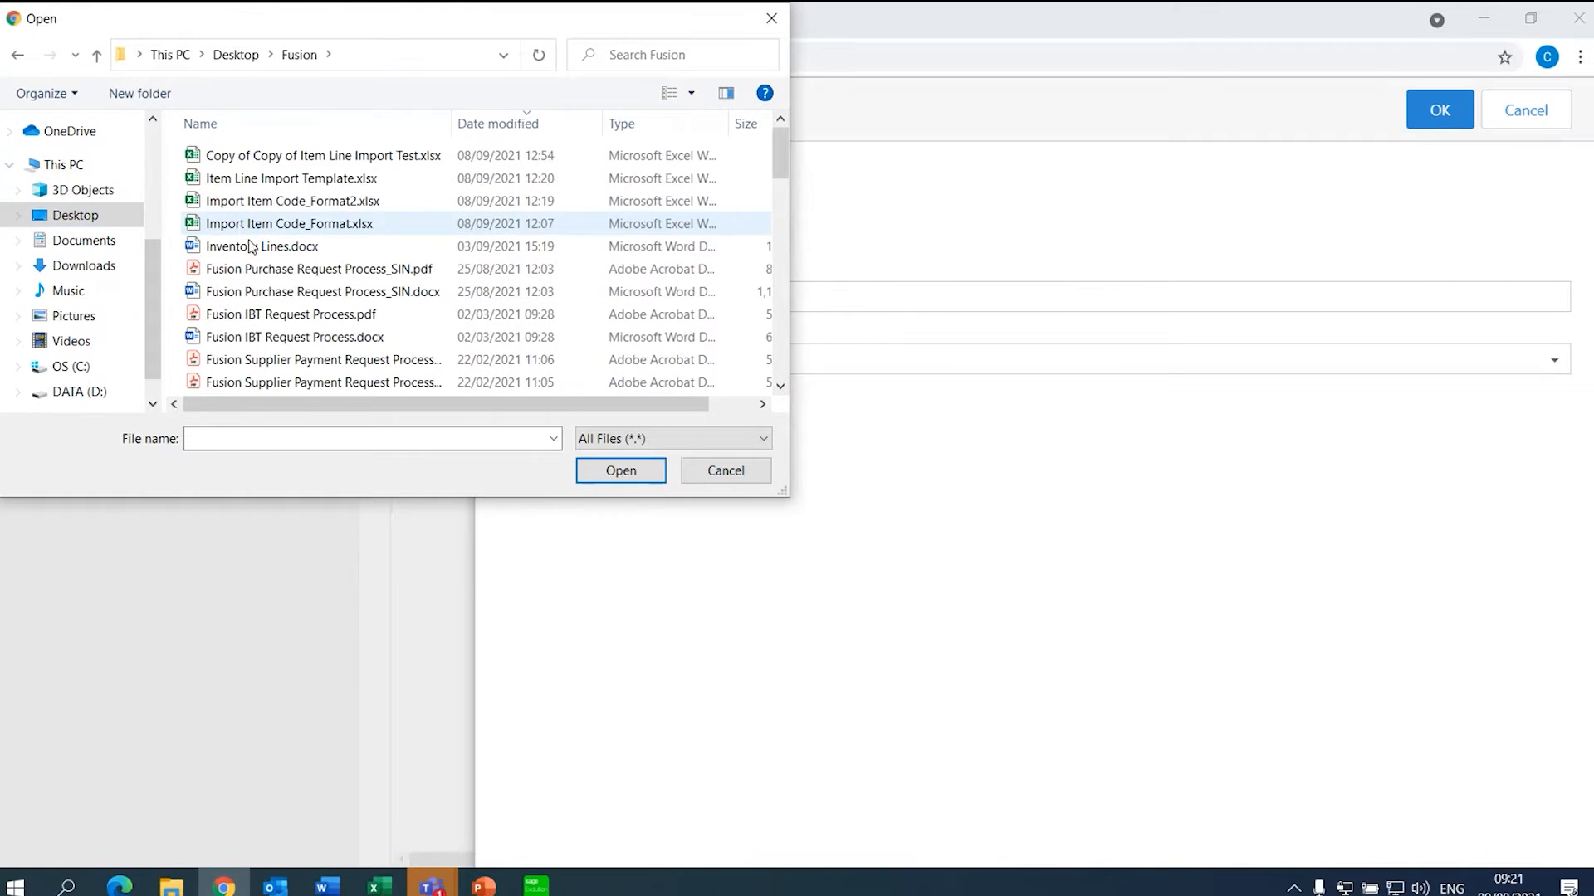
double_click(402, 244)
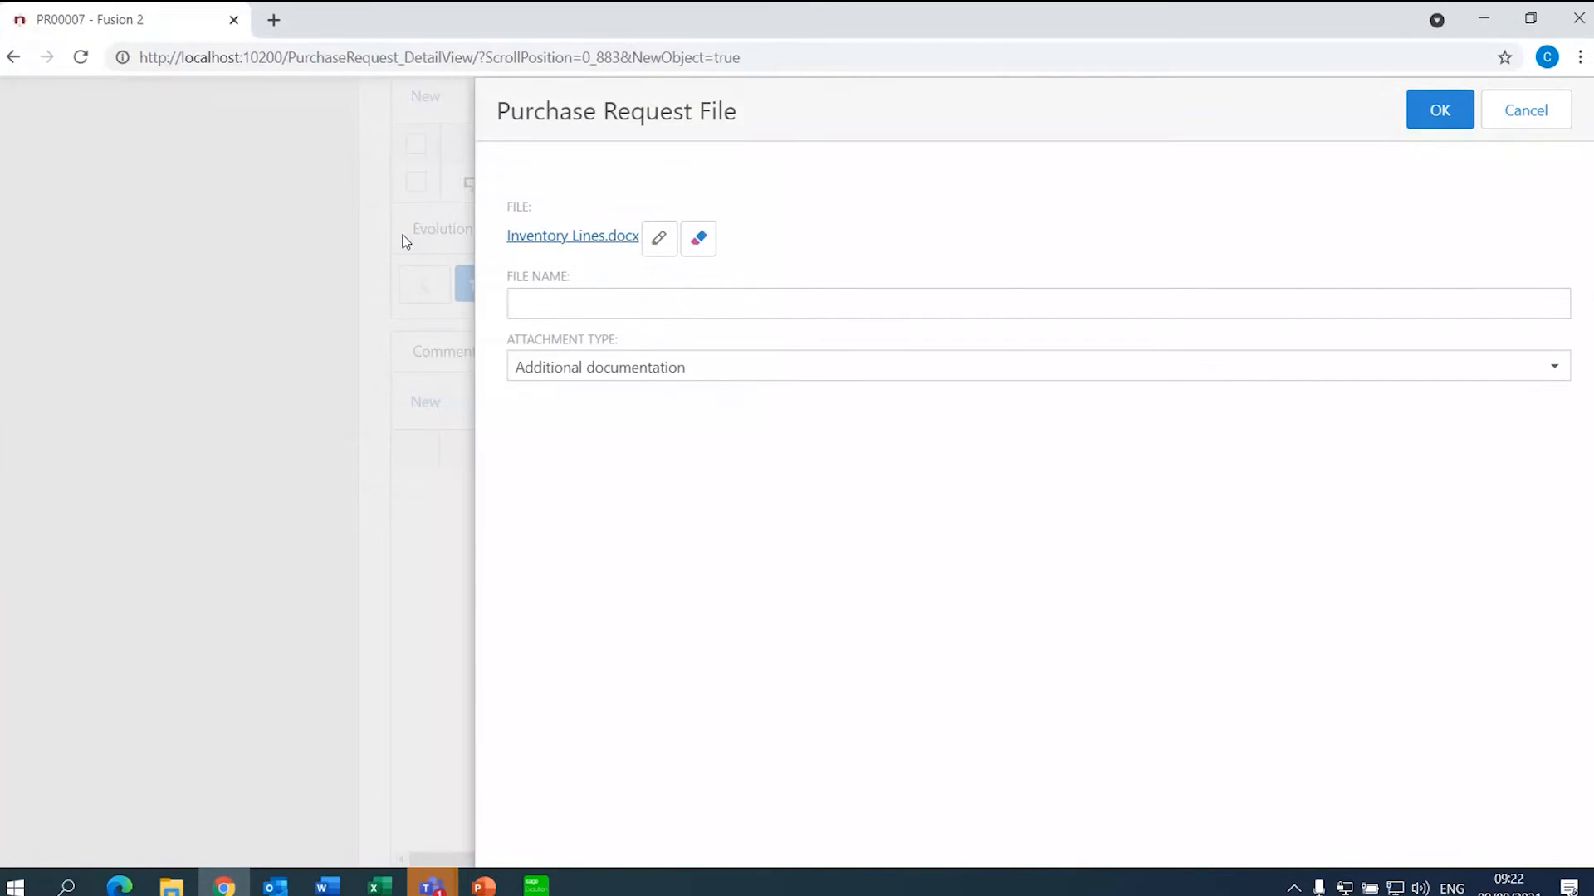
- Name the attachment 'Document', set its type to Quotation, and save it
left_click(627, 308)
type("Document")
left_click(1552, 370)
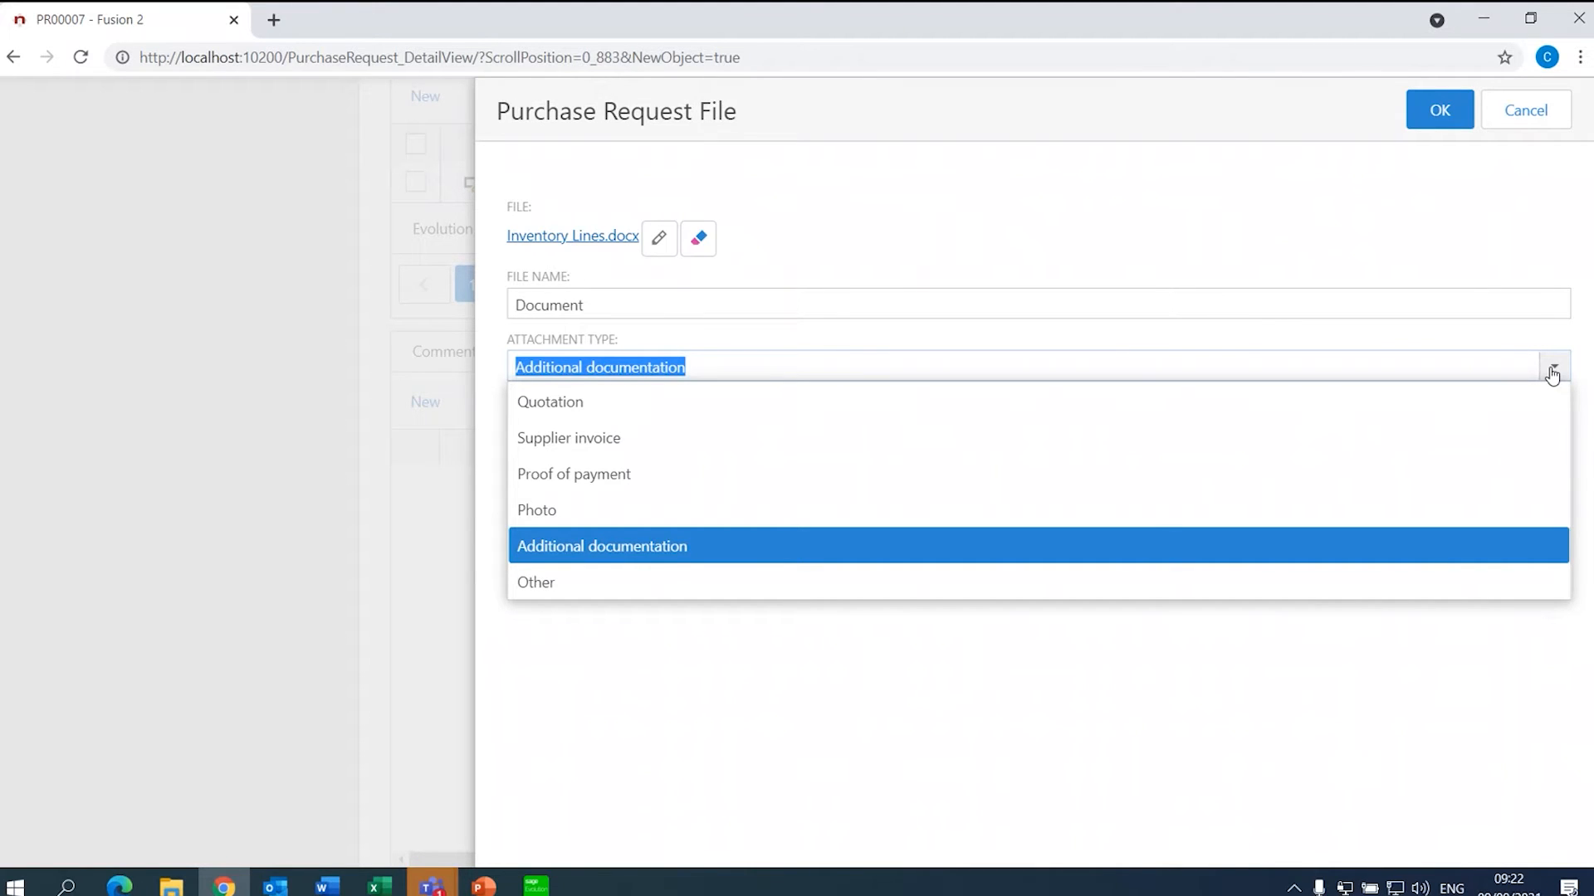
left_click(1087, 412)
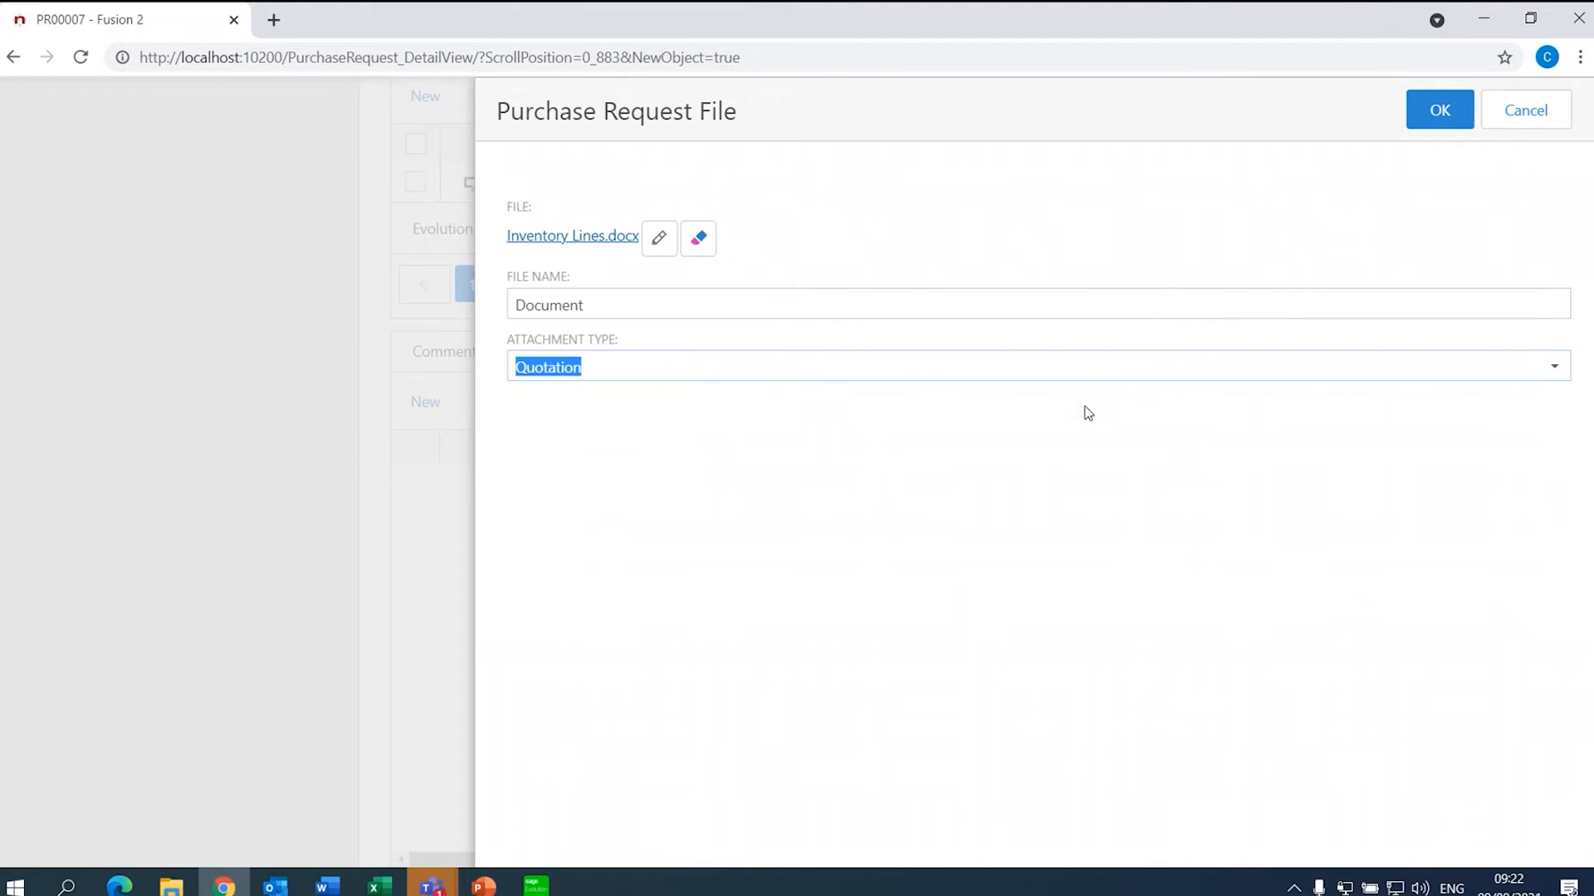
left_click(1424, 108)
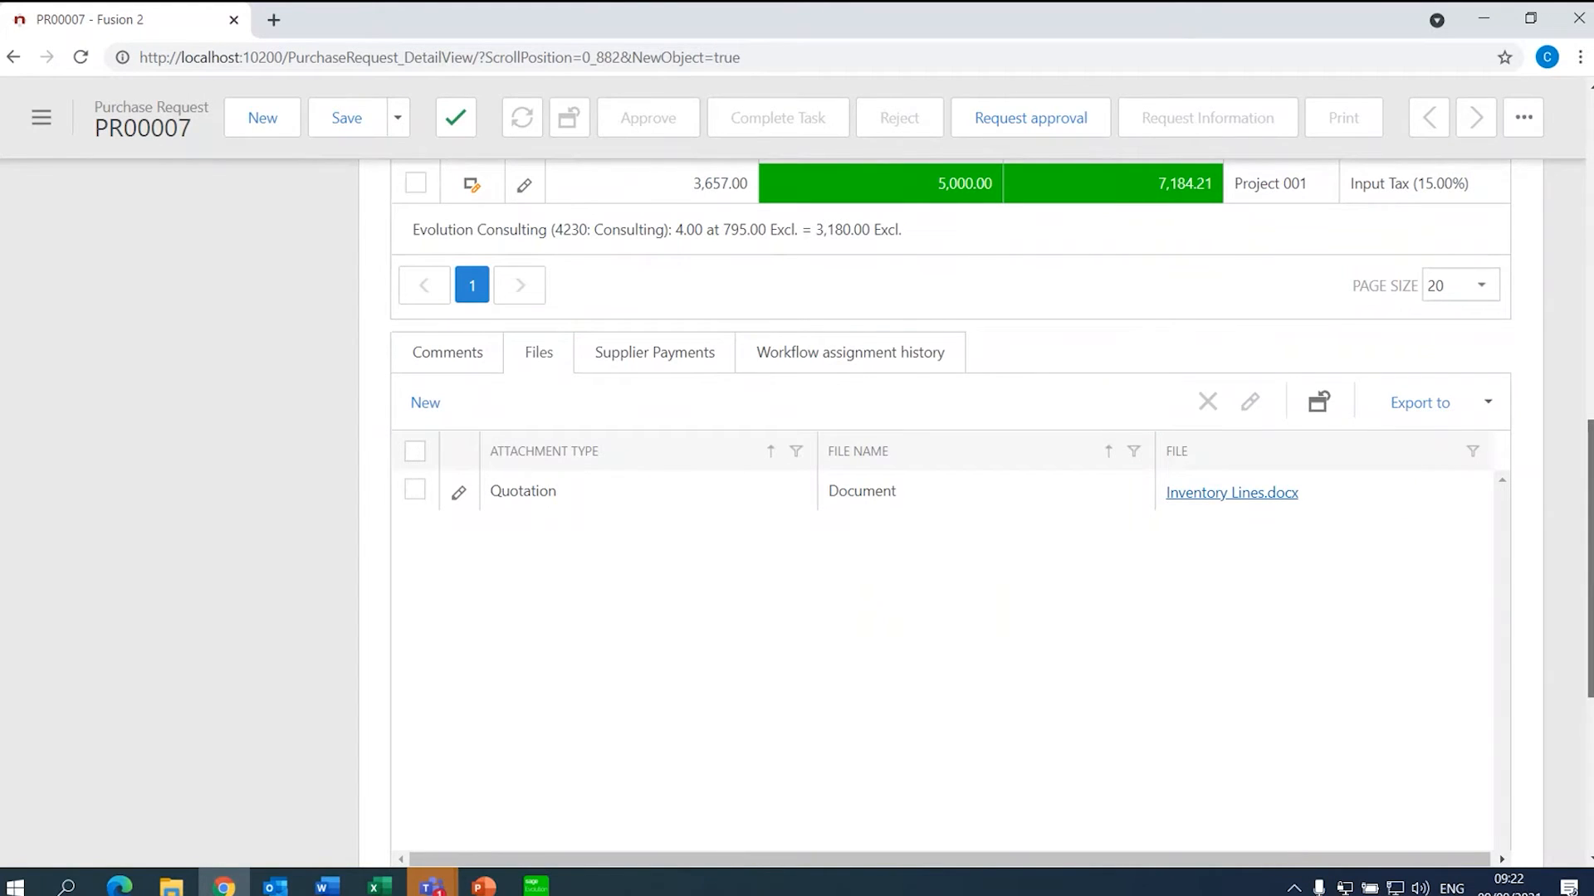
scroll(949, 511, "up", 4)
- Submit PR00007 for GM Production approval and list the requests Waiting (By me)
left_click_drag(1590, 431, 1590, 239)
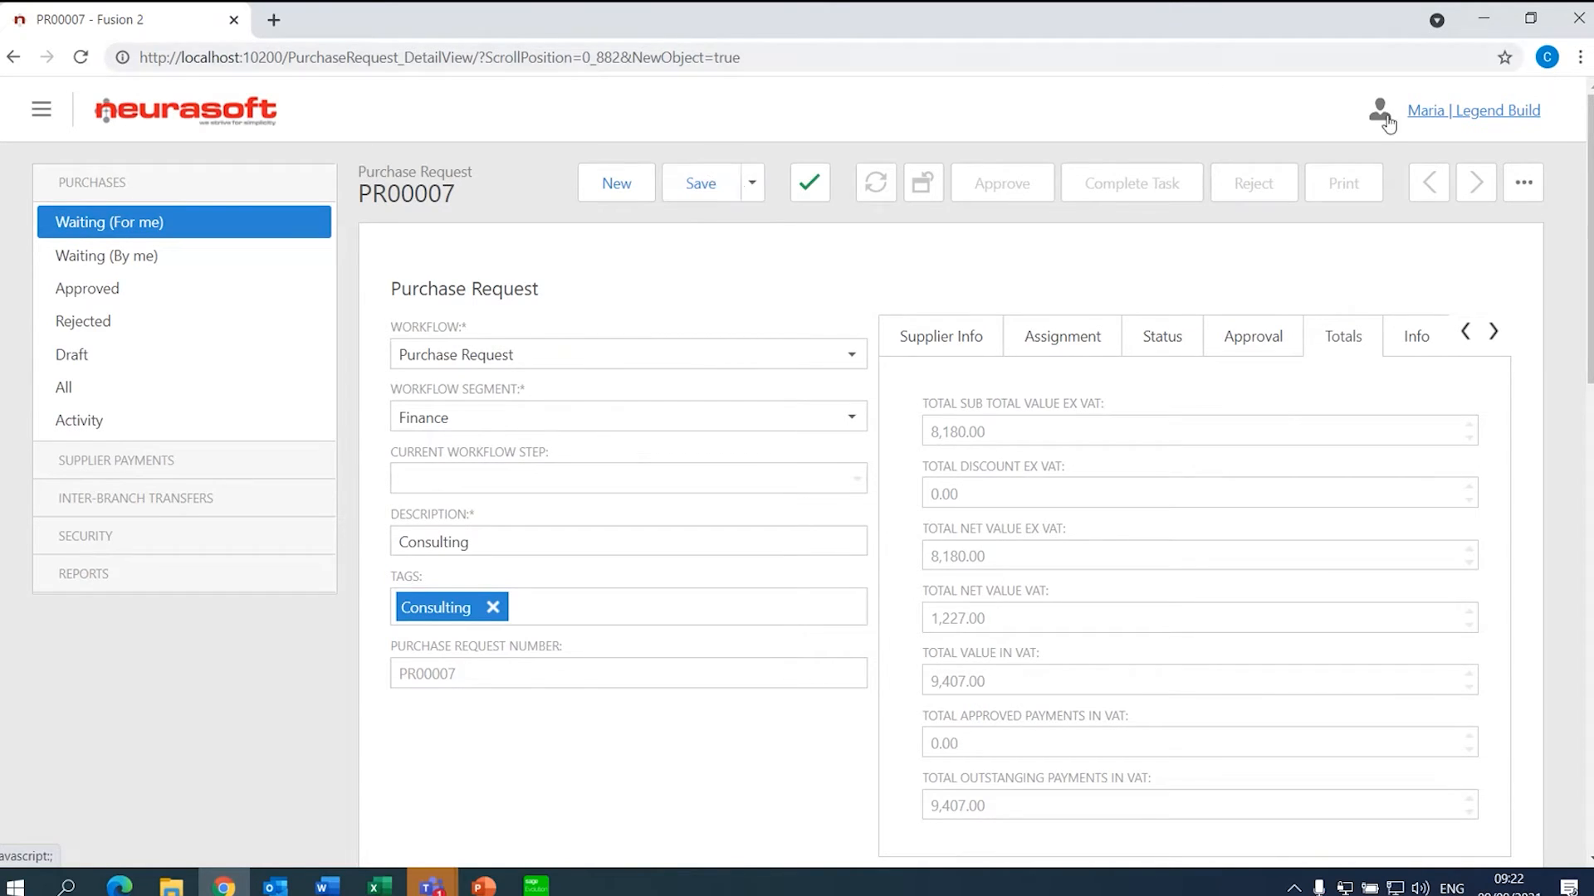
left_click(1530, 184)
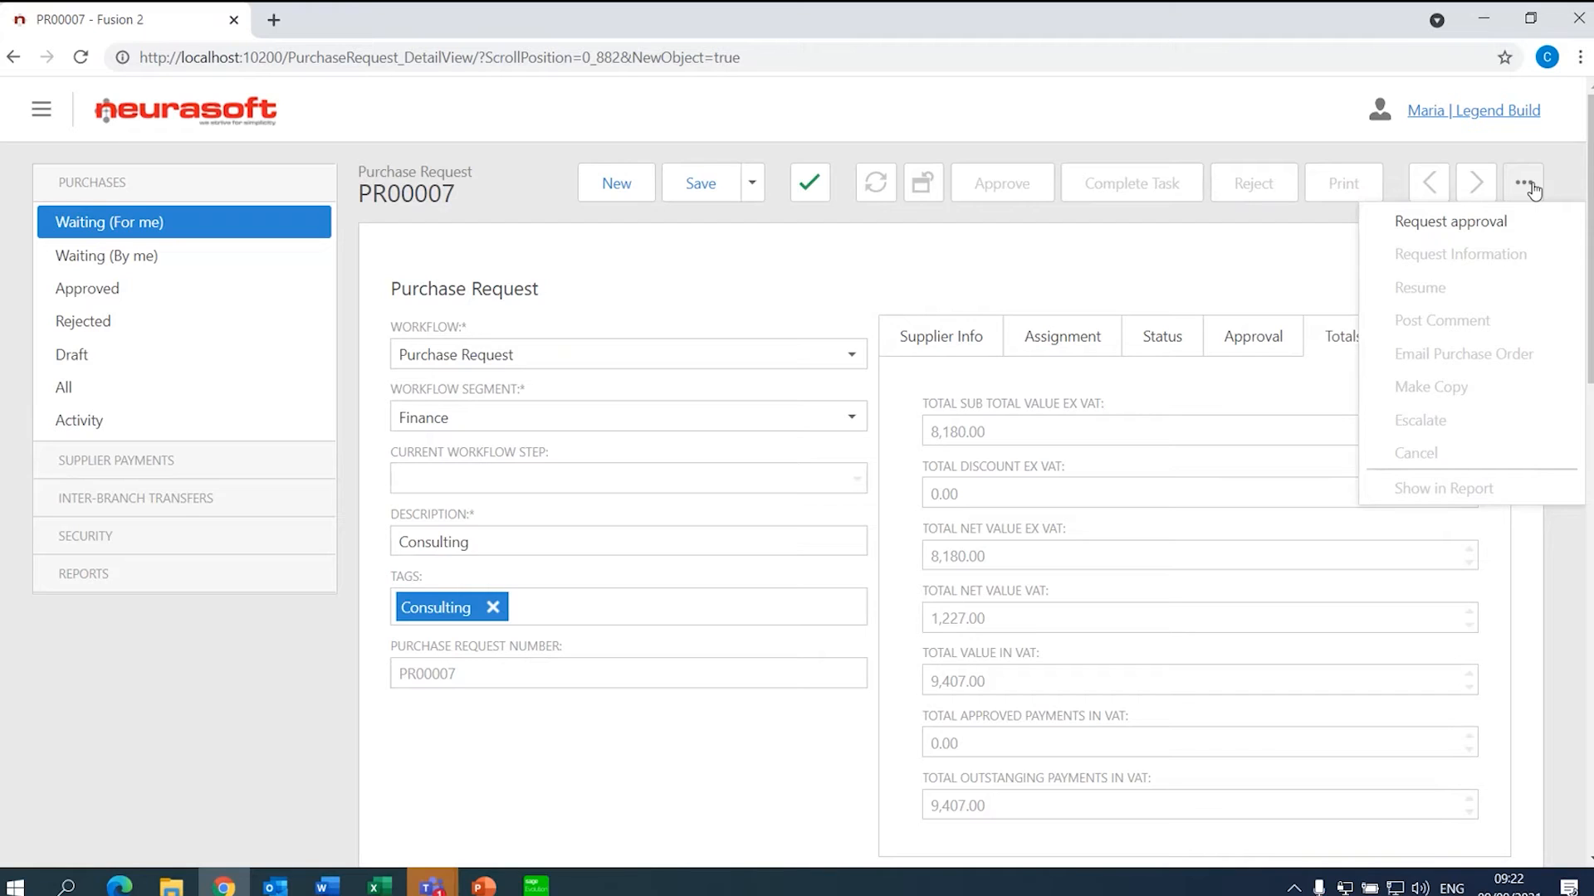
left_click(1486, 228)
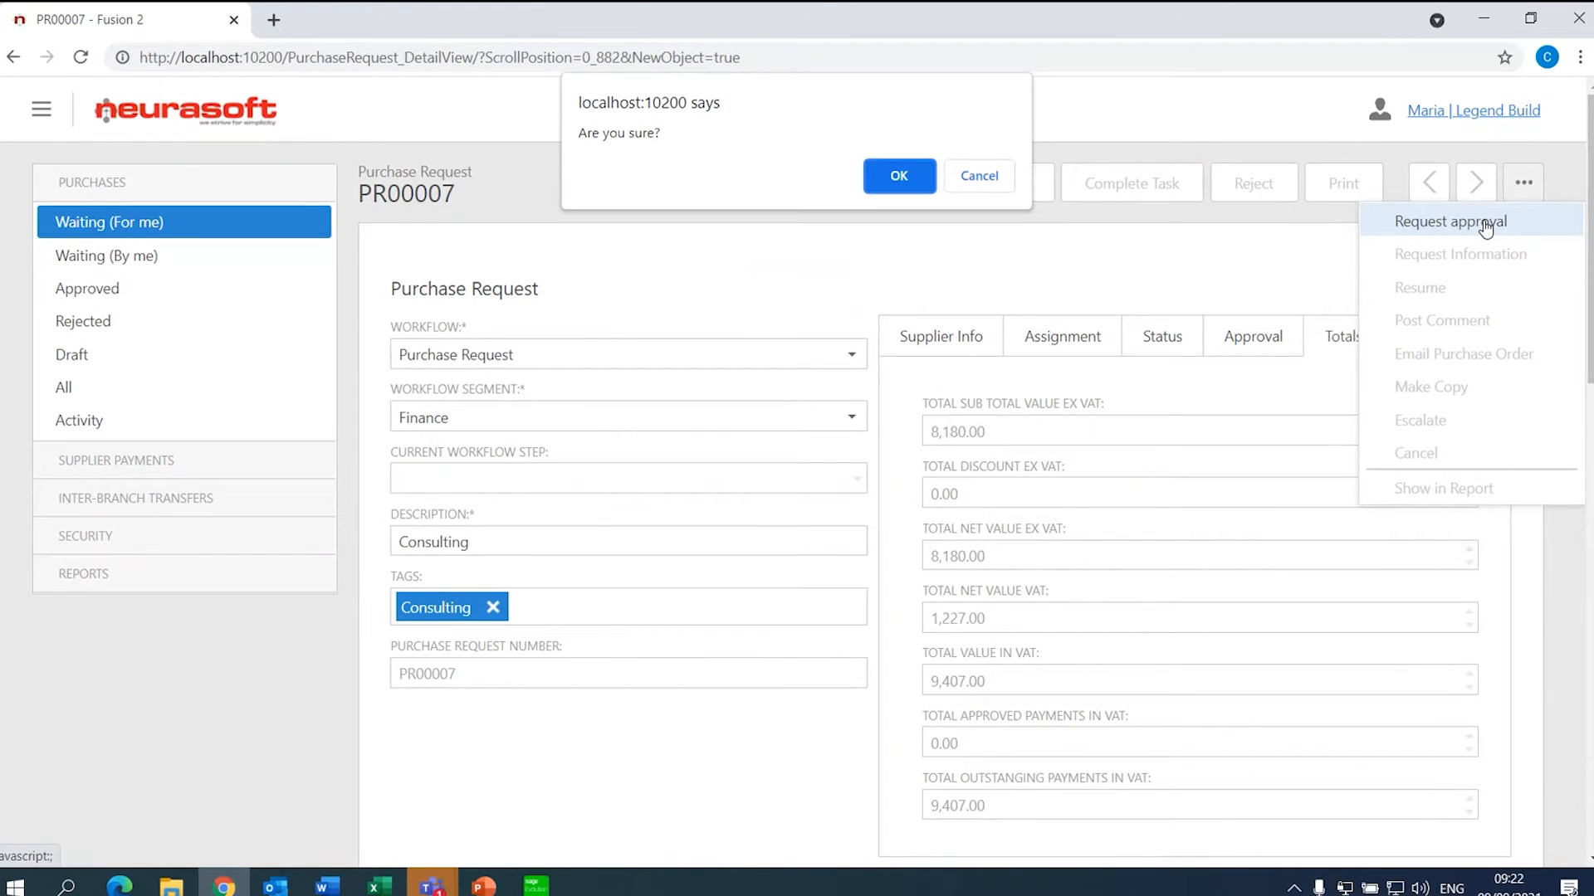
left_click(911, 176)
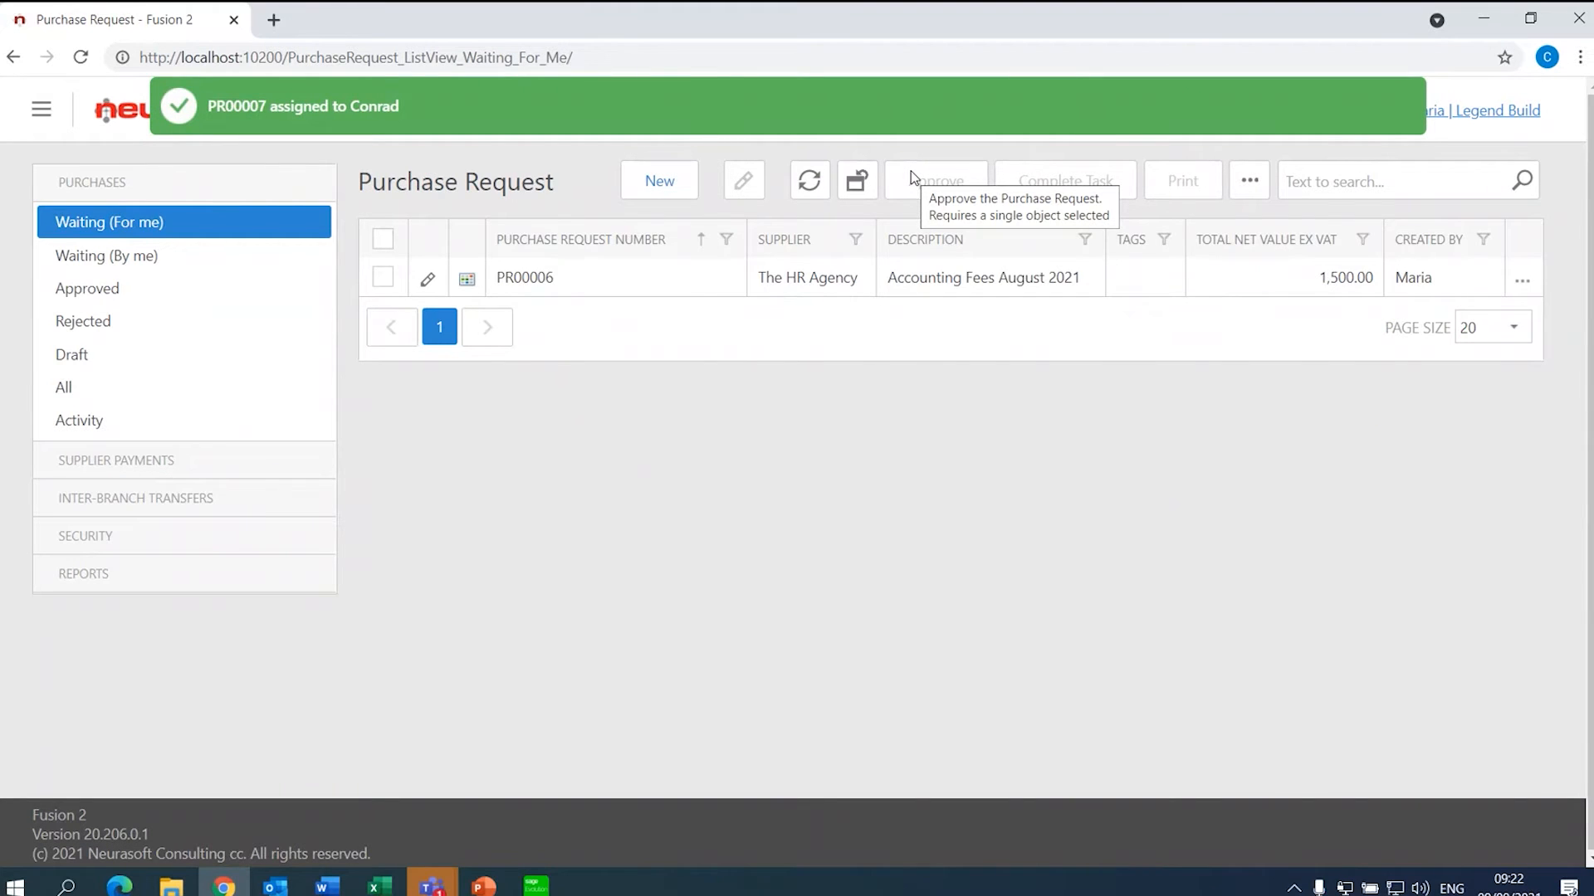
left_click(236, 257)
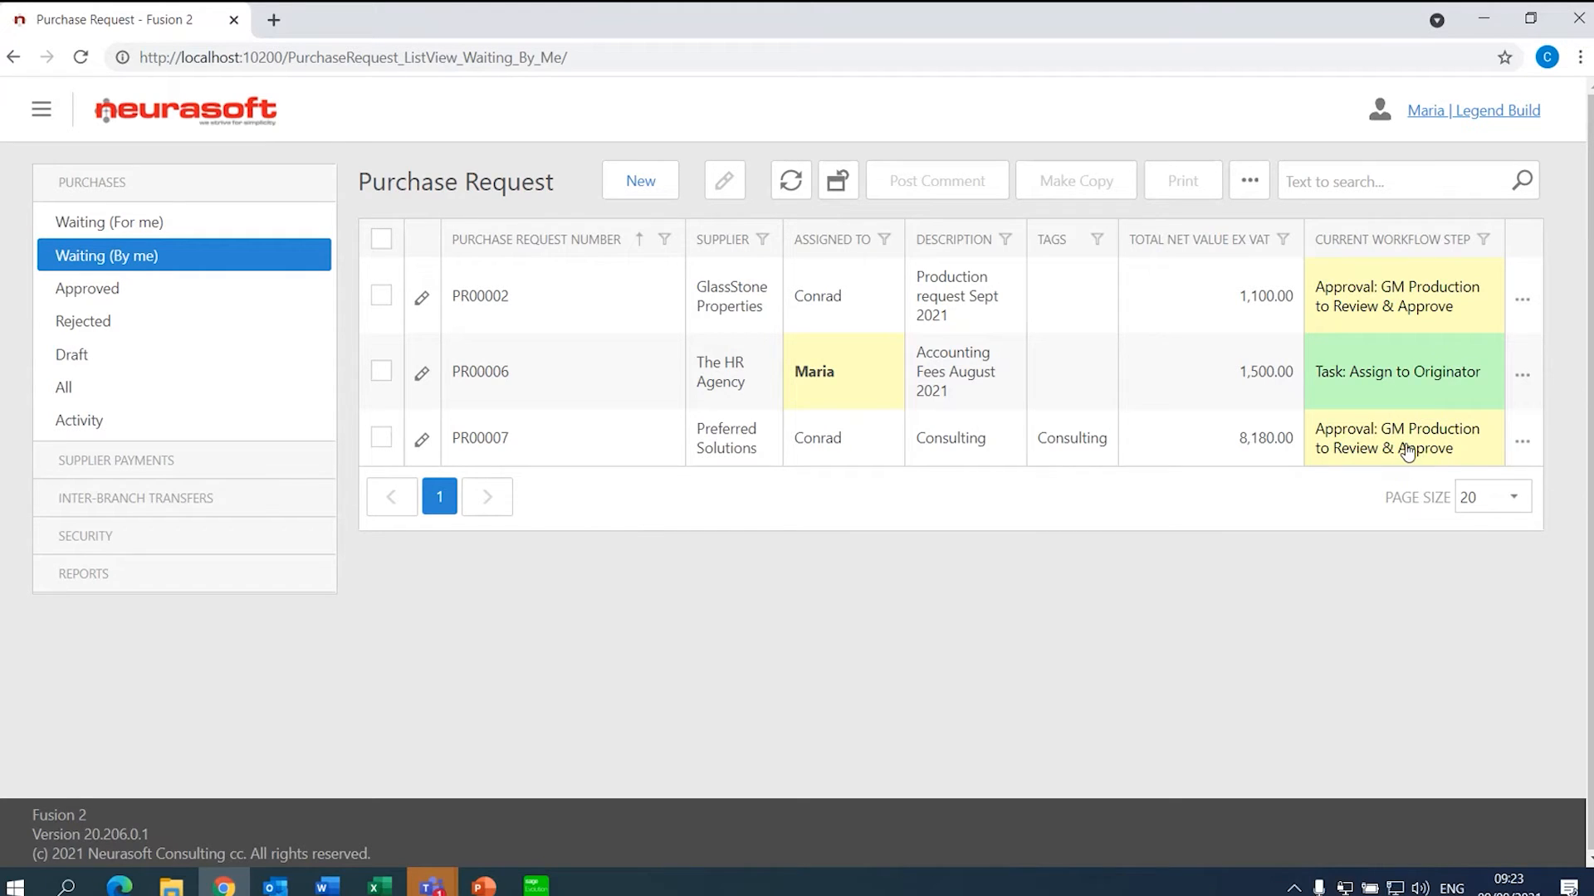
left_click(1506, 131)
- Log off and sign back in as the Admin user
left_click(1442, 149)
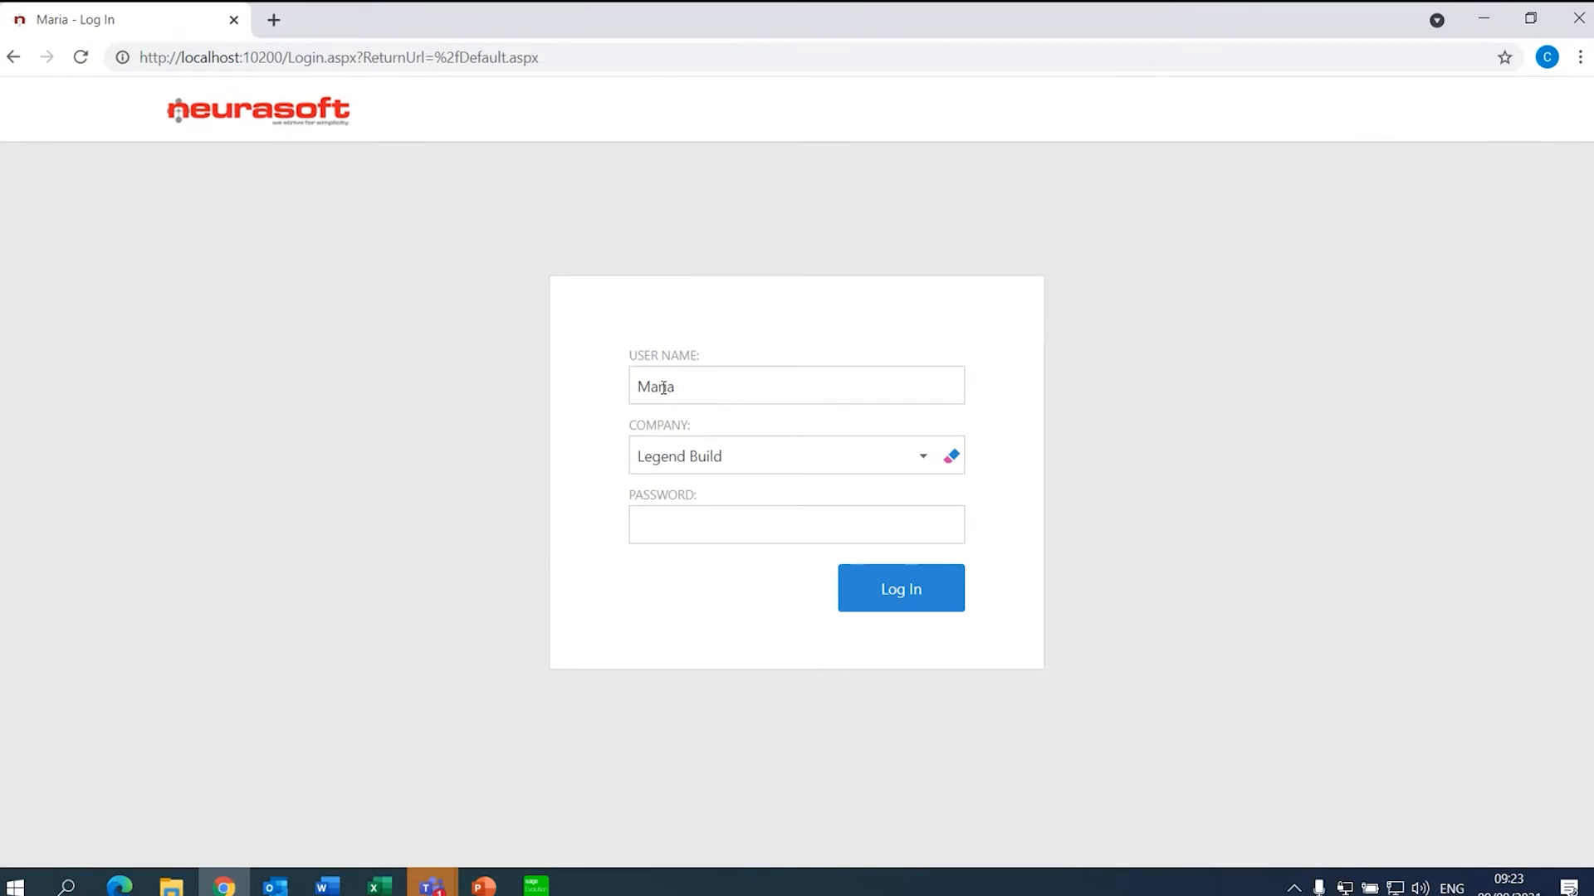
left_click_drag(708, 388, 631, 390)
type("Admin")
key("Return")
- Open the Operations segment of the Purchase Request workflow definition and scroll through its steps
left_click(123, 221)
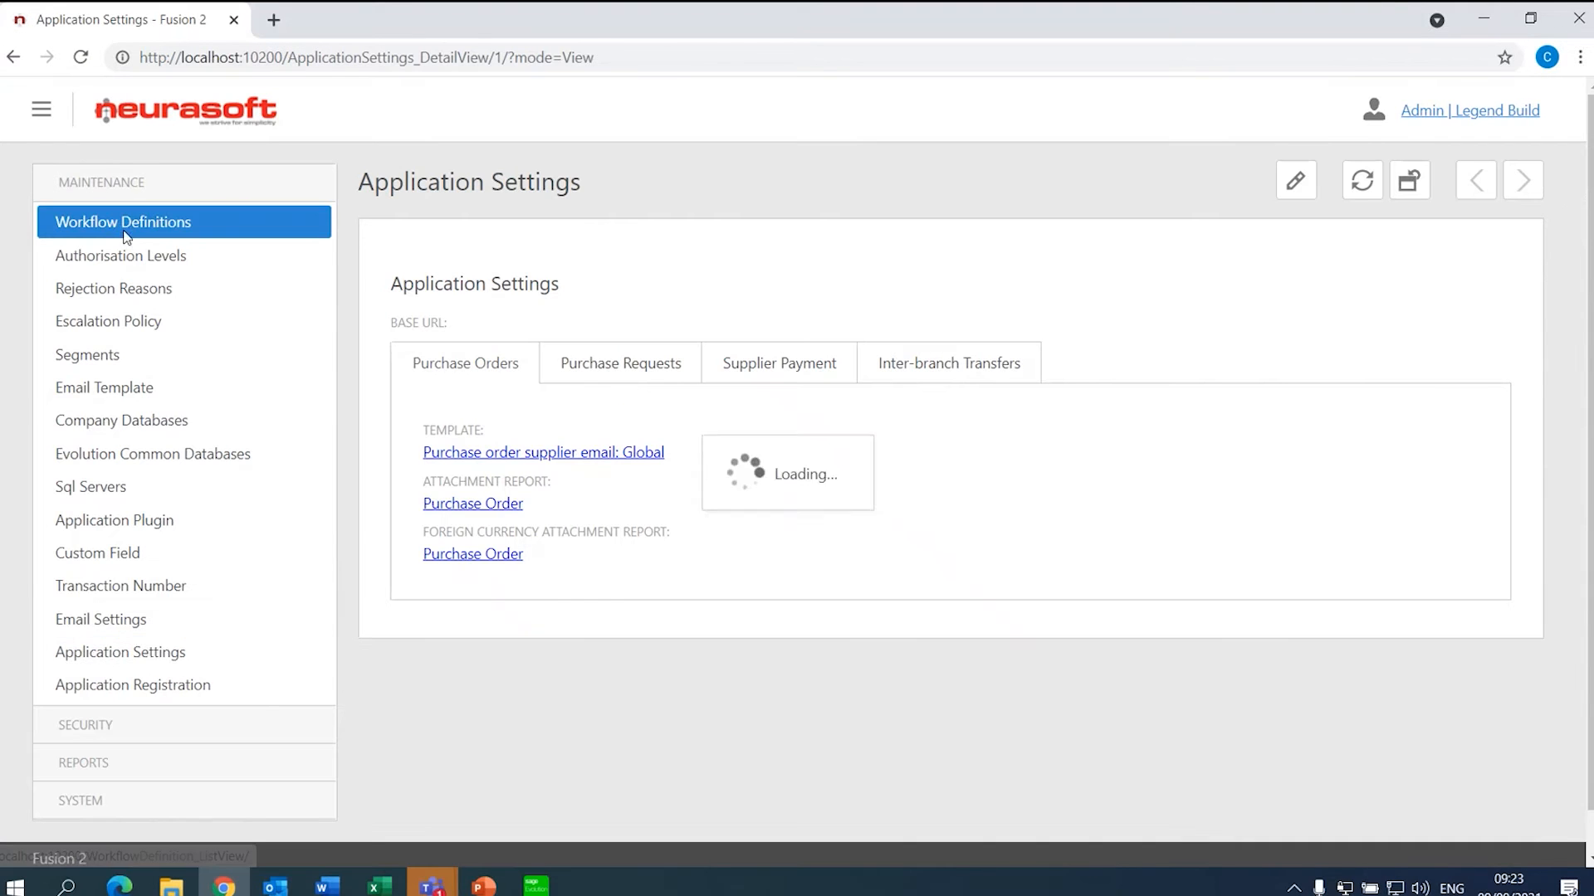
left_click(565, 282)
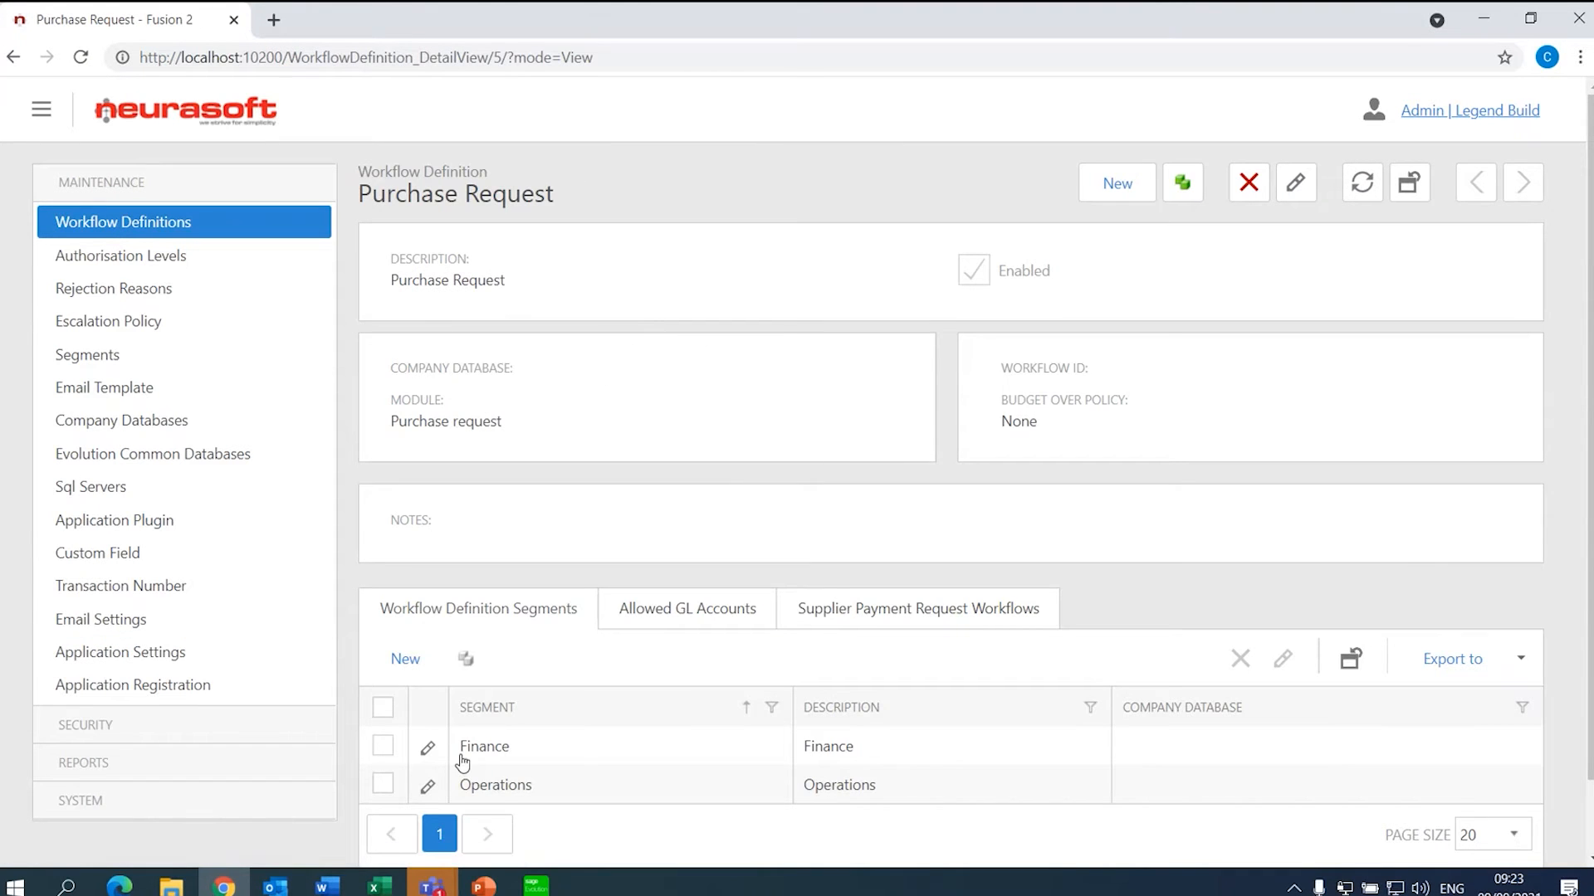
left_click(494, 786)
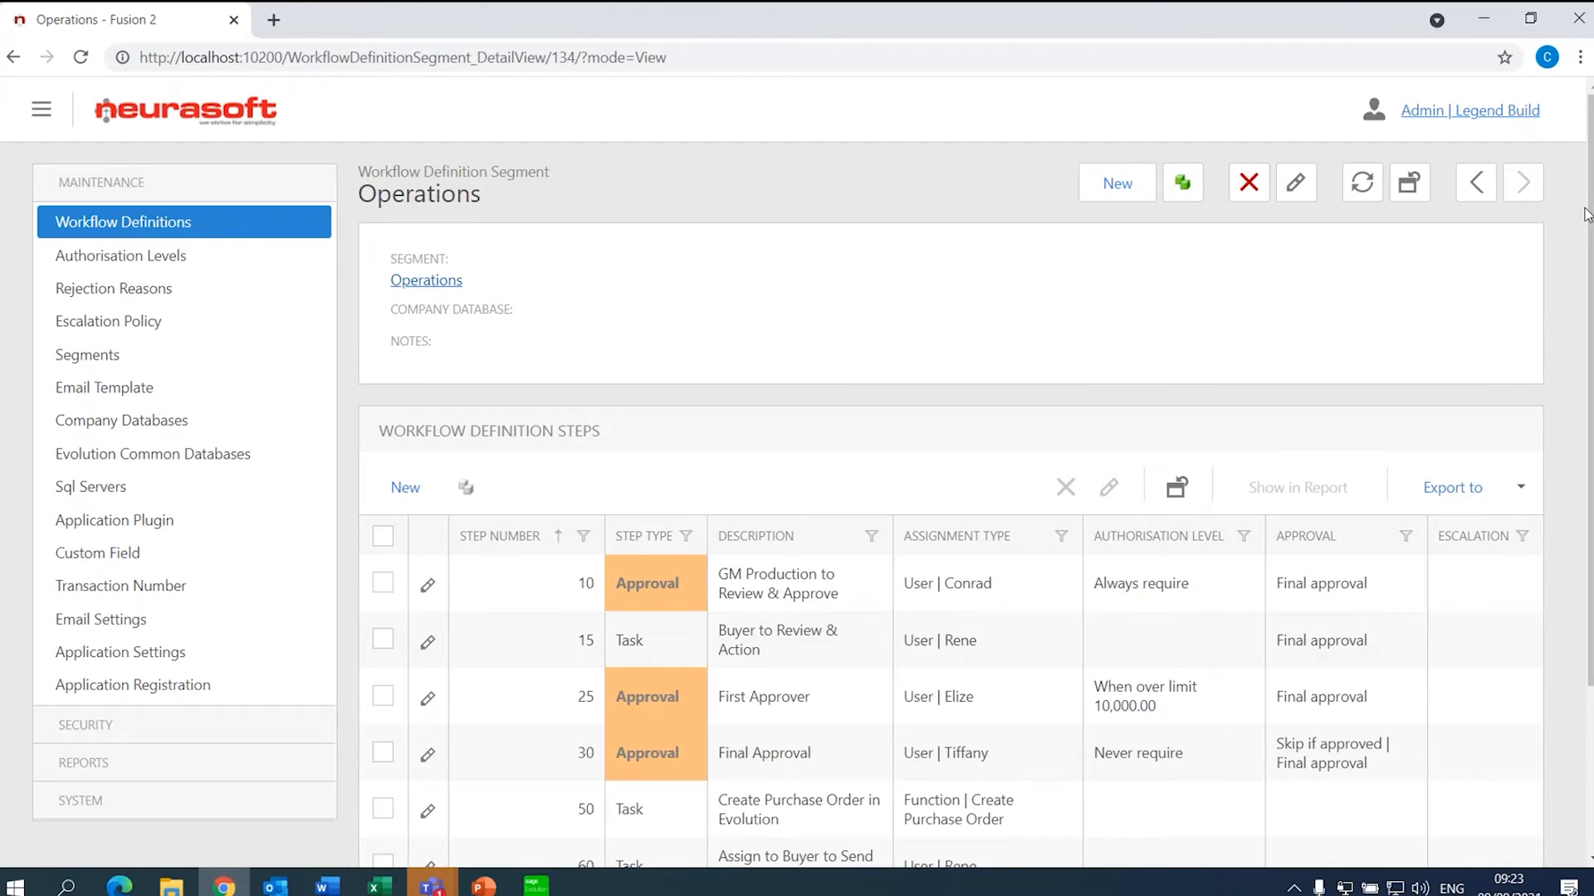
scroll(809, 669, "down", 3)
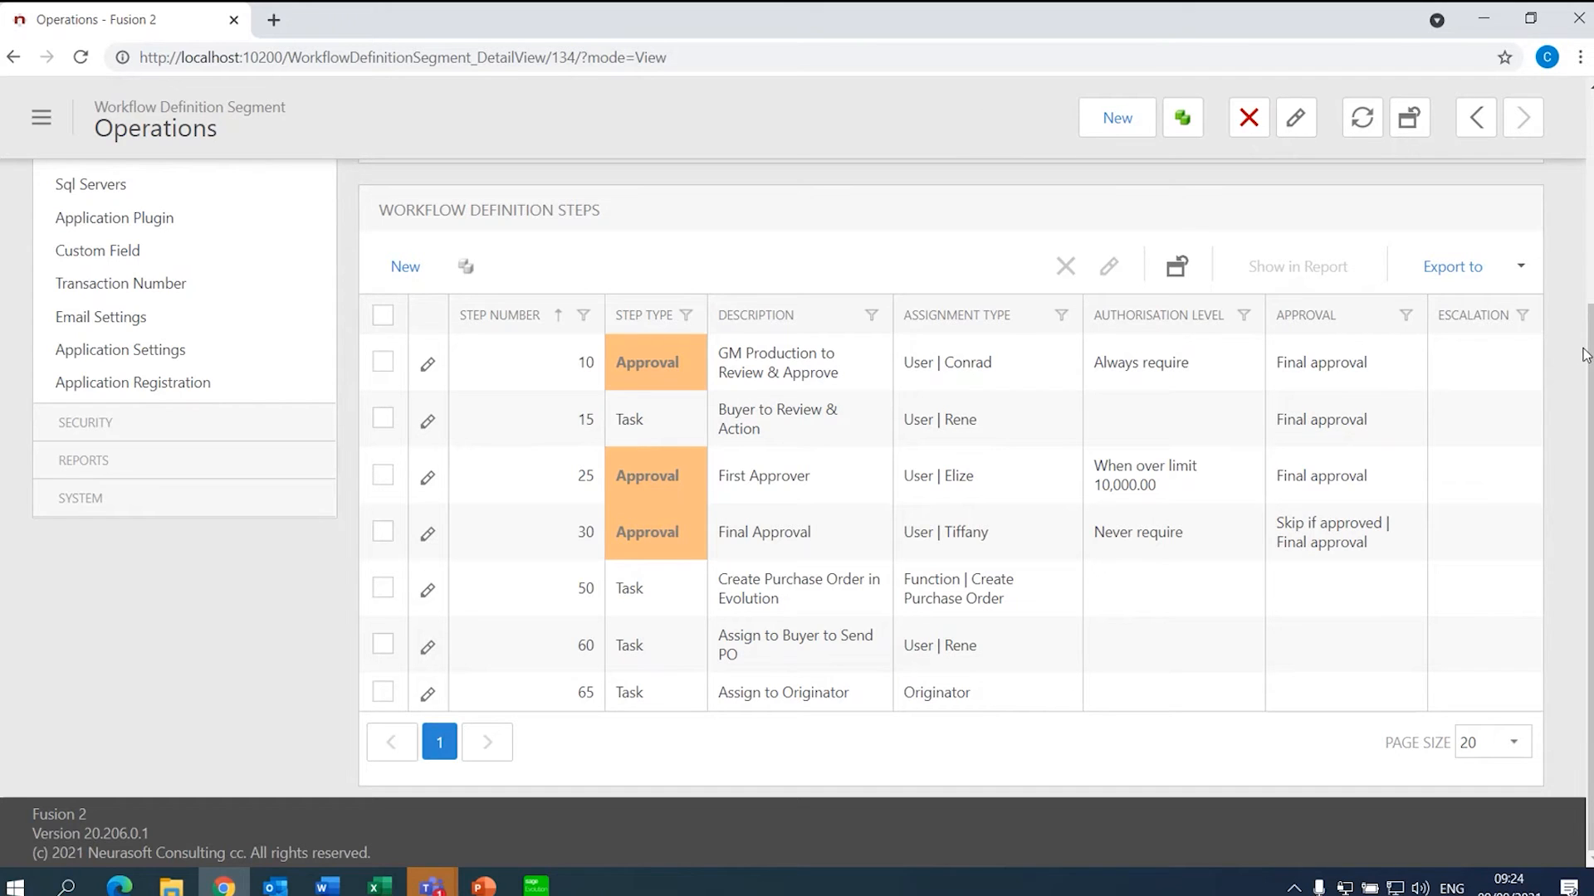
scroll(1582, 78, "up", 4)
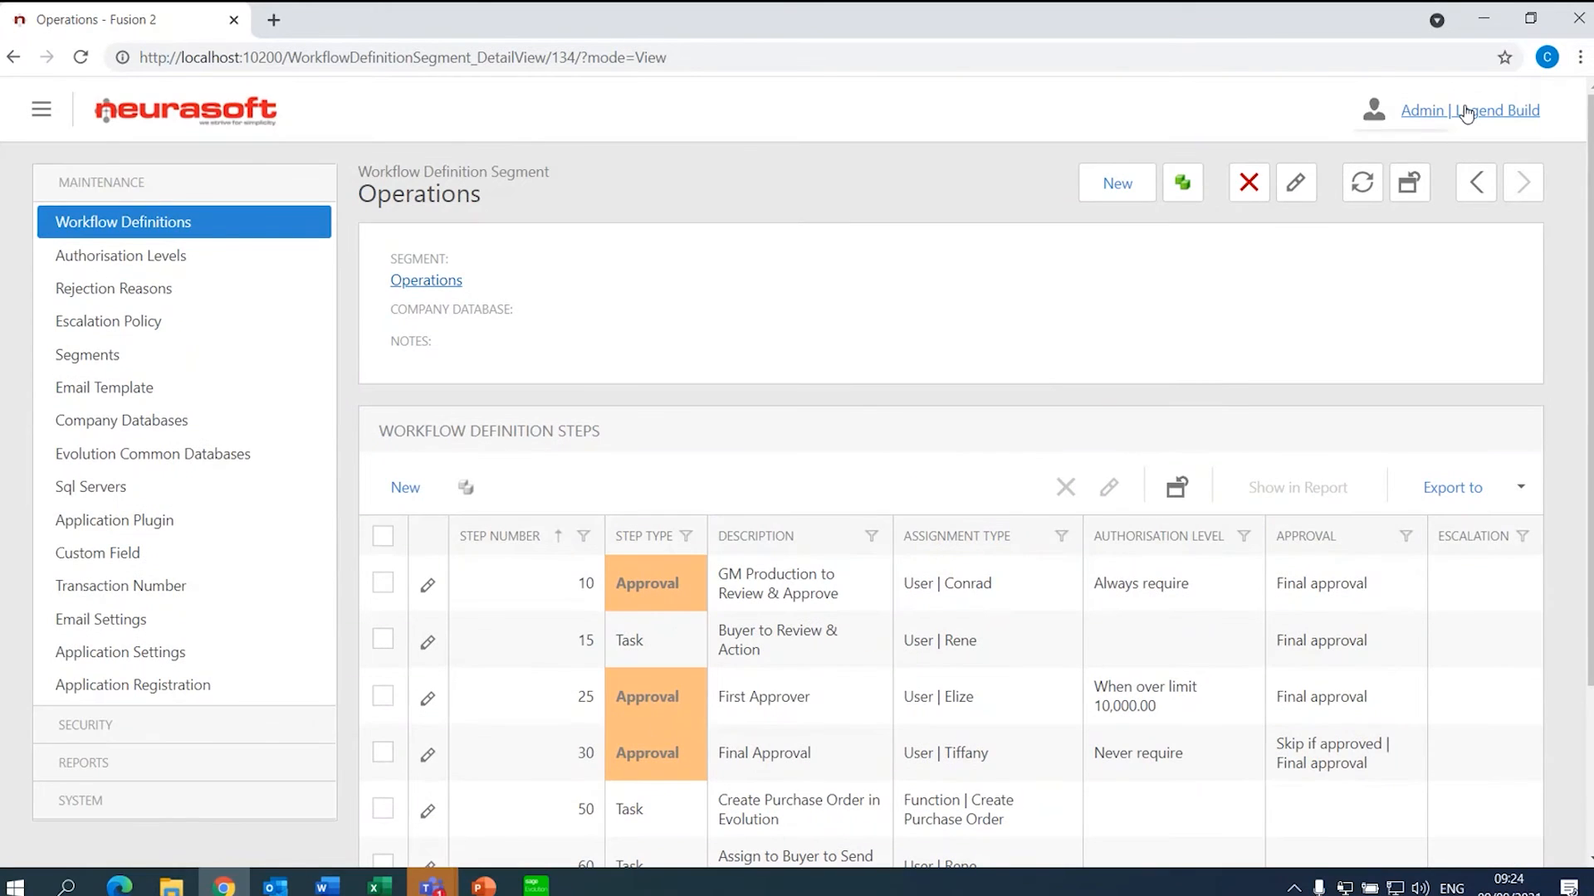
- Log out of the Admin account and sign in with the approver's user name
left_click(1411, 112)
left_click(1398, 148)
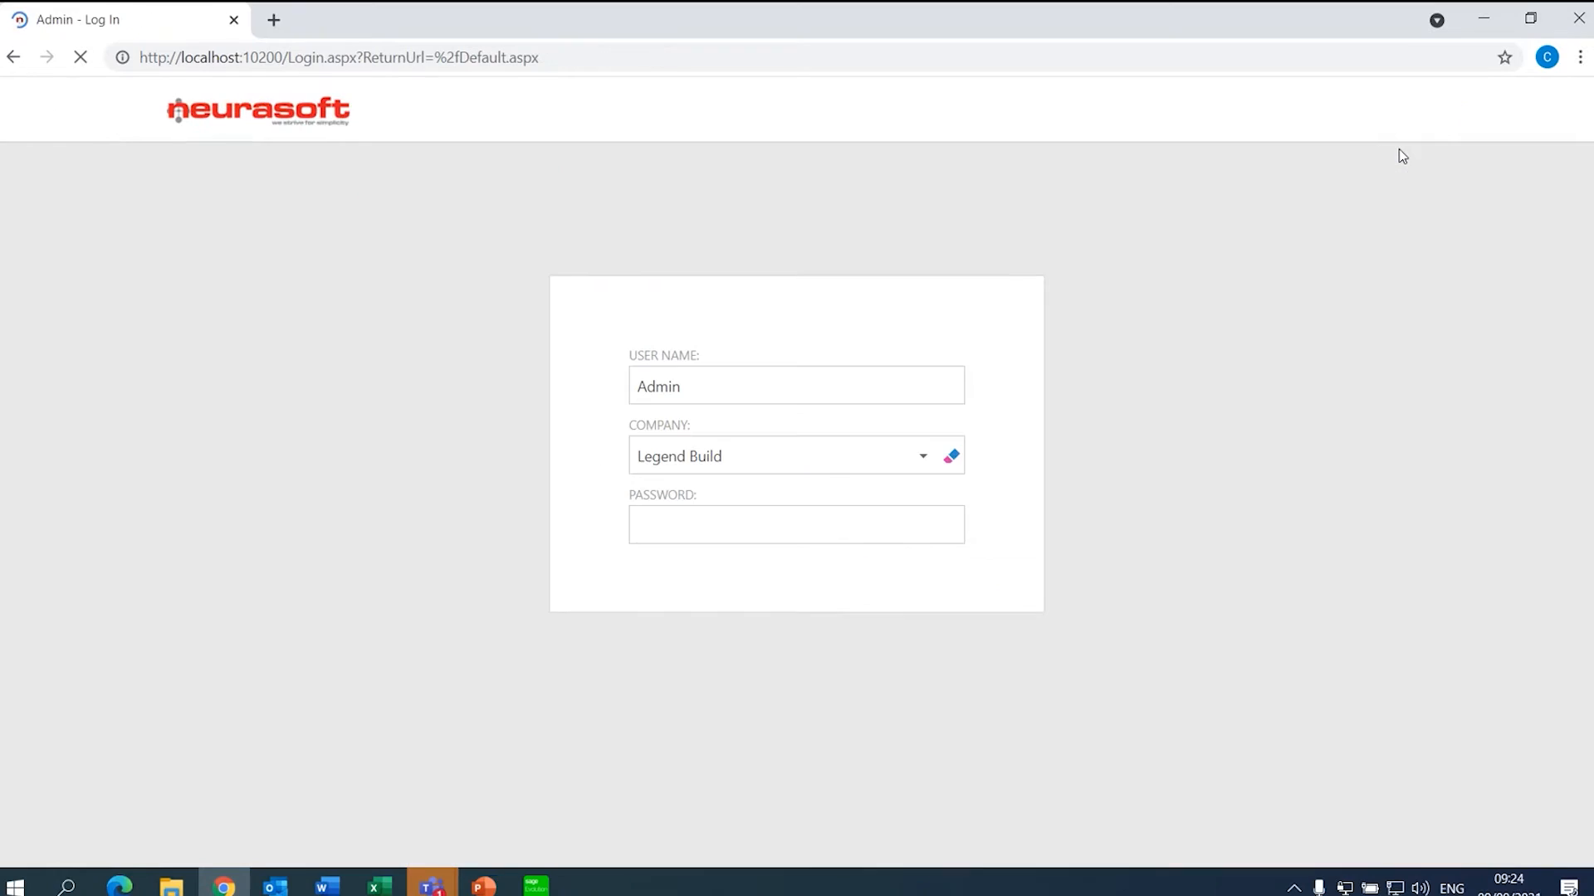
left_click_drag(736, 389, 608, 377)
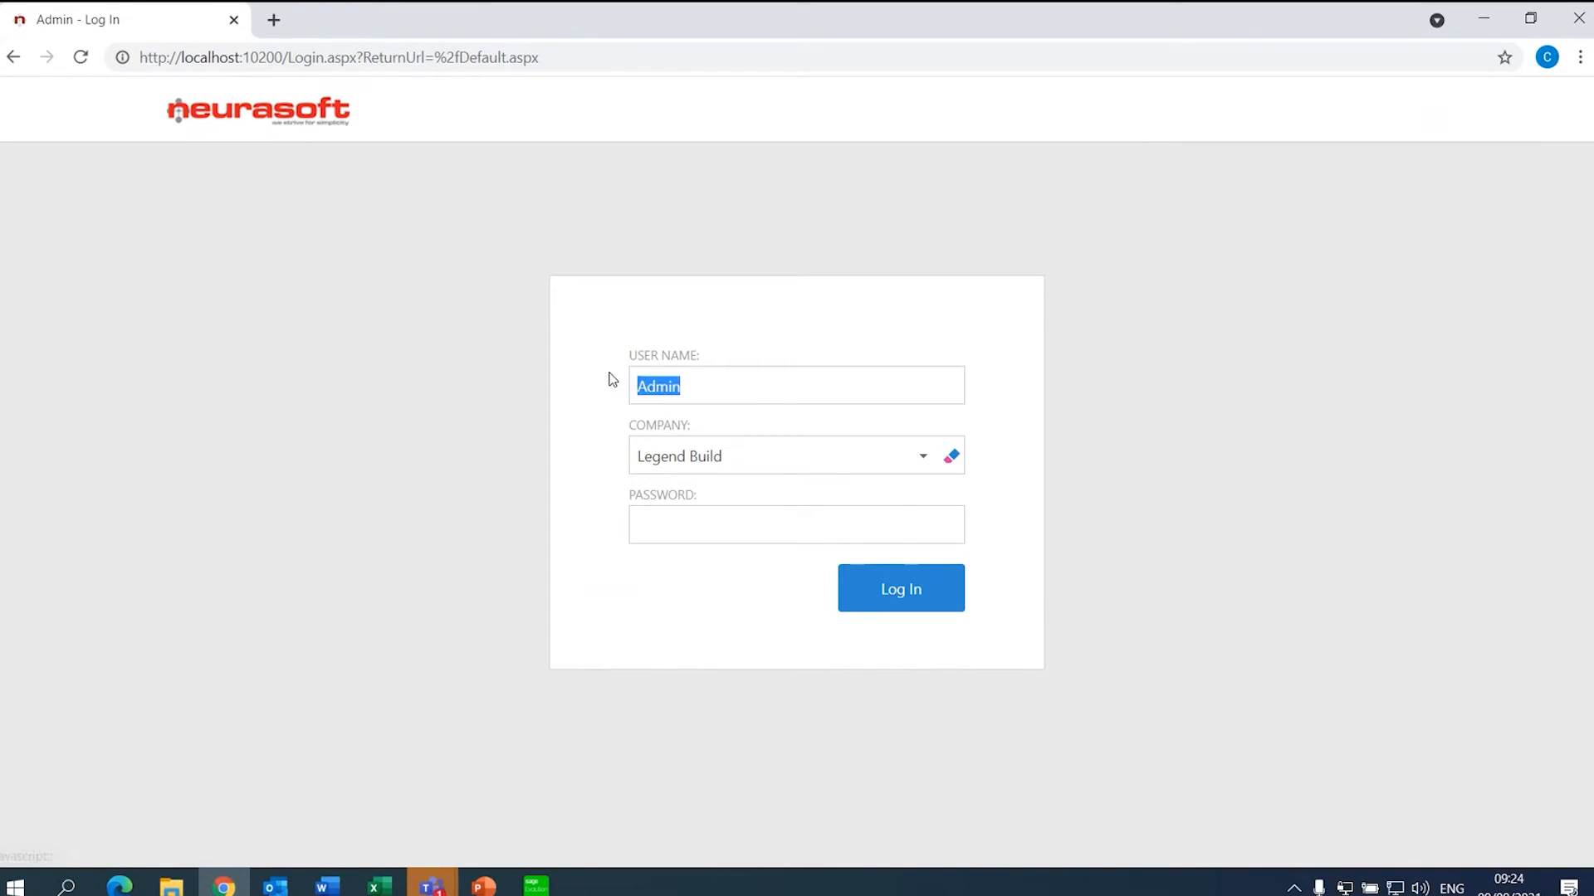
type("Conrad")
key("Return")
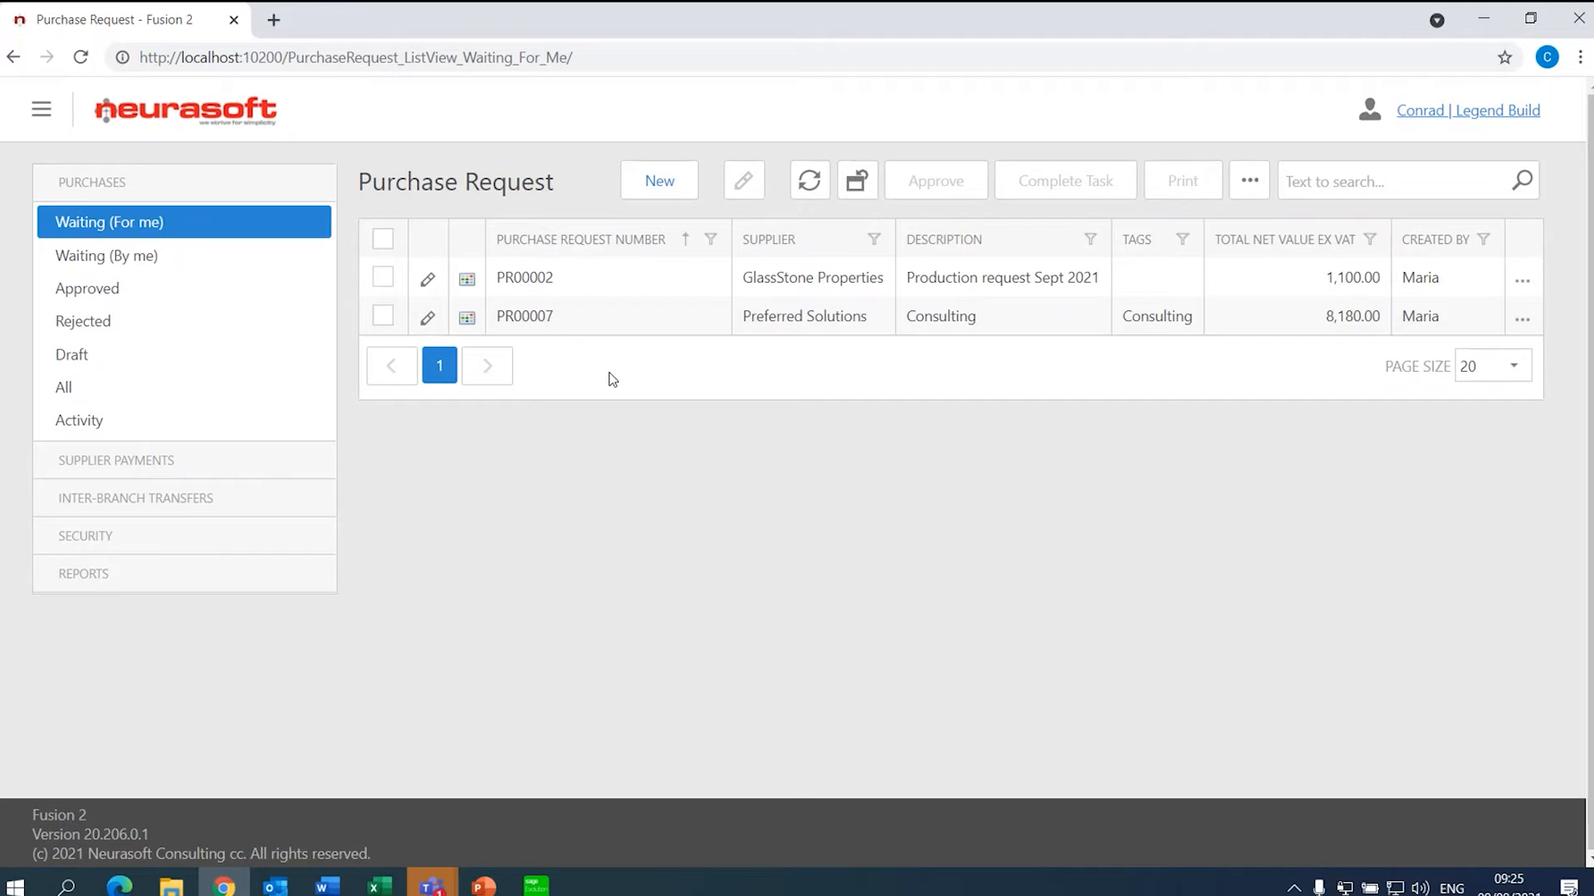
- Open PR00007 and check its supplier credit limit, Evolution supplier and project, and assignee
left_click(734, 329)
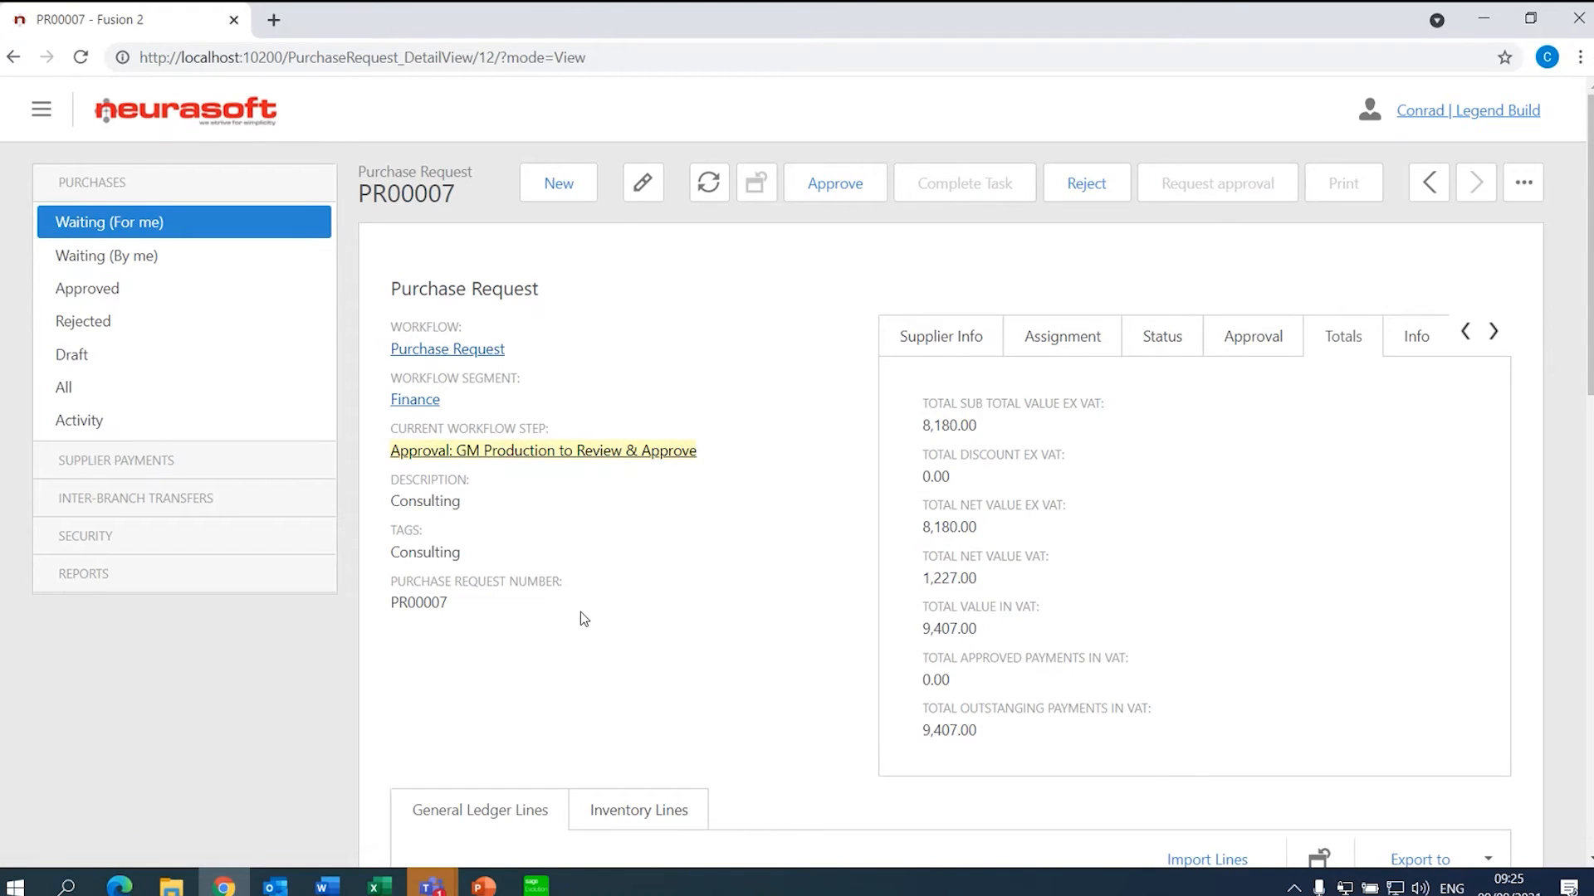
left_click(937, 345)
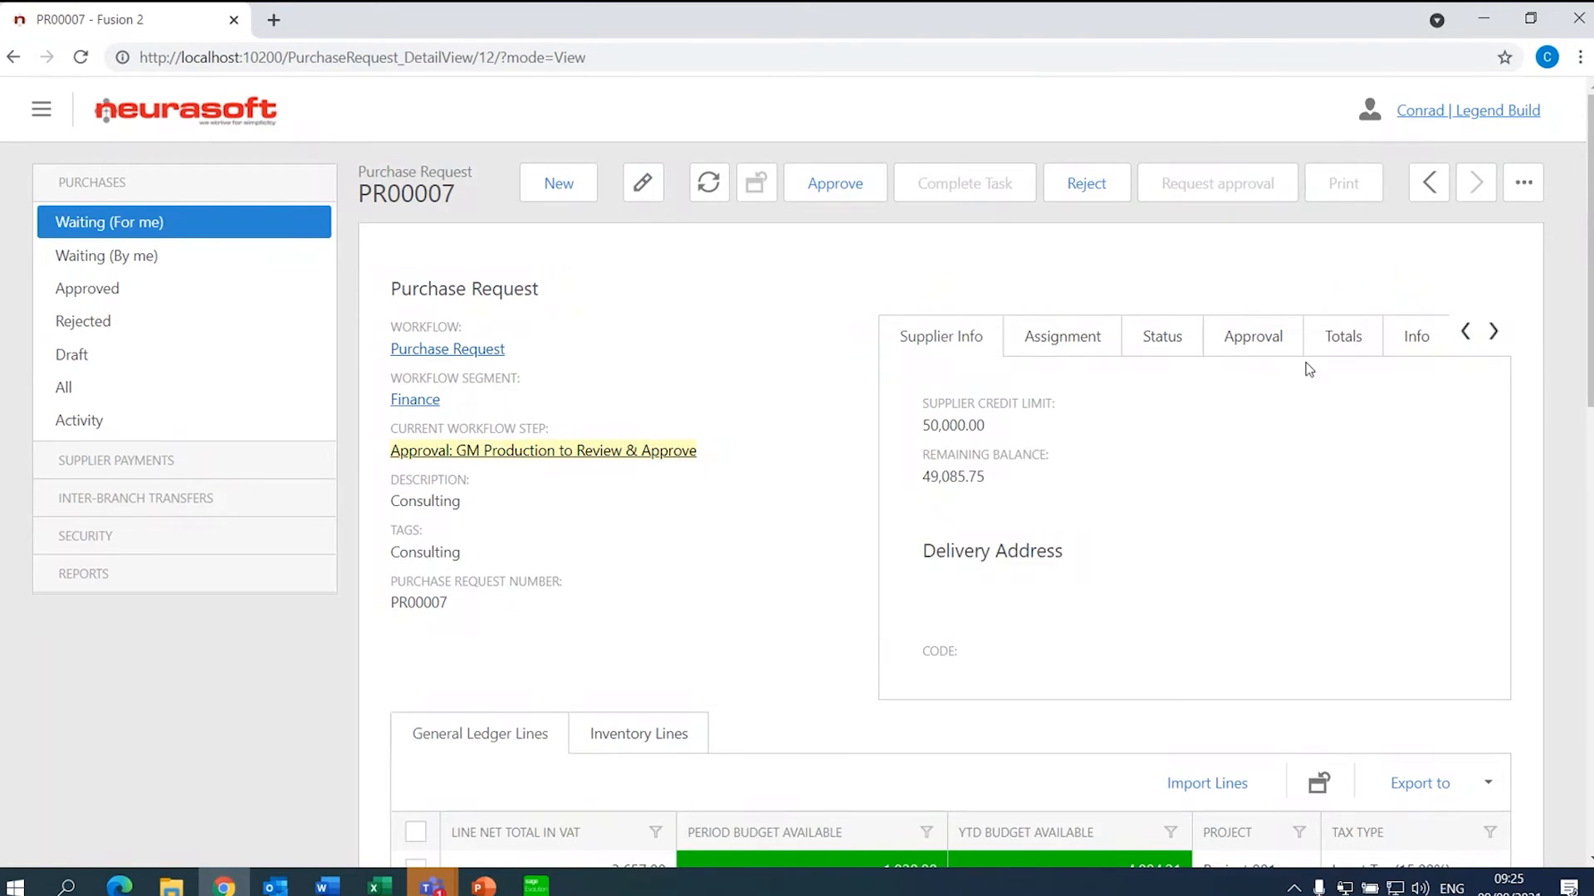
left_click(1459, 339)
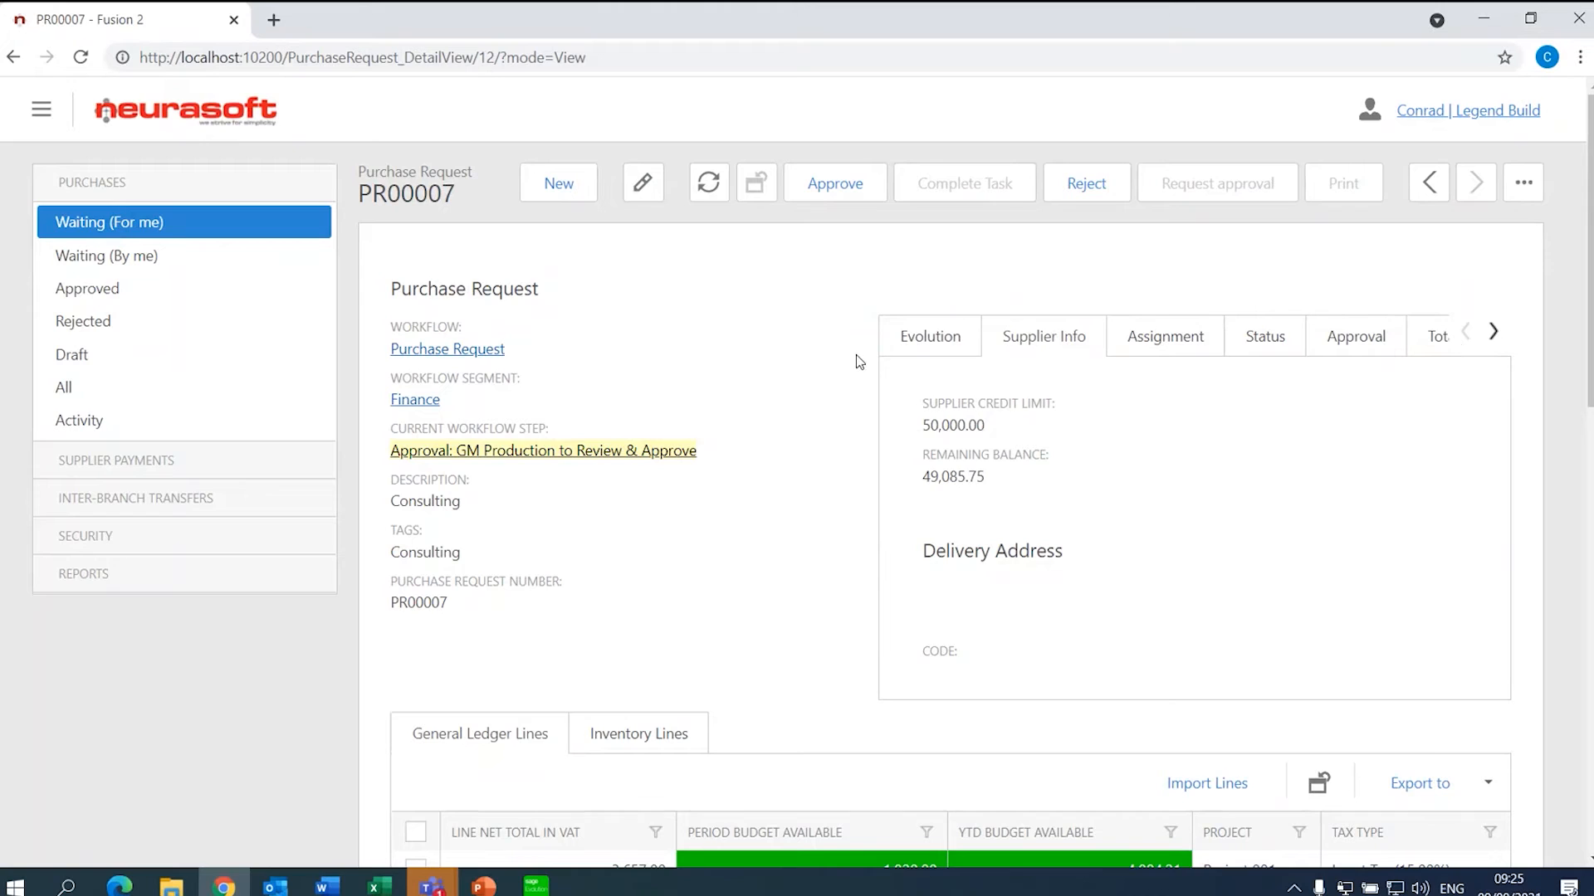
left_click(931, 336)
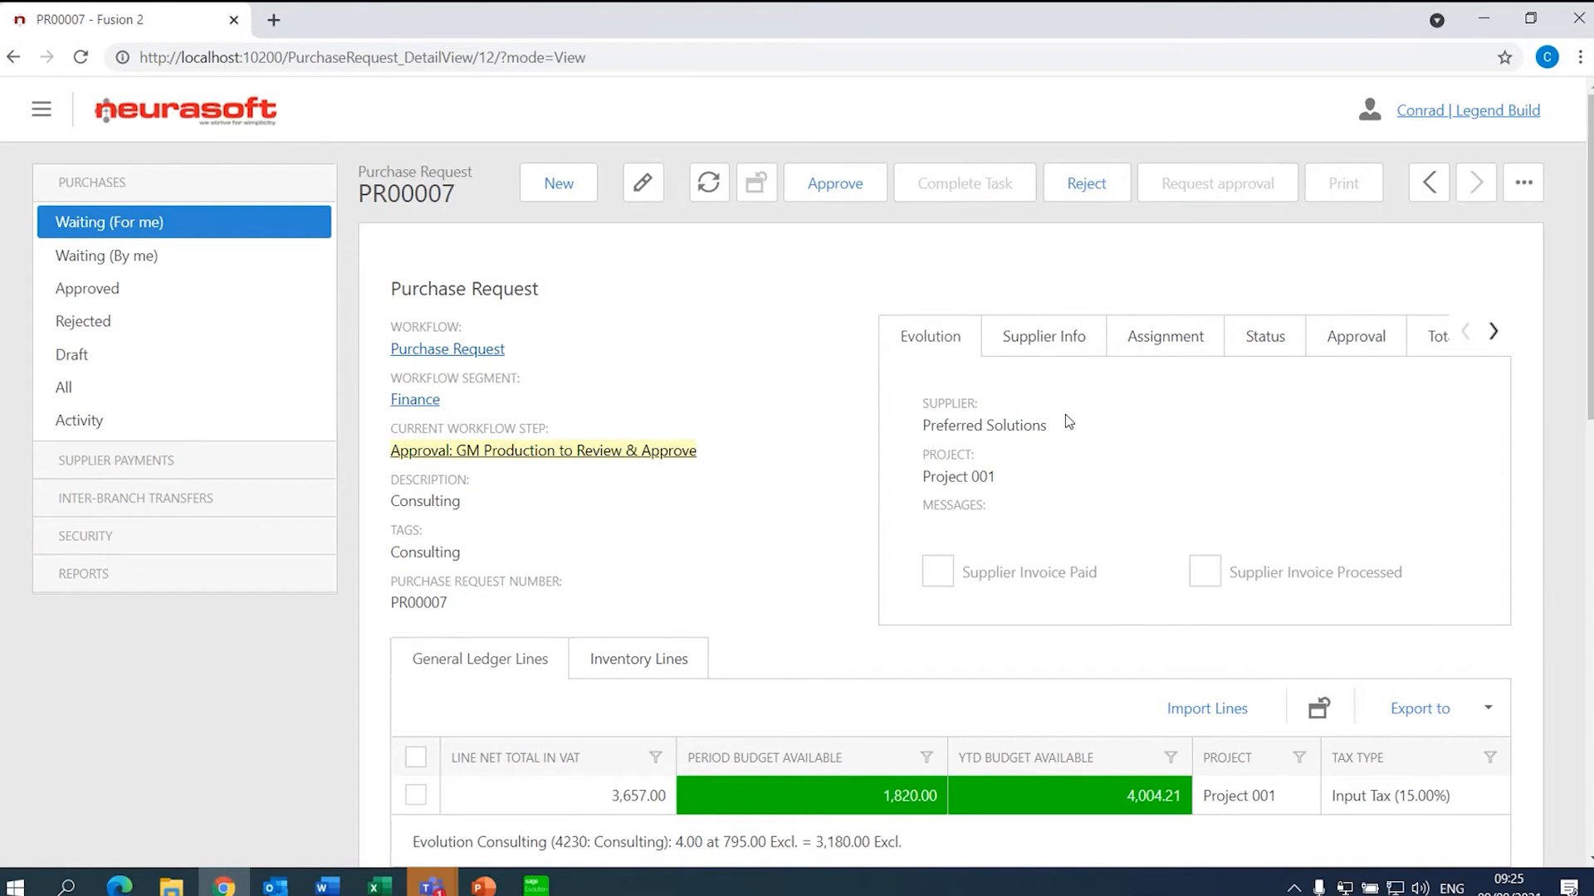
left_click(1161, 342)
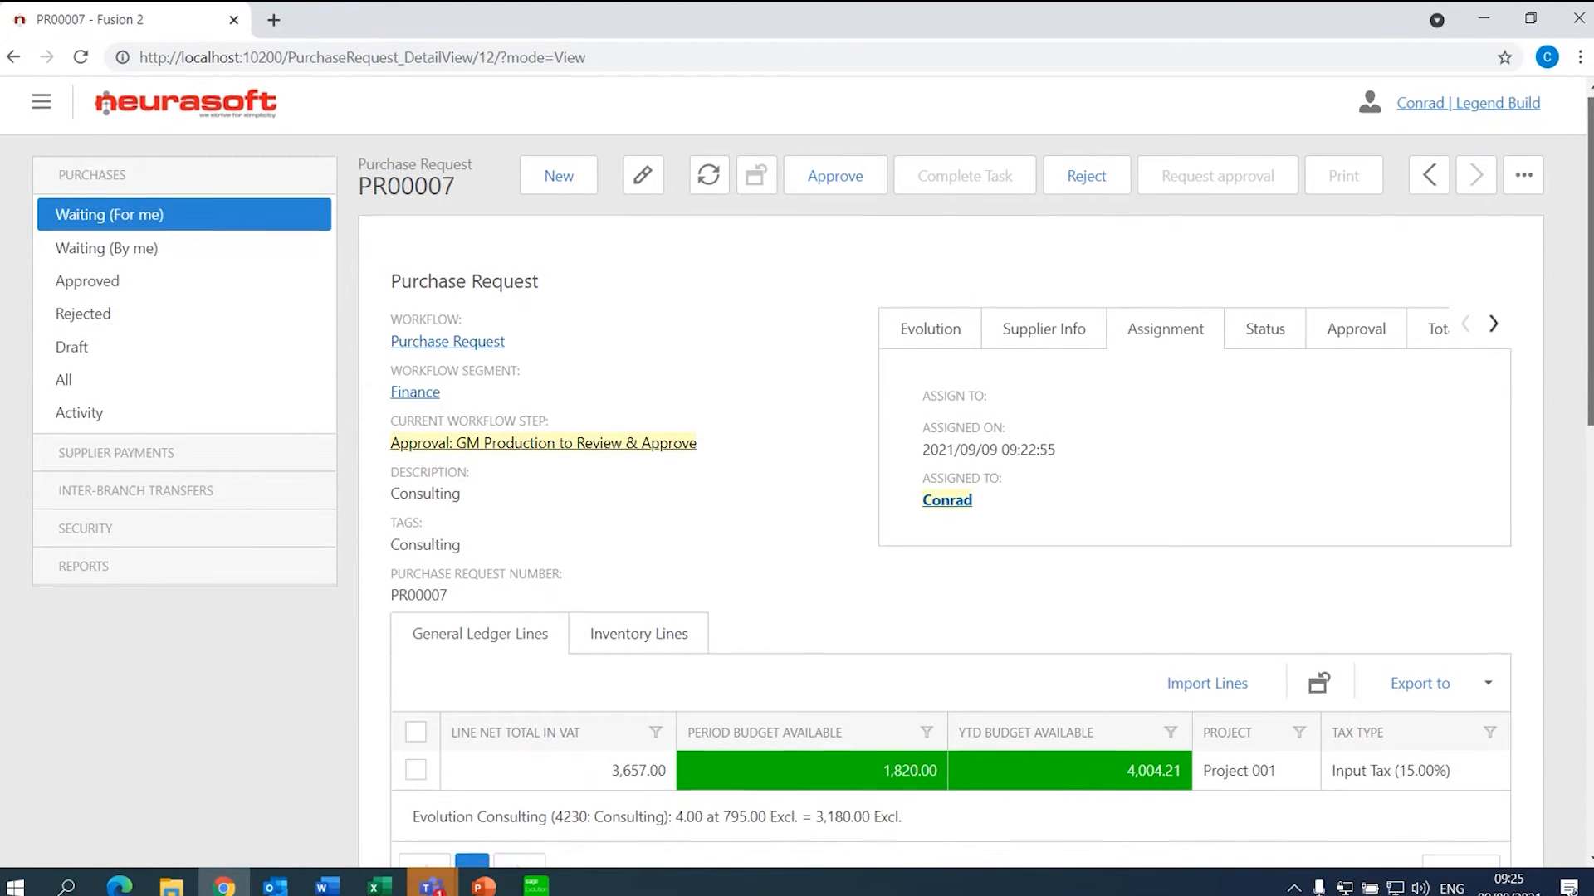
scroll(1162, 345, "down", 2)
scroll(601, 320, "down", 3)
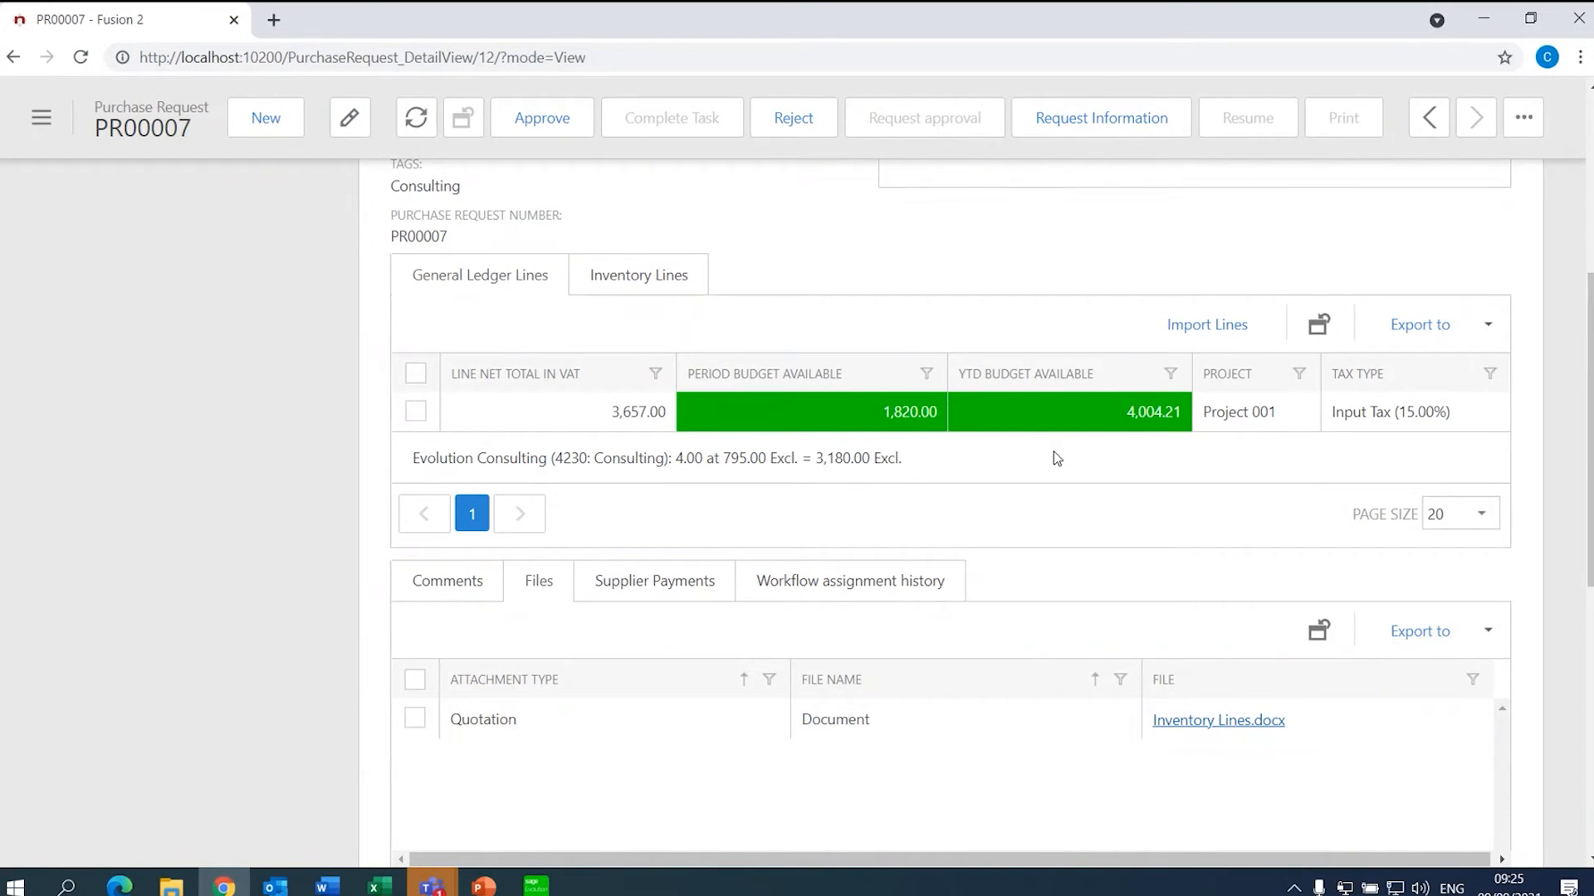
- Inspect PR00007's Acer Laptop inventory line and close it without changes
left_click(620, 282)
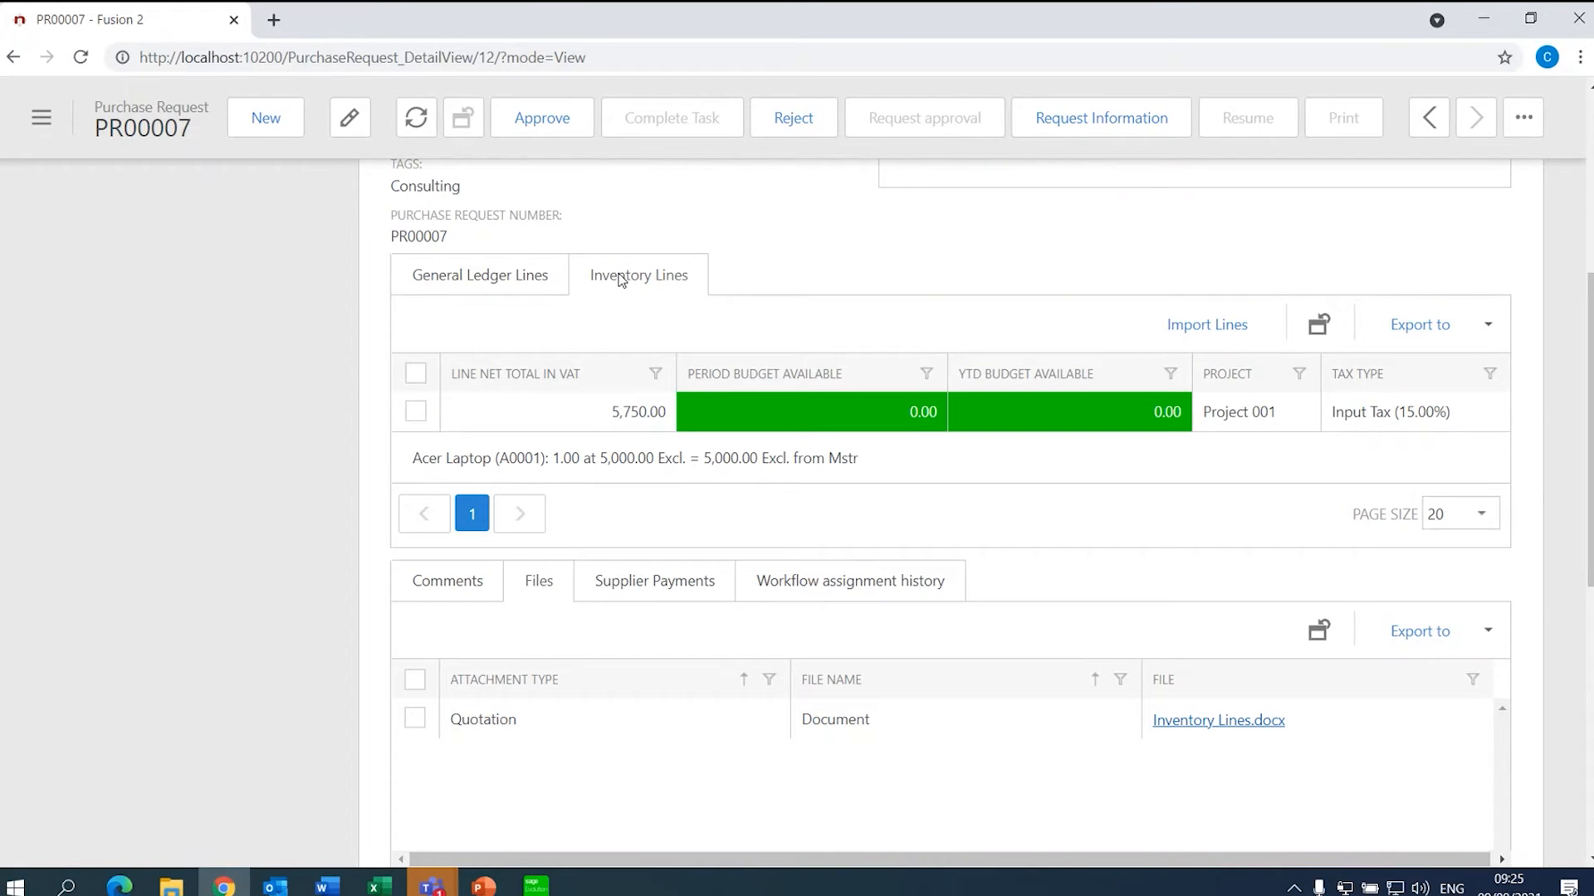
left_click(744, 423)
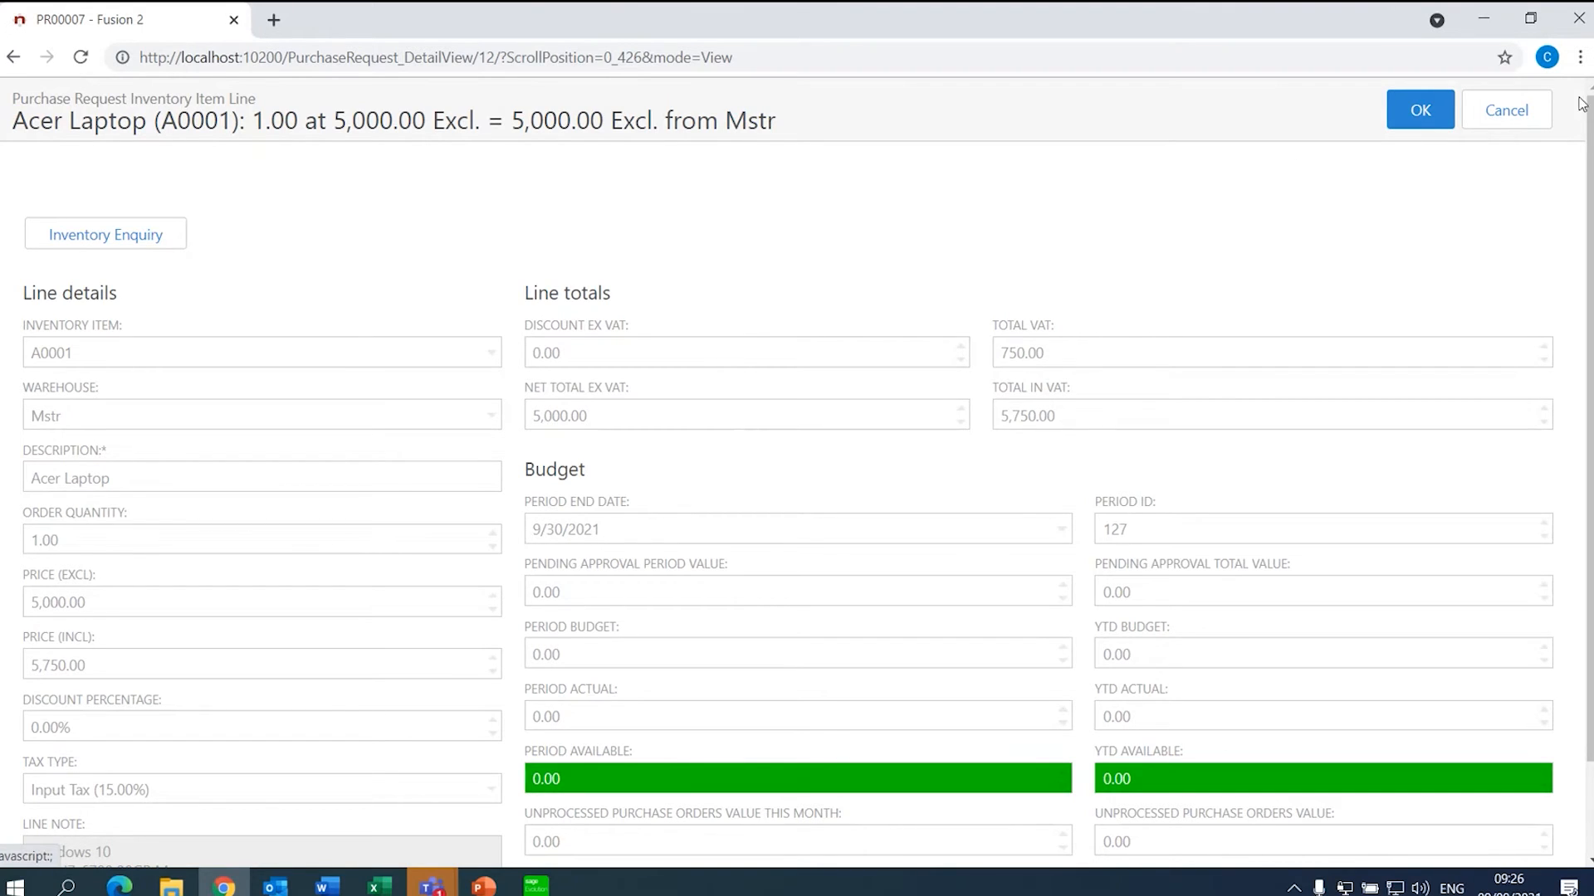
left_click(1507, 111)
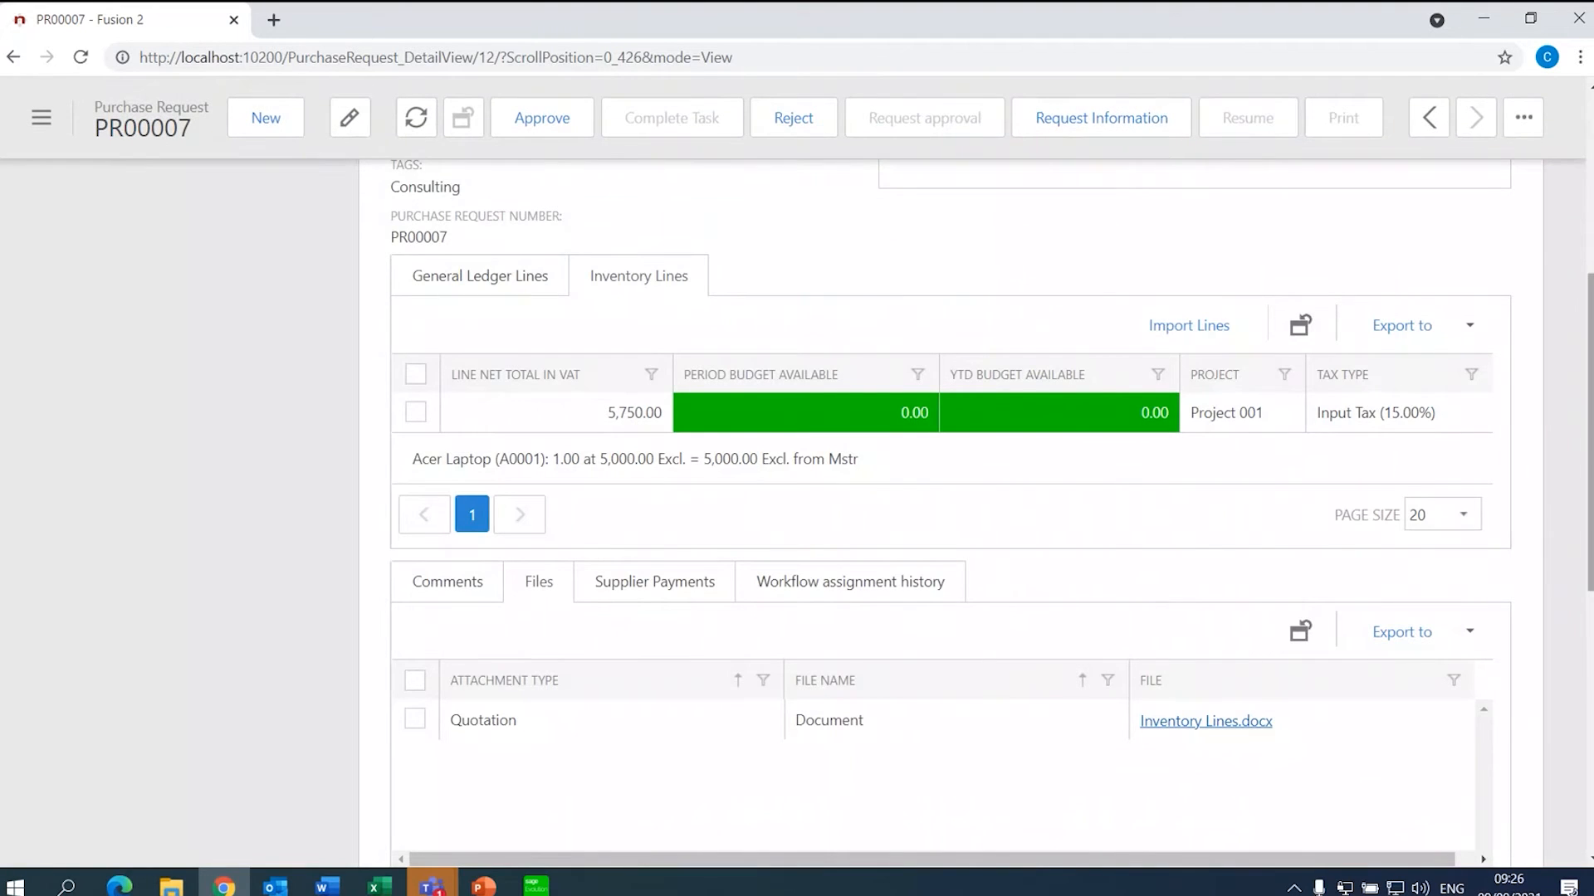
left_click_drag(1591, 336, 1583, 441)
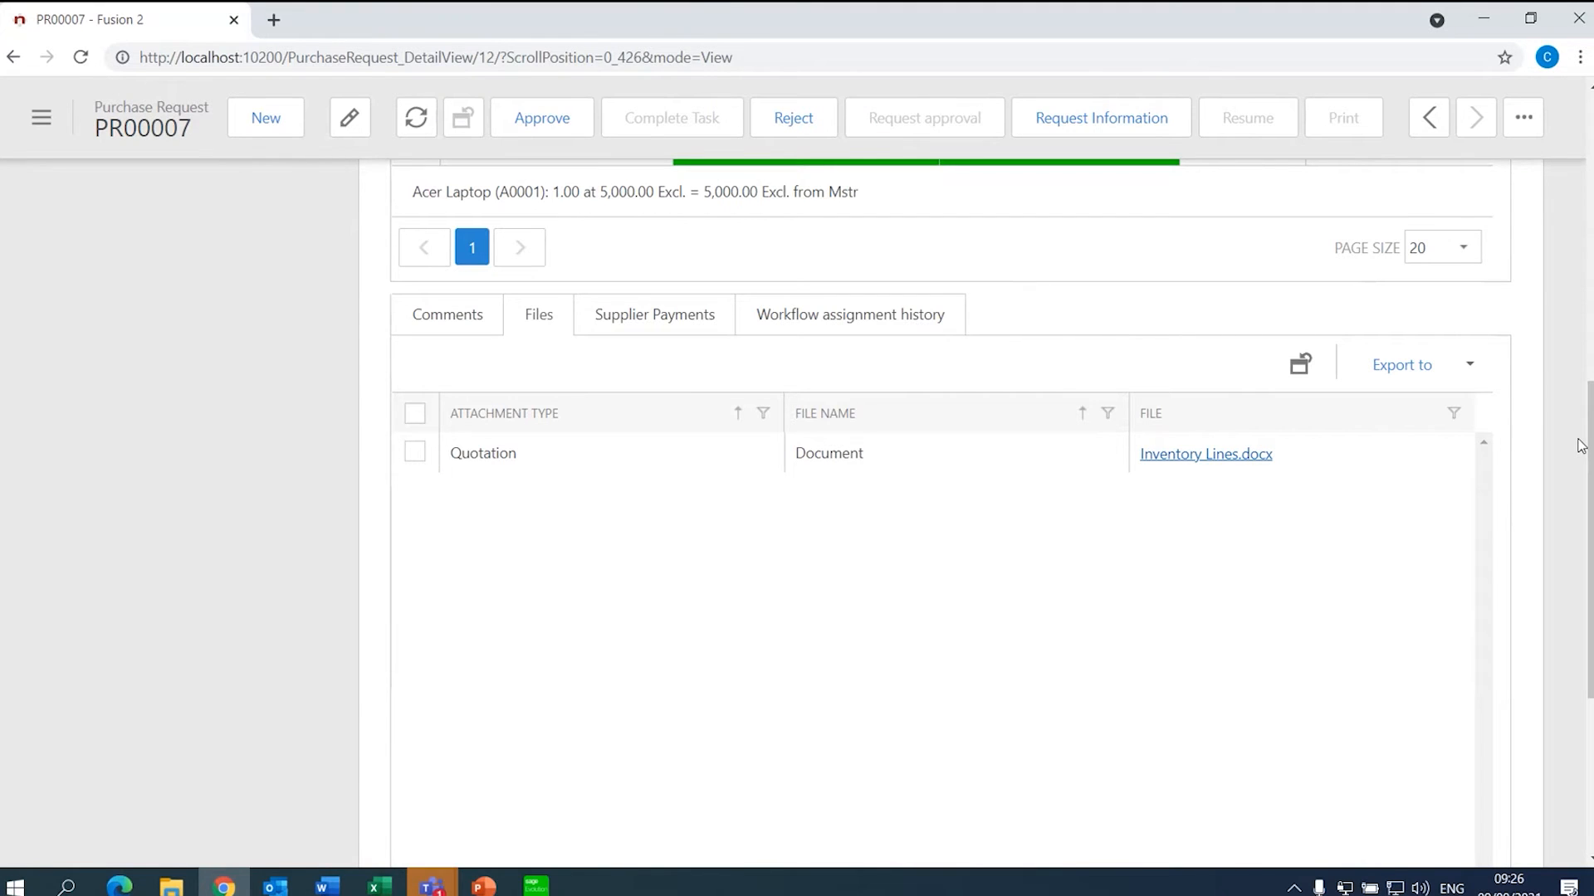
- Check the empty comments and open the attached Inventory Lines.docx quotation
left_click(498, 319)
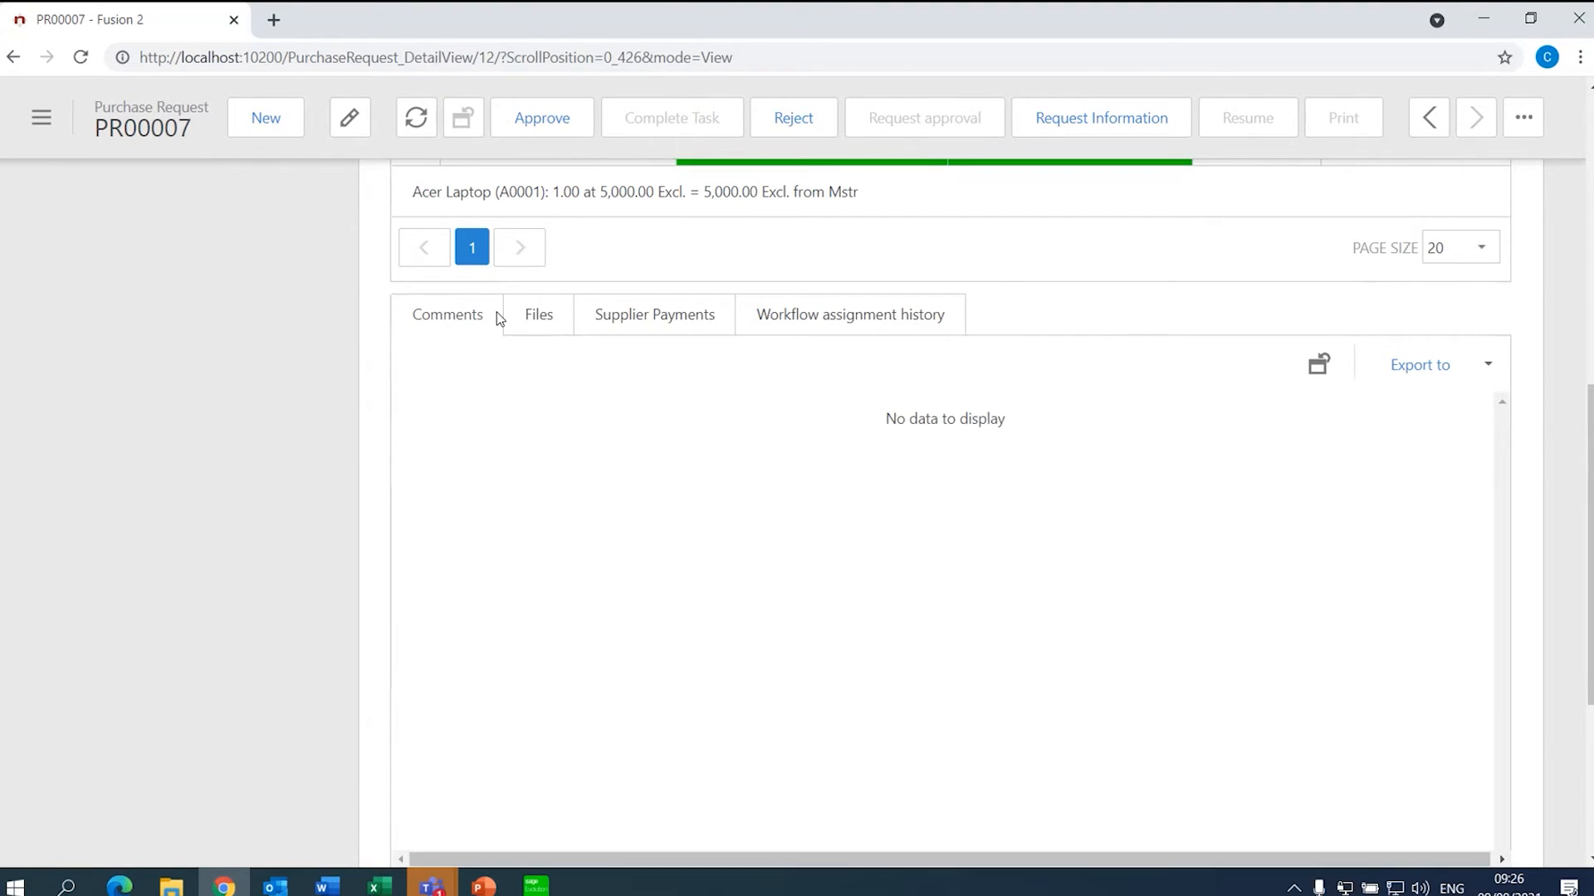
left_click(541, 315)
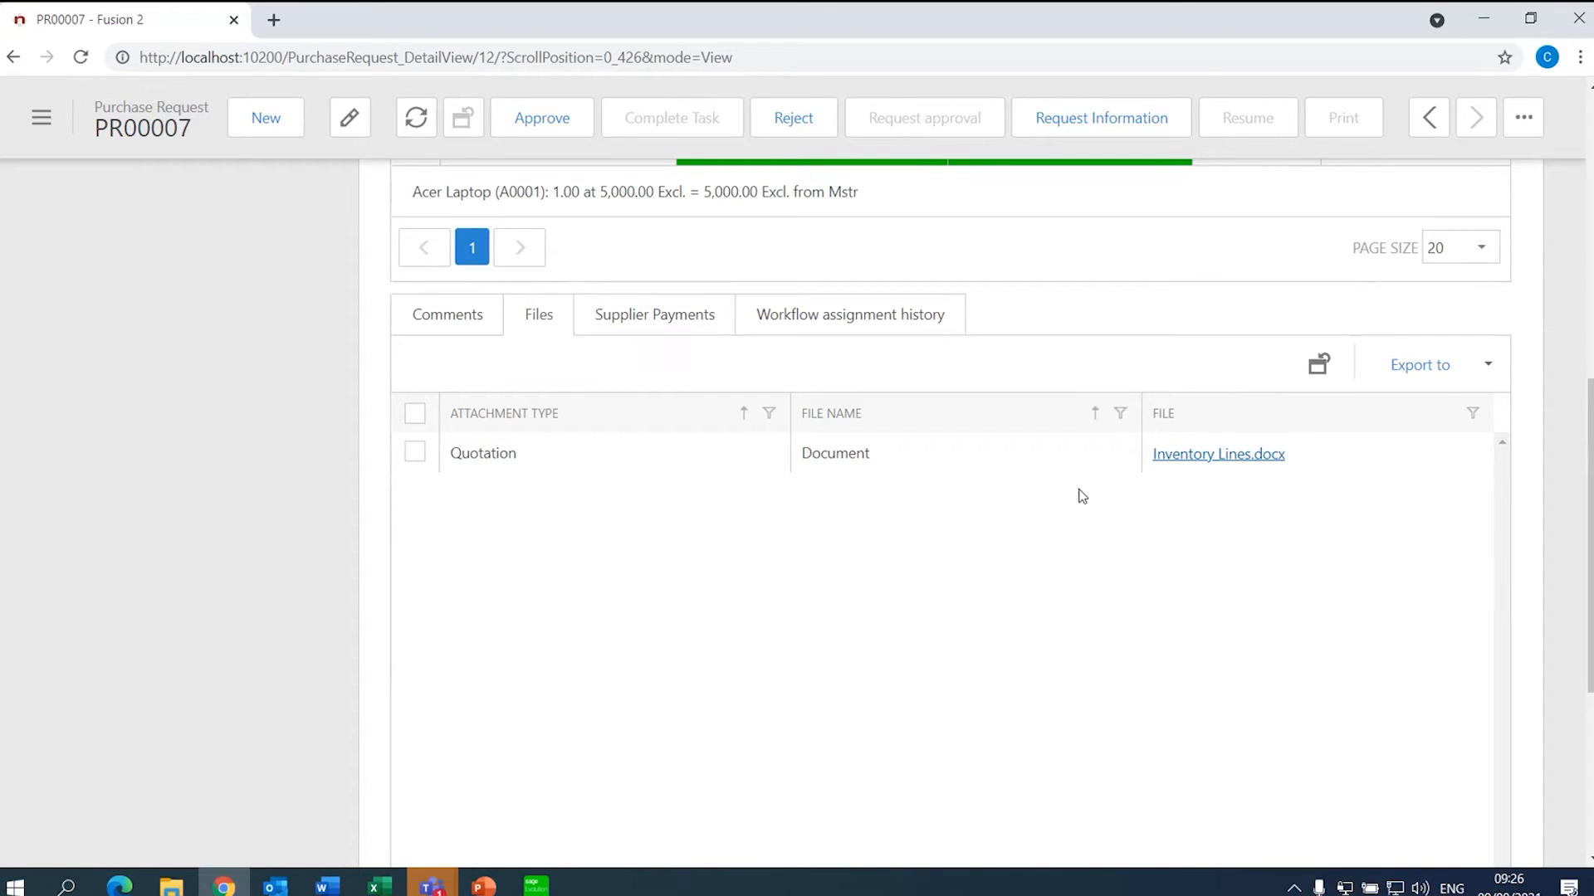
left_click(1217, 456)
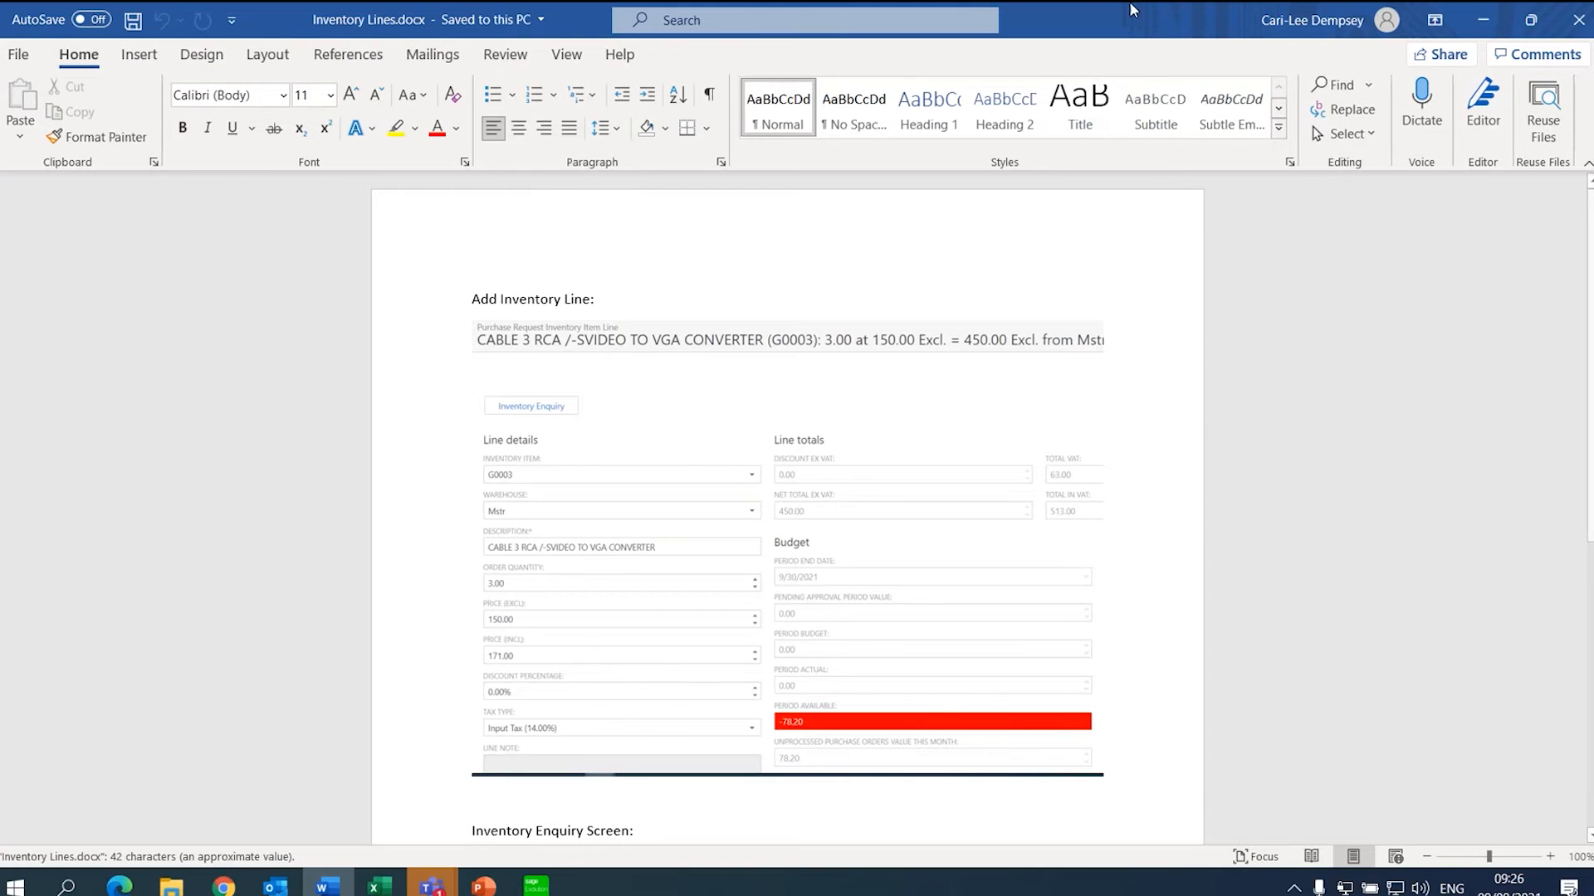
left_click(1561, 22)
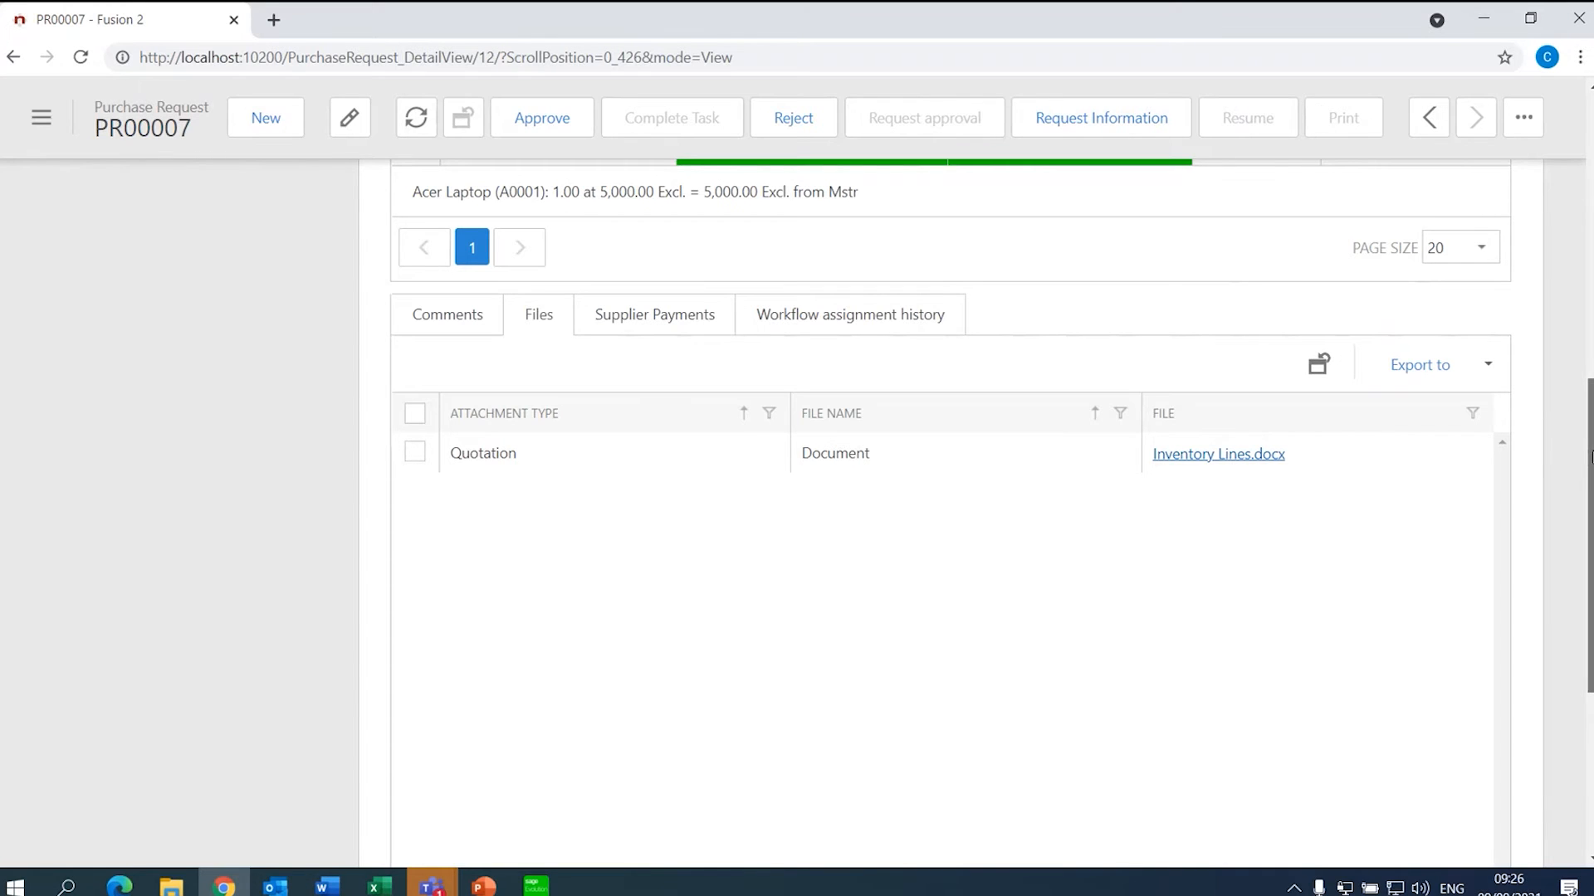
- Review PR00007's Status, Approval, Totals and Info sections, including the 2021/09/09 order dates
left_click_drag(1589, 461, 1589, 660)
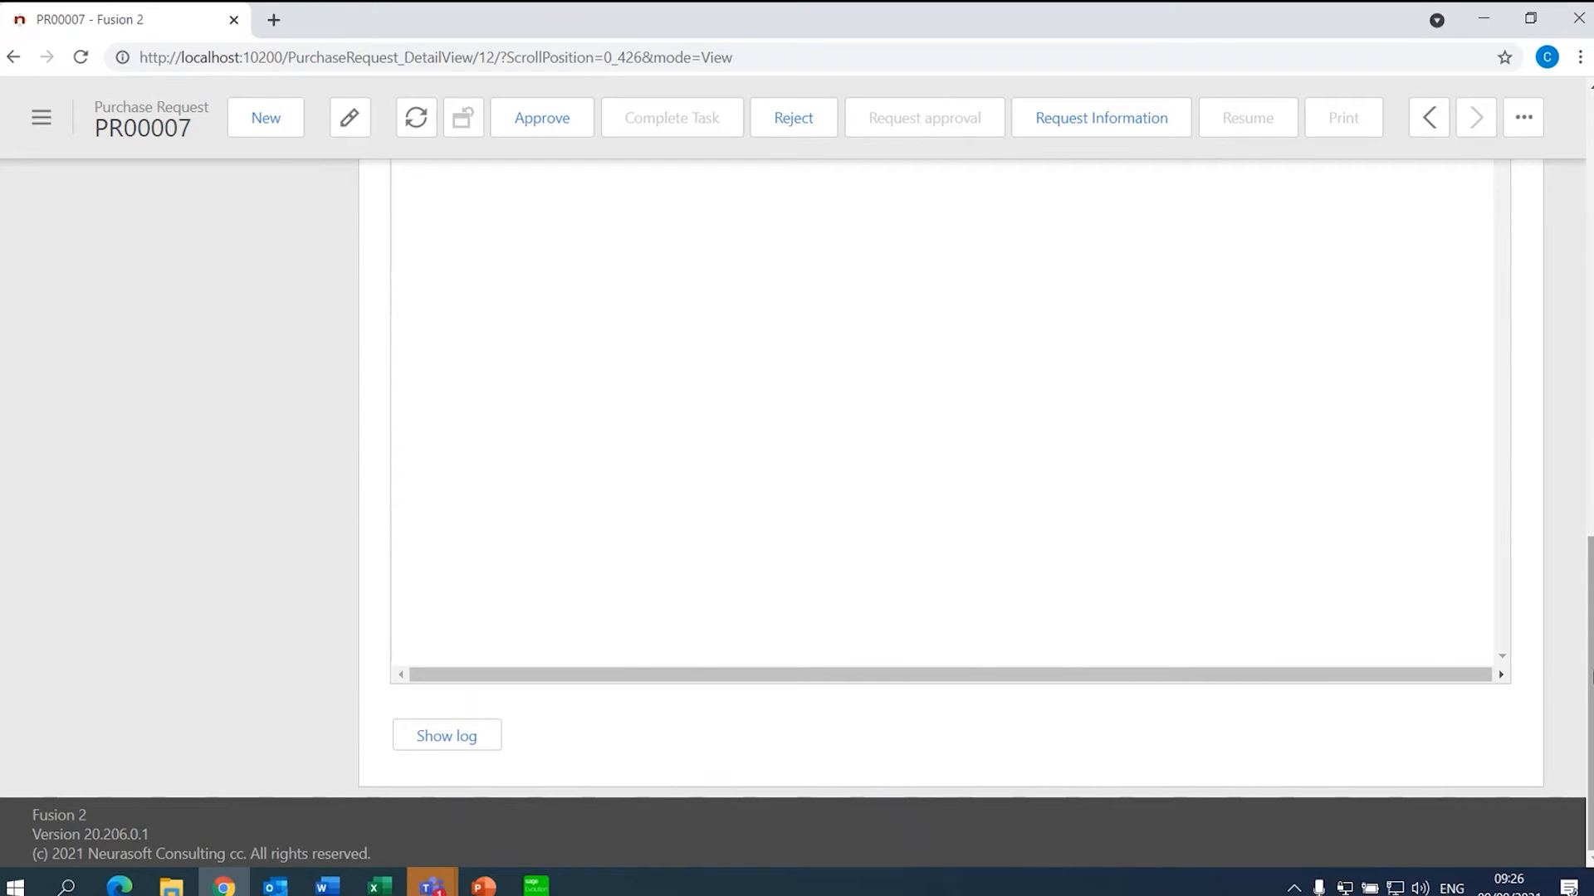
left_click_drag(1589, 689, 1590, 270)
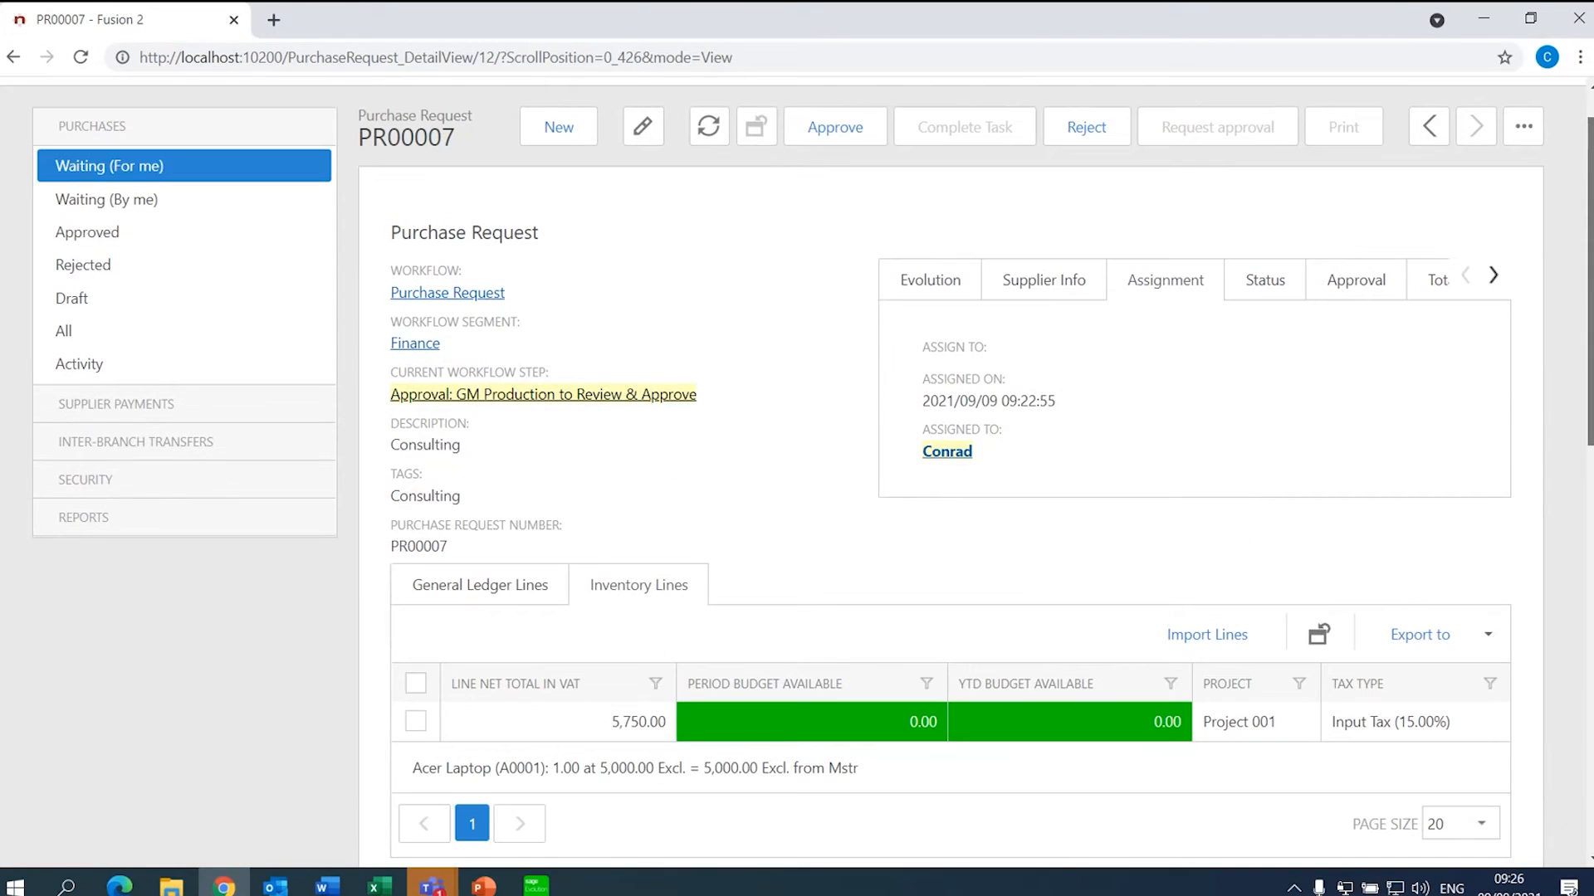
left_click(1281, 287)
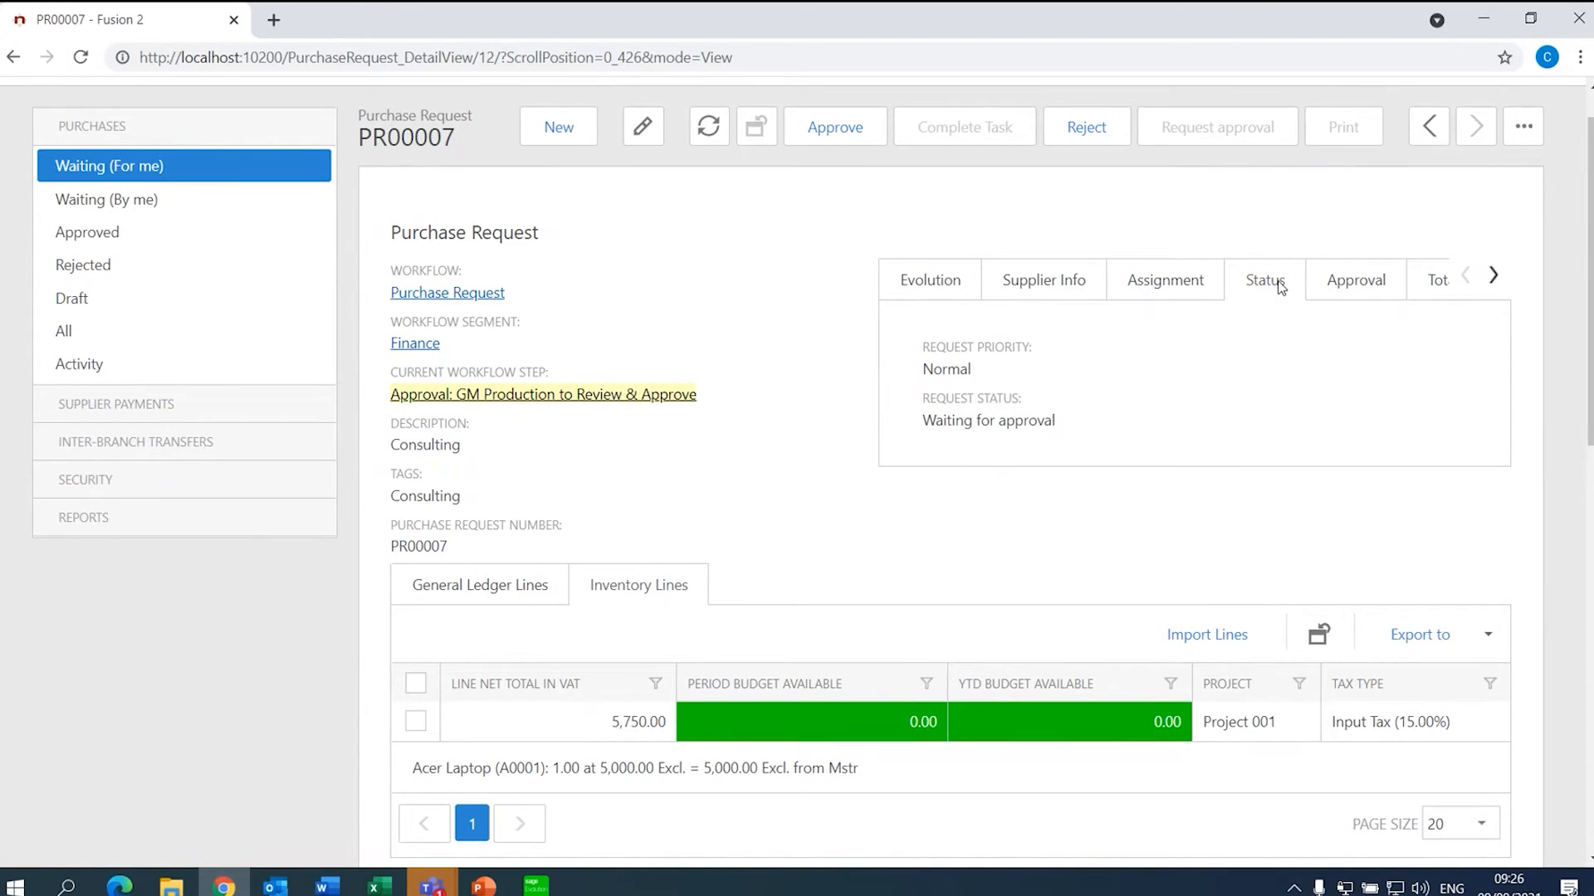
left_click(1344, 283)
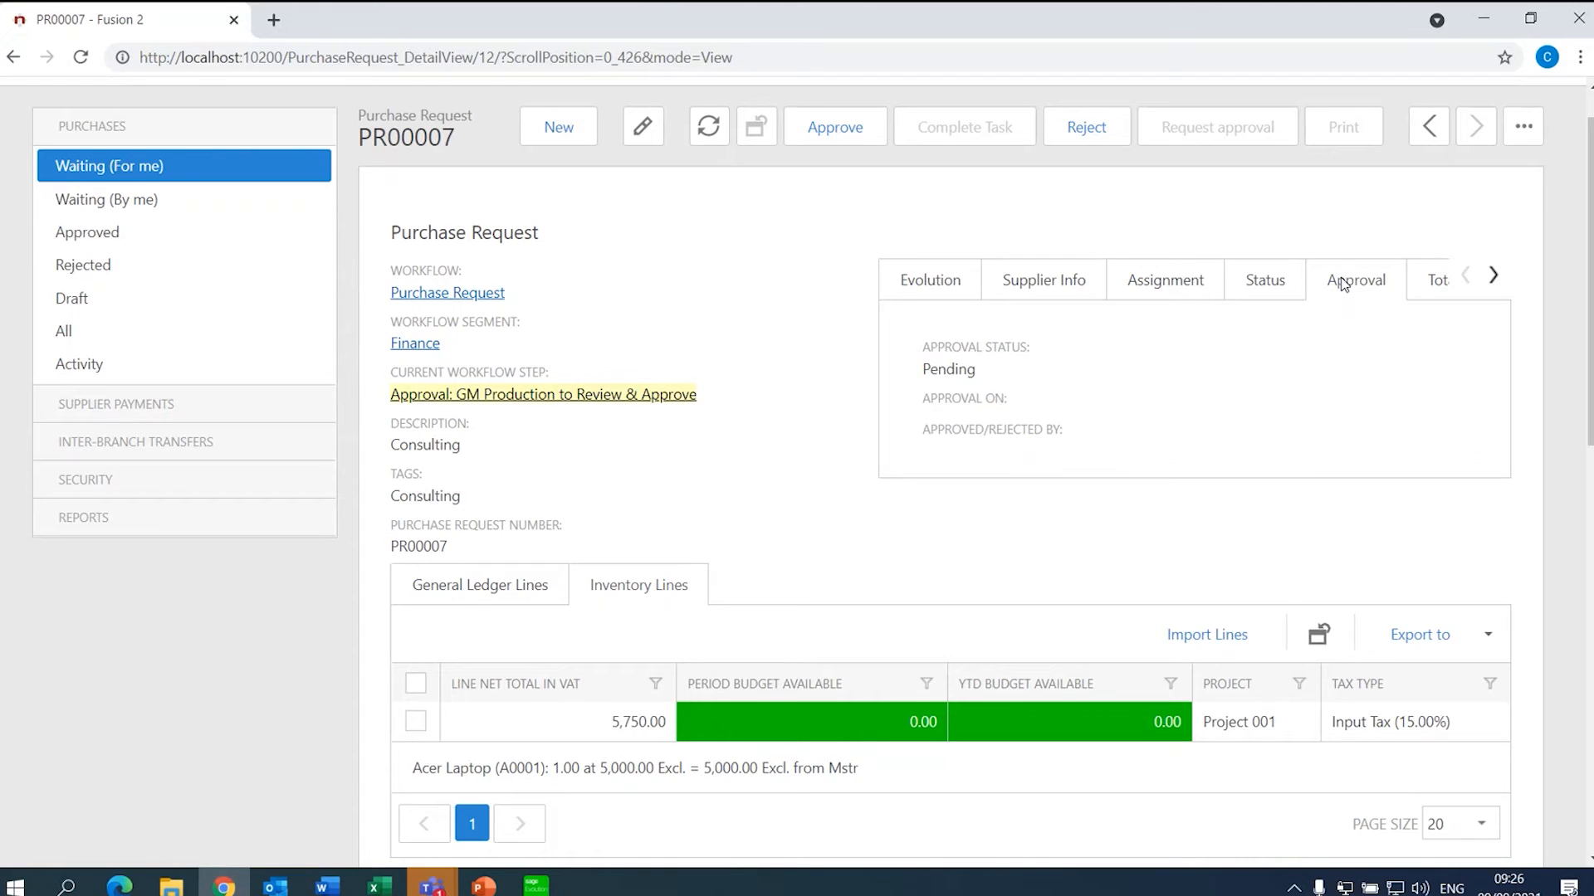
left_click(1493, 274)
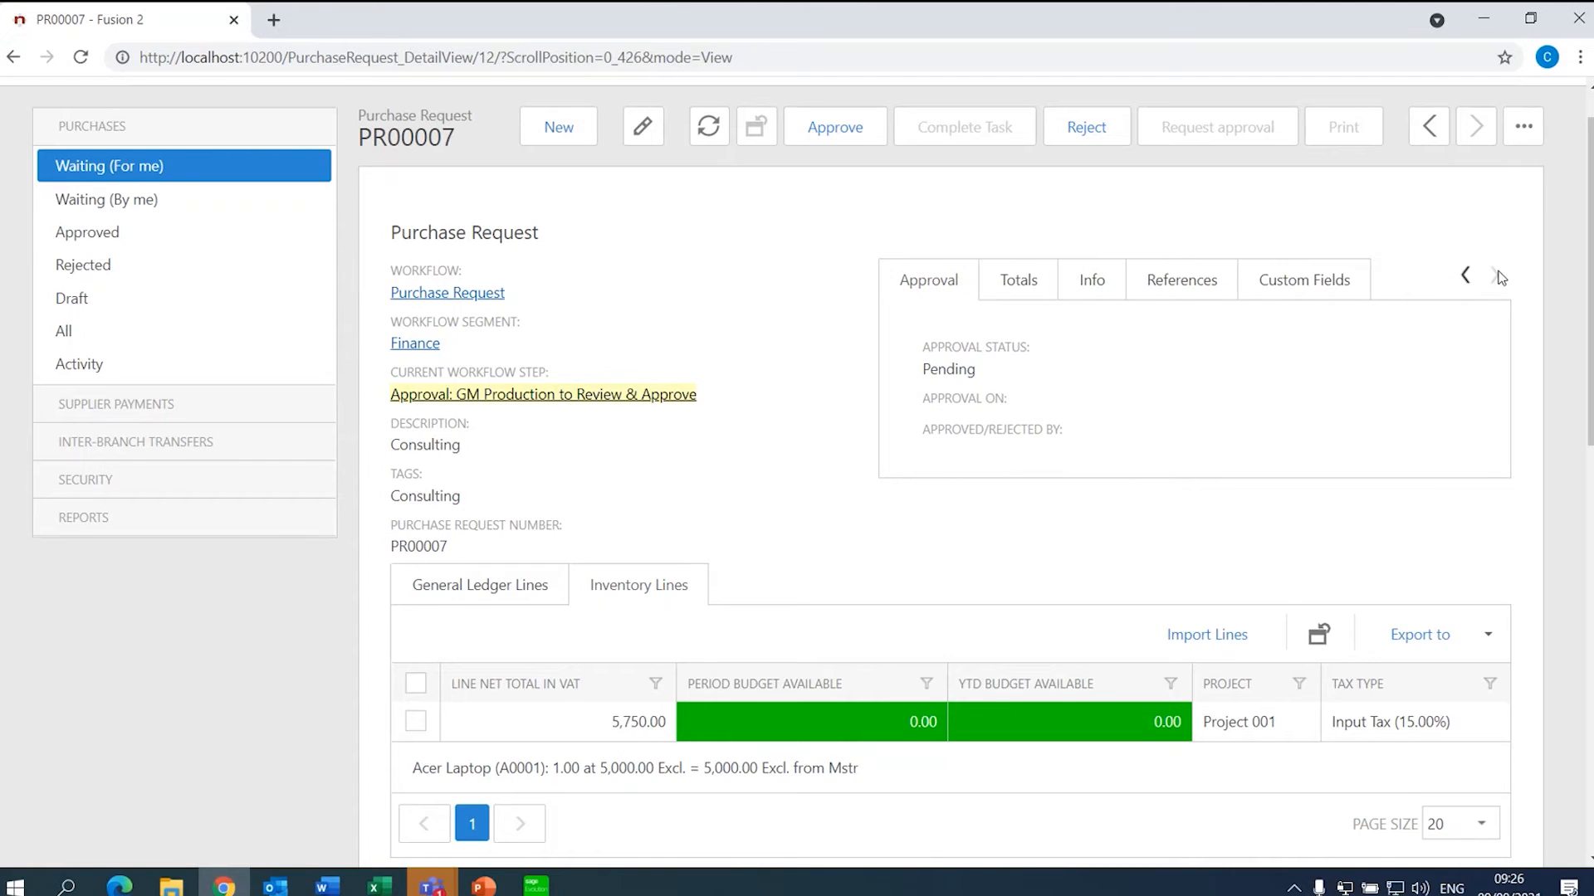
left_click(1012, 300)
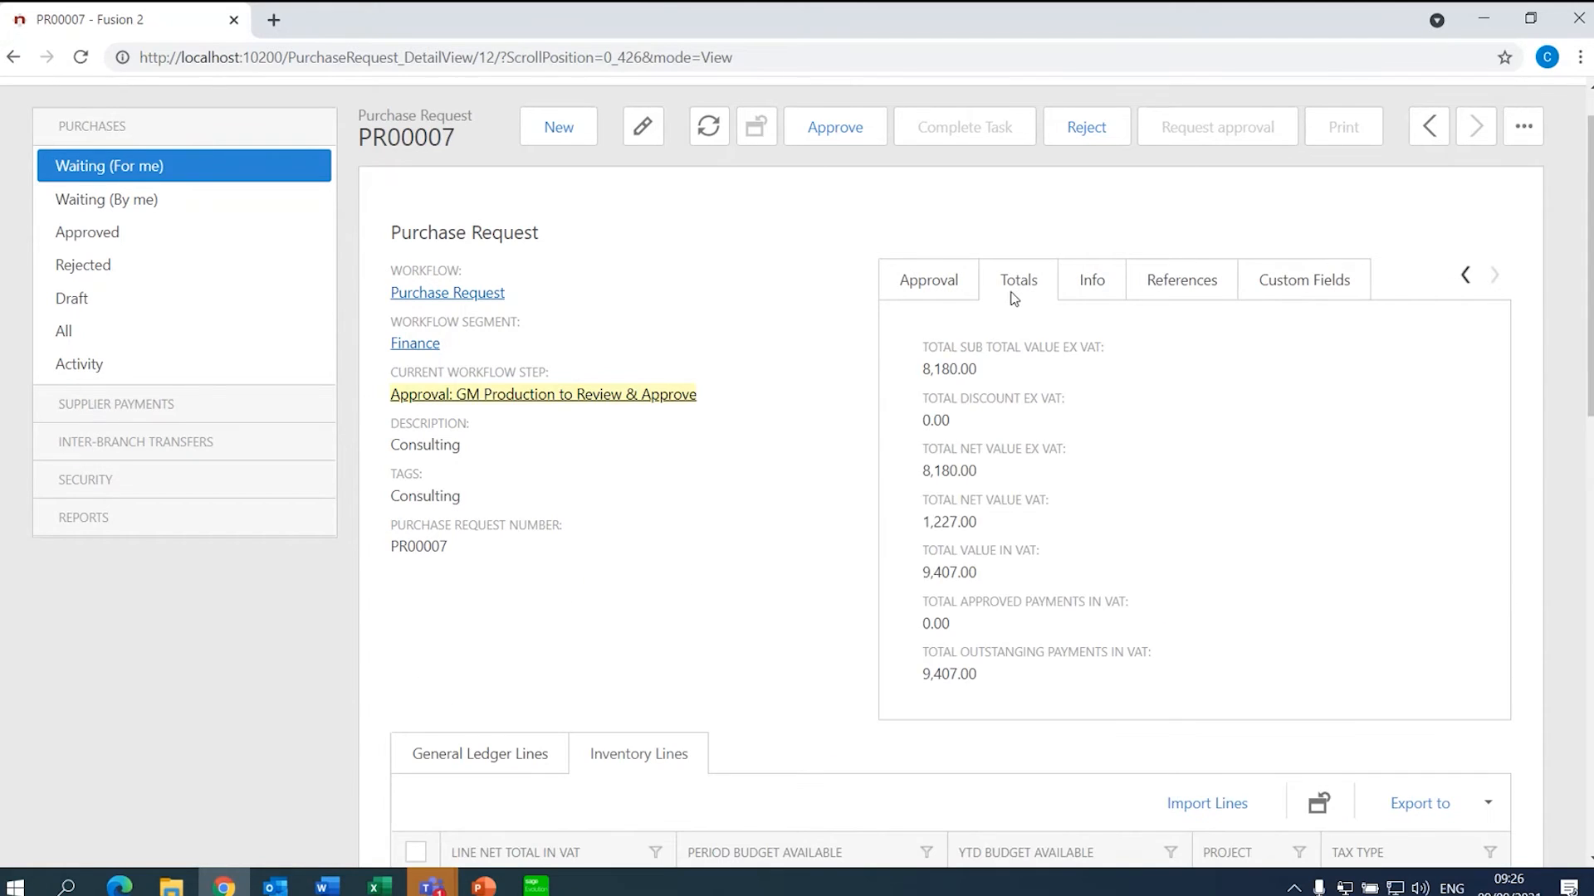
left_click(1081, 291)
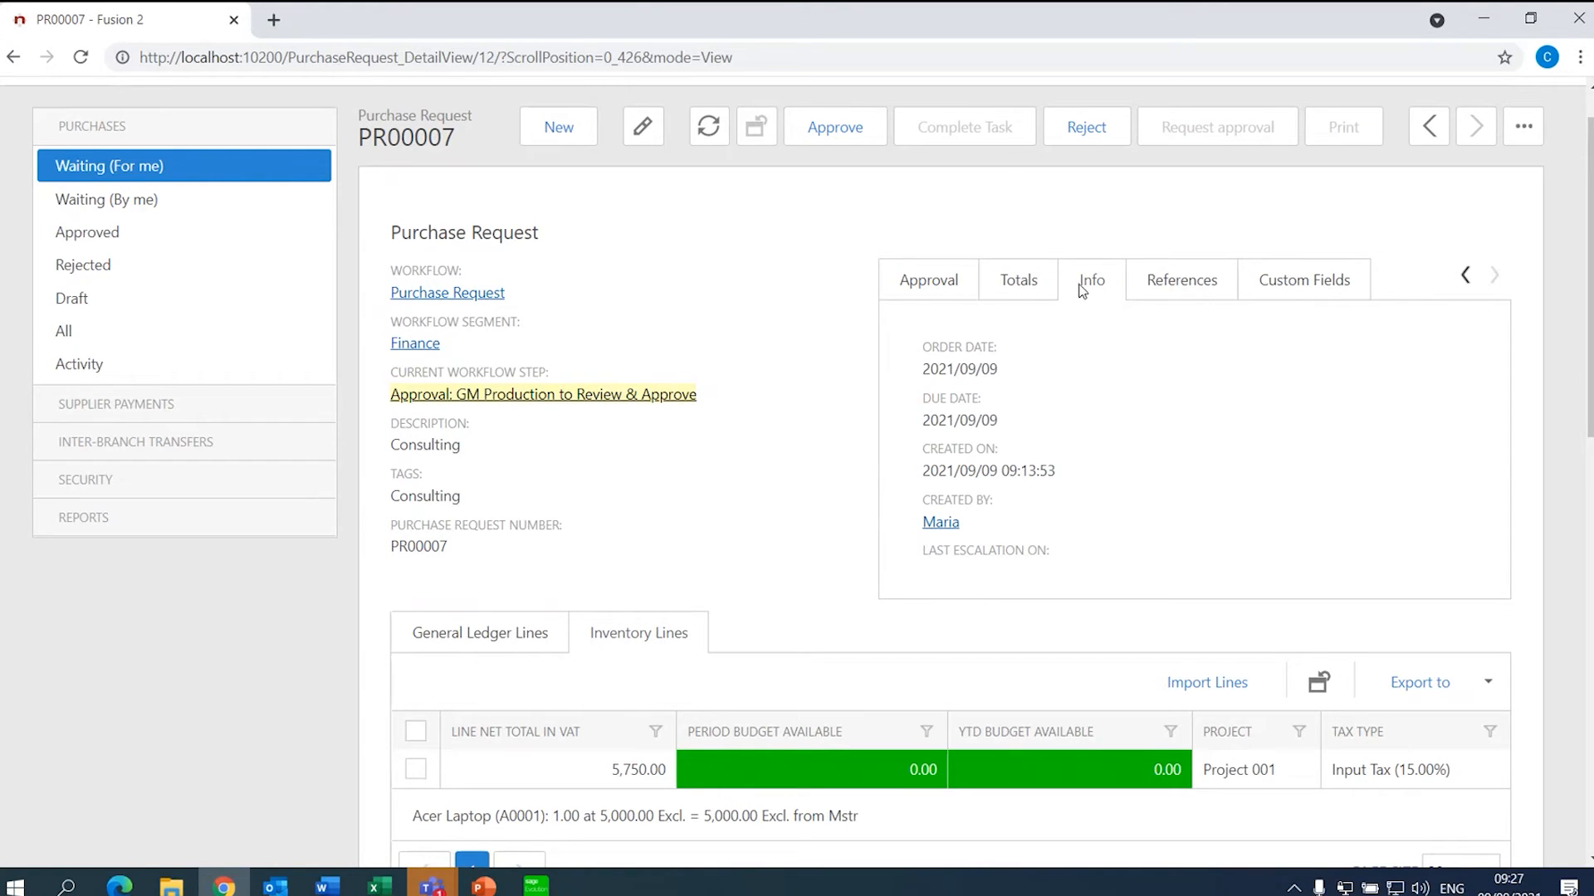
- Bring up PR00007's more-actions menu
left_click(1523, 128)
left_click(1523, 128)
left_click(1525, 131)
left_click(1511, 142)
left_click(1511, 142)
left_click(1511, 142)
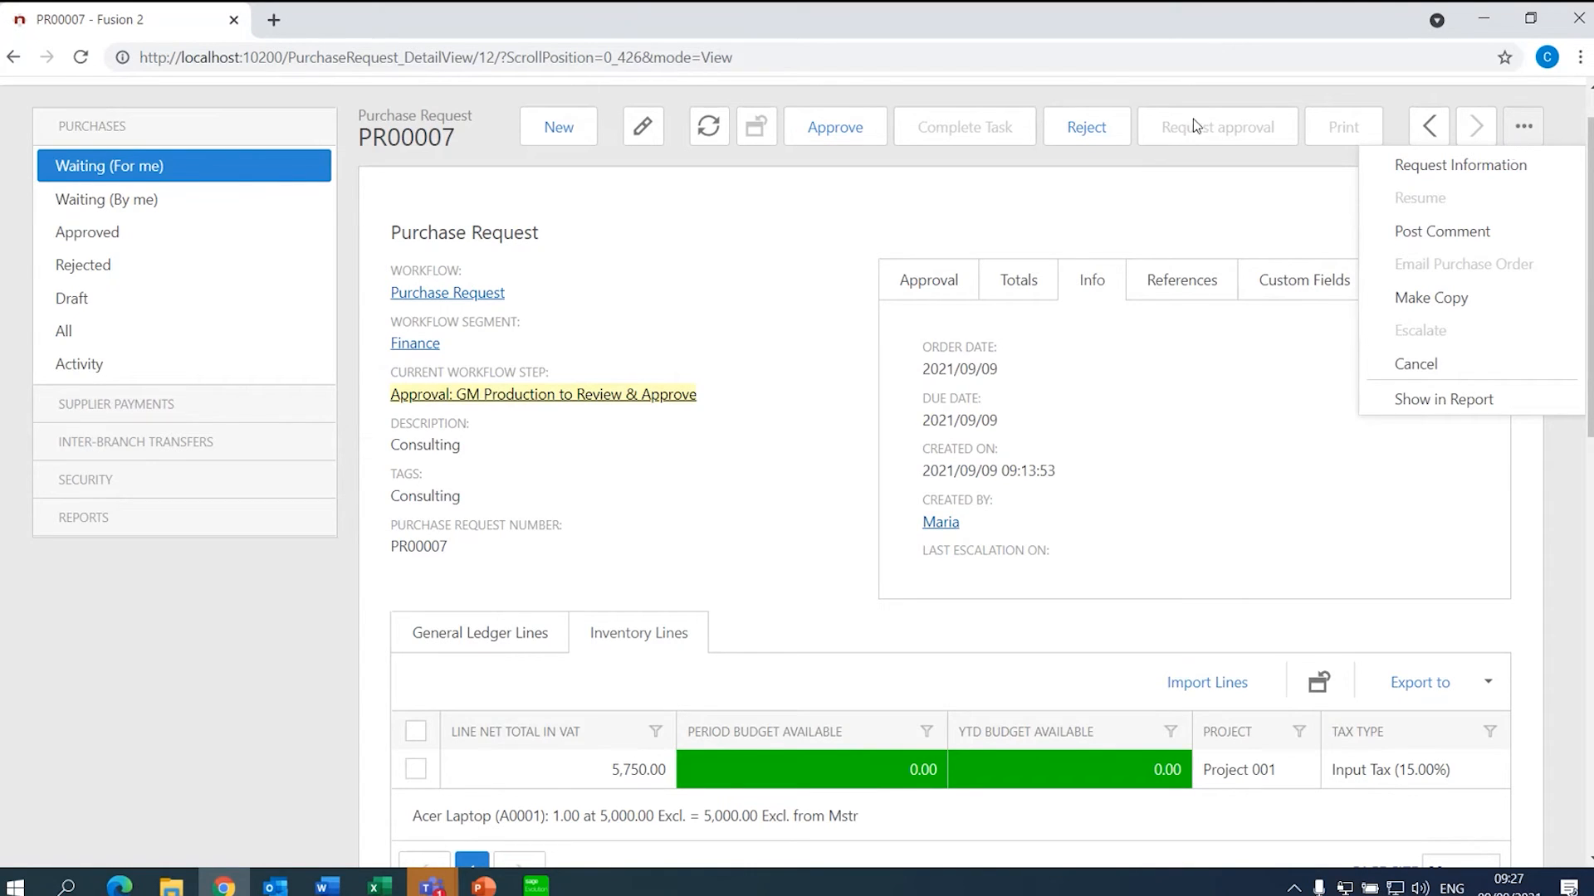
- Approve PR00007, confirming the prompt, and show all purchase requests
left_click(837, 128)
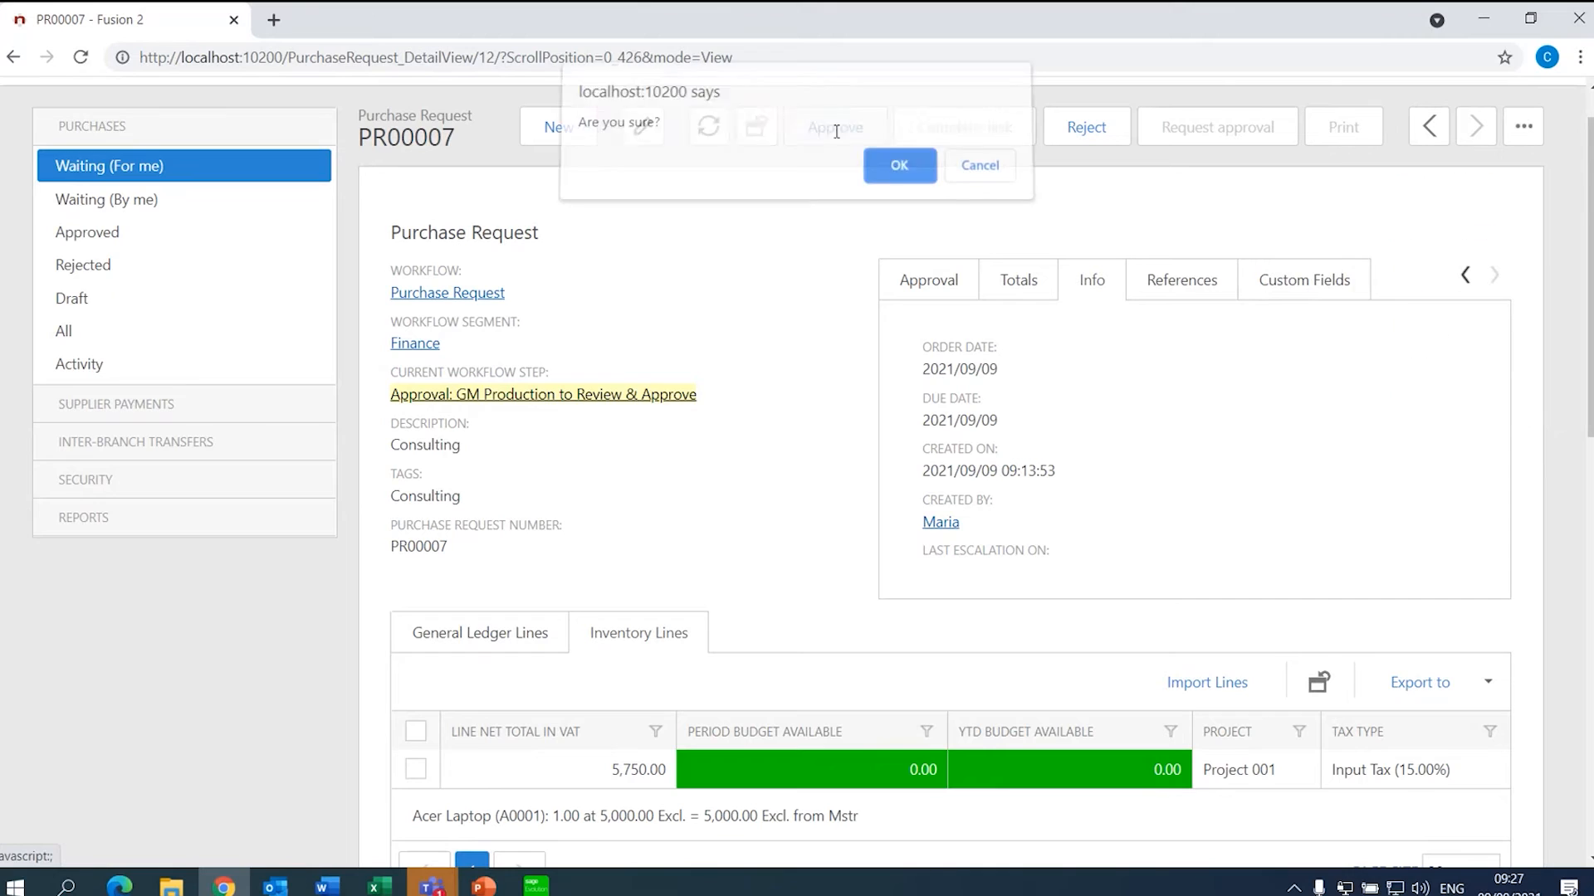
left_click(918, 177)
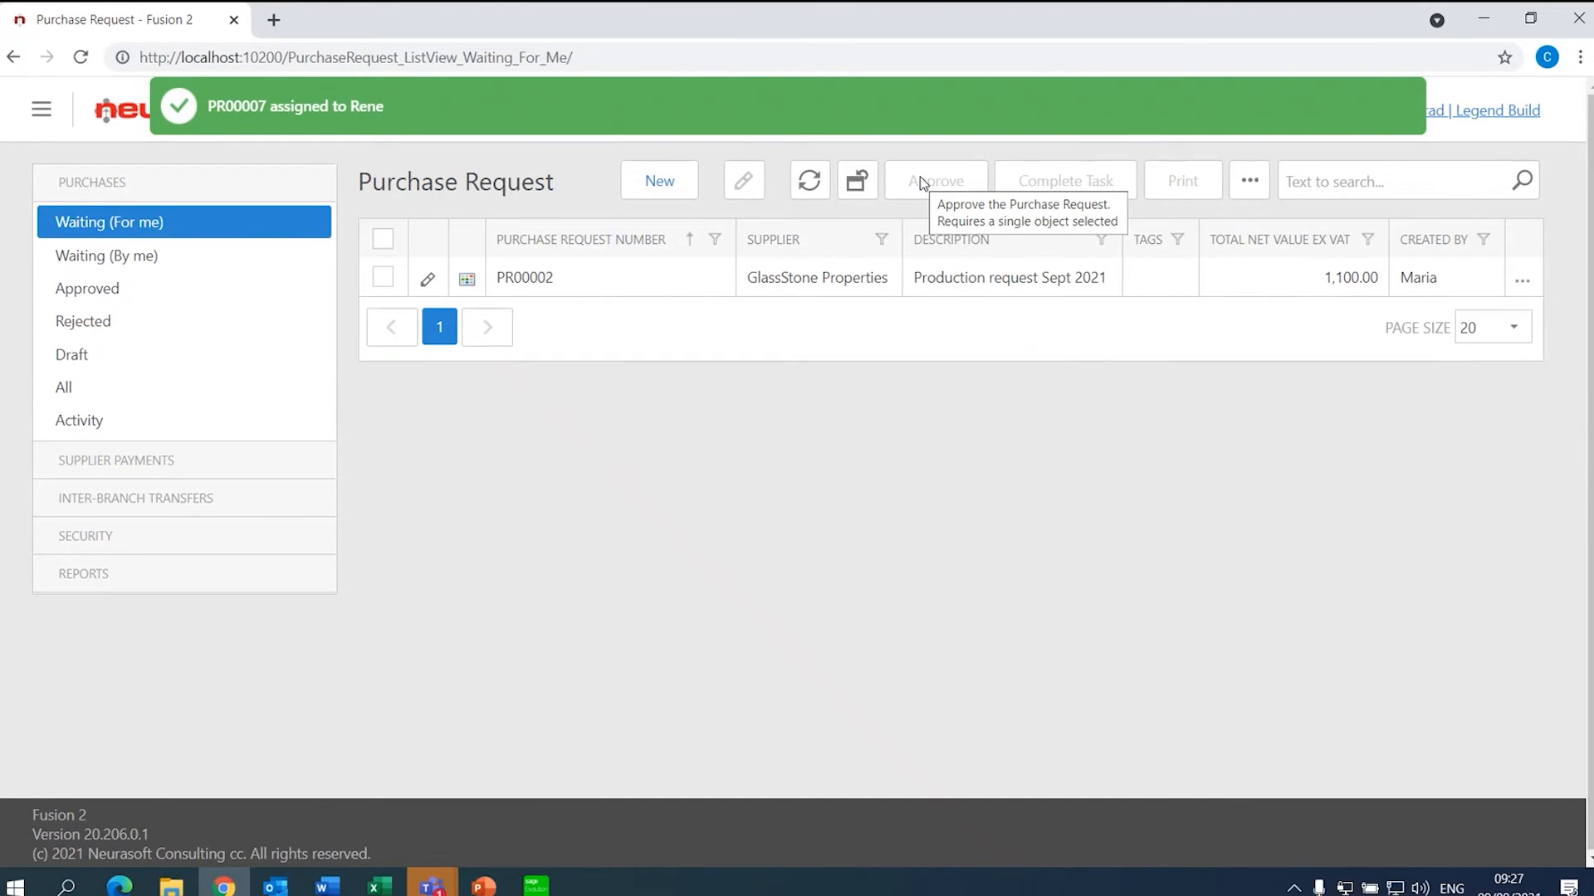
left_click(130, 387)
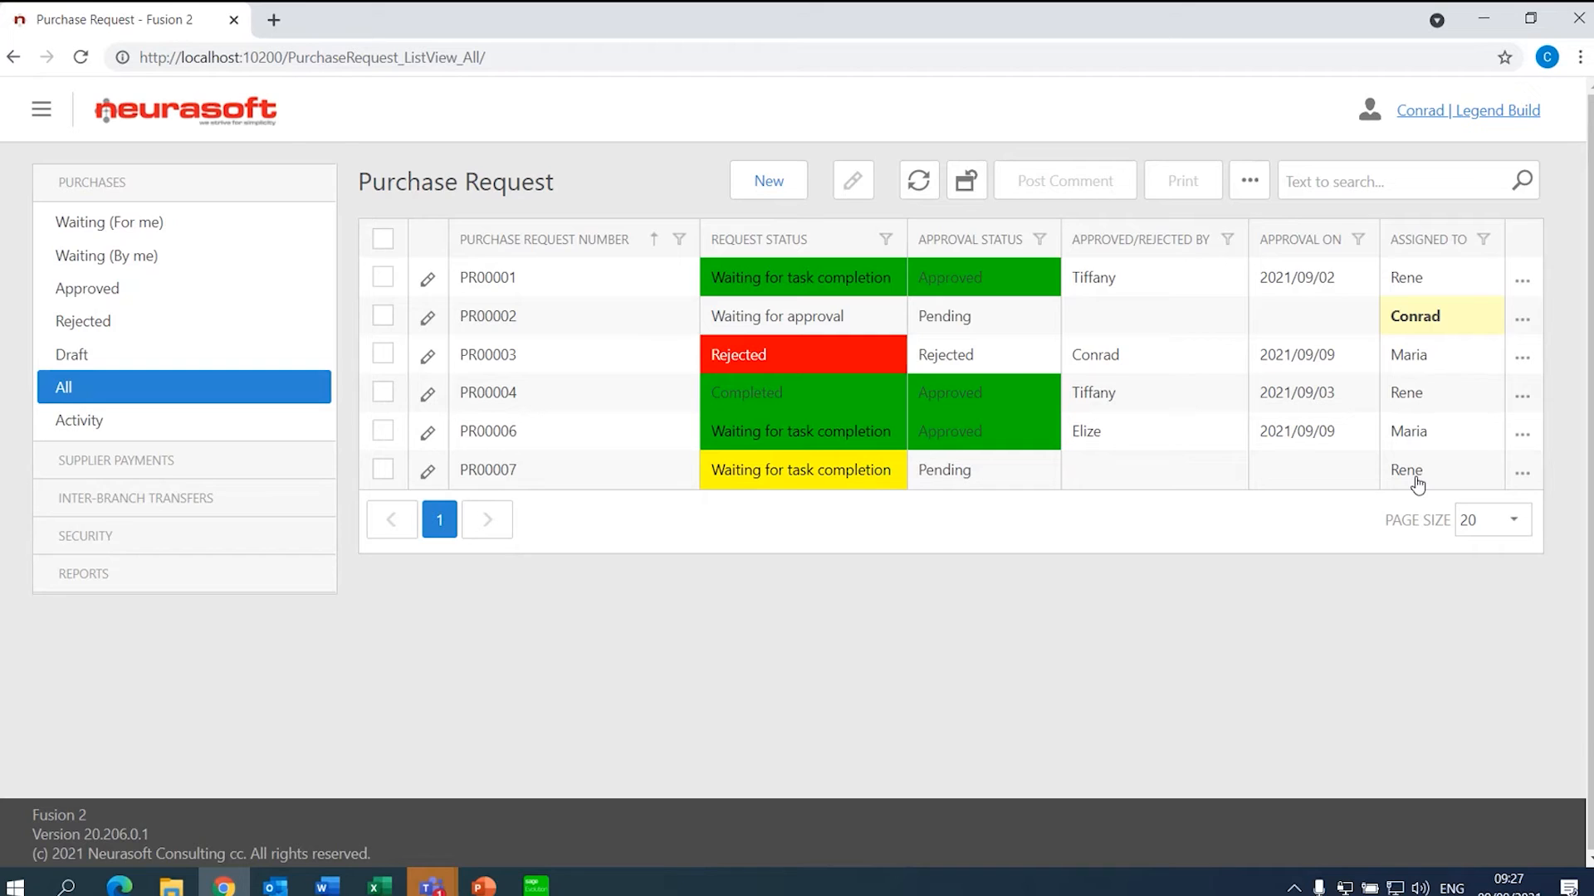
- Log off and sign in with the buyer's user name
left_click(1488, 124)
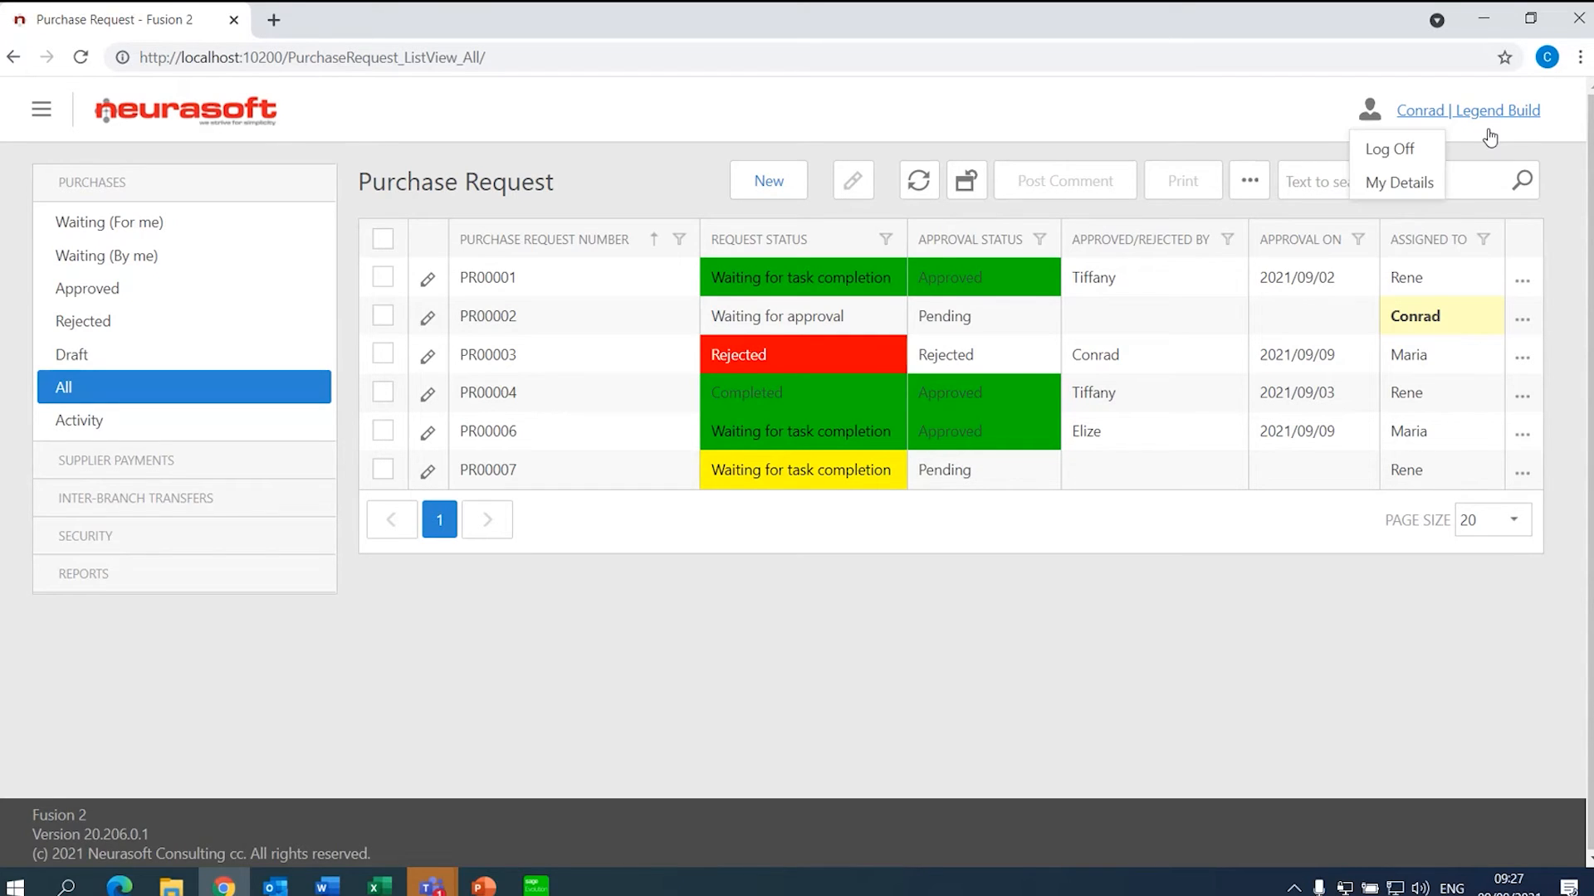
left_click(1416, 148)
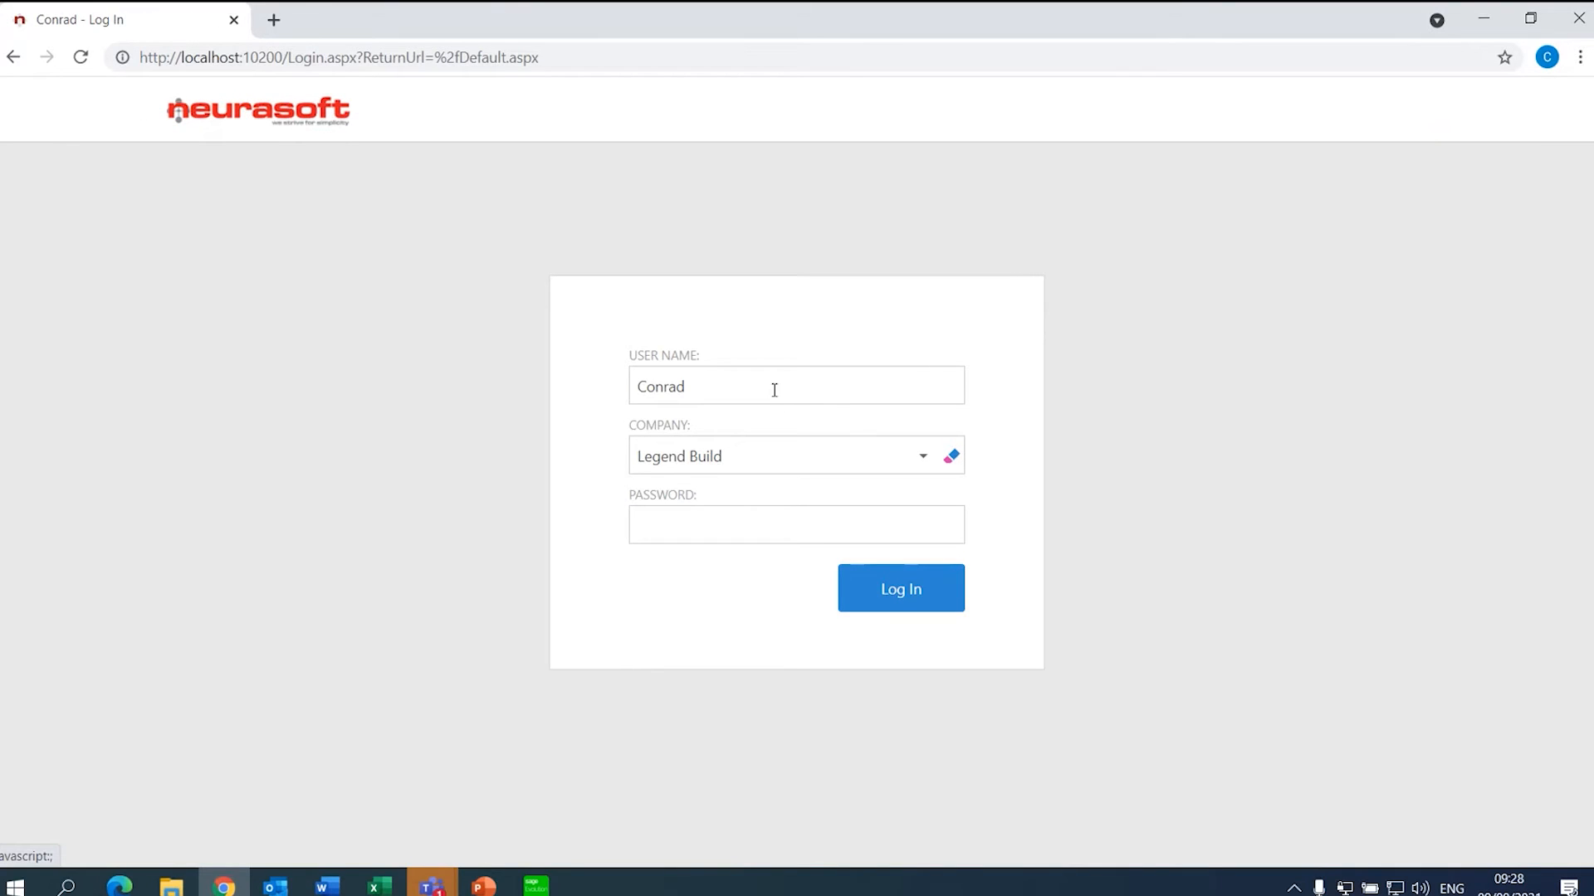
left_click_drag(772, 388, 587, 391)
type("Rene")
key("Return")
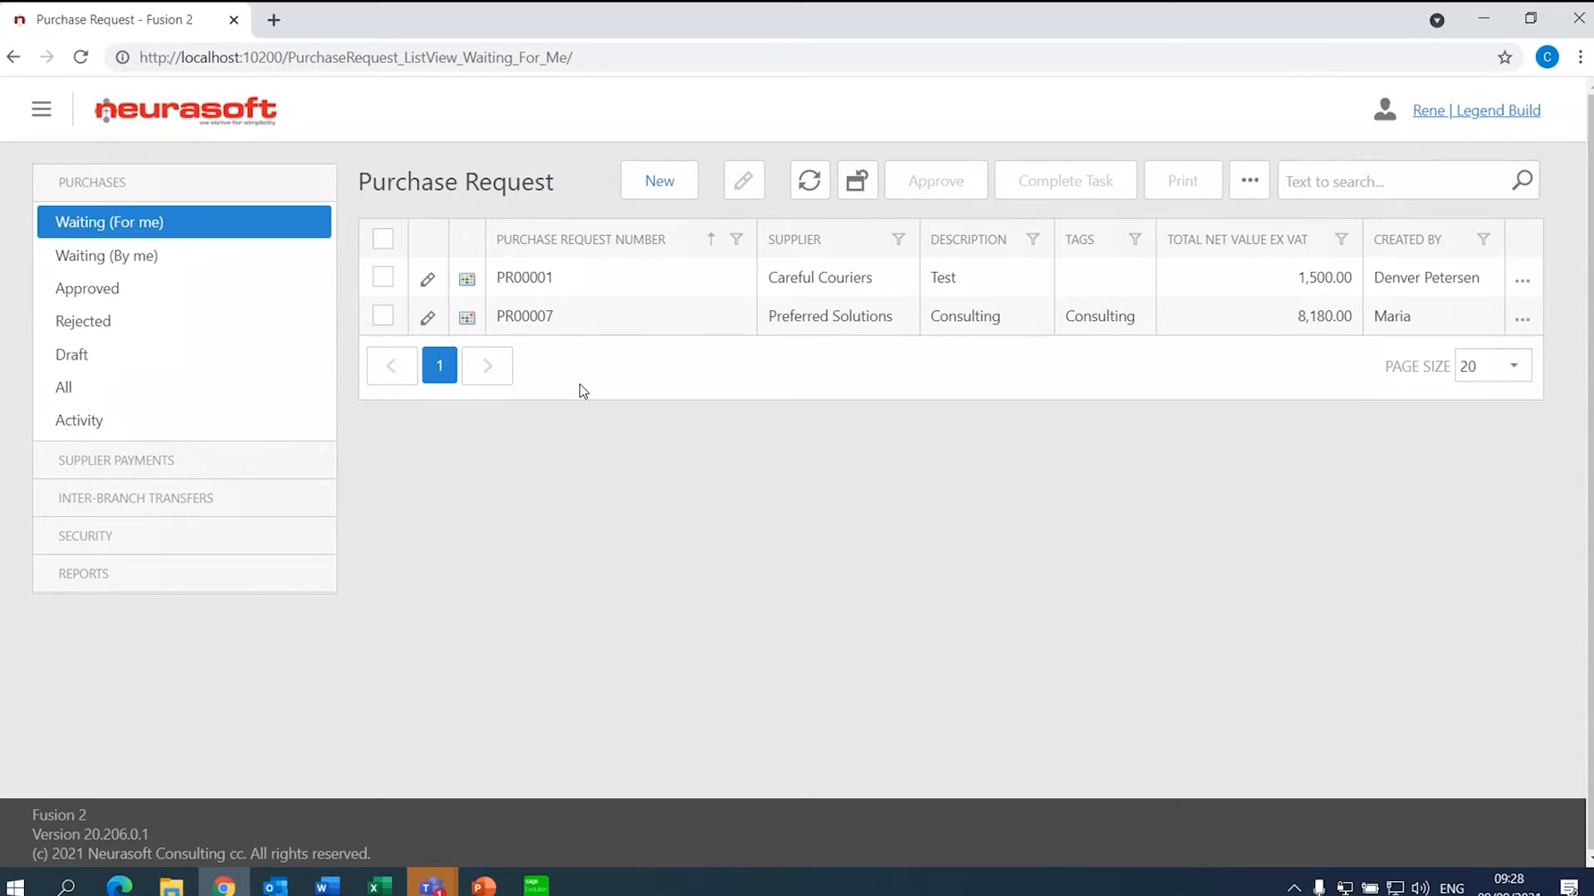
- Open PR00007 and check its assignment, Evolution supplier, general ledger lines and comments
left_click(587, 321)
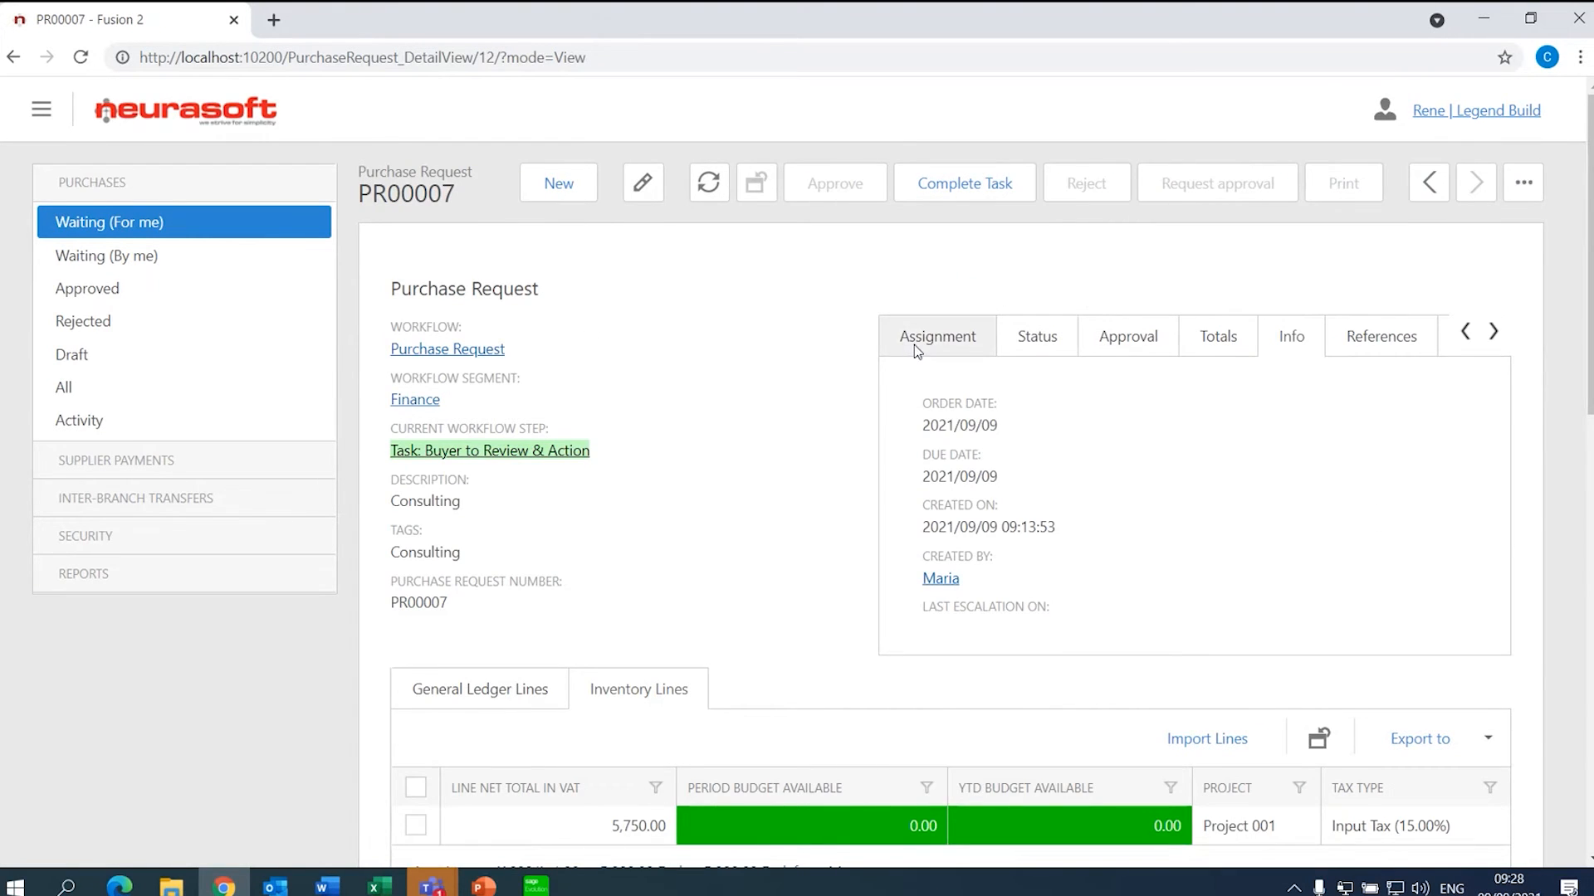
left_click(914, 346)
left_click(1462, 331)
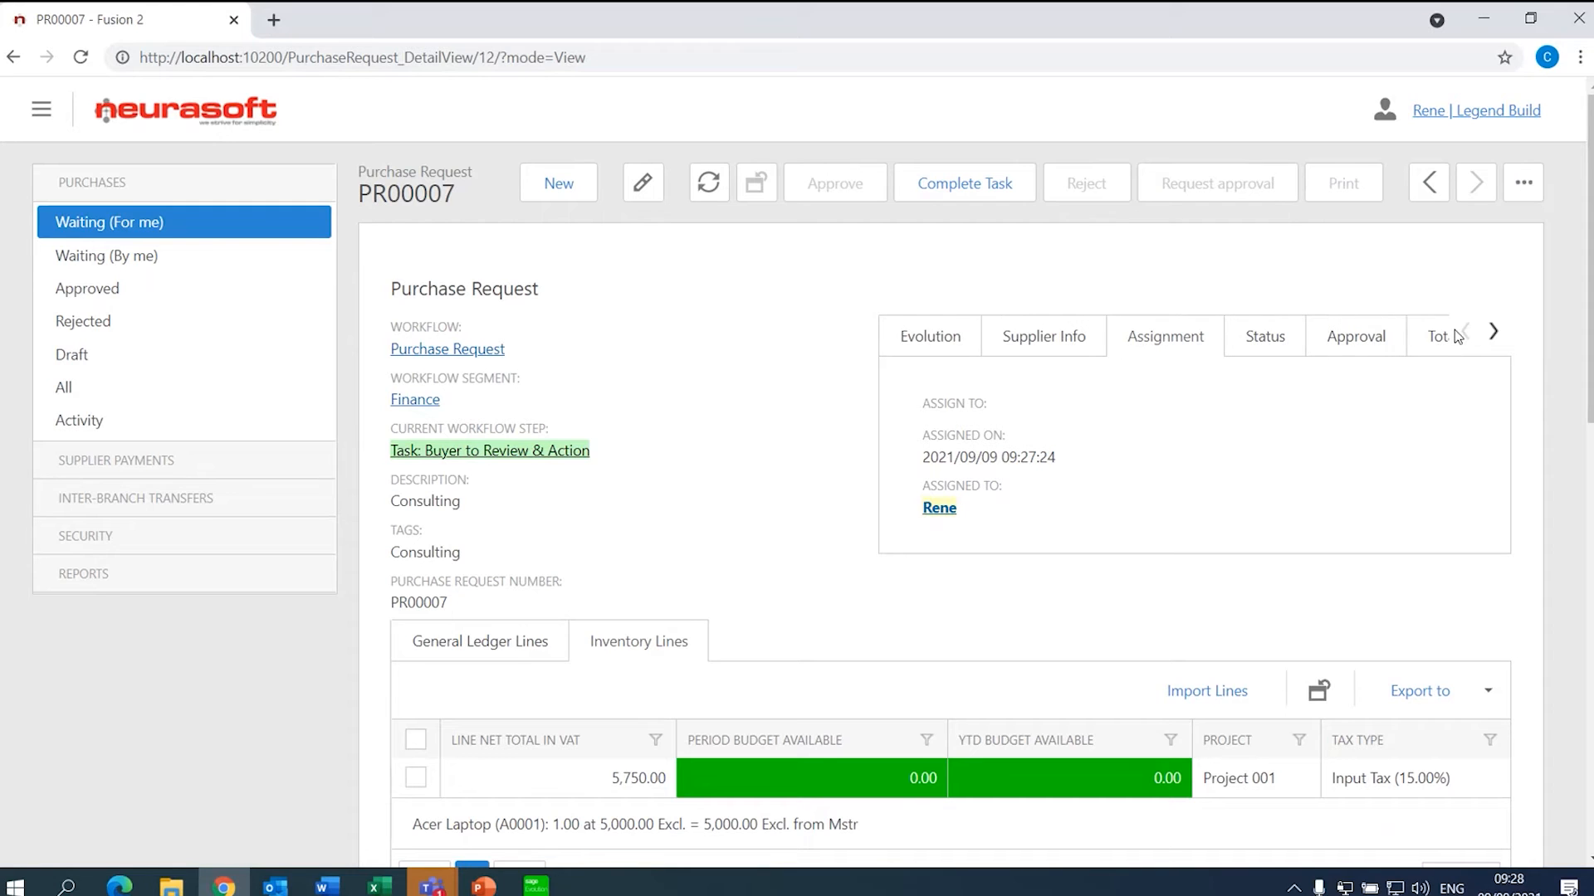
left_click(939, 342)
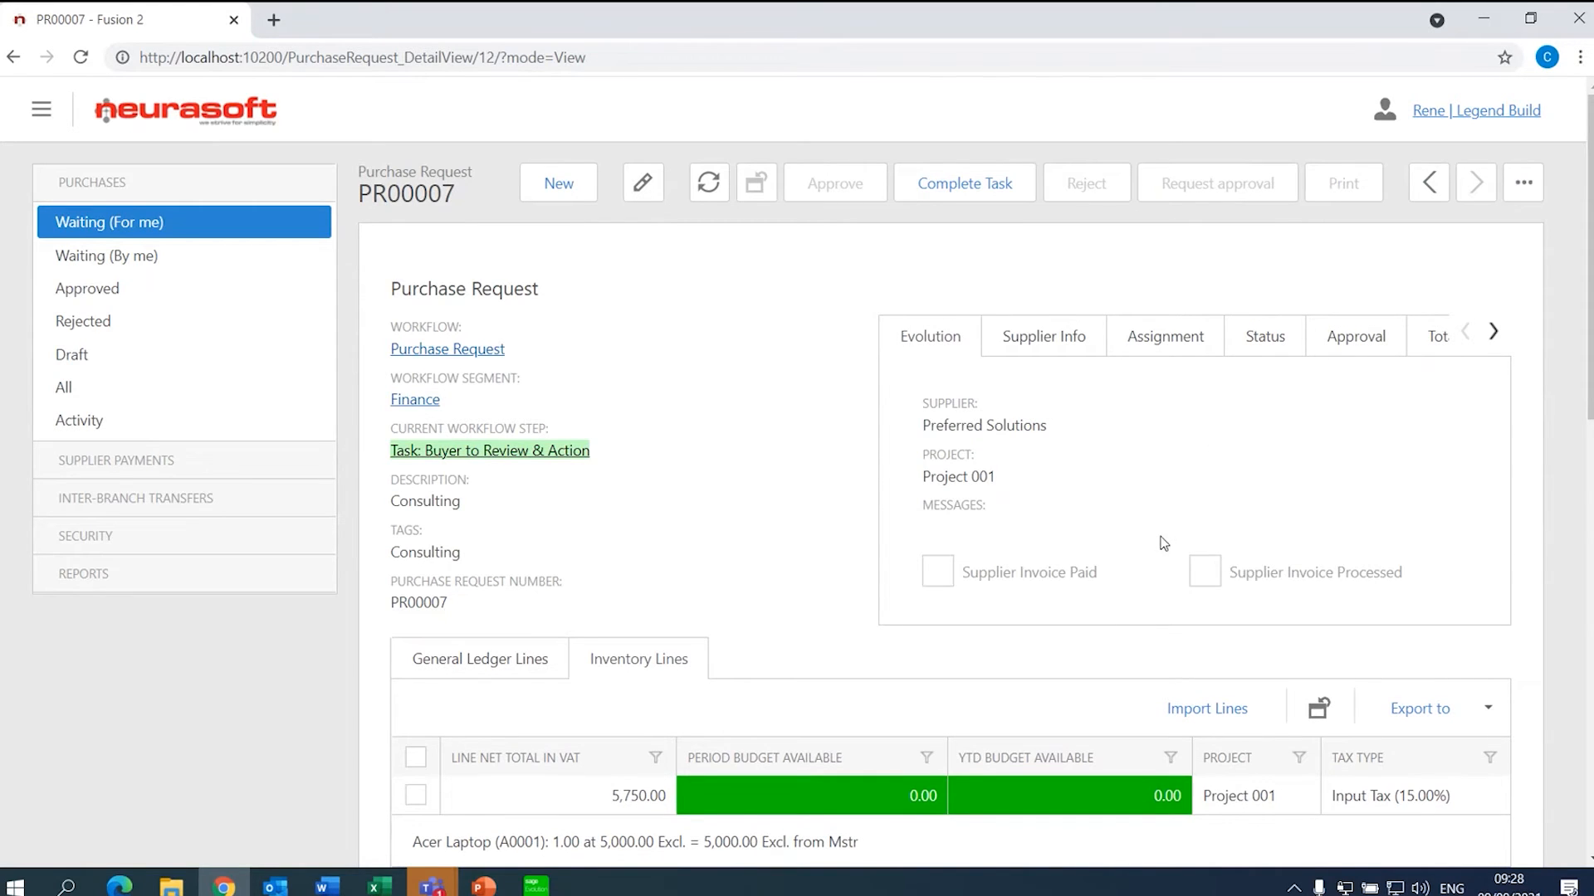
scroll(967, 391, "down", 5)
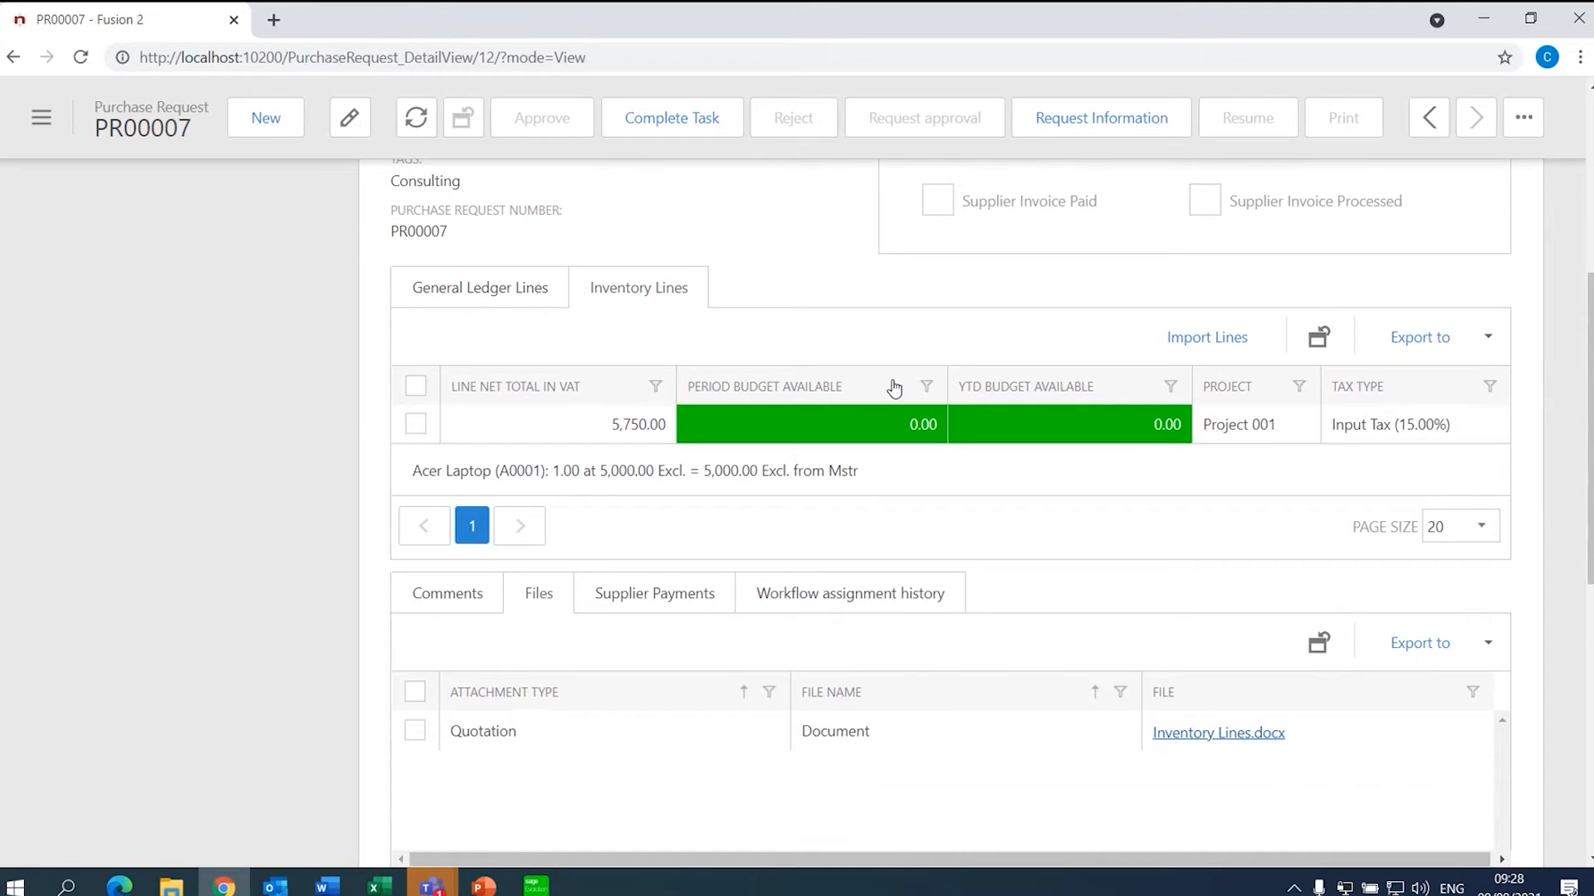
left_click(424, 292)
left_click(452, 612)
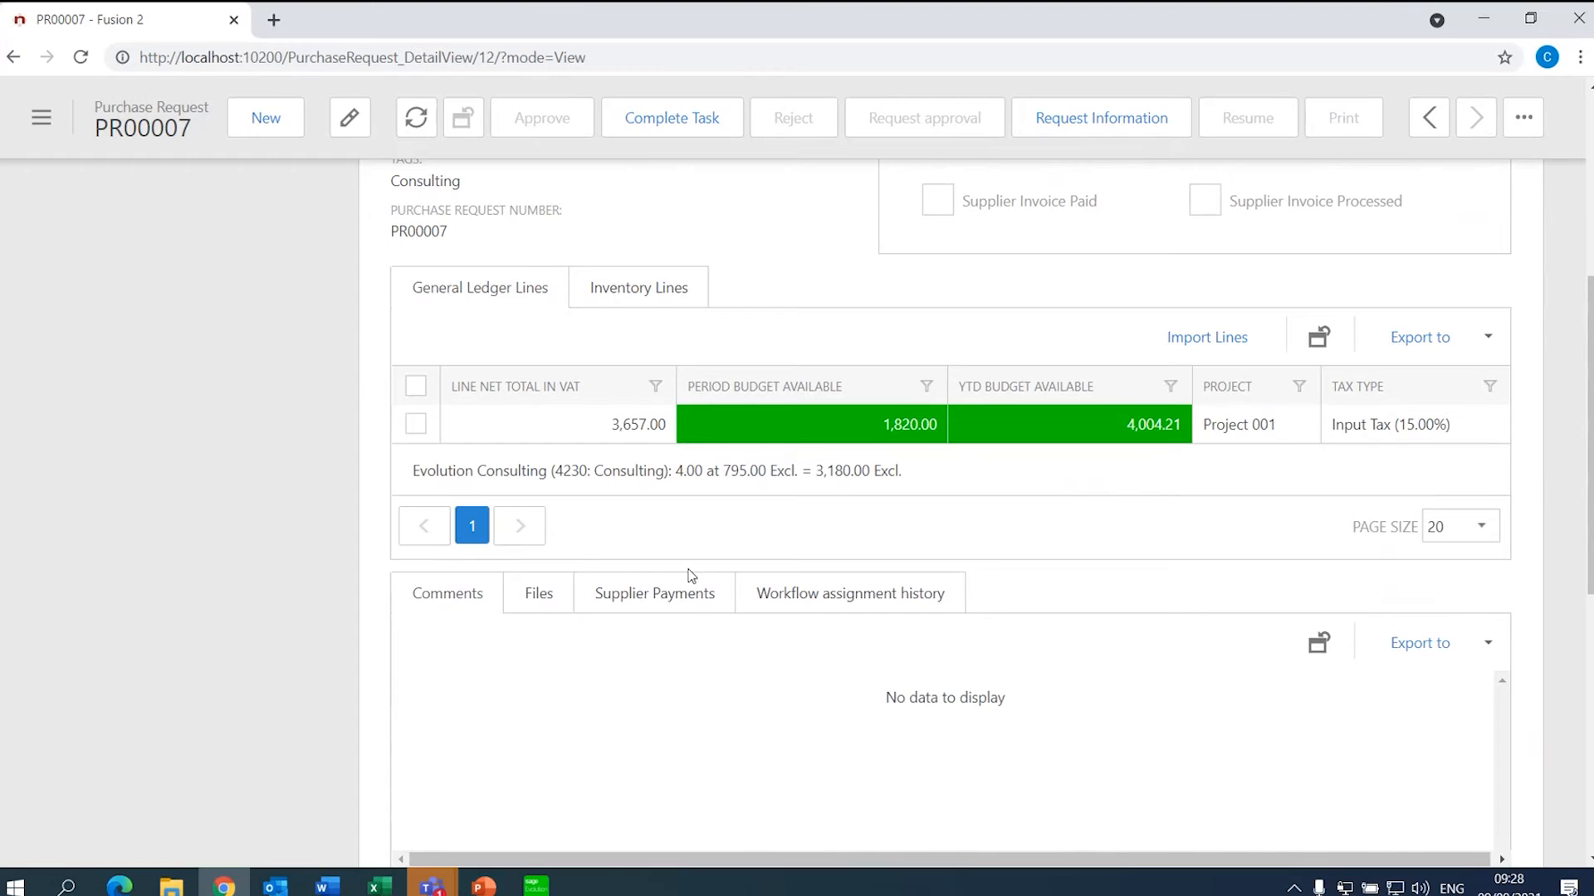
- Post the comment 'Correct Supplier allocated, please go ahead with approval' on PR00007
left_click(1523, 117)
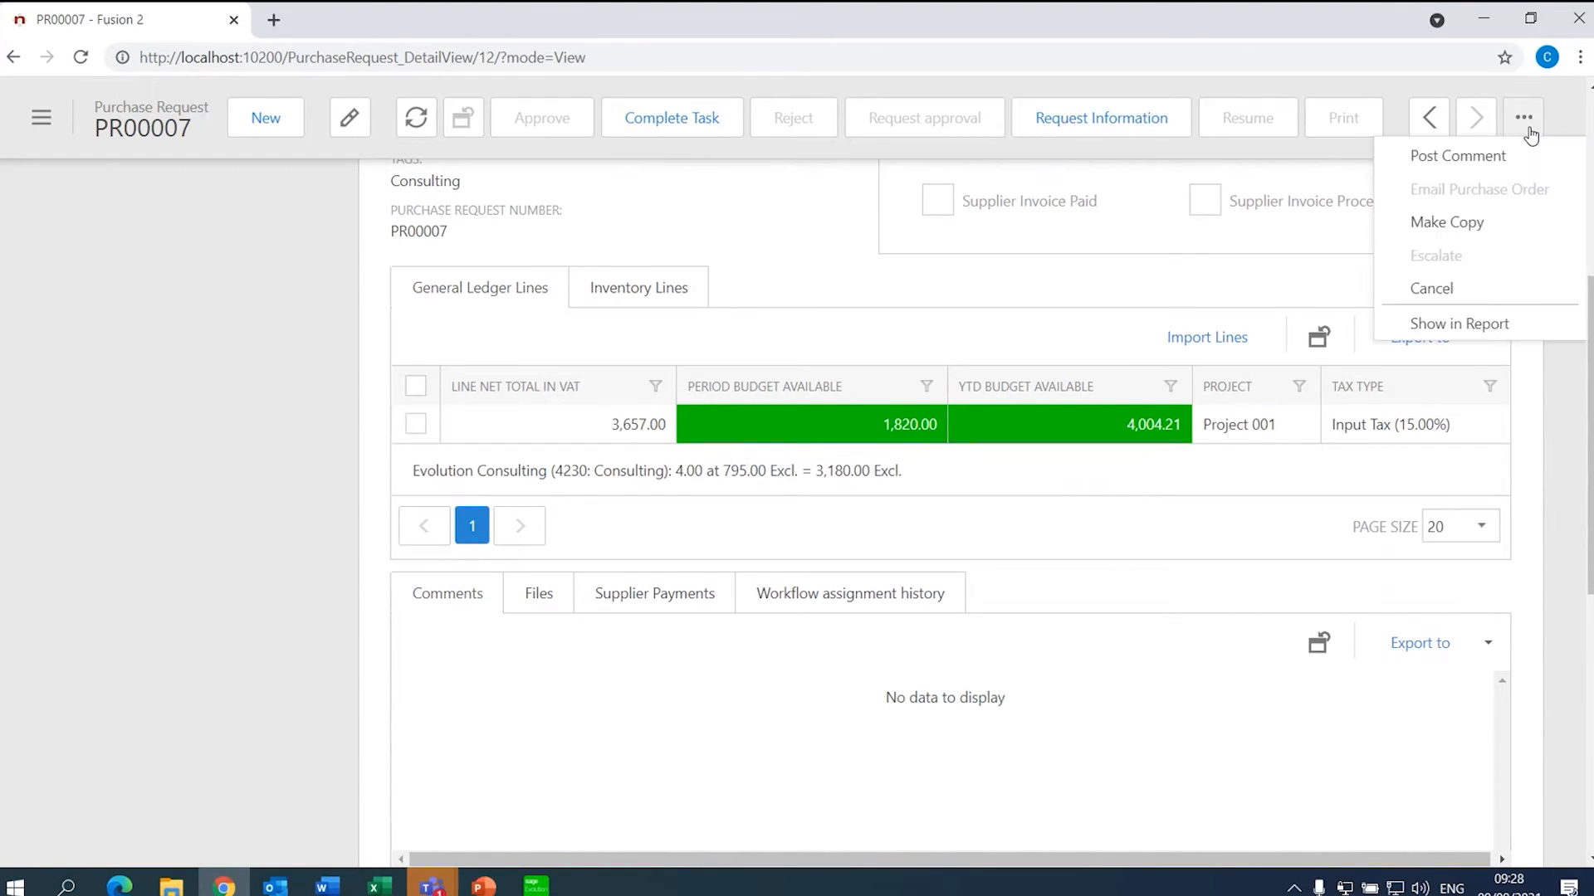
left_click(1505, 155)
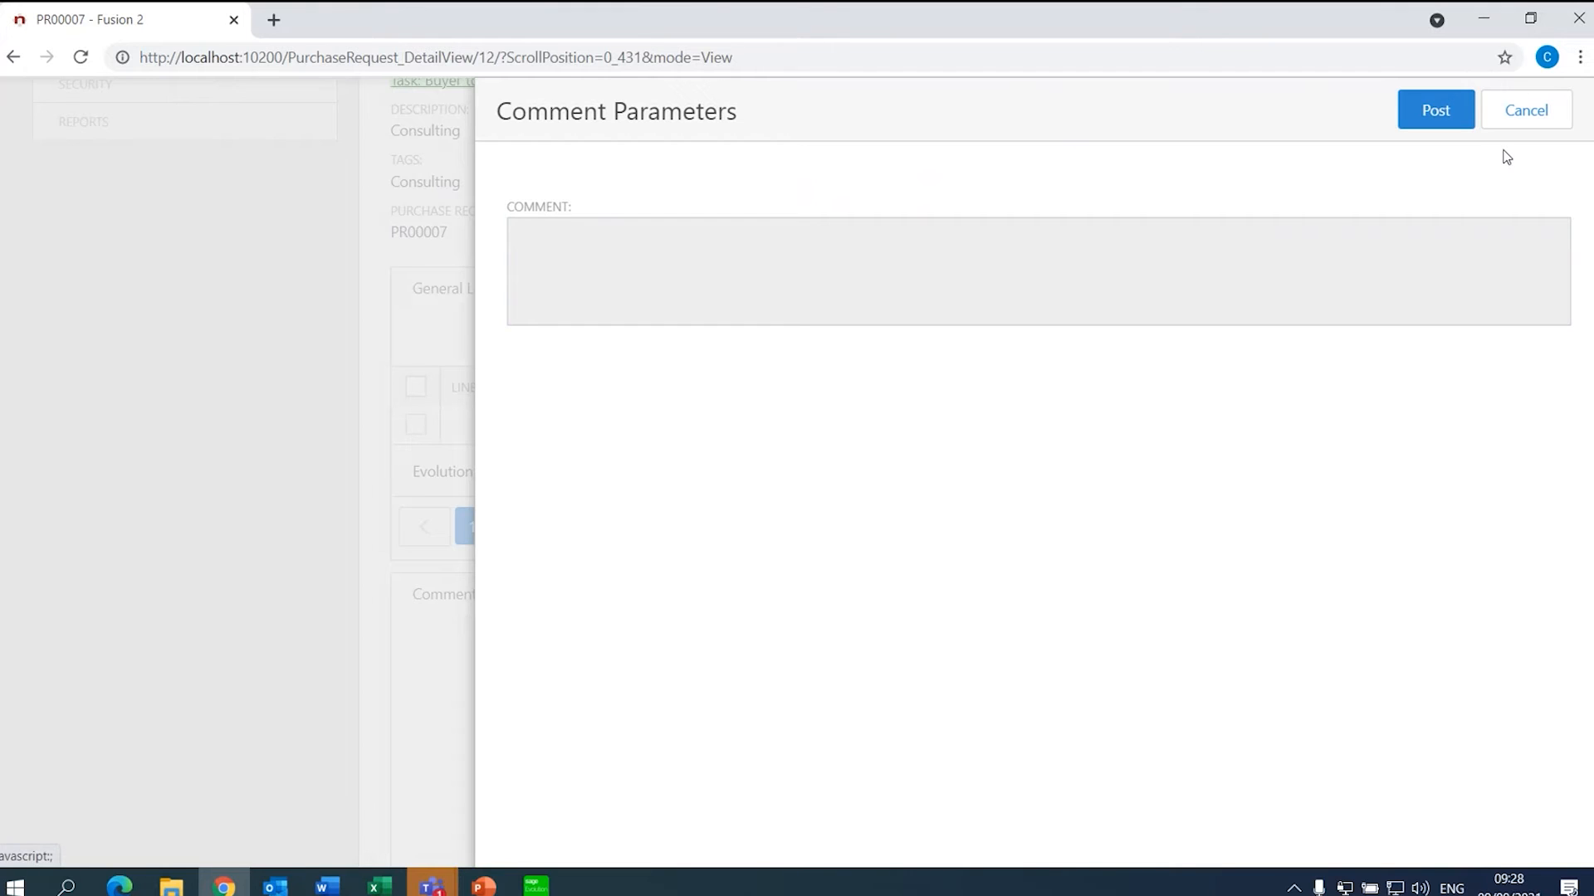
left_click(1435, 239)
type("Correct Supplier ")
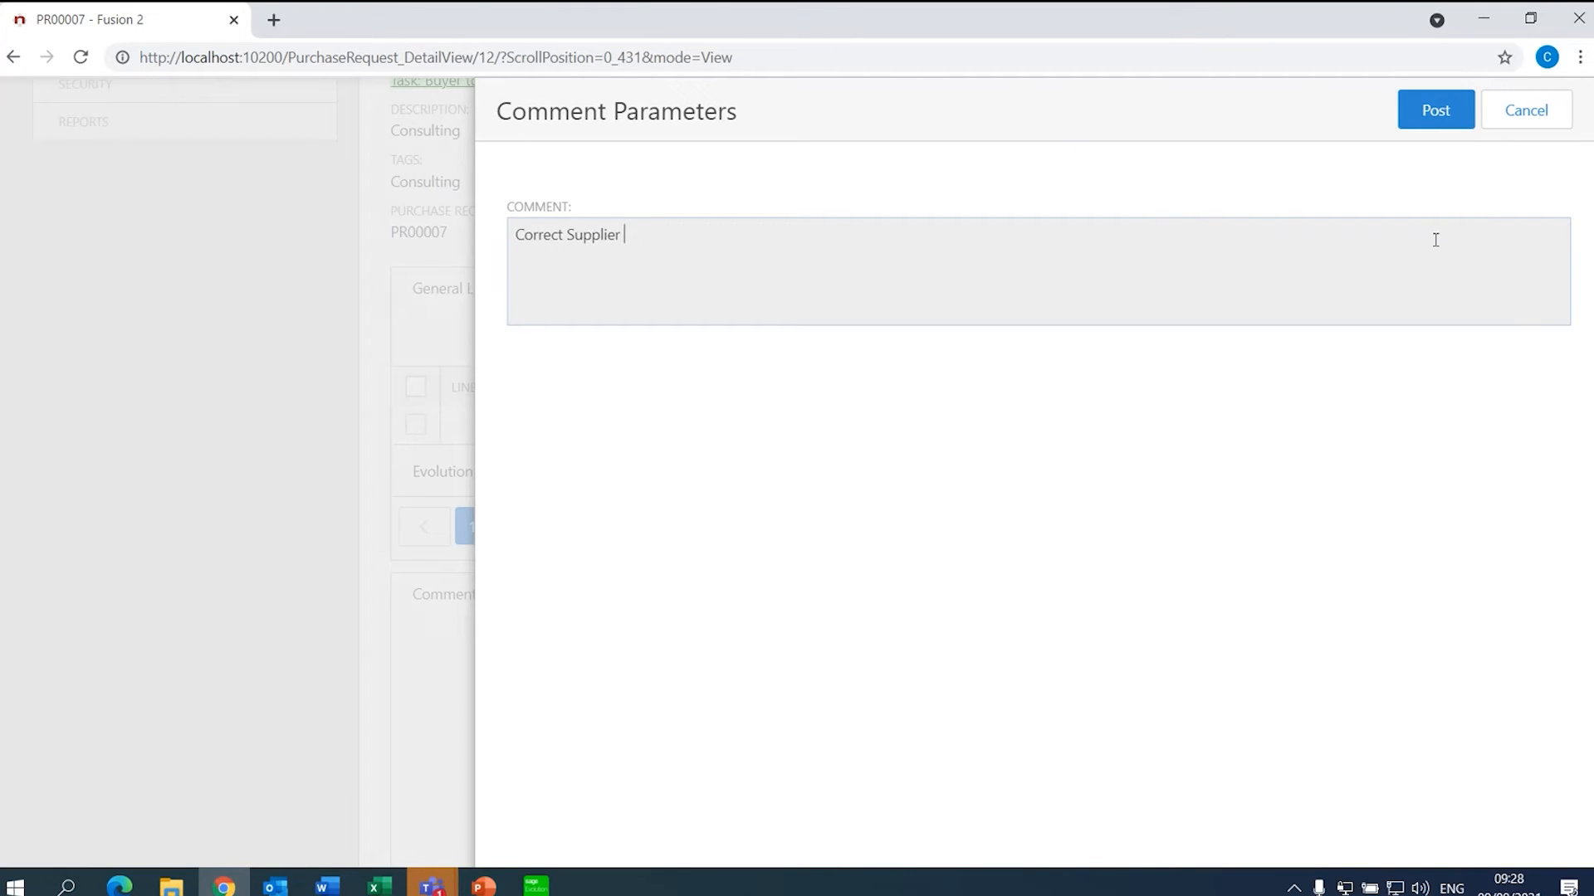
type("allocated")
key("BackSpace")
type(", please go ahead ")
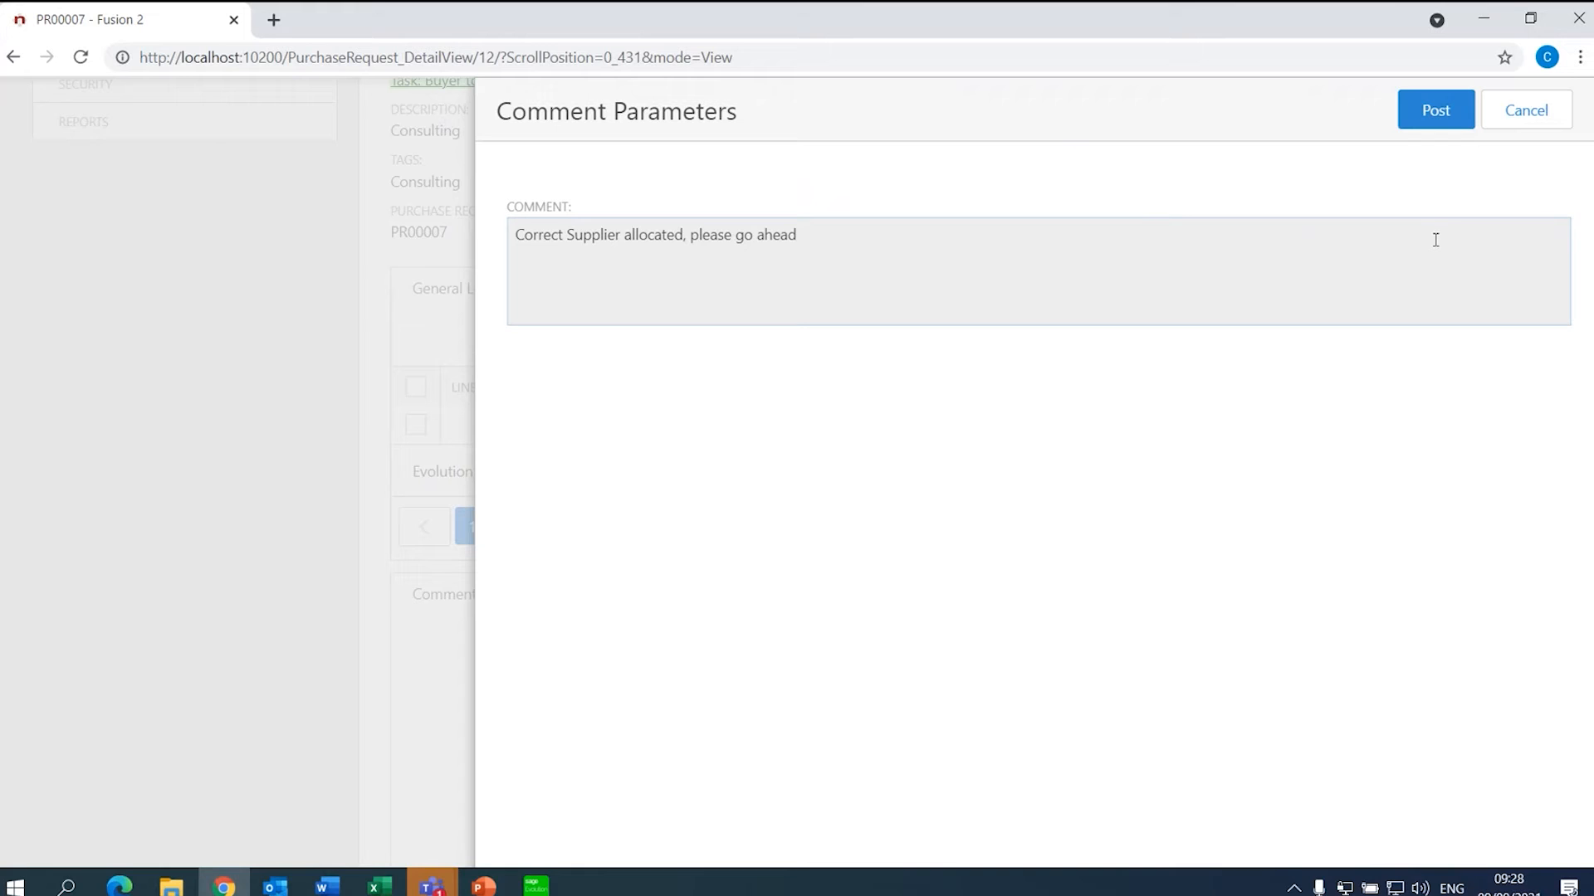
type("with approval")
left_click(1436, 111)
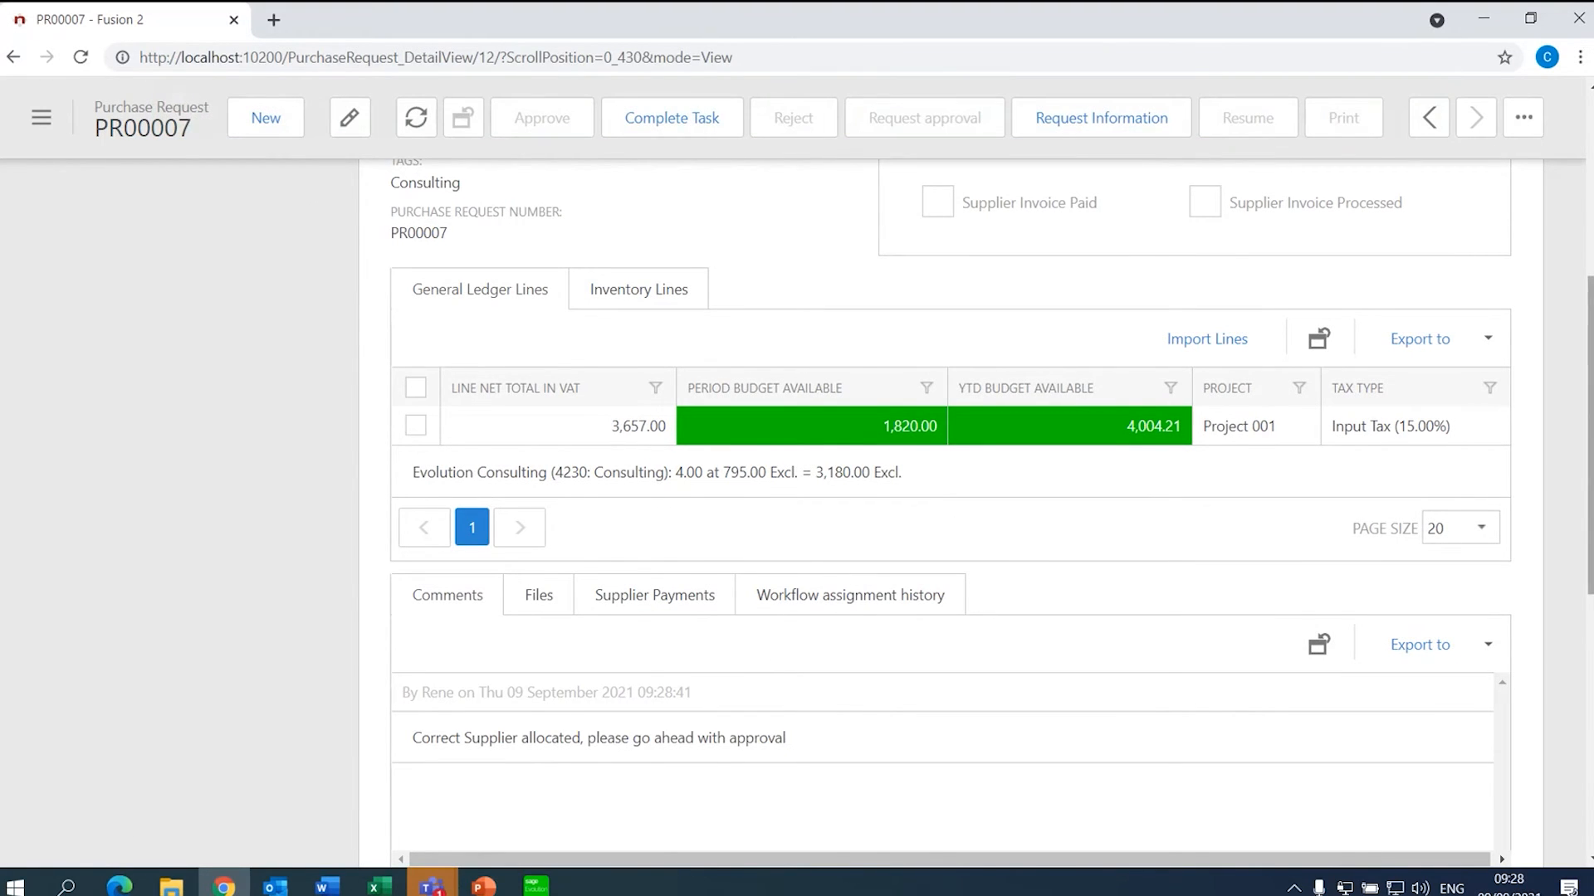
left_click_drag(1588, 432, 1584, 206)
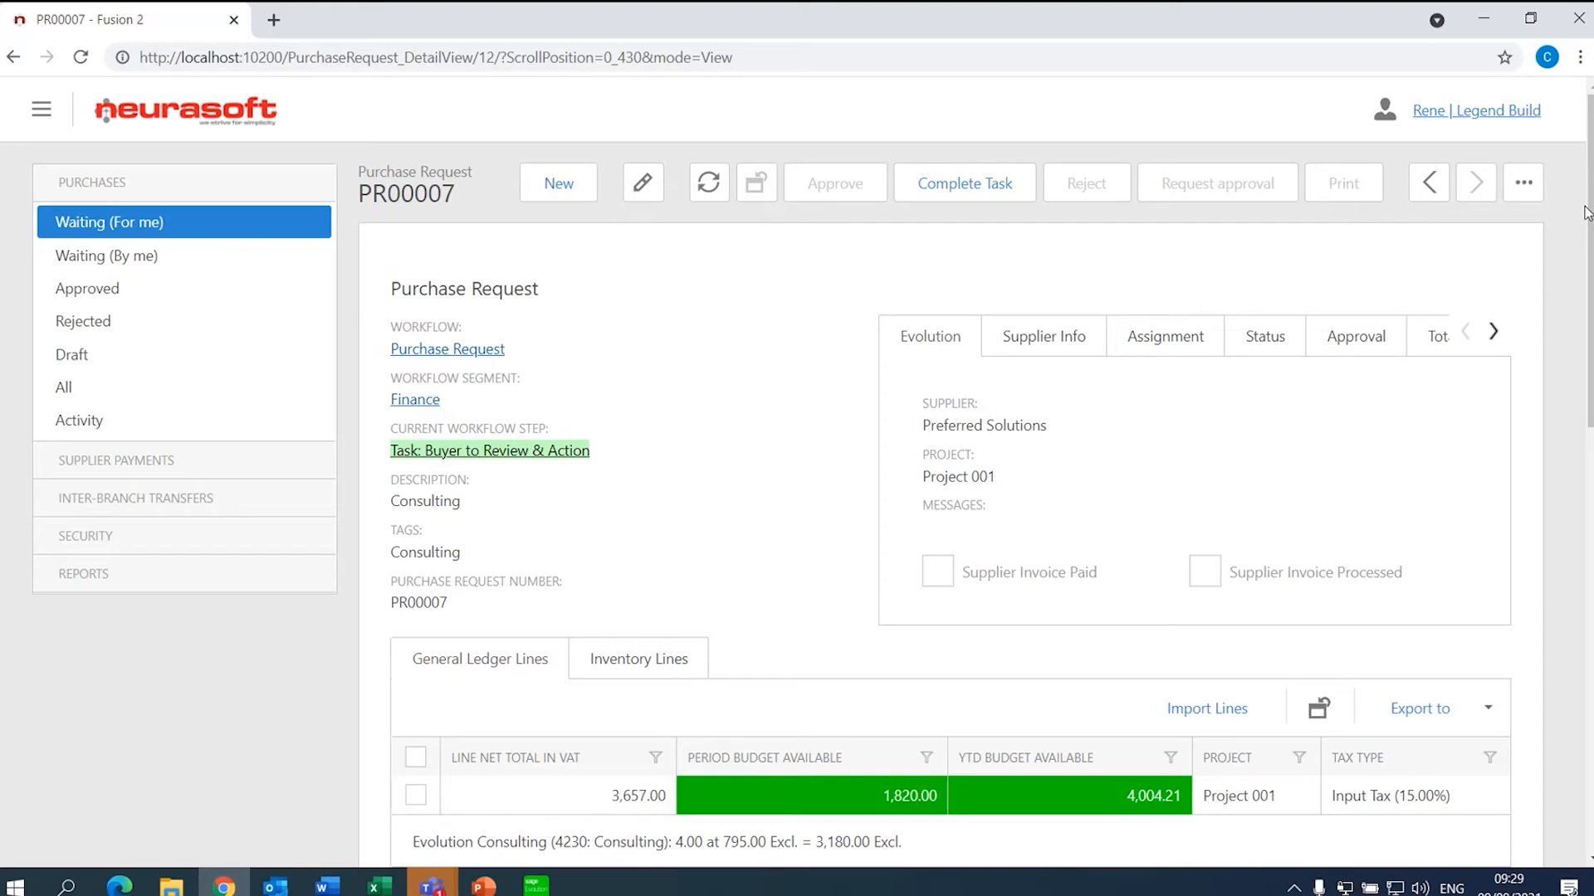
- Mark the buyer's task on PR00007 complete and list all purchase requests
left_click(978, 184)
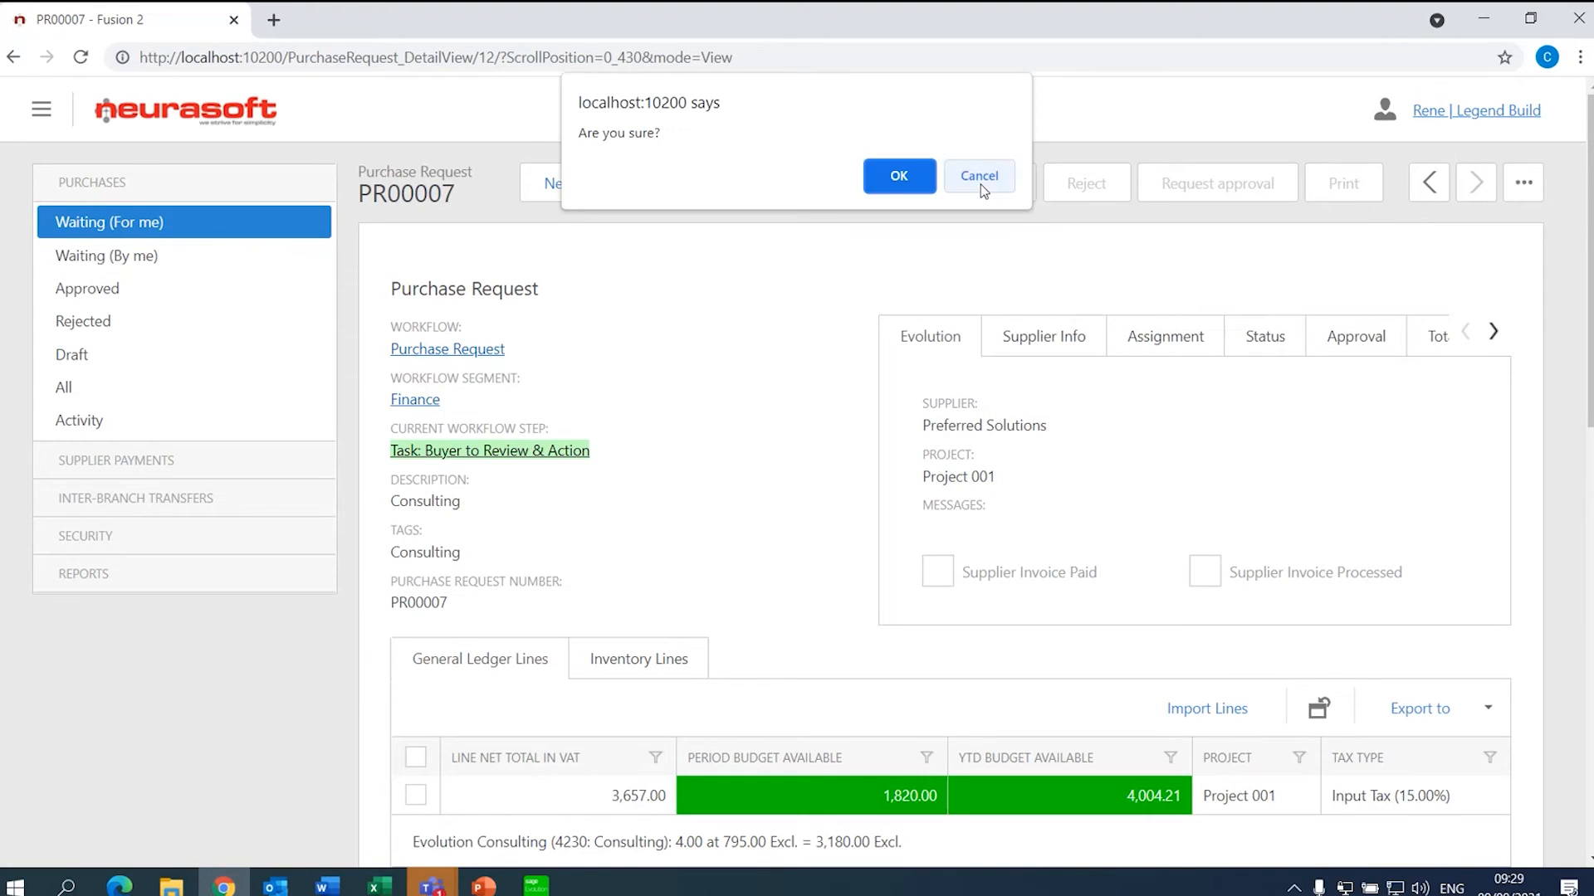
left_click(882, 170)
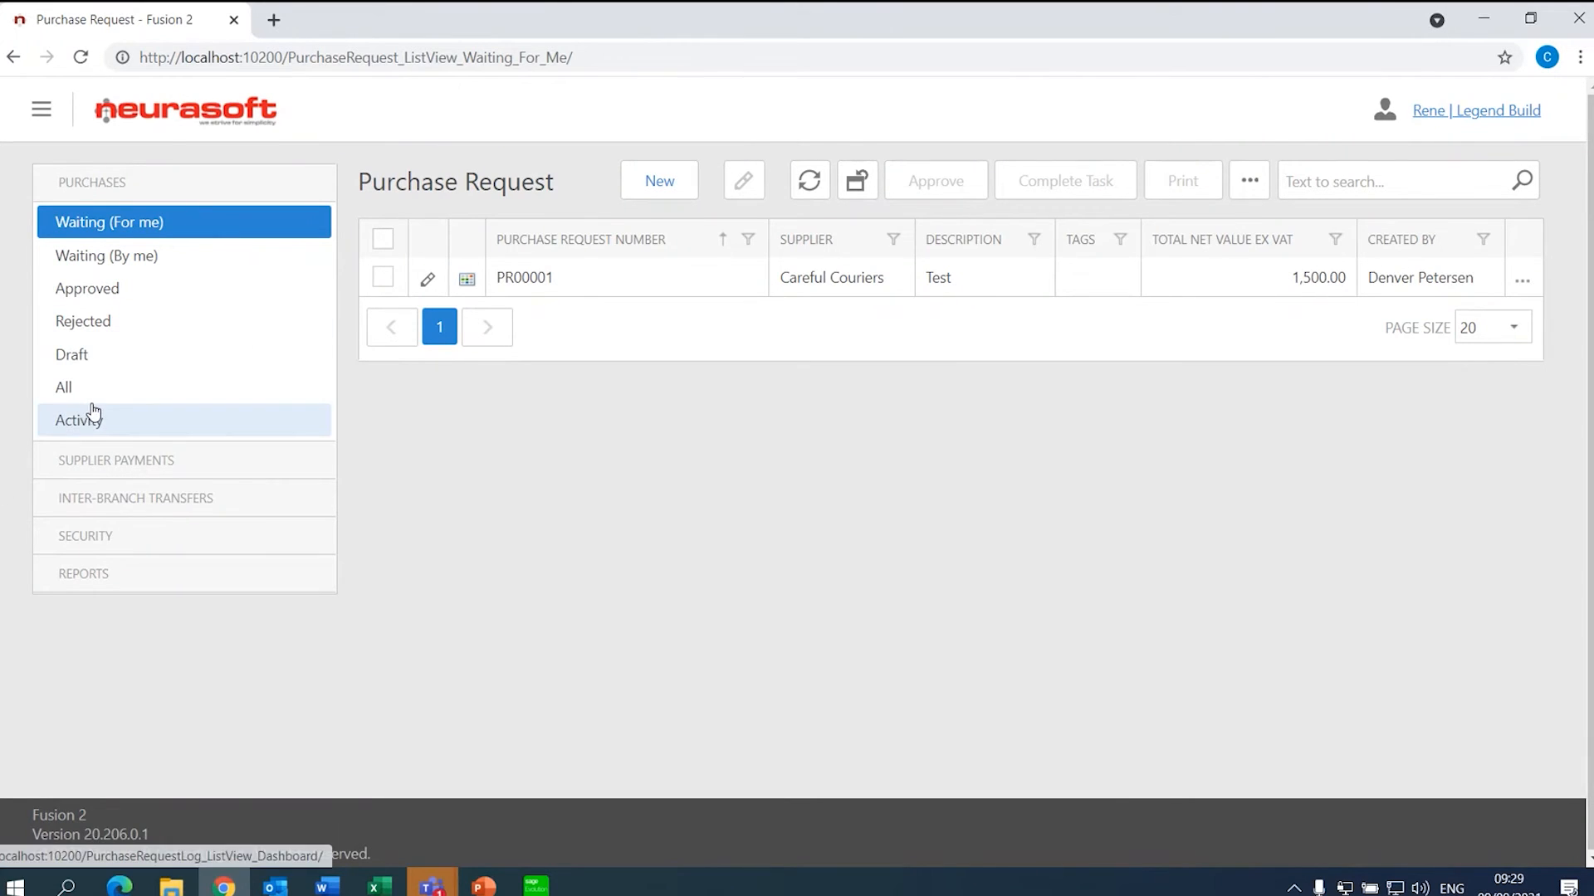
left_click(106, 378)
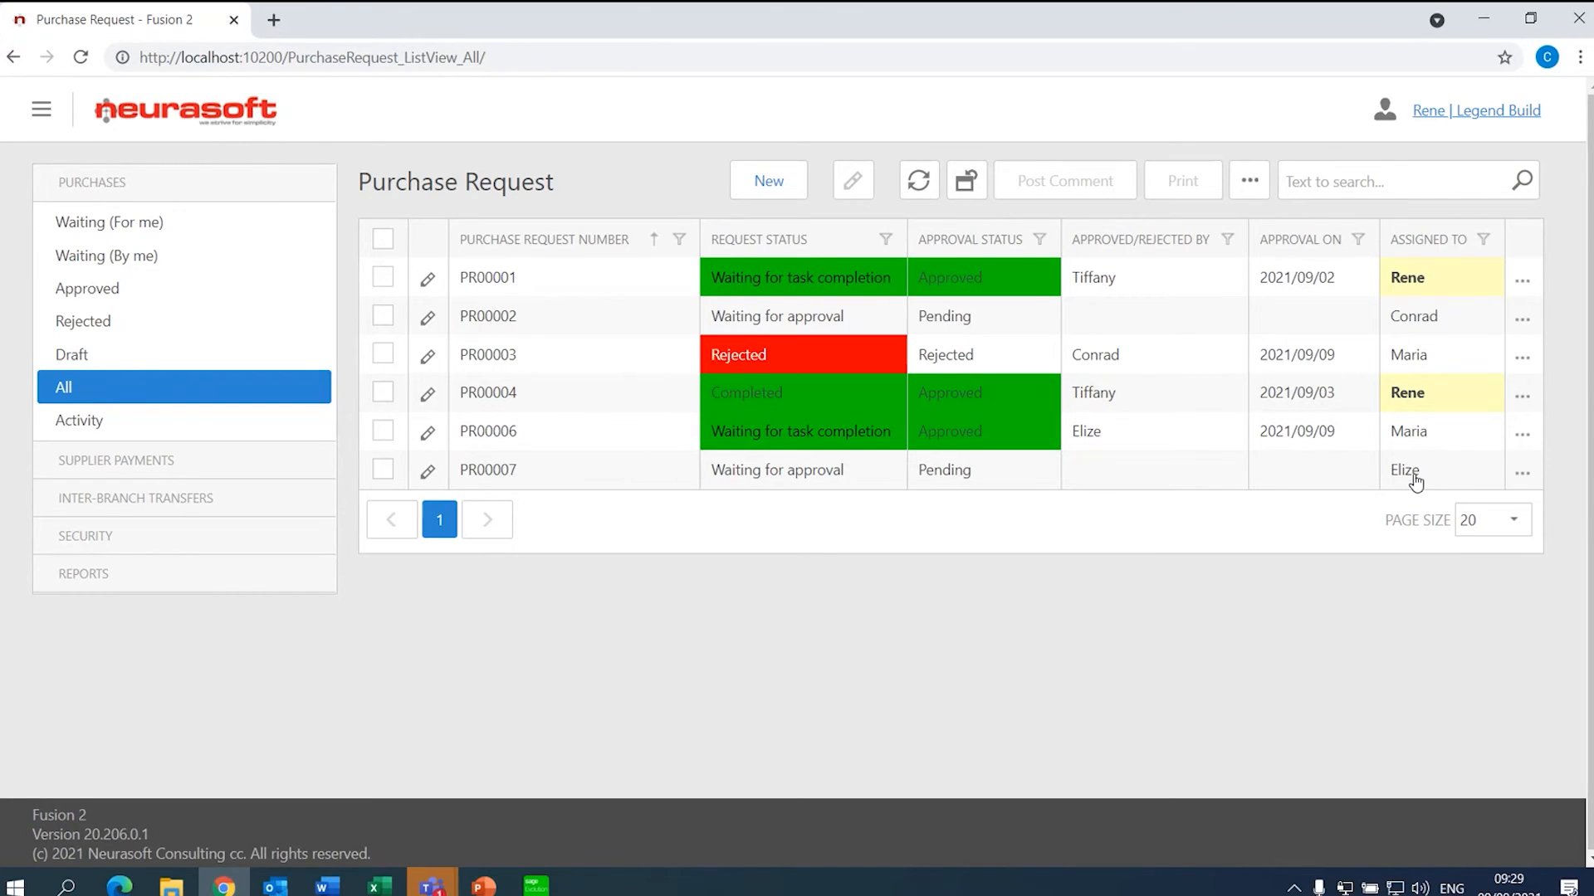
- Log back in as the approving user and start rejecting PR00007 from Waiting (For me)
left_click(1460, 111)
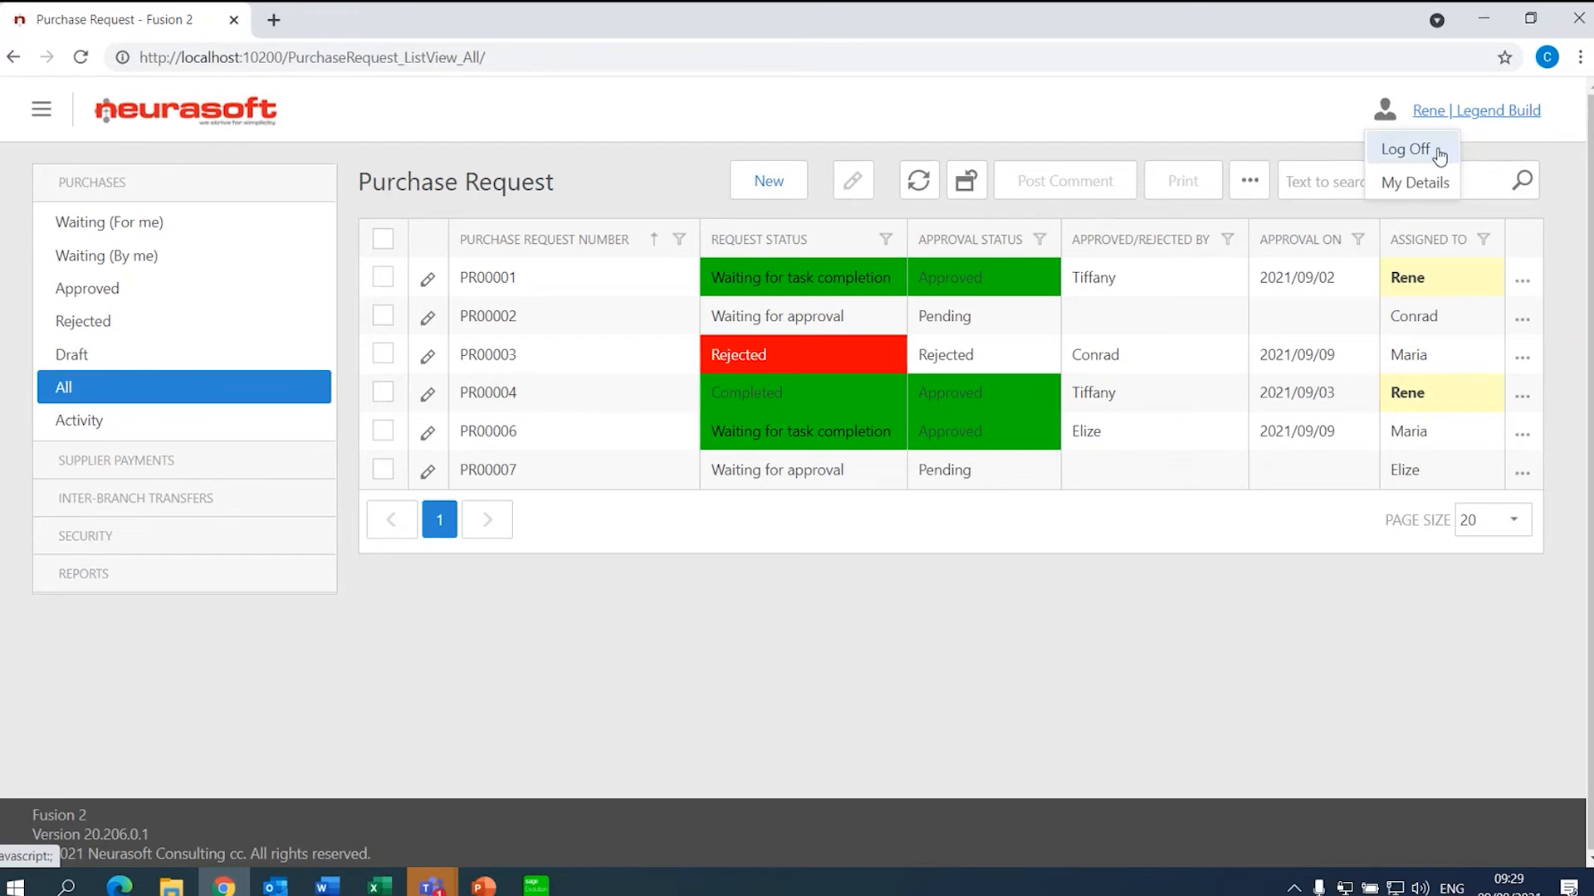
left_click(1403, 149)
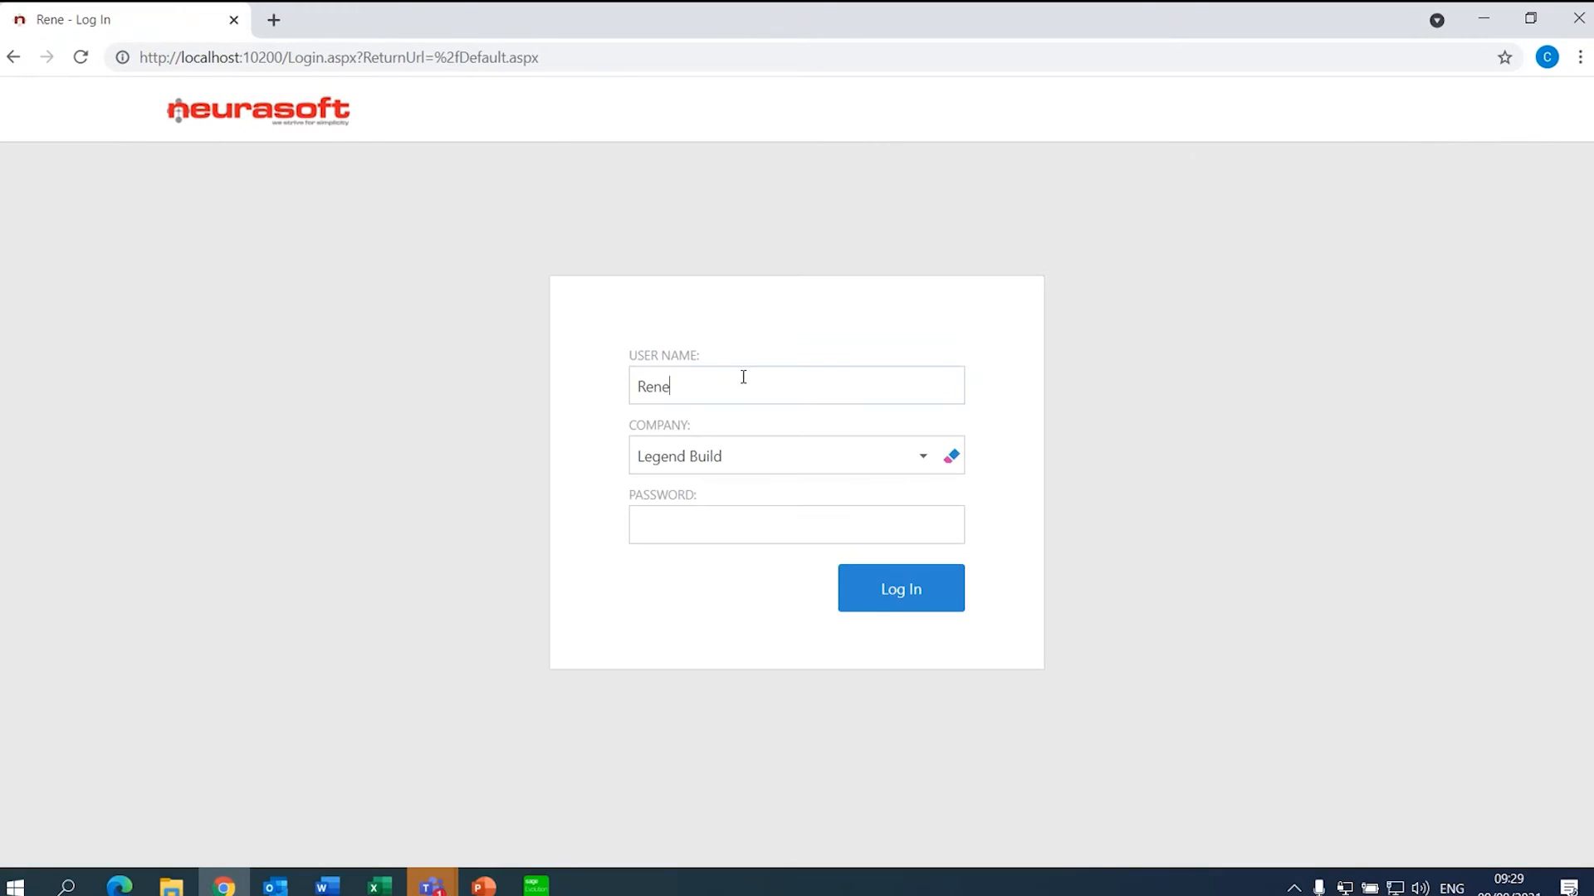
double_click(647, 386)
type("Elsa")
key("Return")
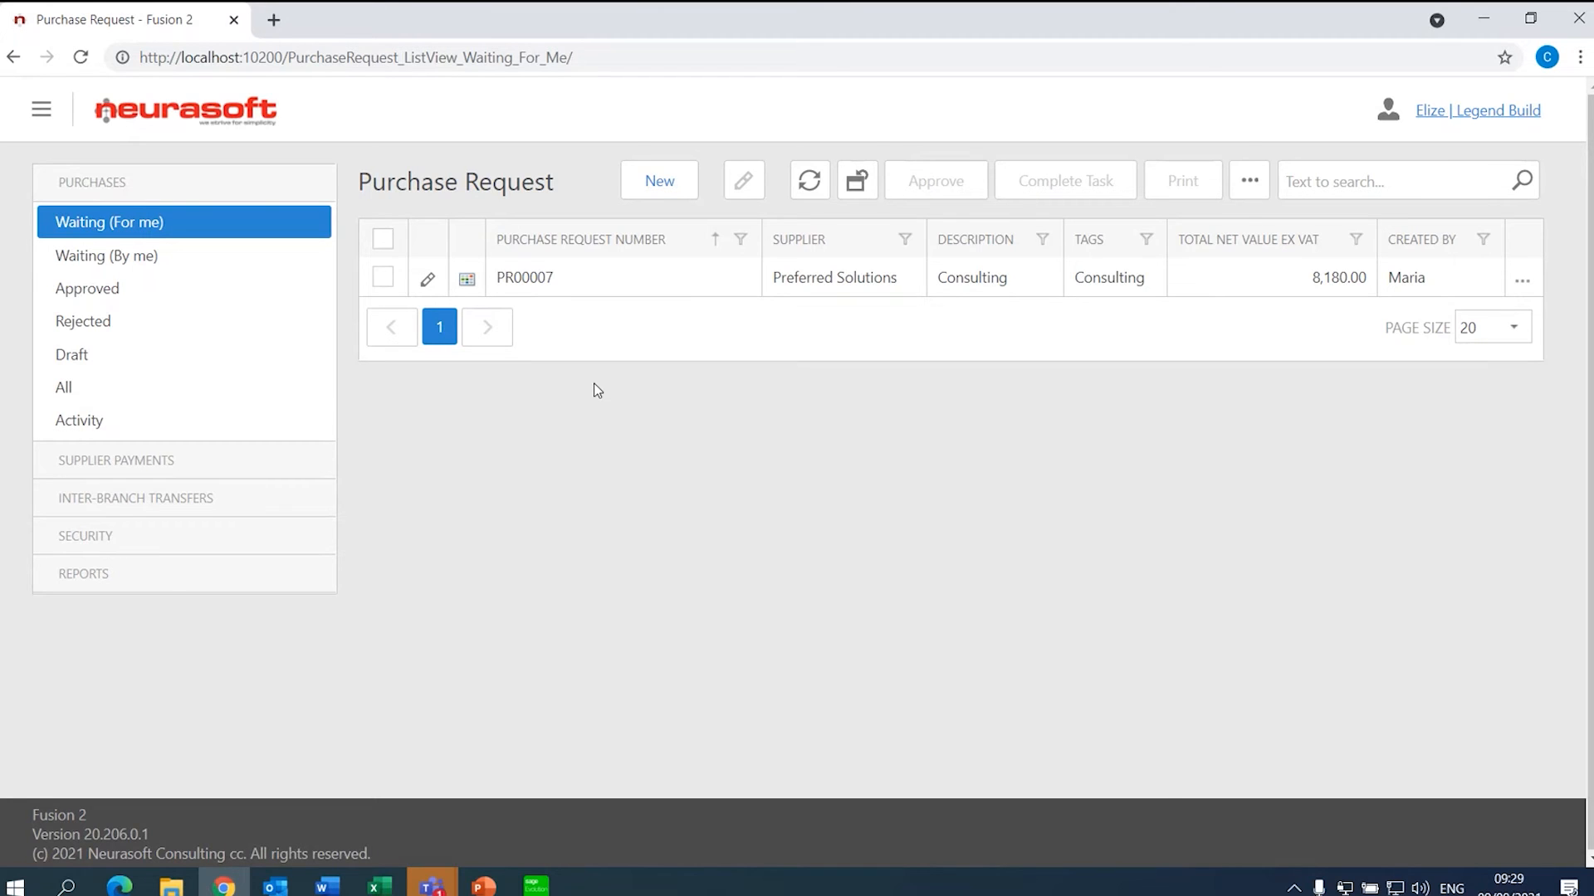
left_click(581, 275)
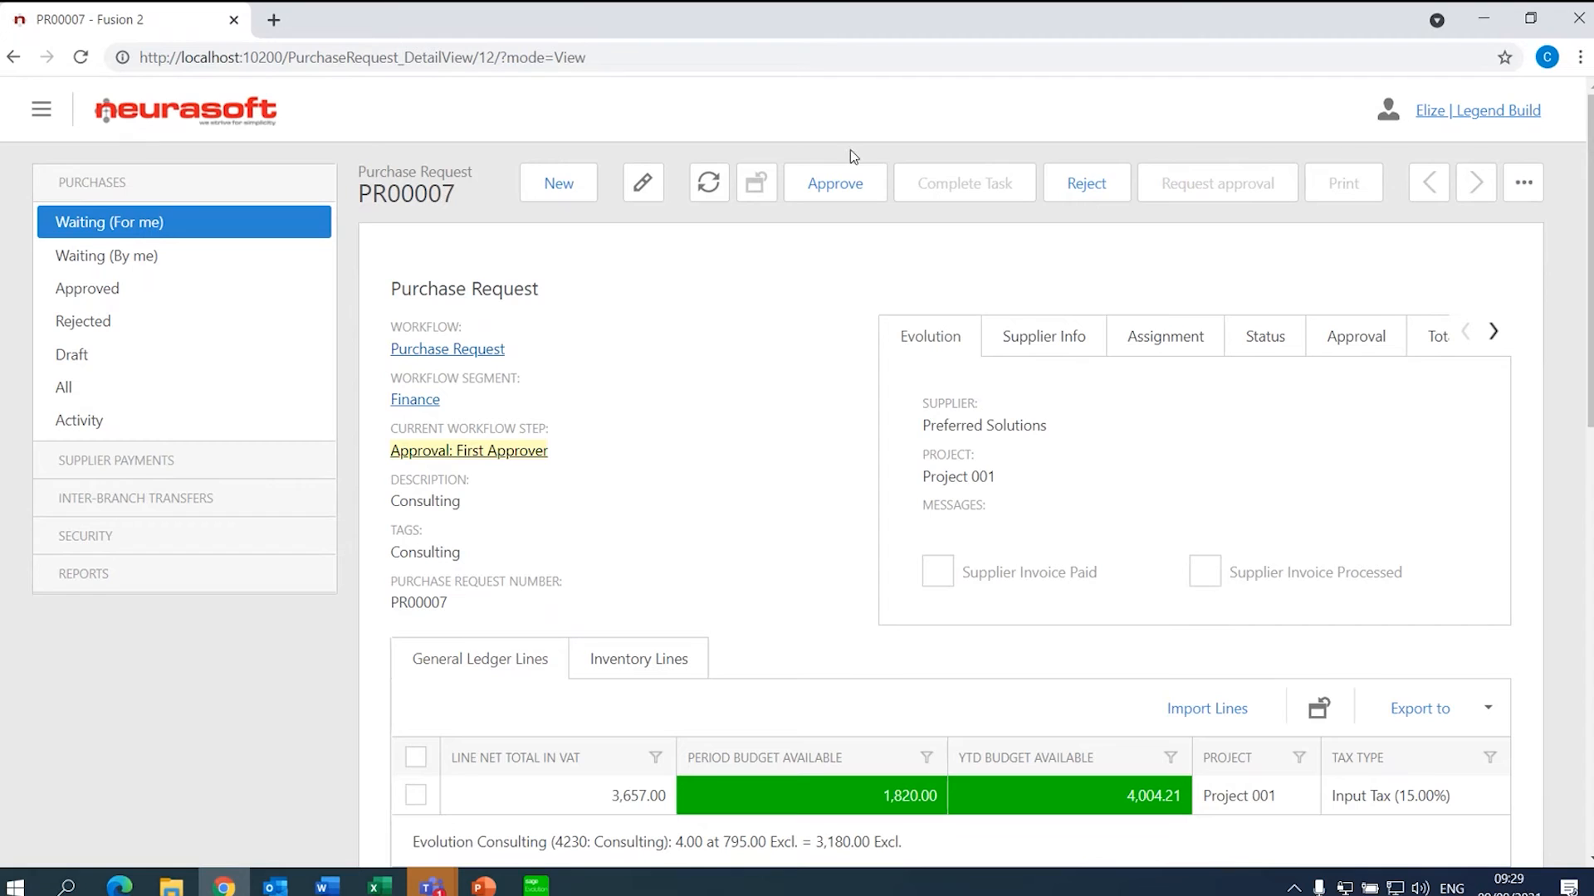
left_click(1067, 188)
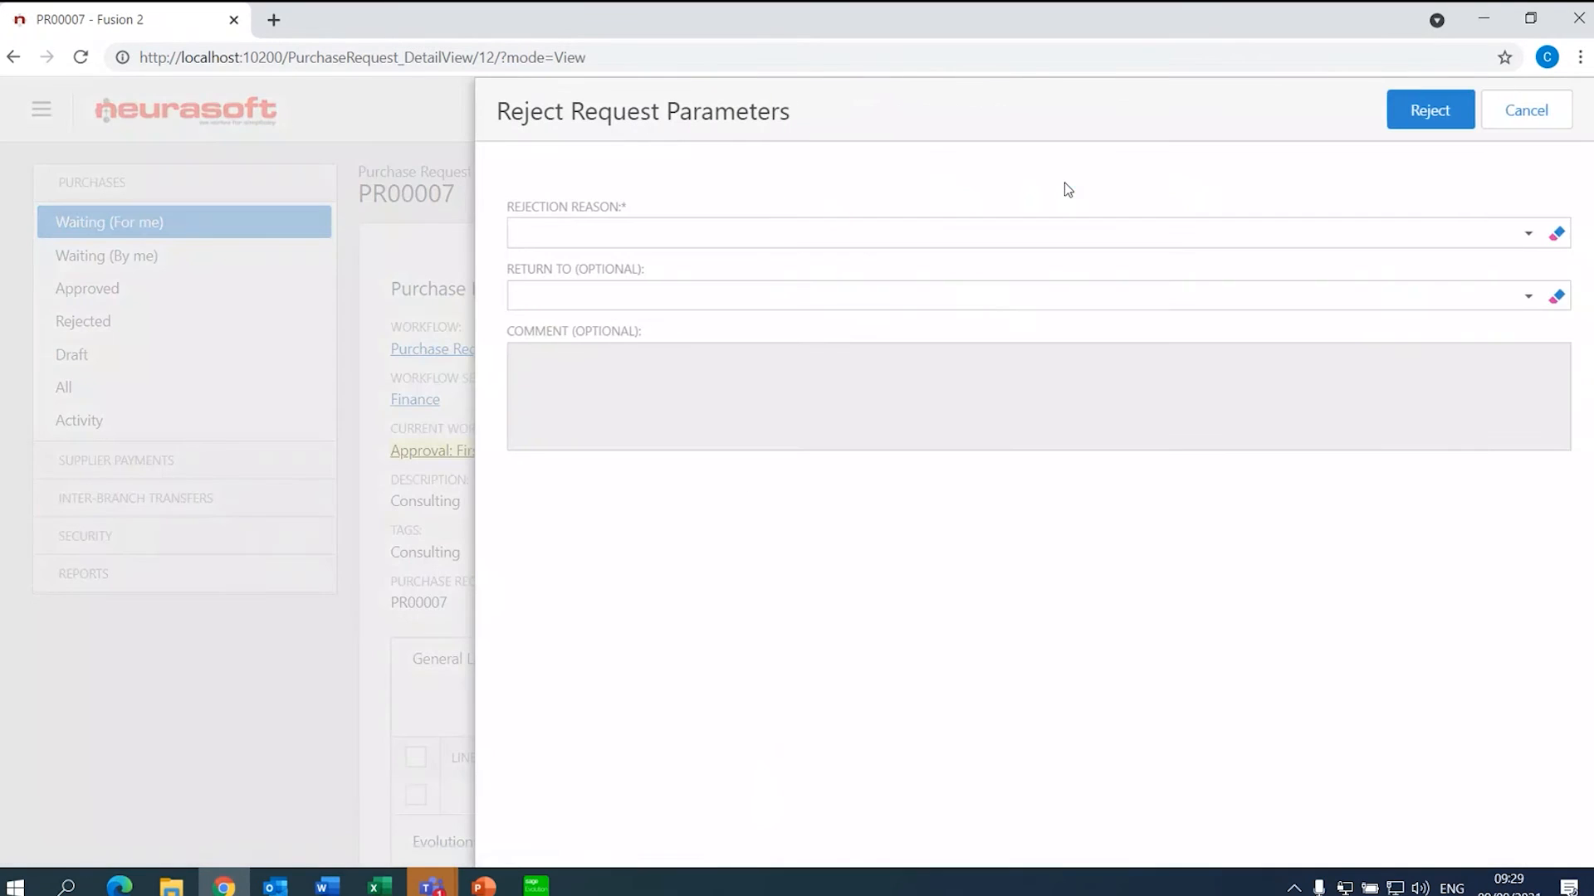
- Set the rejection reason to Incorrect supplier, check Return To and Comment, then cancel
left_click(1532, 237)
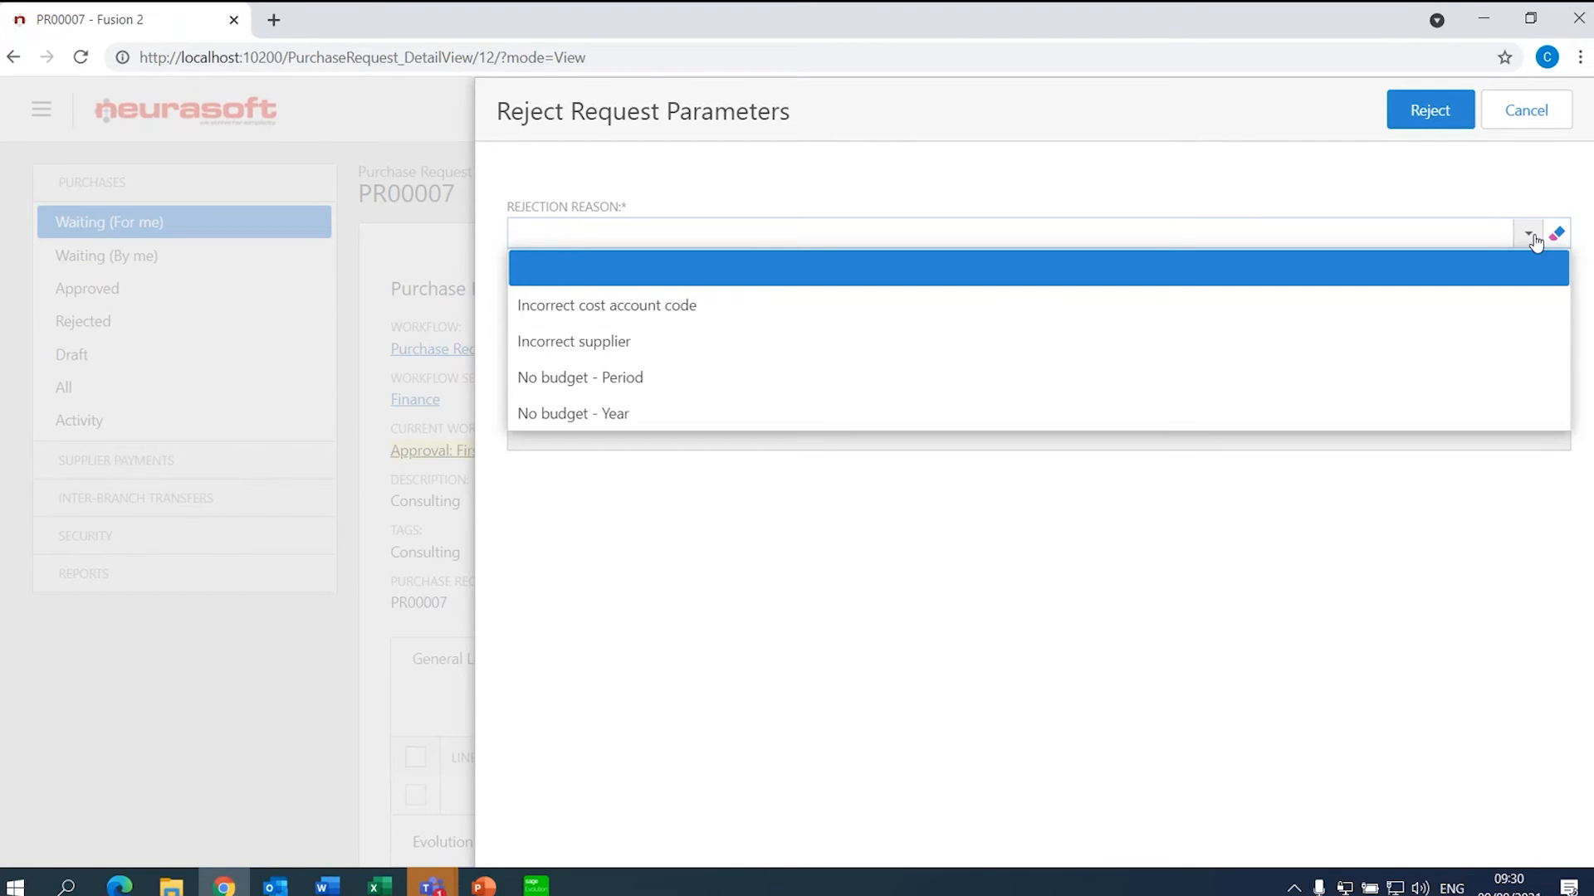
left_click(1209, 351)
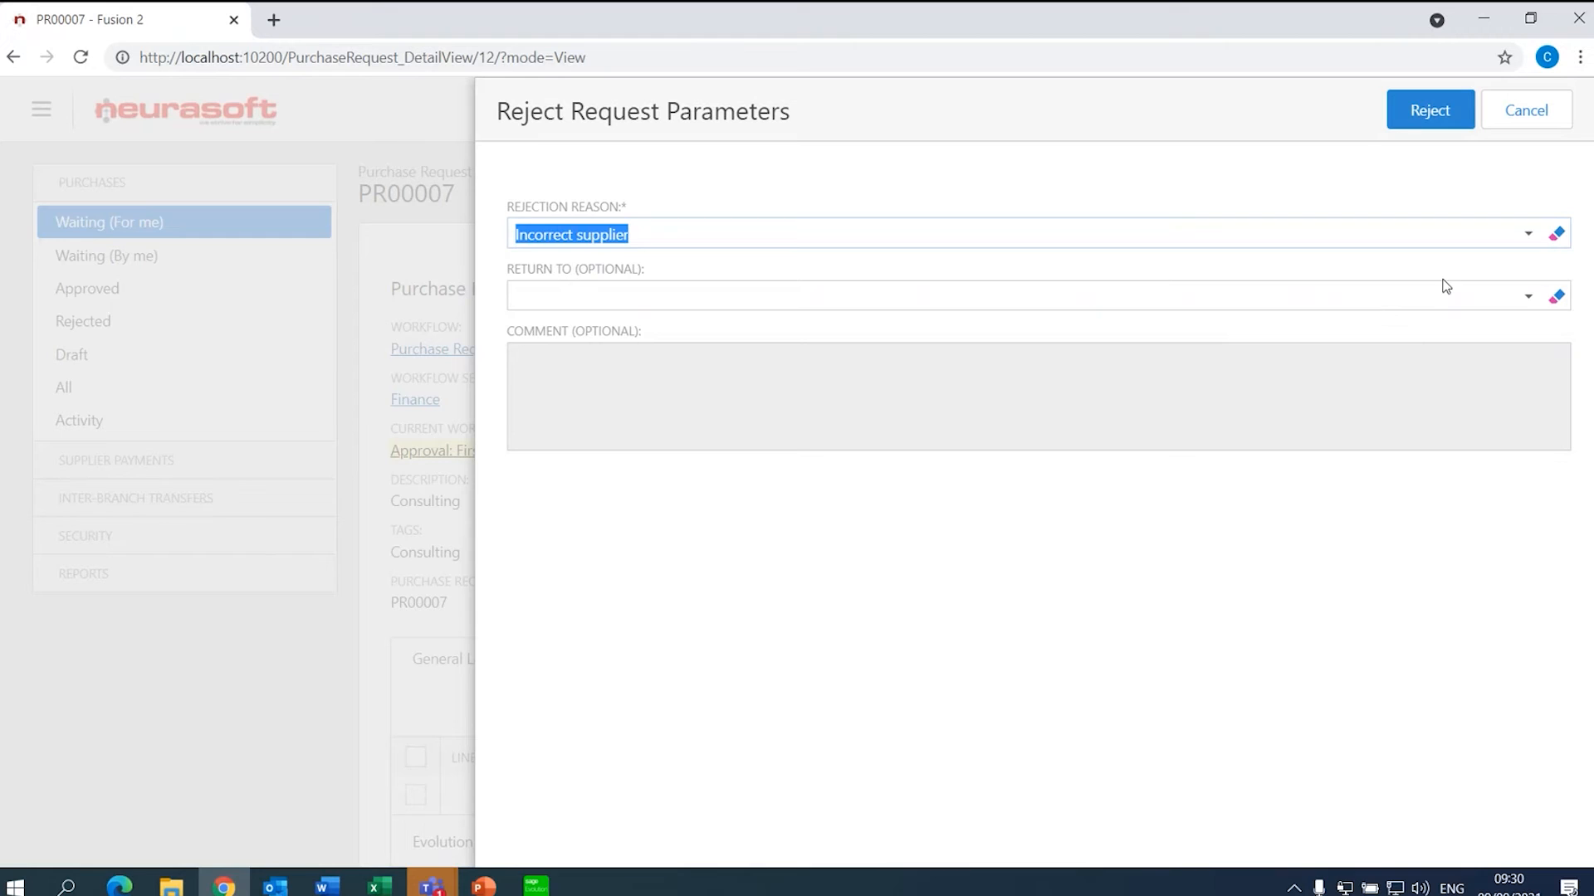
left_click(1527, 296)
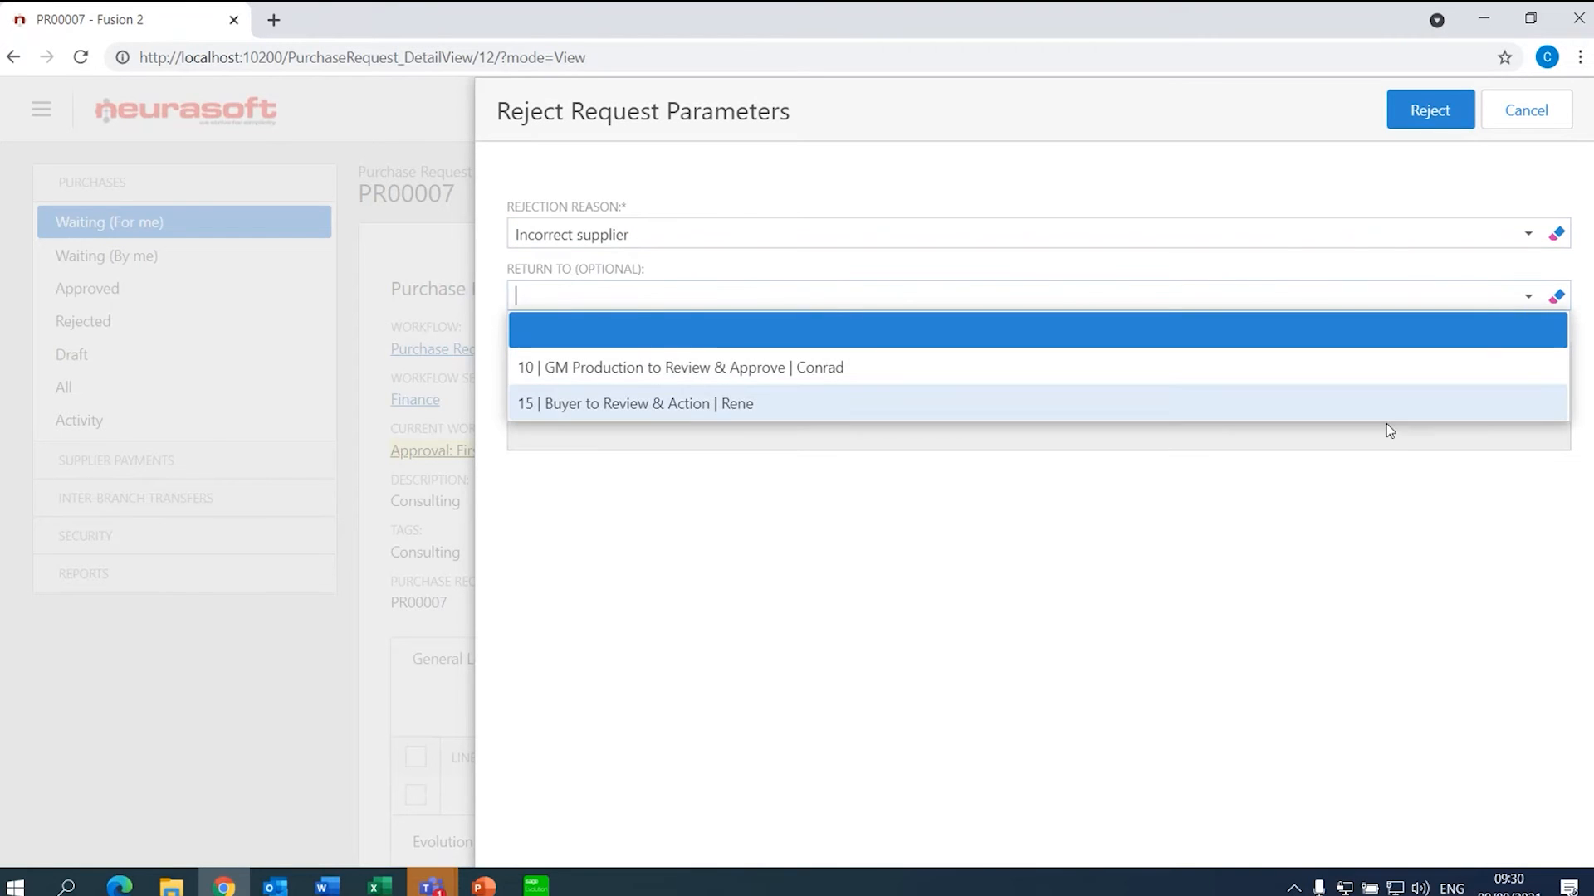
left_click(1369, 458)
left_click(1164, 354)
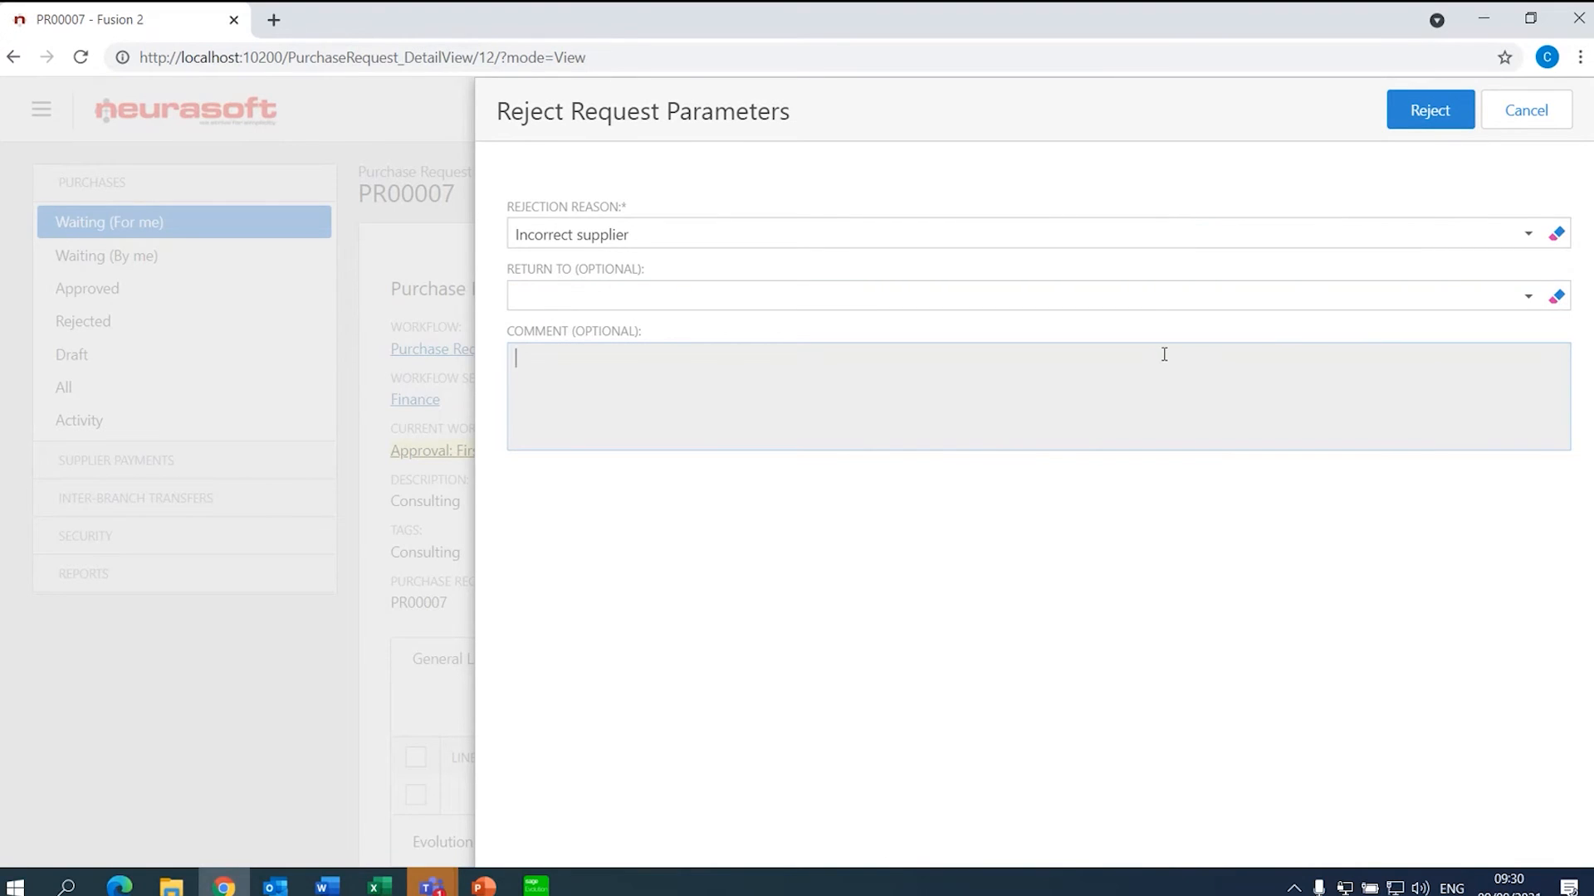
left_click(1546, 116)
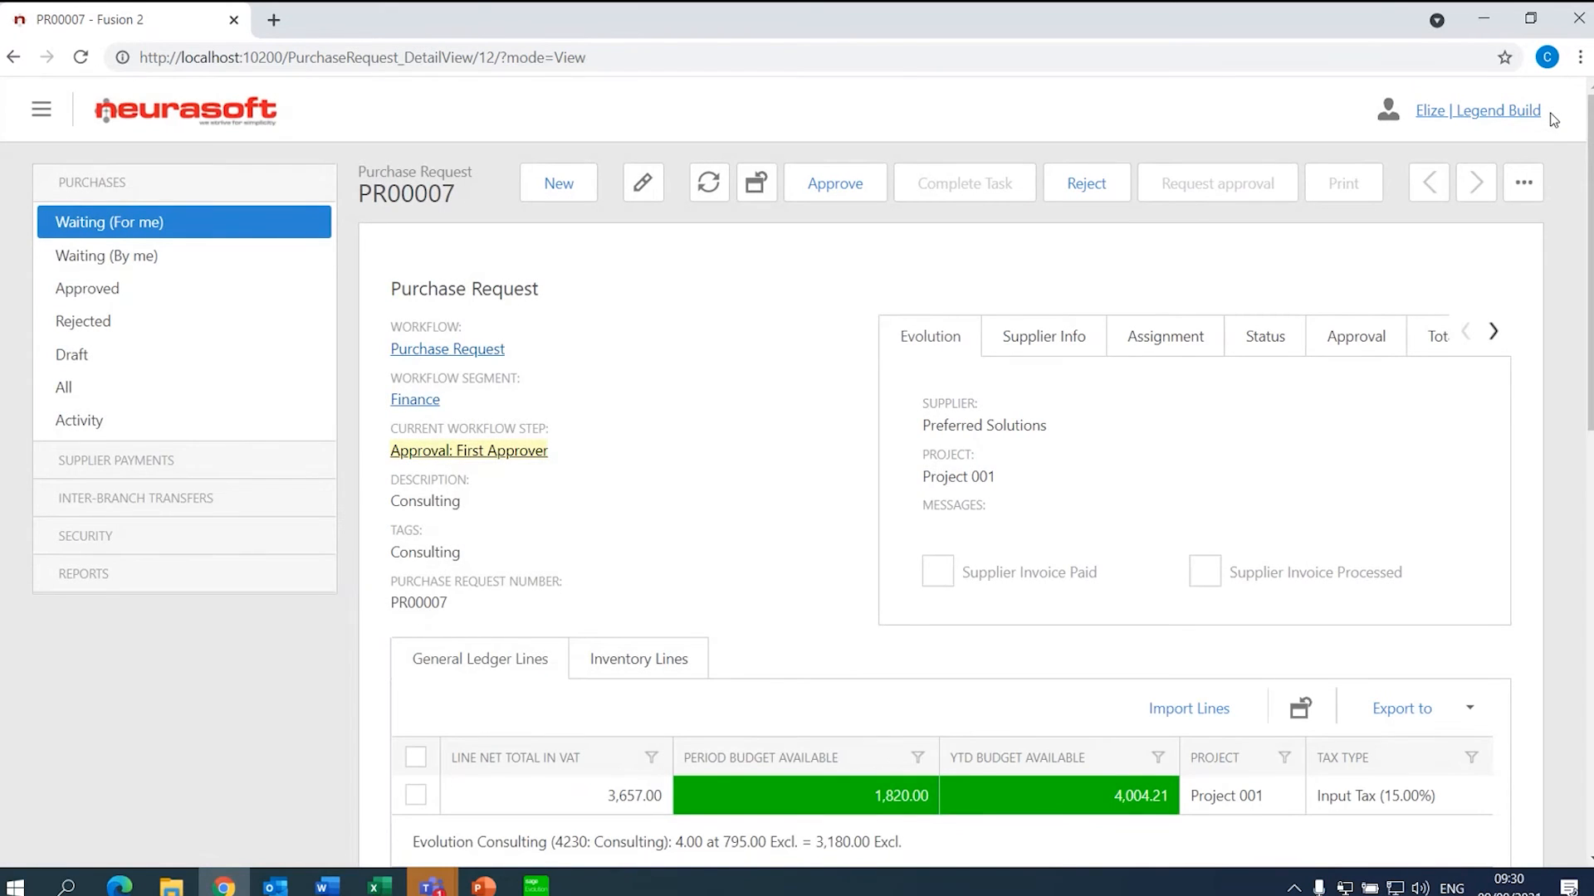
- Request information on PR00007 from a colleague with the comment 'Please check Supplier Balance'
left_click(1526, 185)
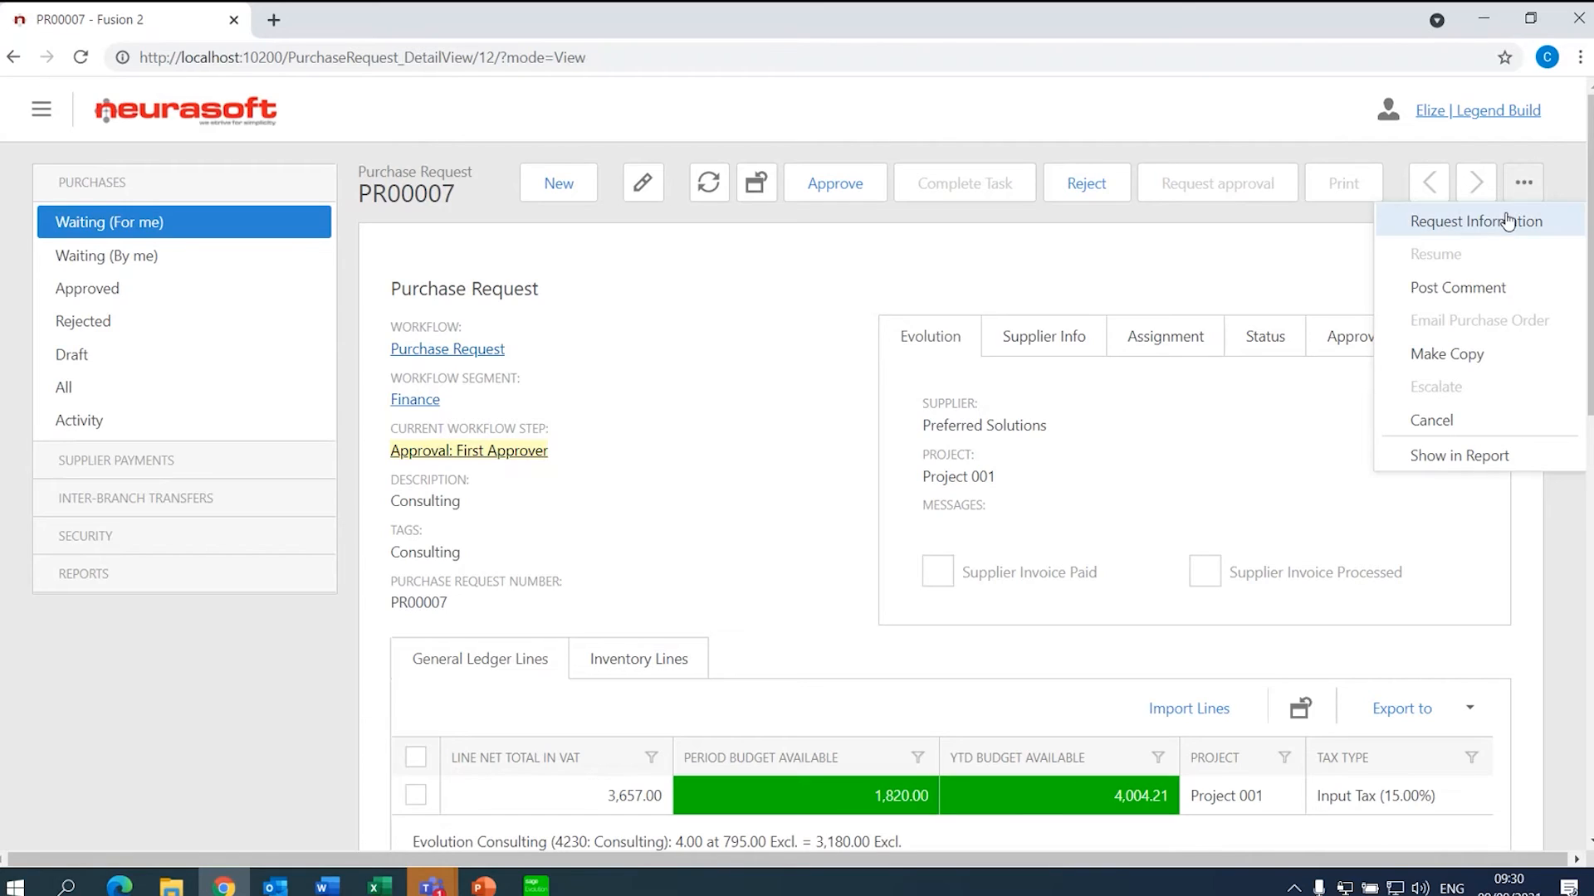
left_click(1503, 221)
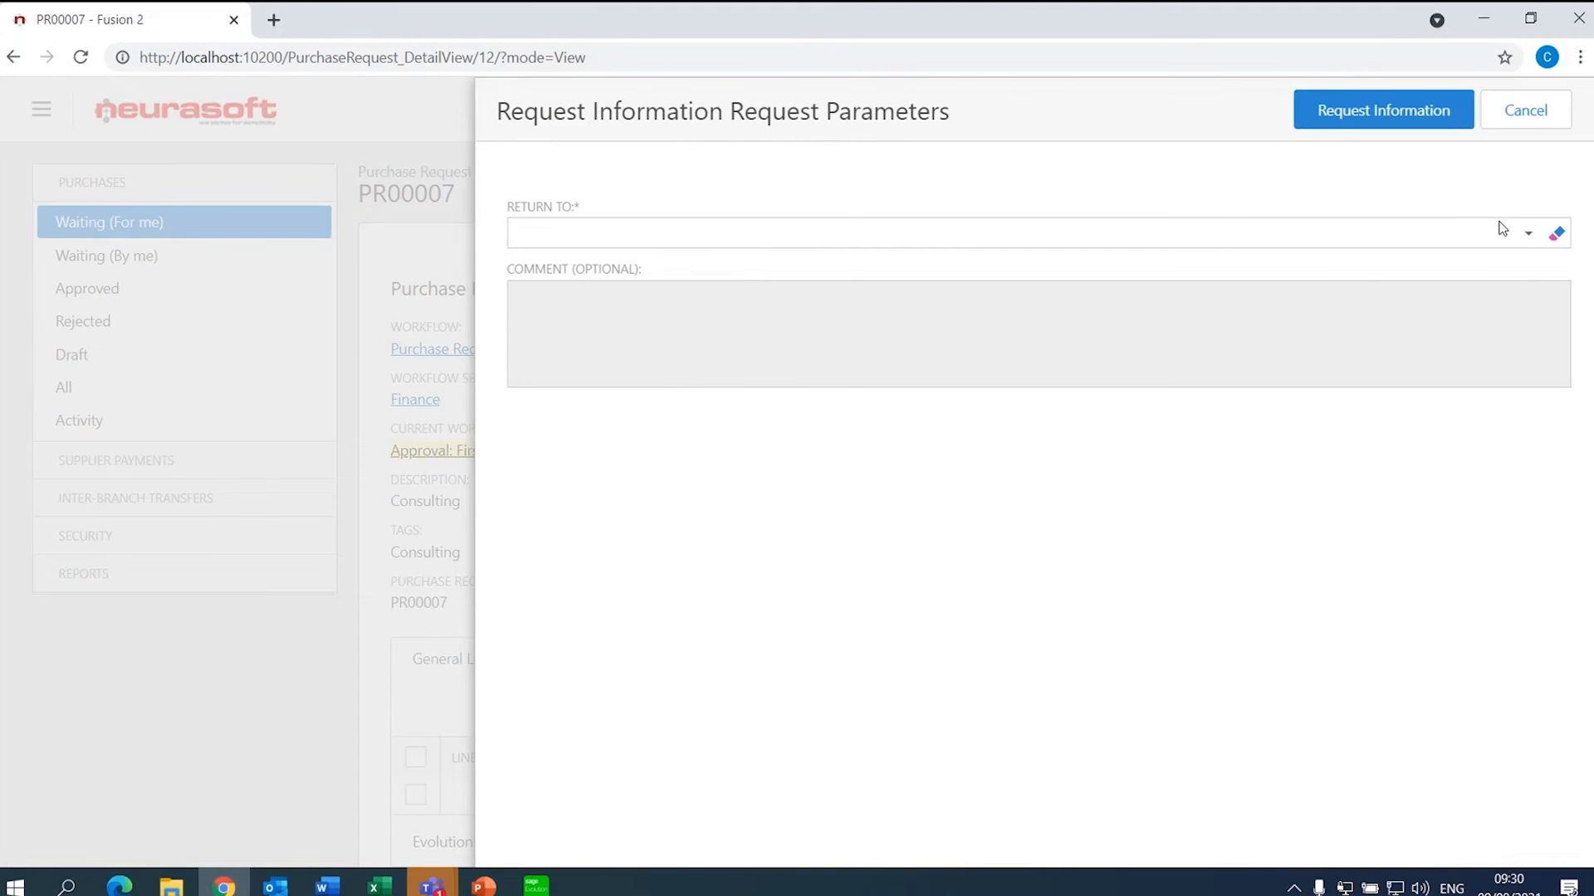
left_click(1526, 236)
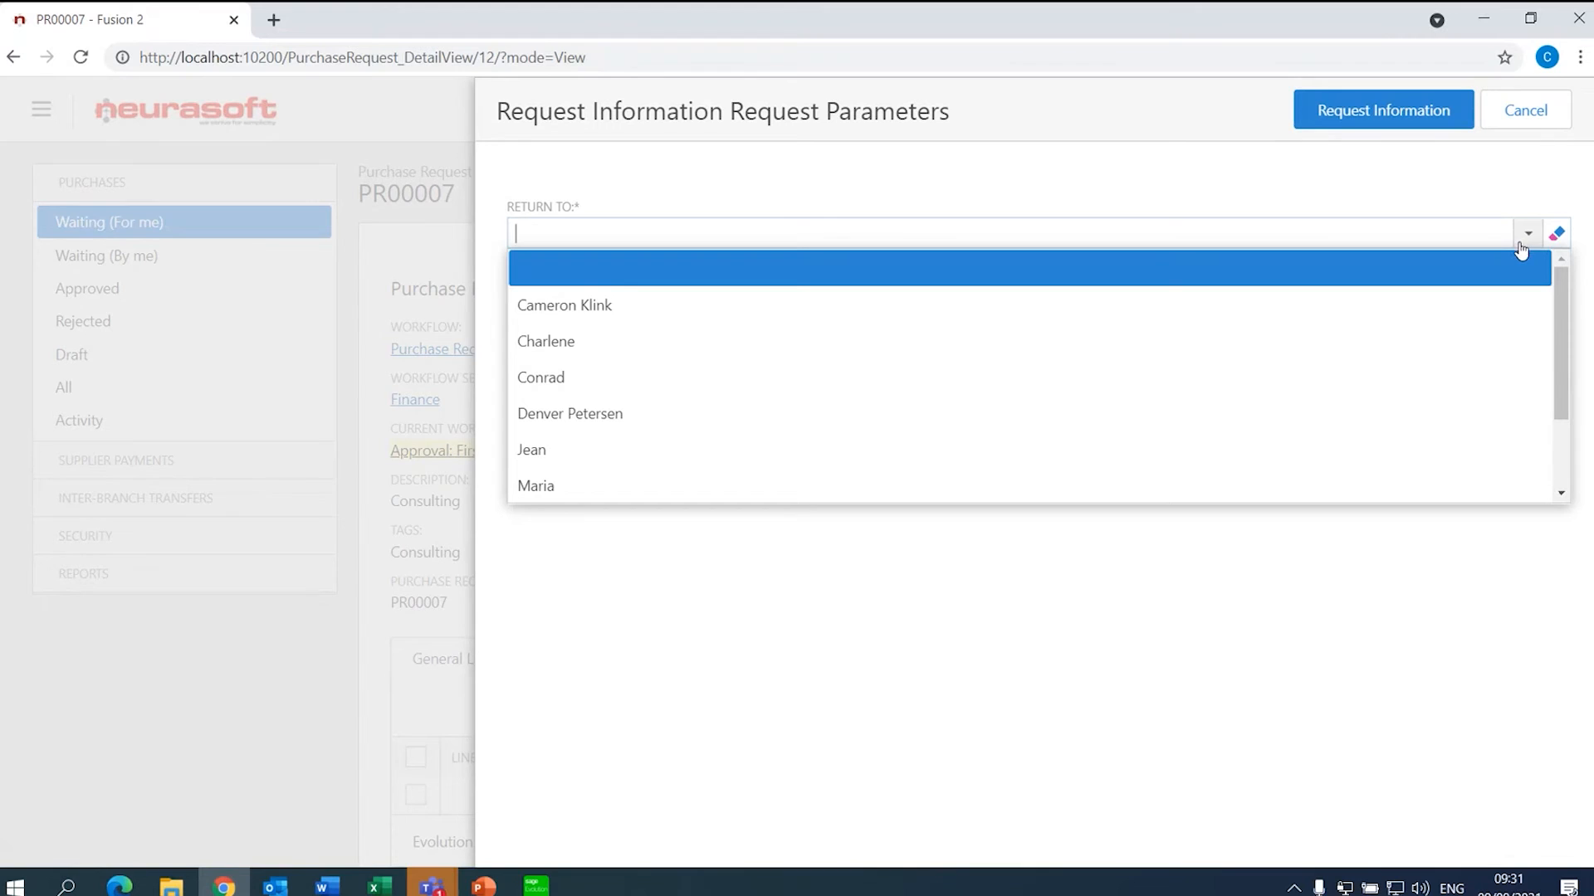
left_click(1376, 341)
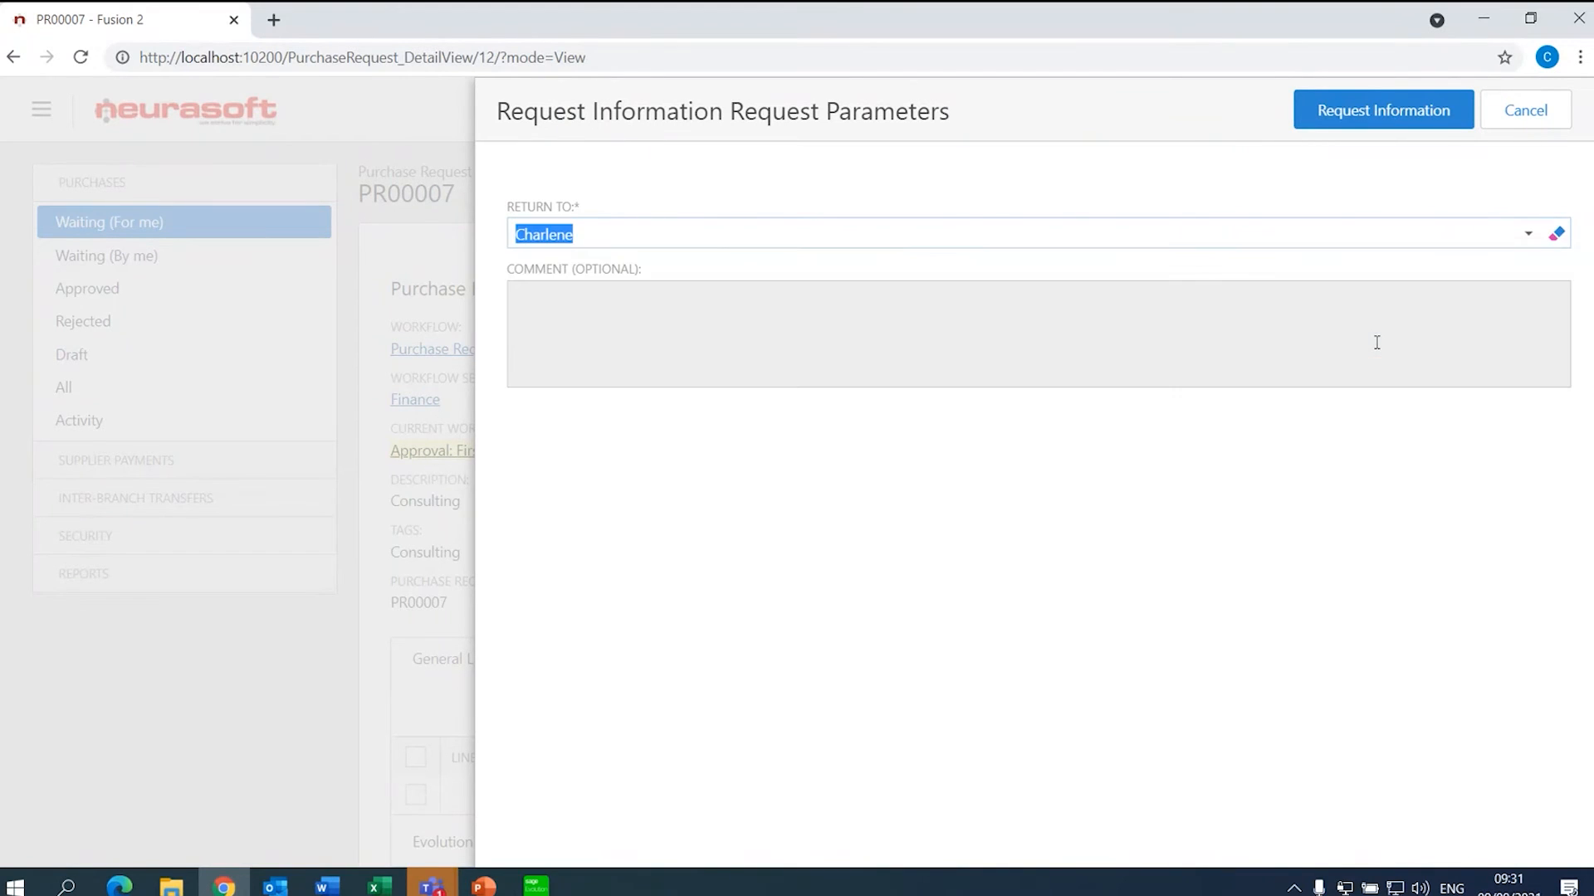
left_click(1313, 323)
type("Please ")
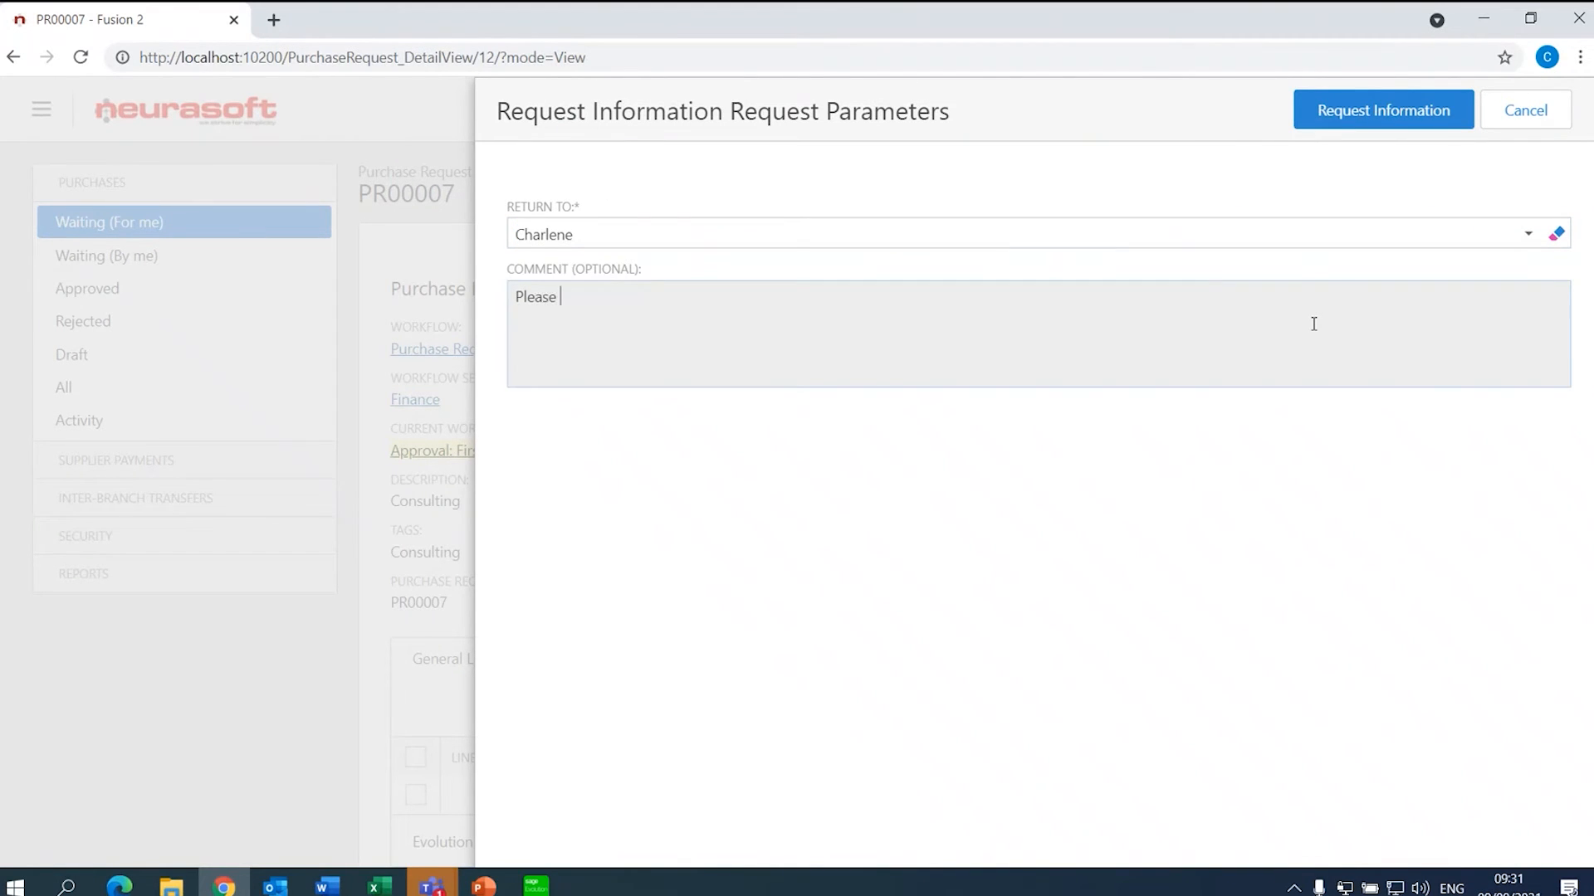
type("check Supplier Balance")
left_click(1391, 118)
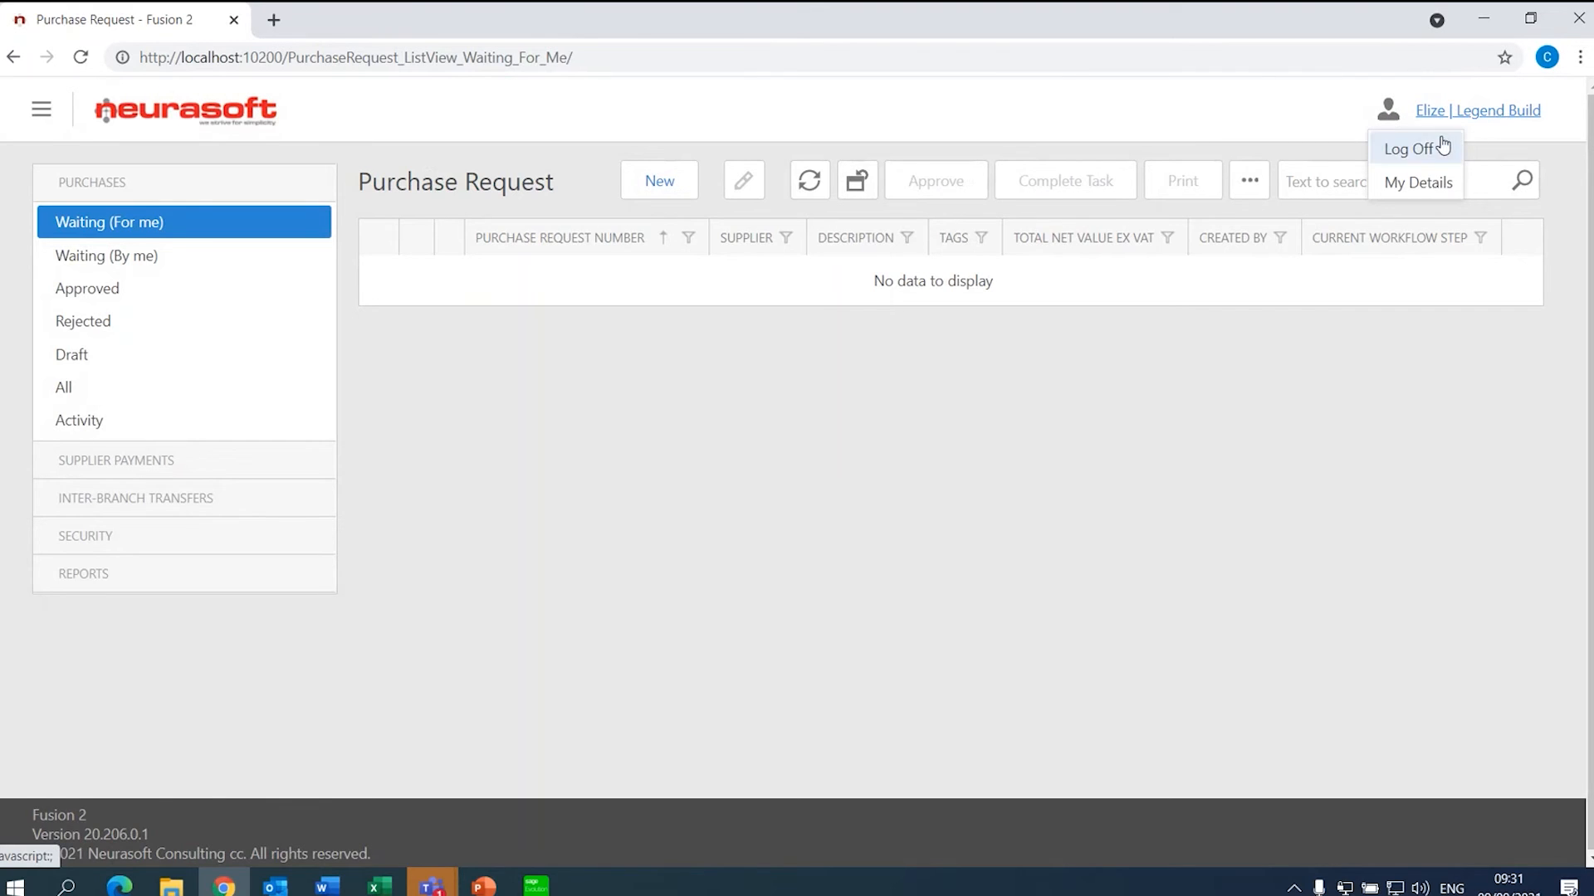
- Check PR00007's status in the All list, then log in as the assigned colleague
left_click(89, 402)
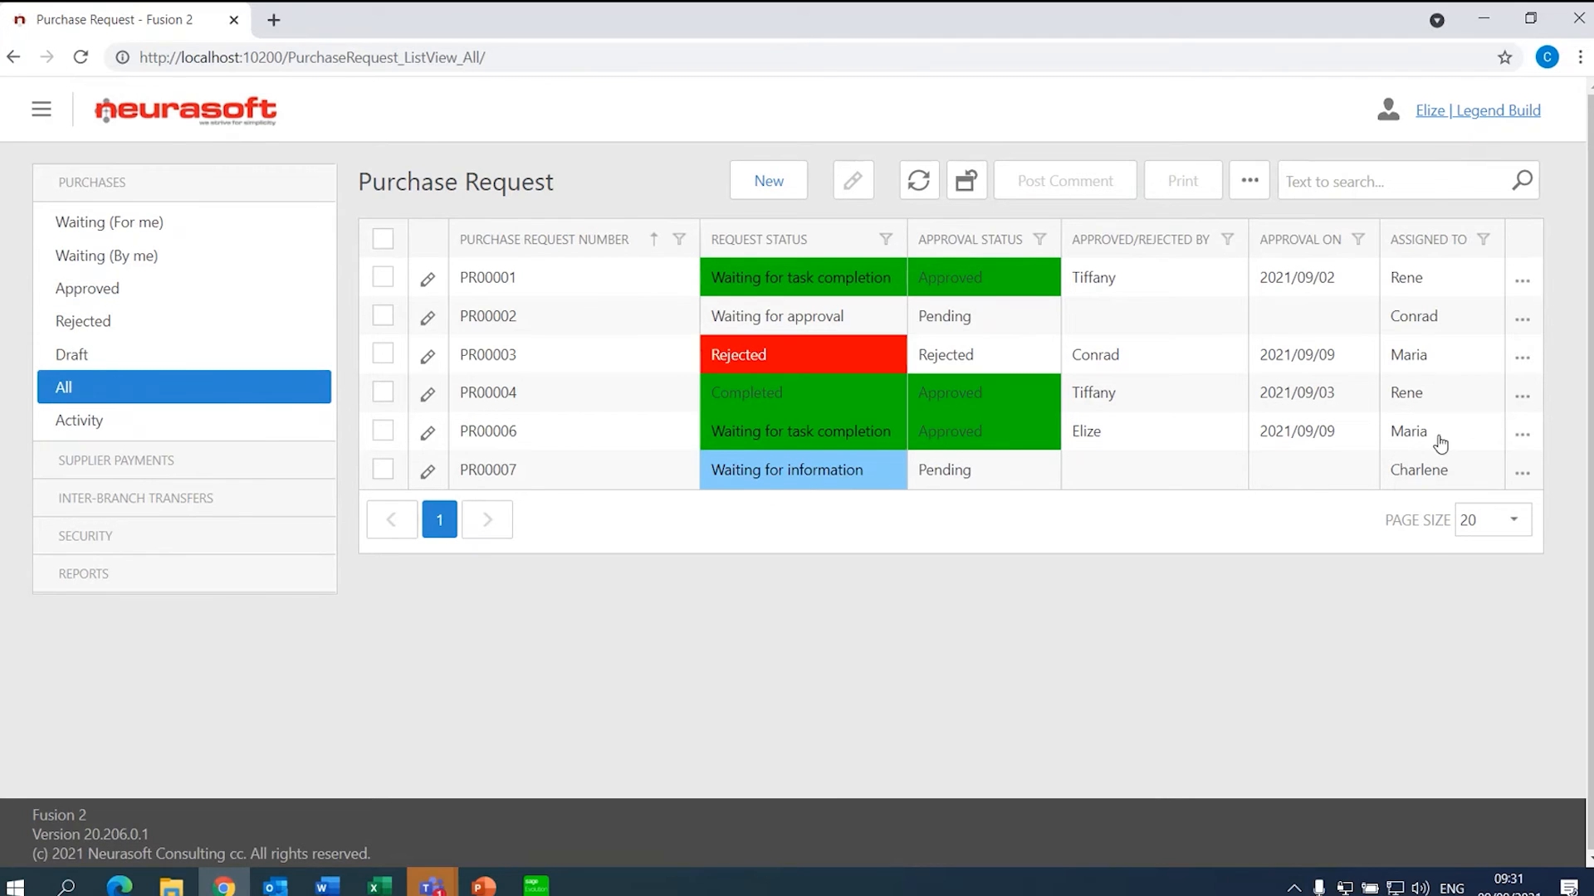
mouse_move(1517, 123)
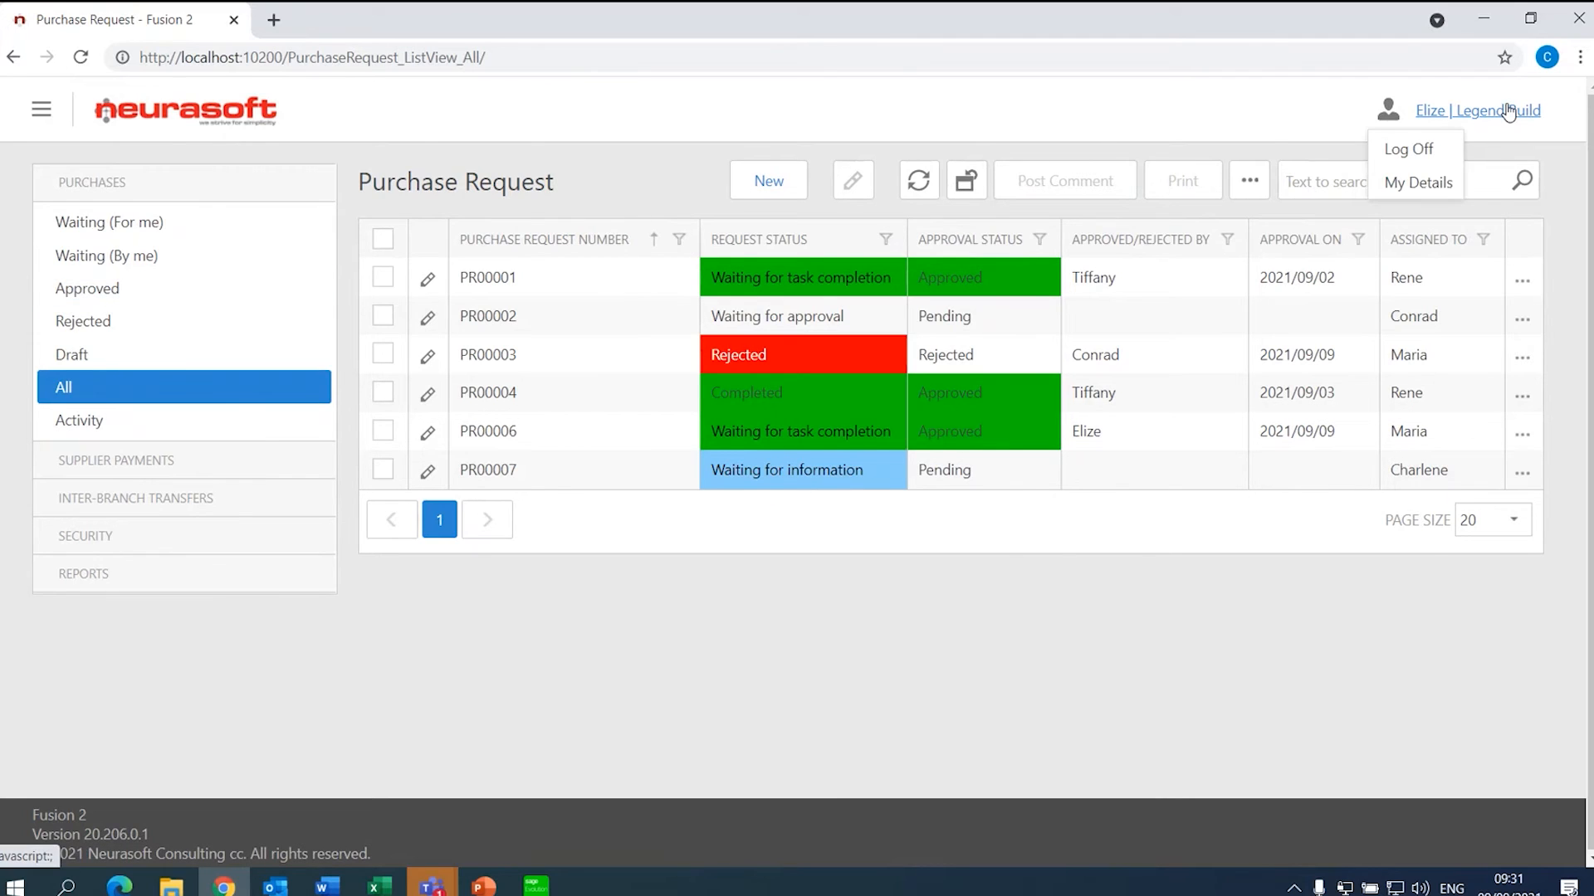
left_click(1409, 142)
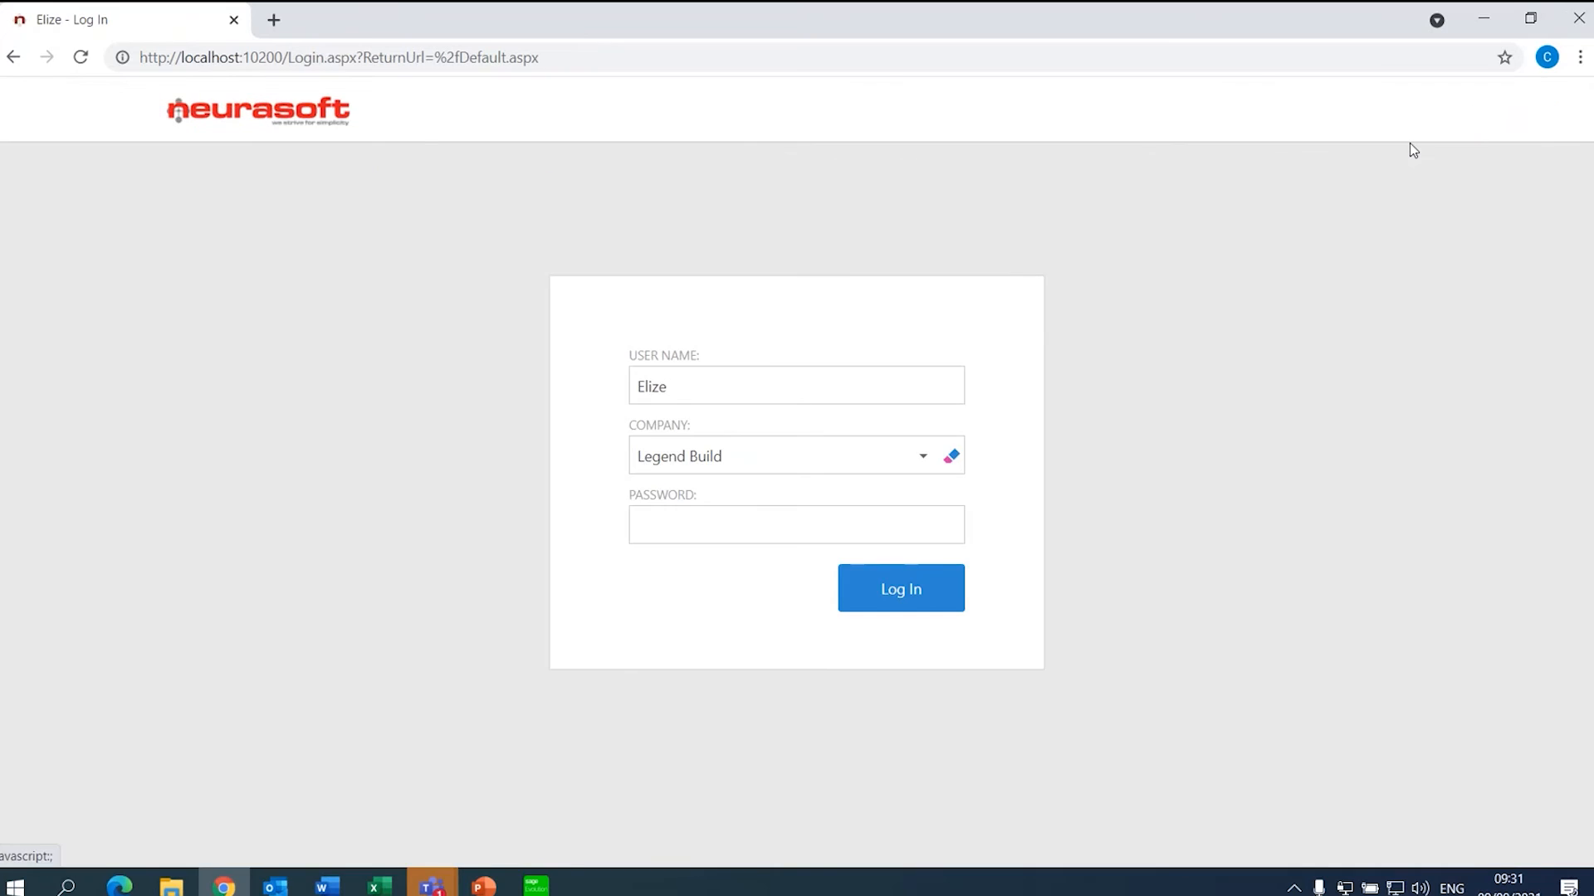
left_click_drag(701, 384, 612, 378)
type("Charlene")
key("Return")
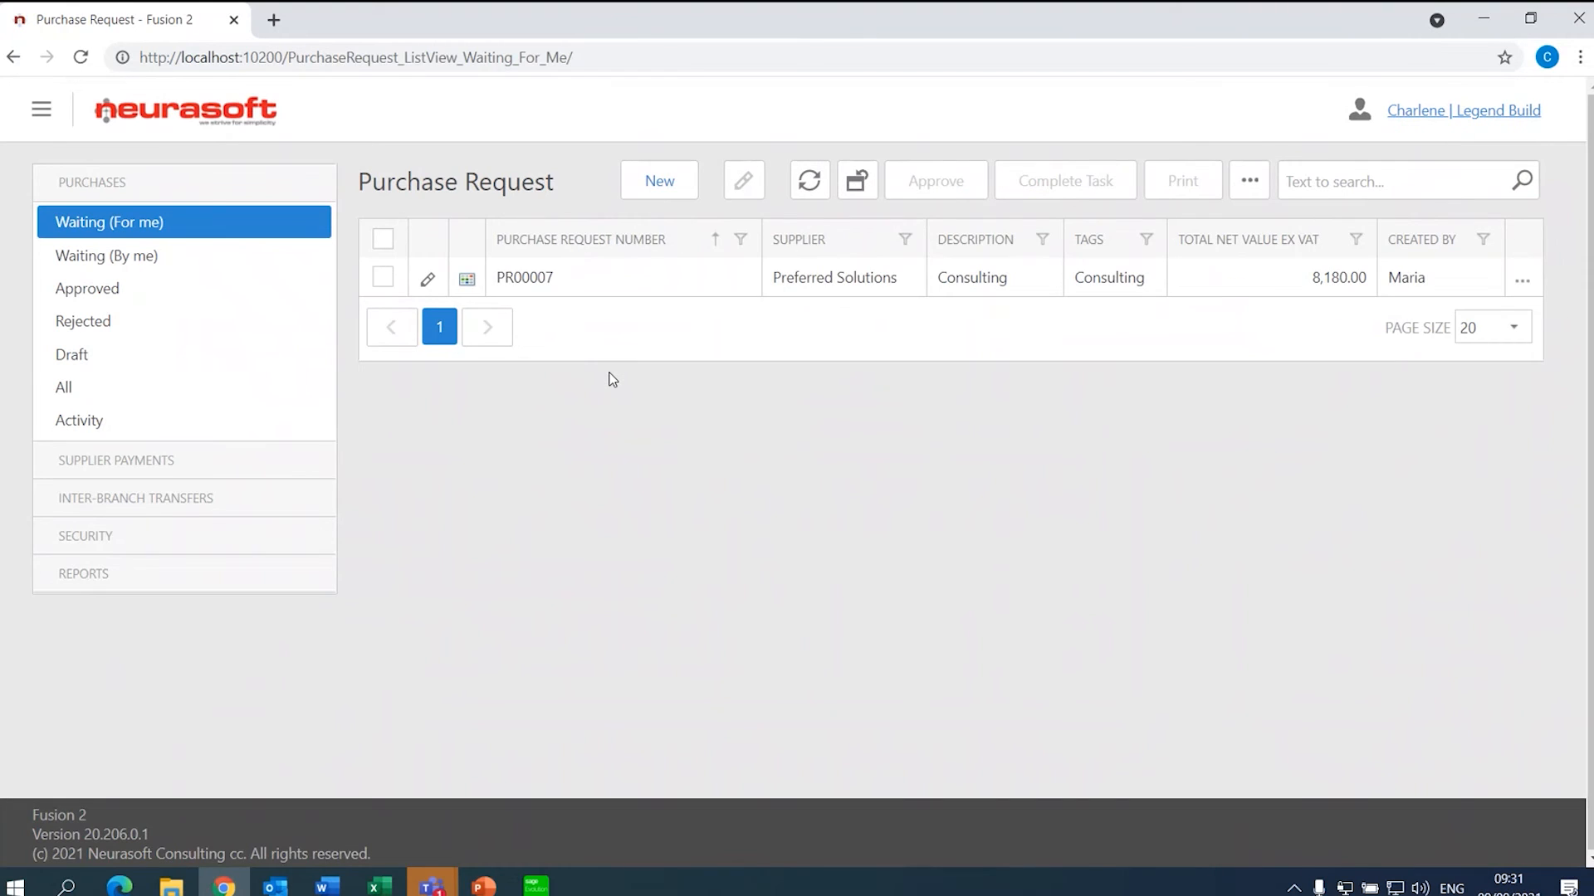
- Open PR00007 and bring up the Comment Parameters form
left_click(614, 286)
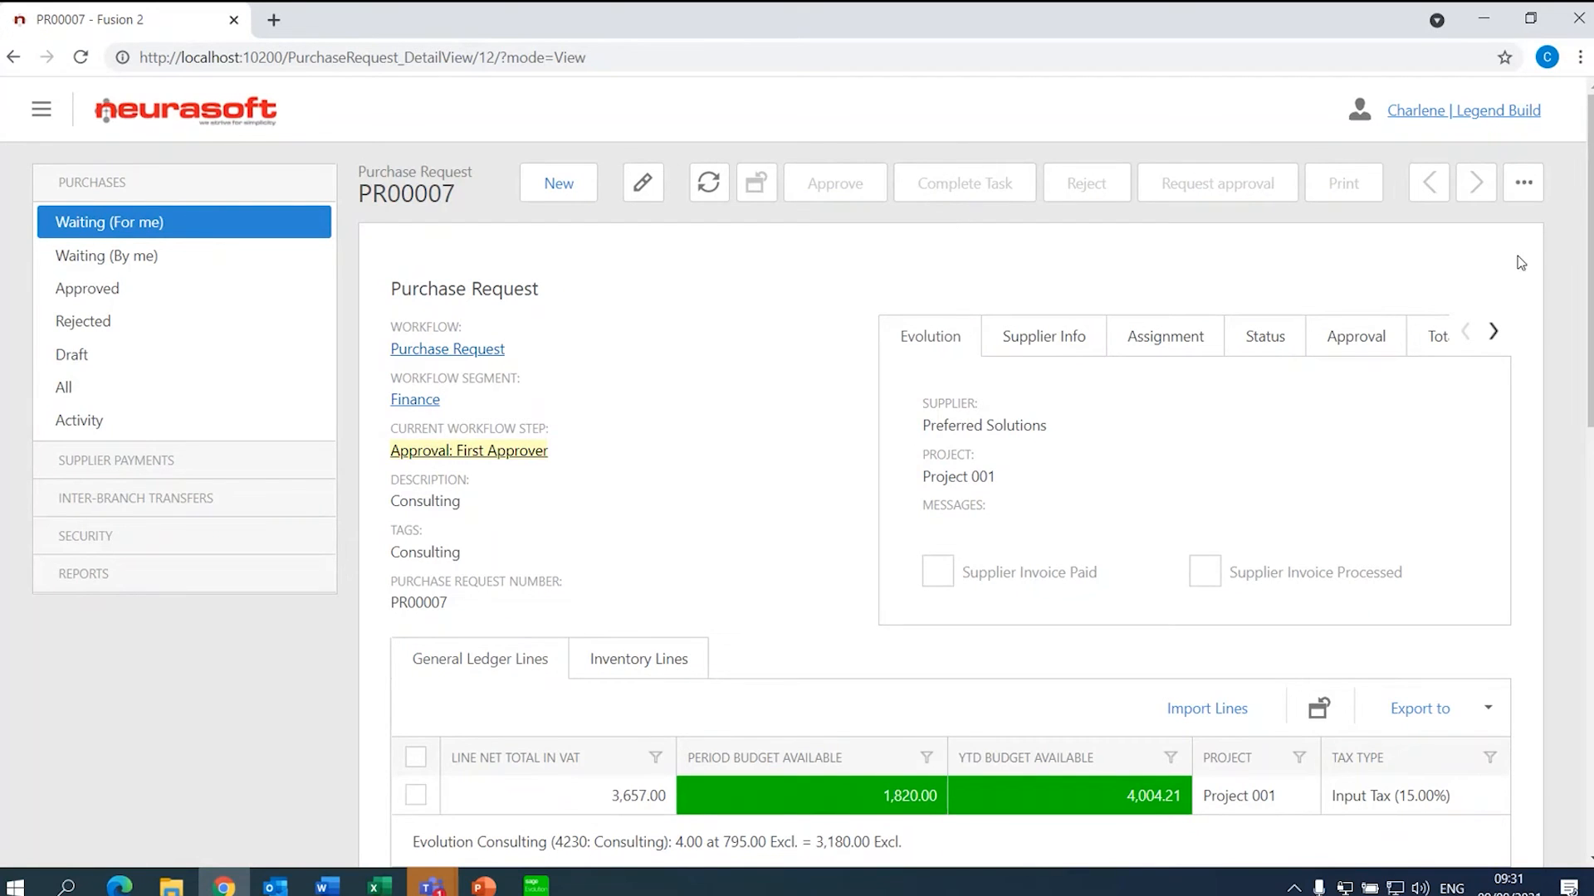
scroll(1588, 249, "down", 5)
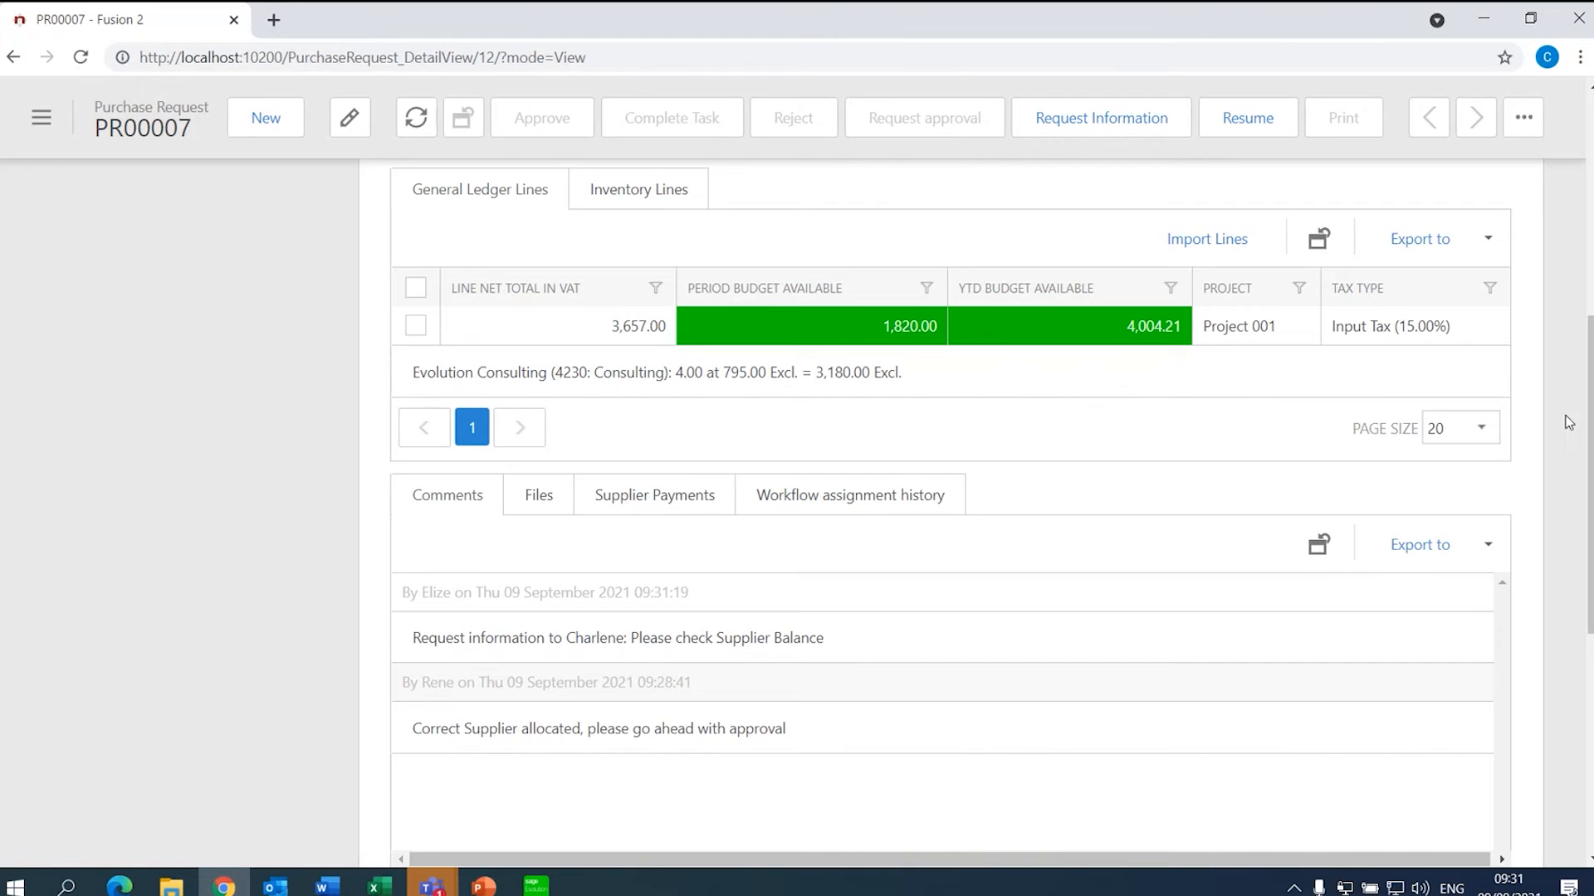
left_click_drag(1590, 418, 1590, 282)
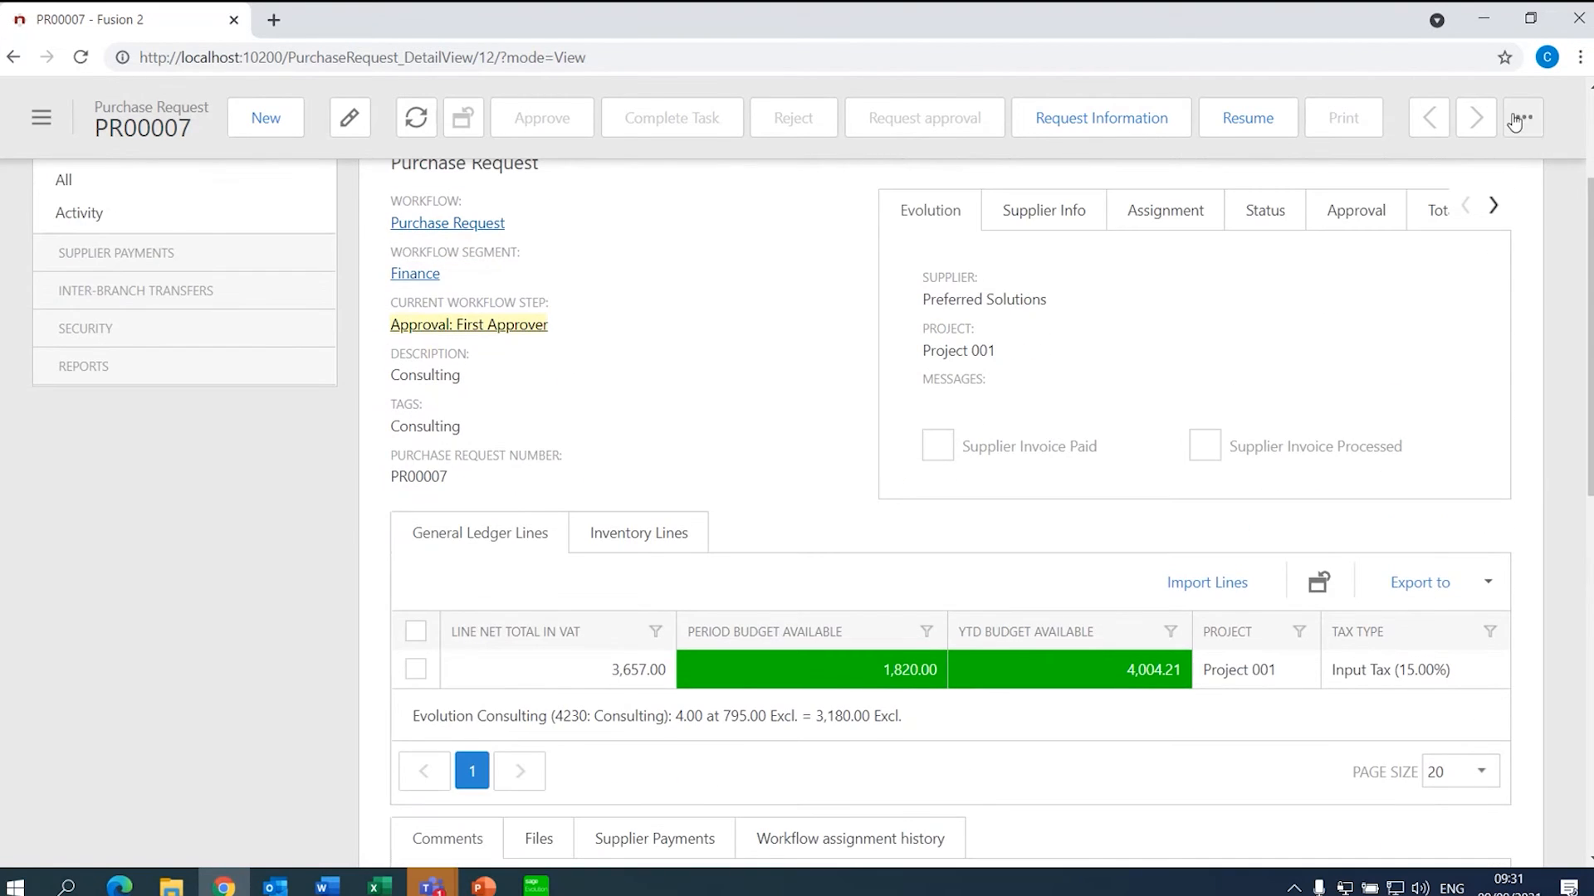
left_click(1524, 117)
left_click(1476, 158)
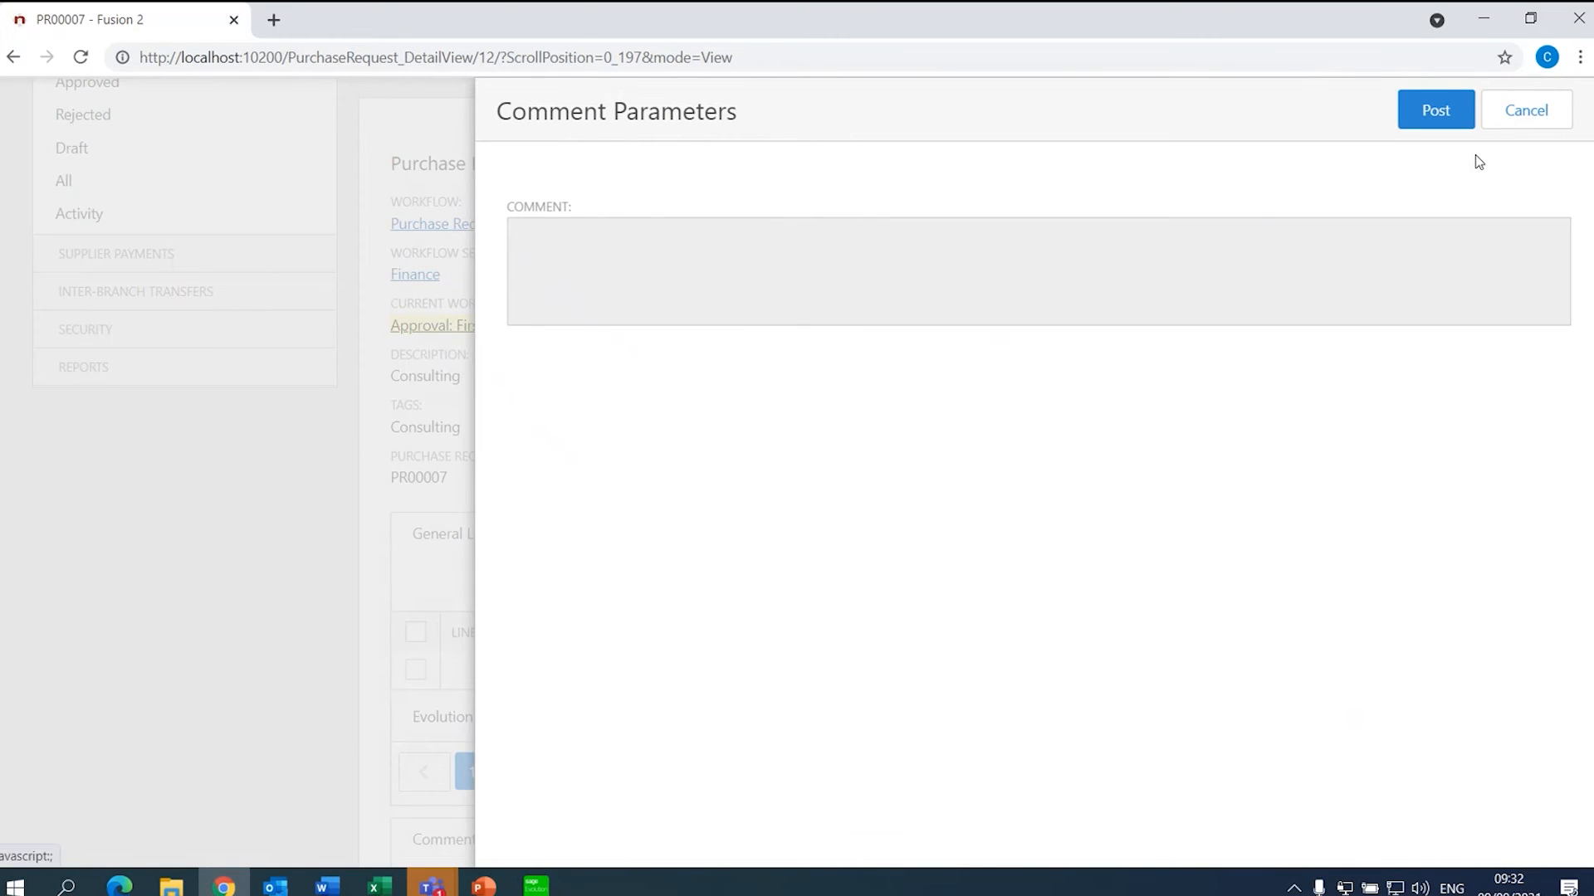
- Post the comment 'Payment has been arranged for today' and check it under Comments
left_click(1136, 260)
type("Payment has been arranged for td")
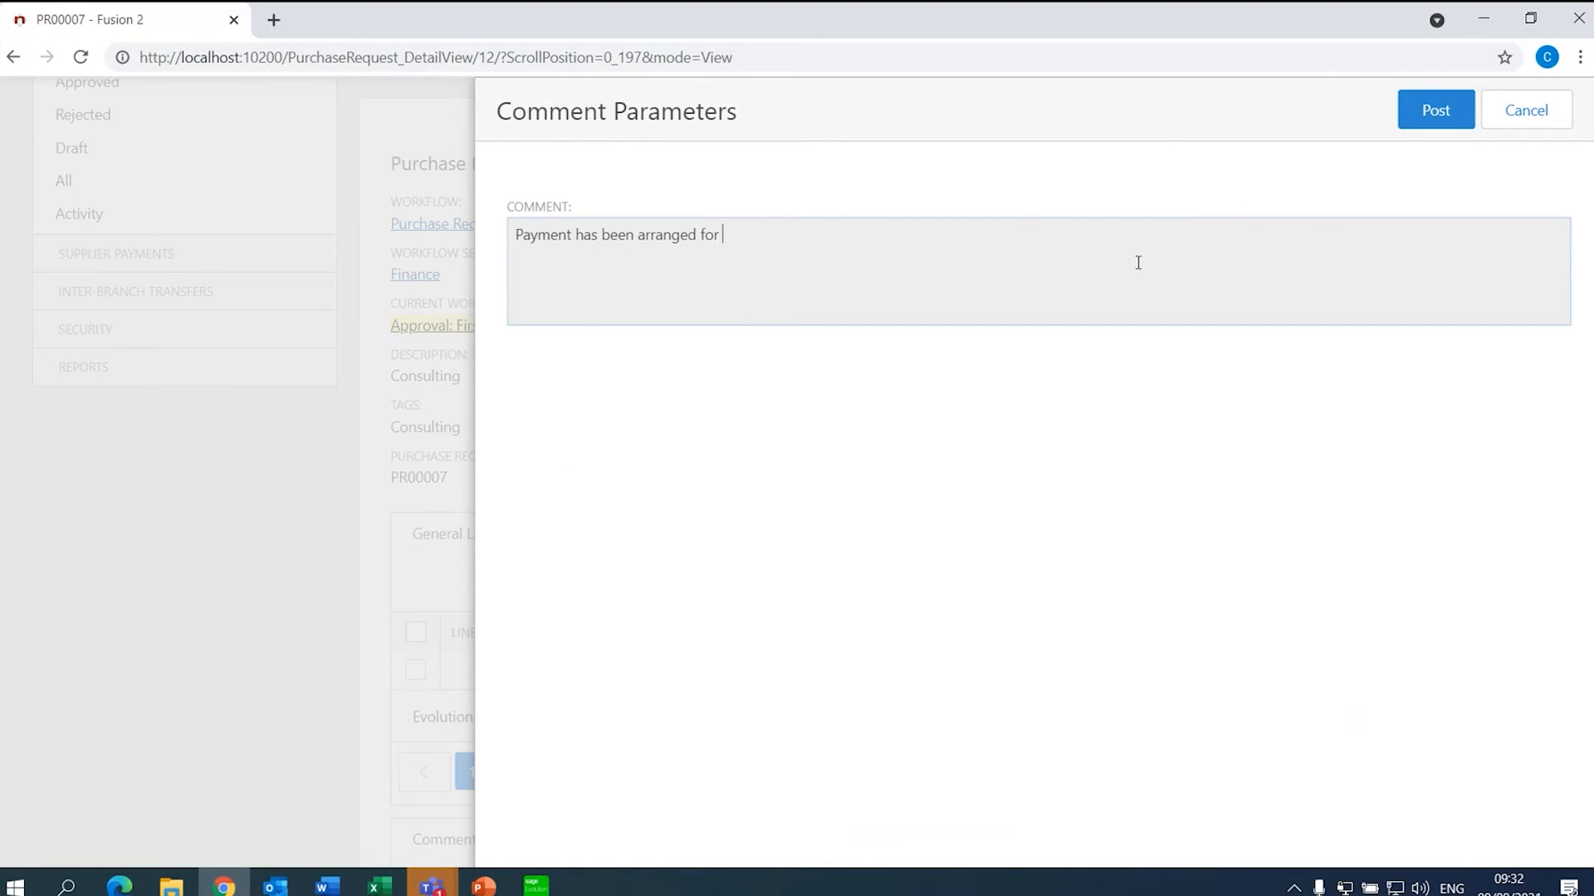
key("BackSpace")
type("oday")
left_click(1461, 104)
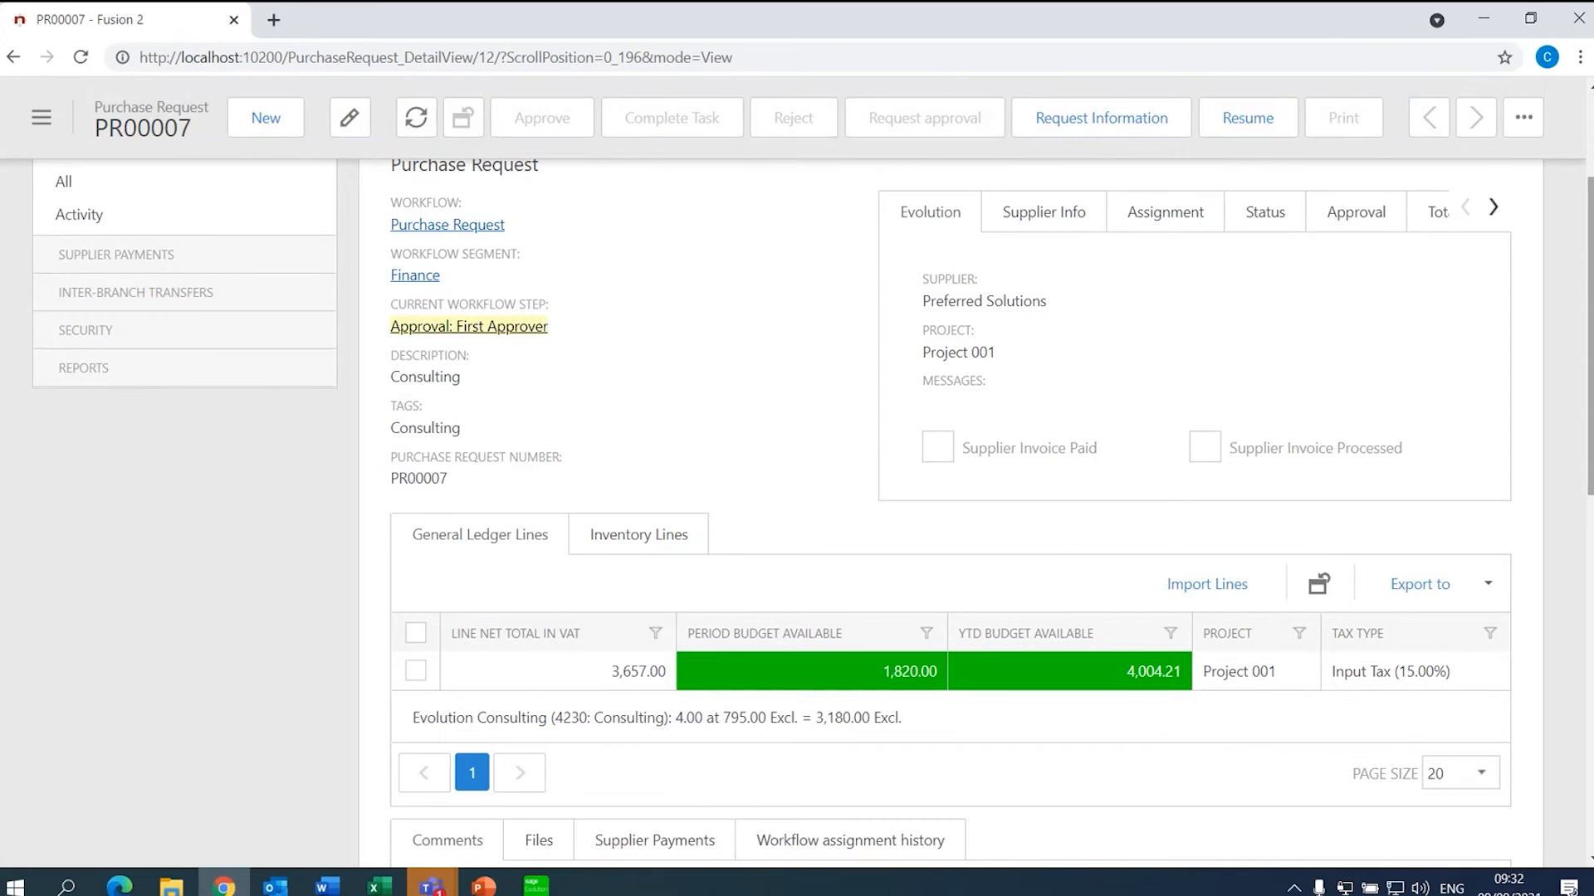
scroll(771, 511, "down", 3)
scroll(950, 506, "down", 3)
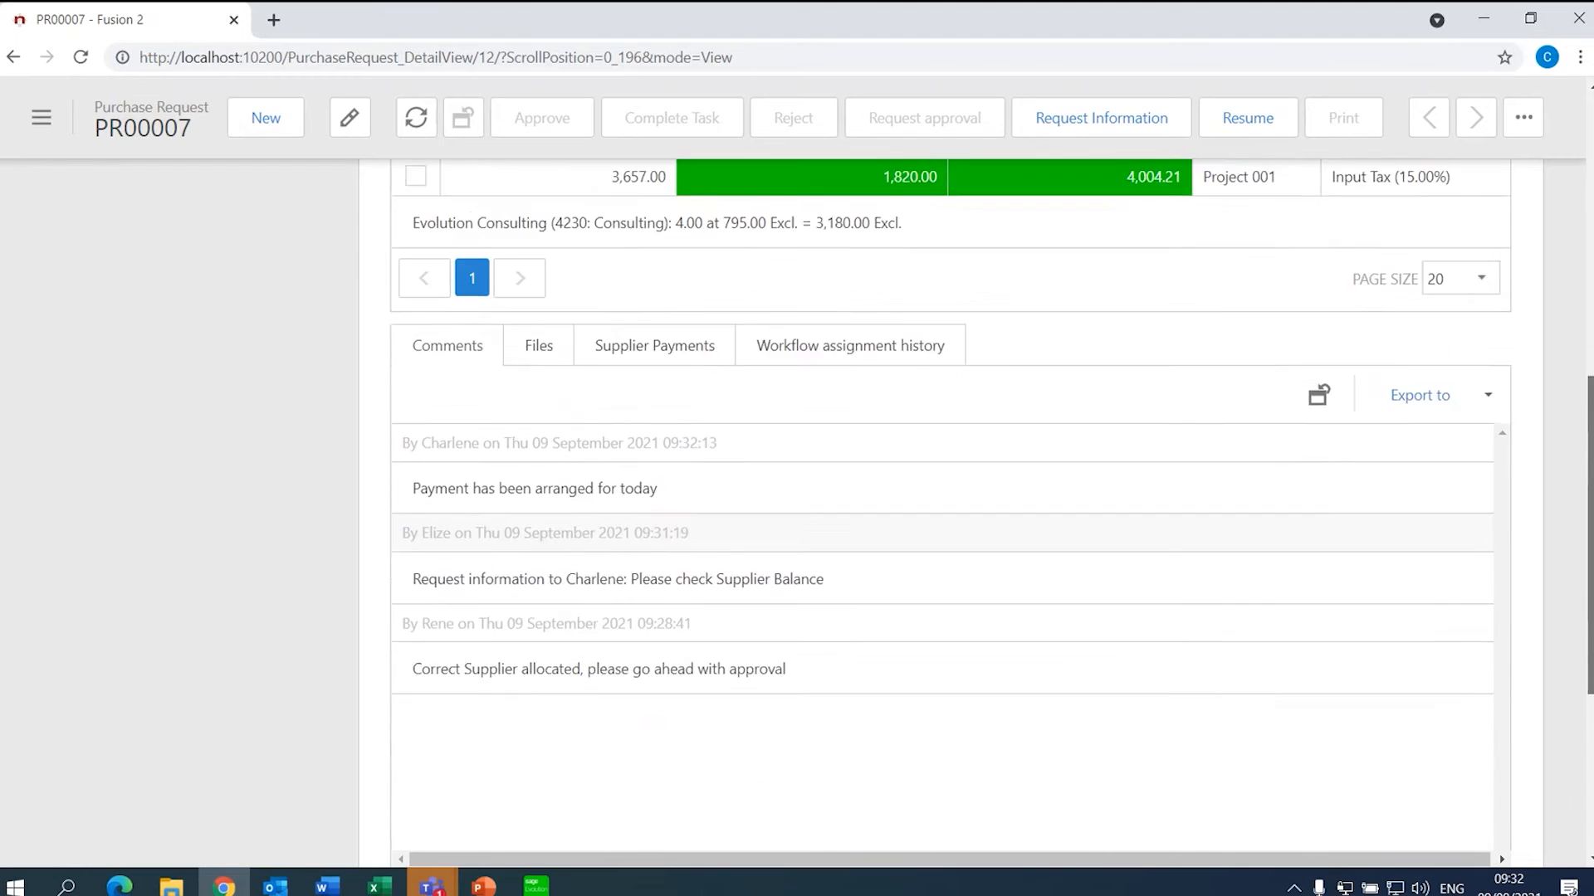
scroll(951, 506, "up", 10)
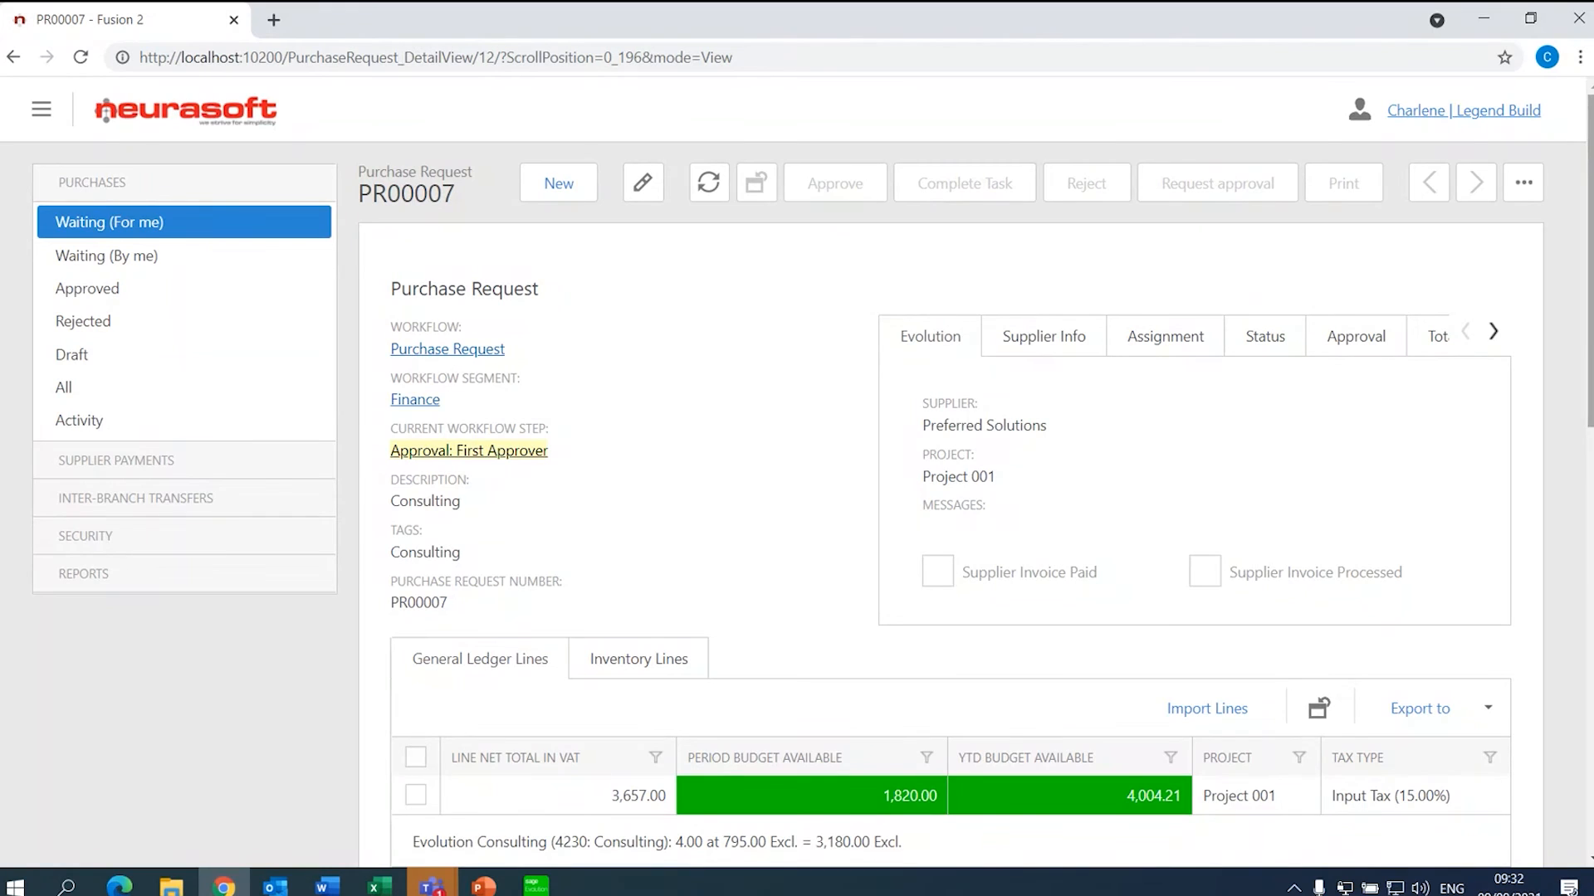
- Edit and save PR00007, resume its workflow, and list all purchase requests
left_click(661, 198)
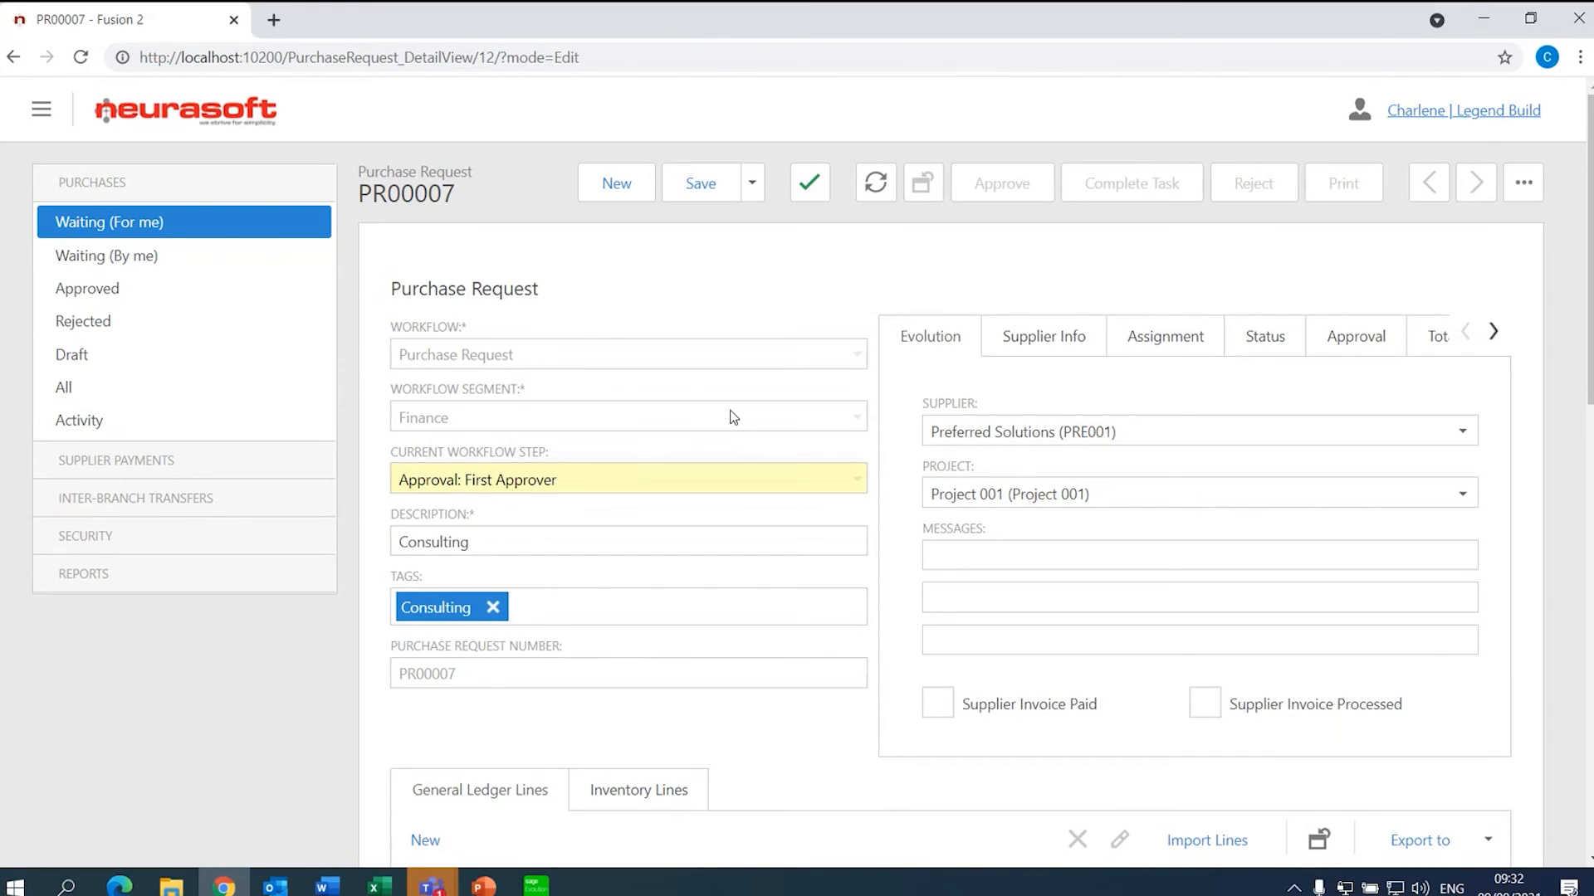
left_click(690, 189)
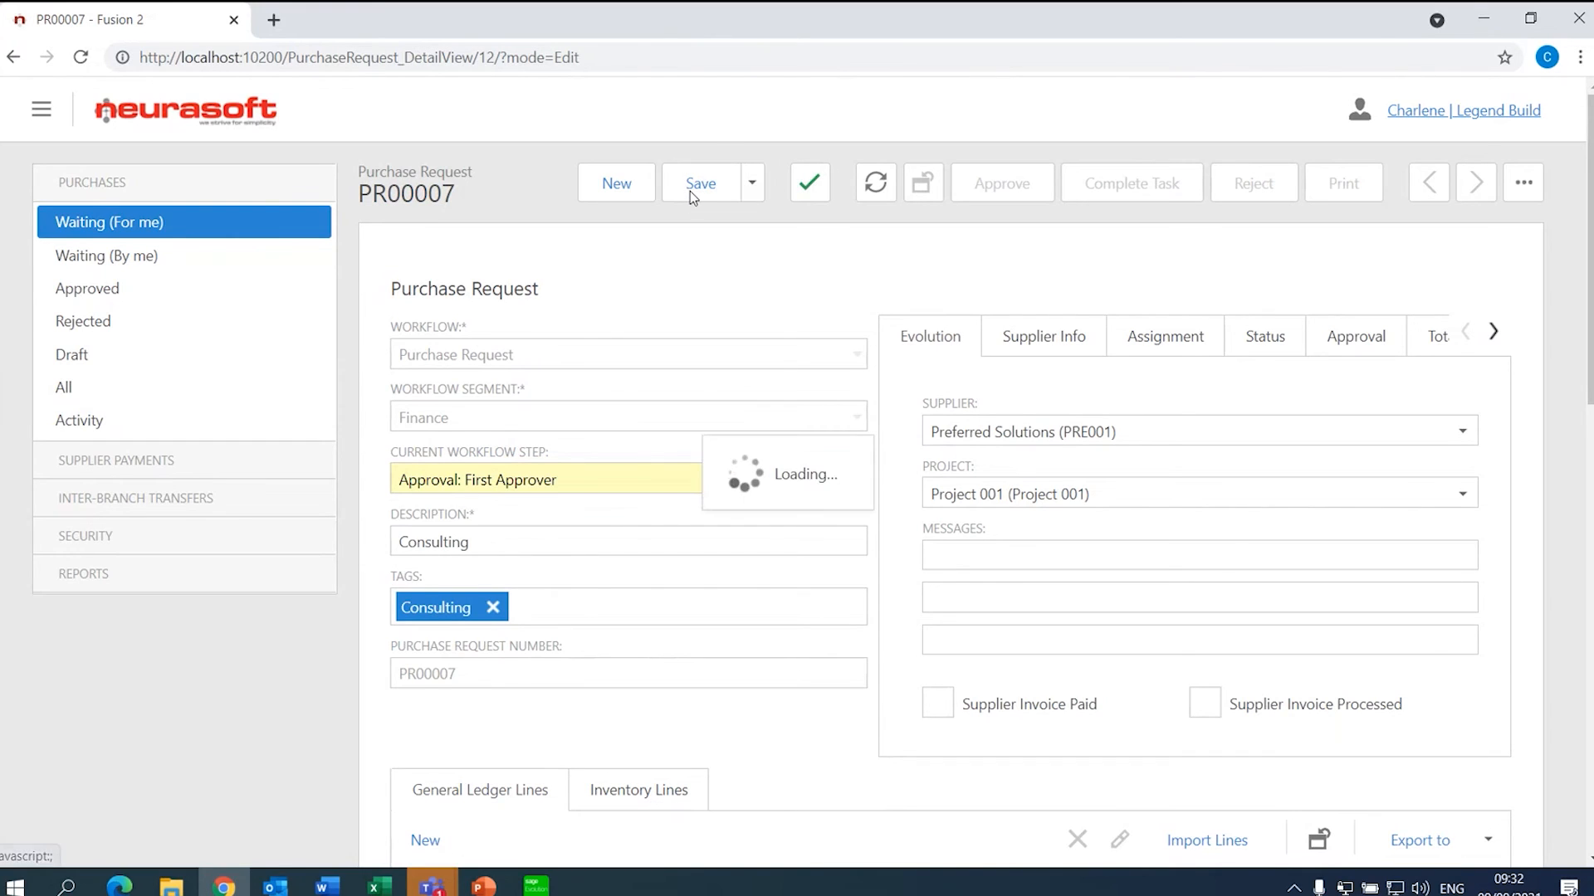
left_click(1542, 184)
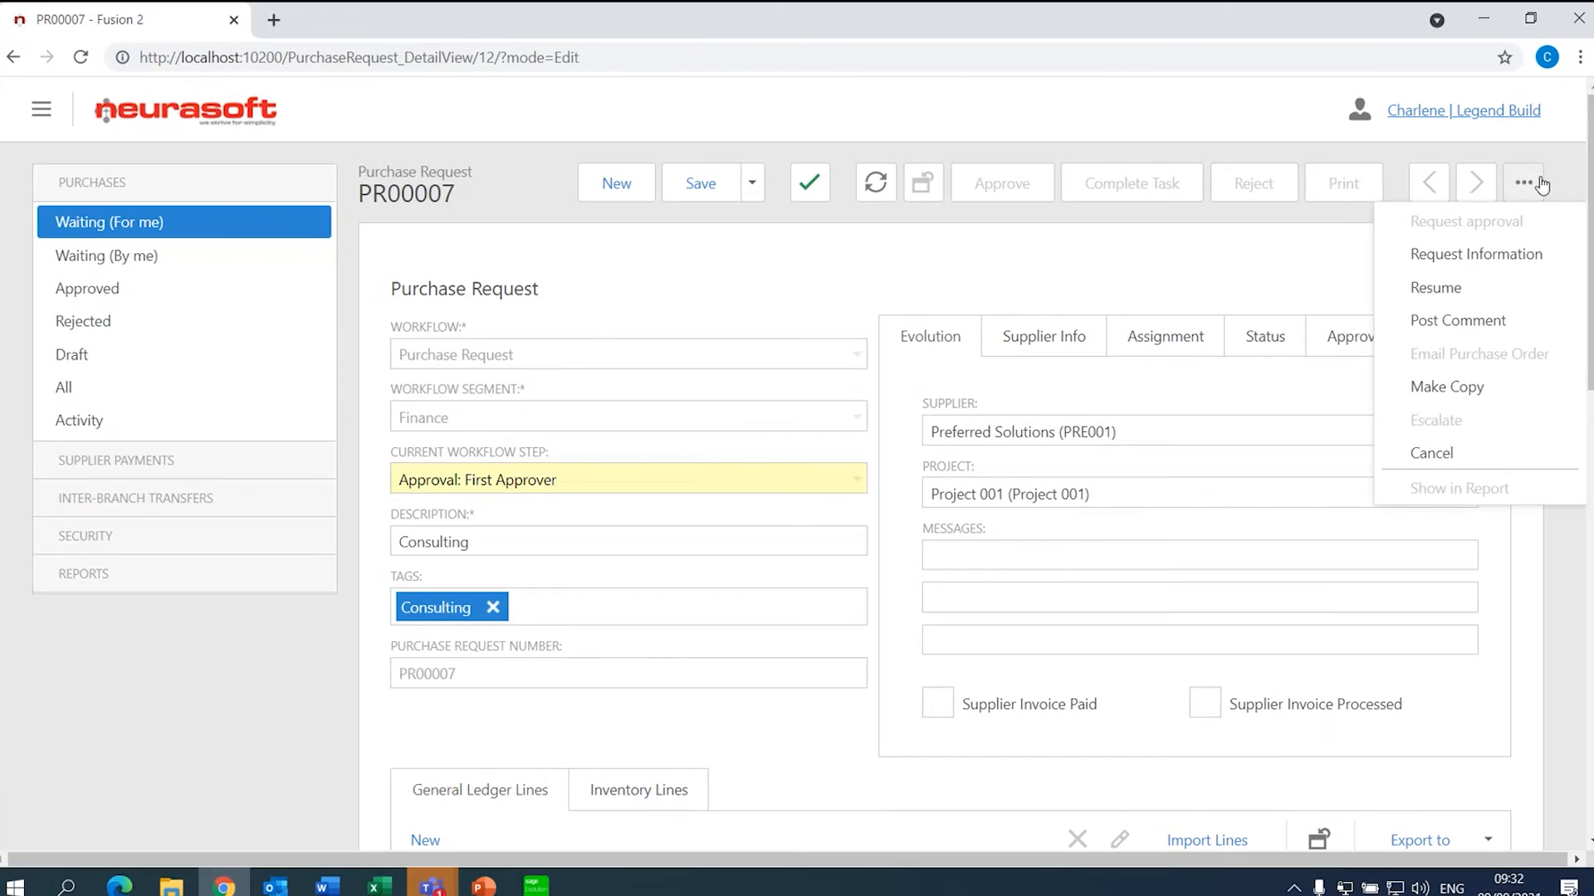
left_click(1475, 292)
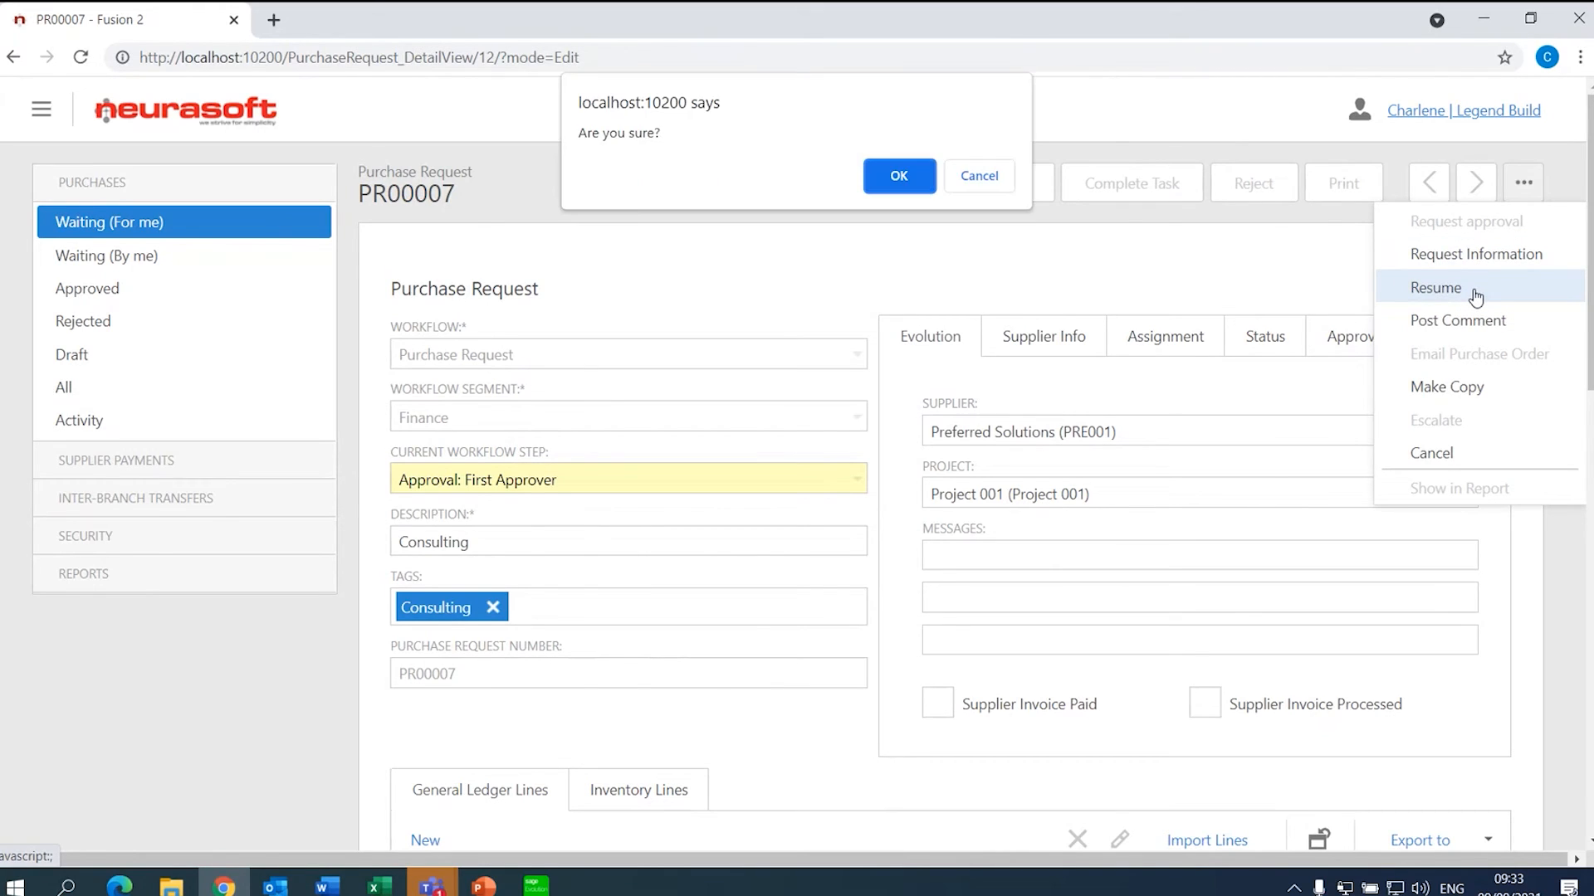
left_click(910, 185)
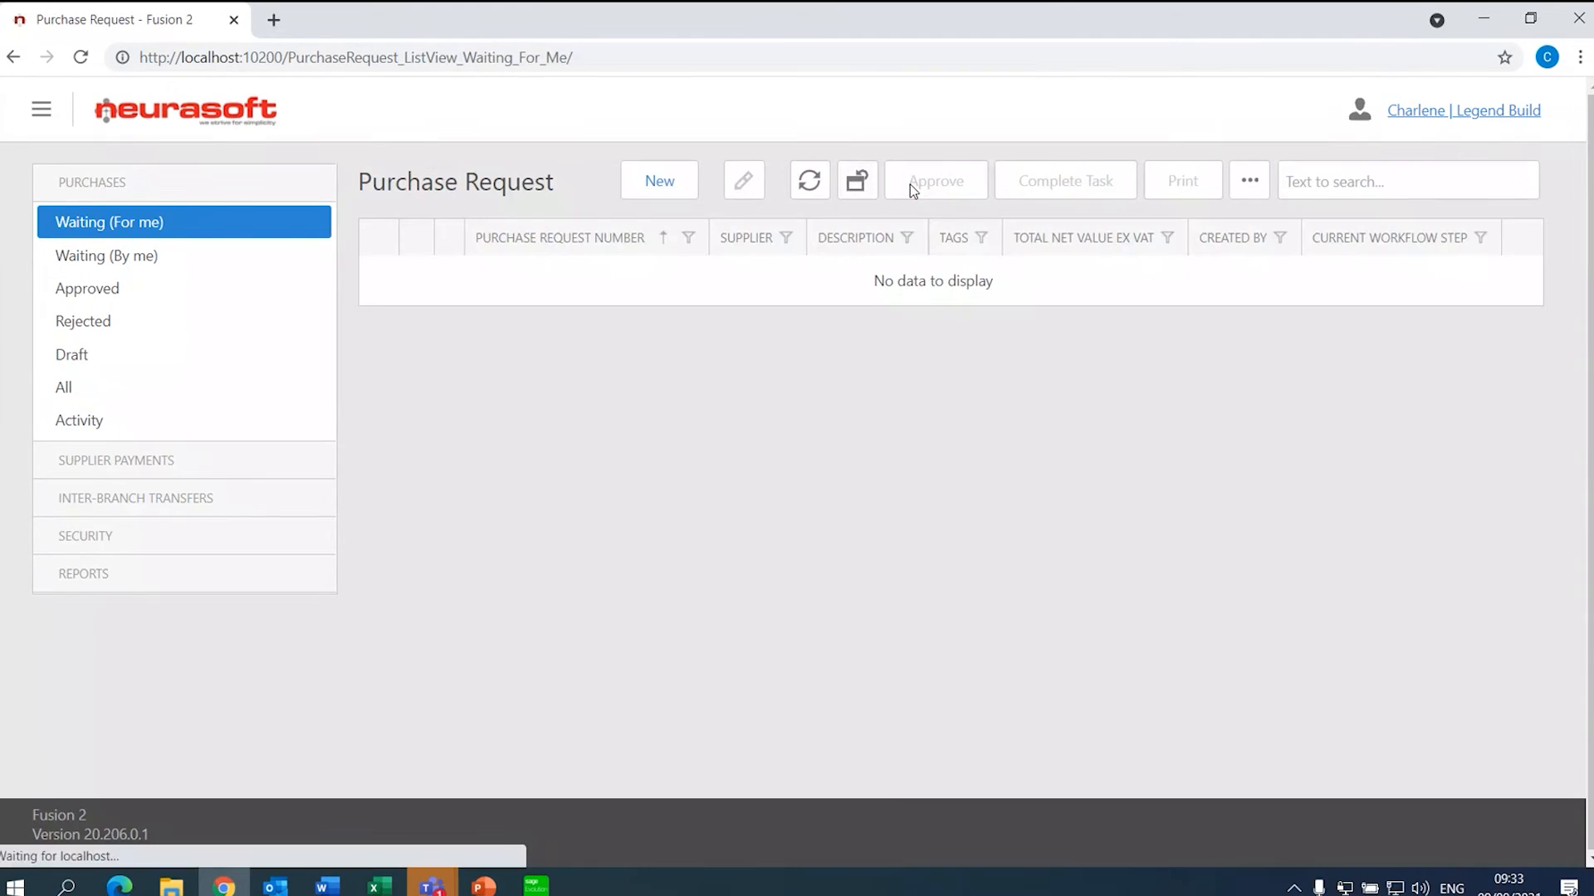
left_click(167, 385)
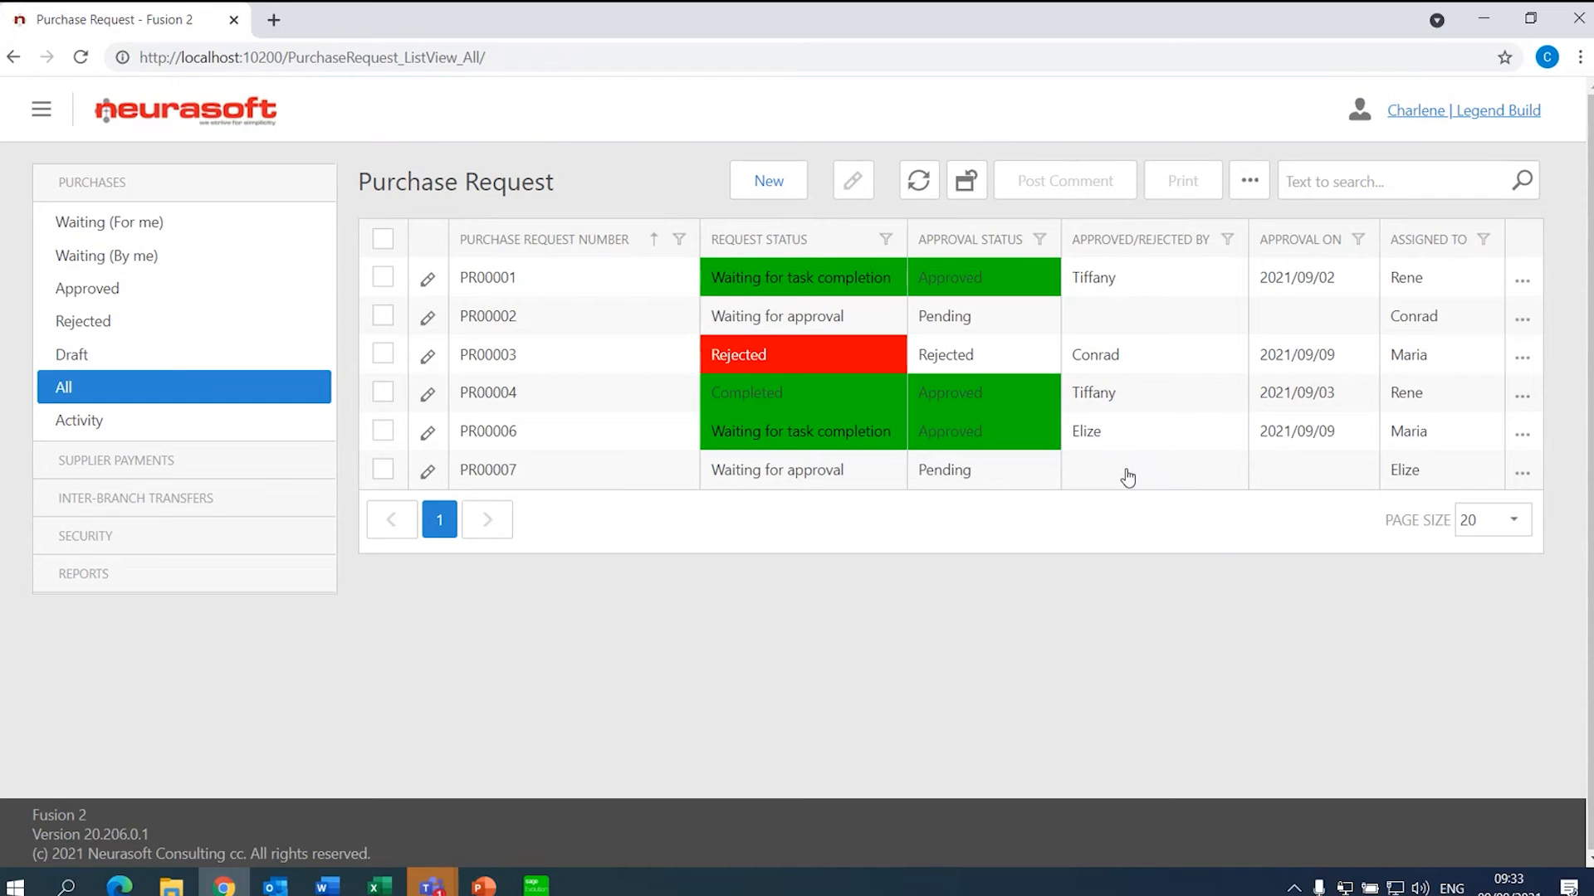
- Log off and sign back in as the approving user
left_click(1451, 112)
left_click(1379, 150)
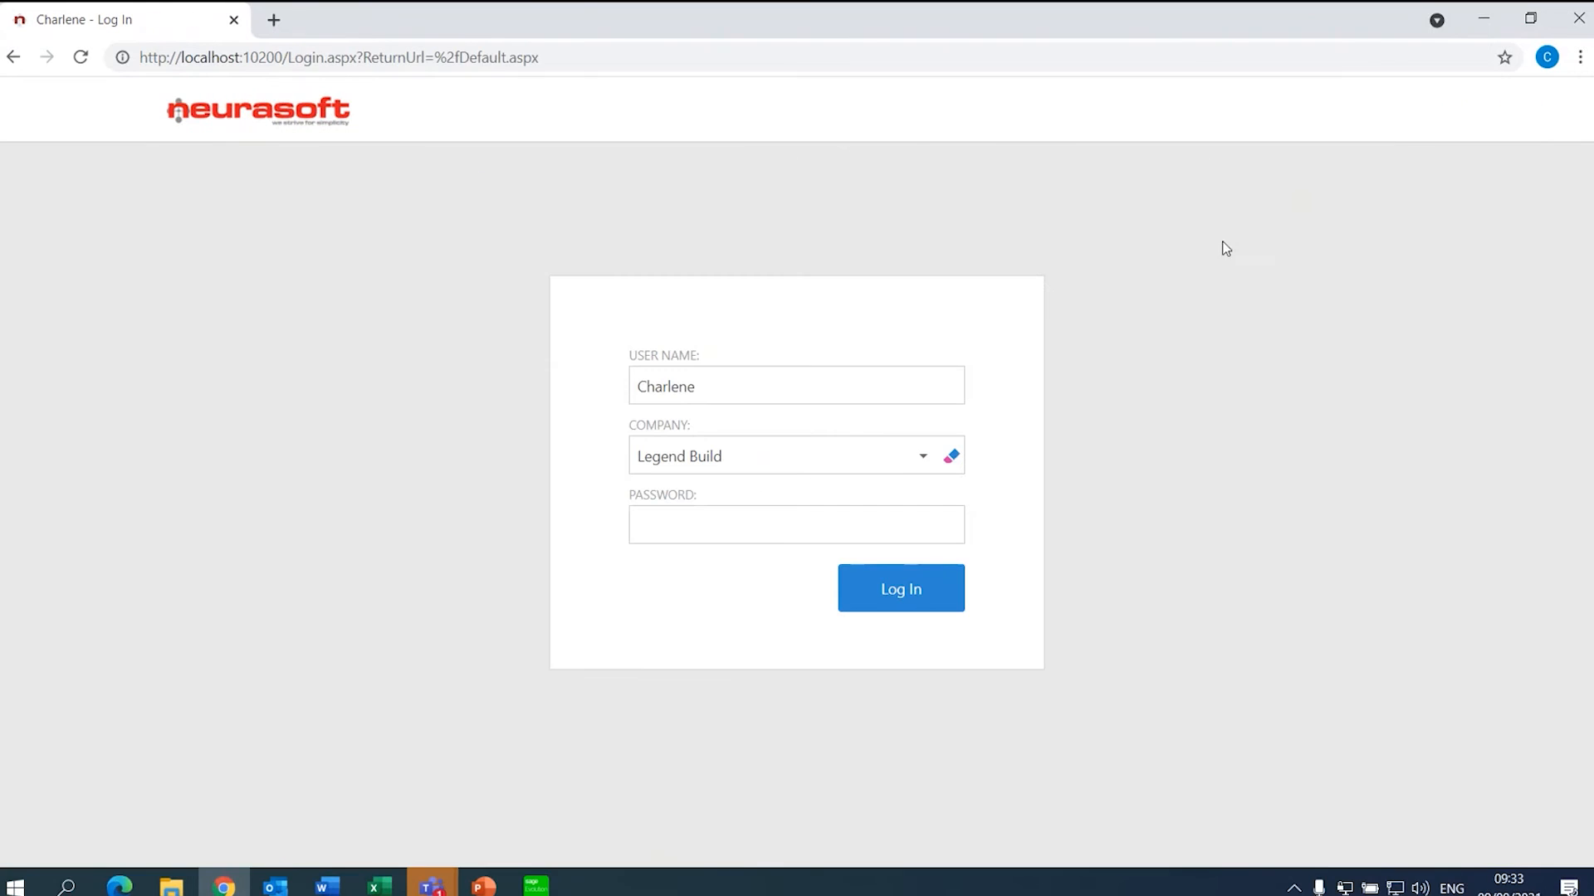
left_click_drag(782, 385, 583, 385)
type("Elize")
key("Return")
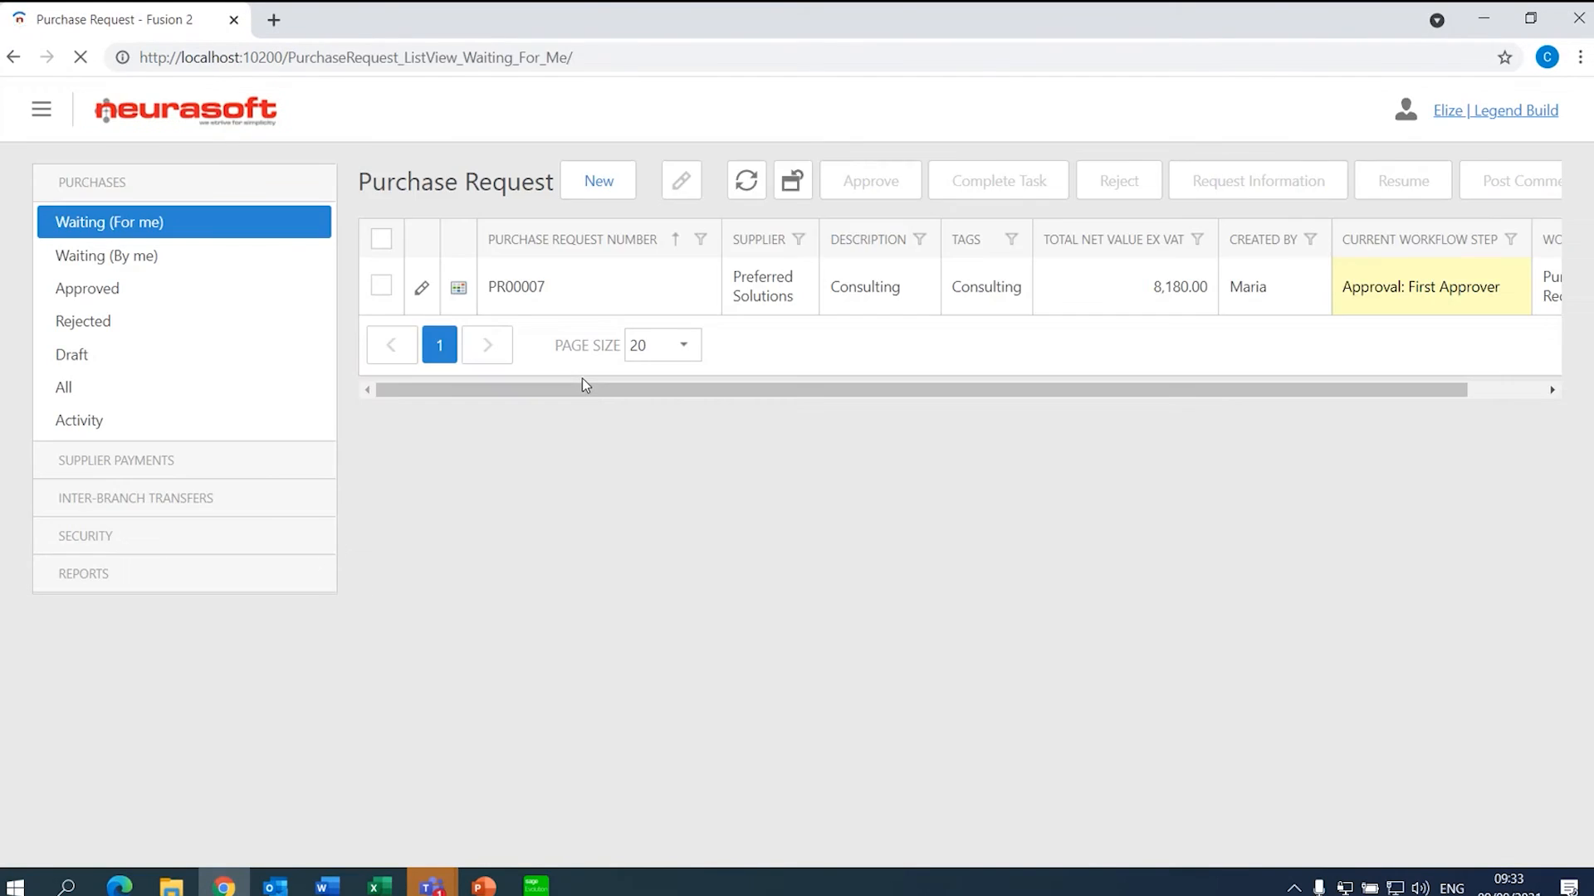
- Approve PR00007 and confirm it shows Approved in the All list
left_click(624, 280)
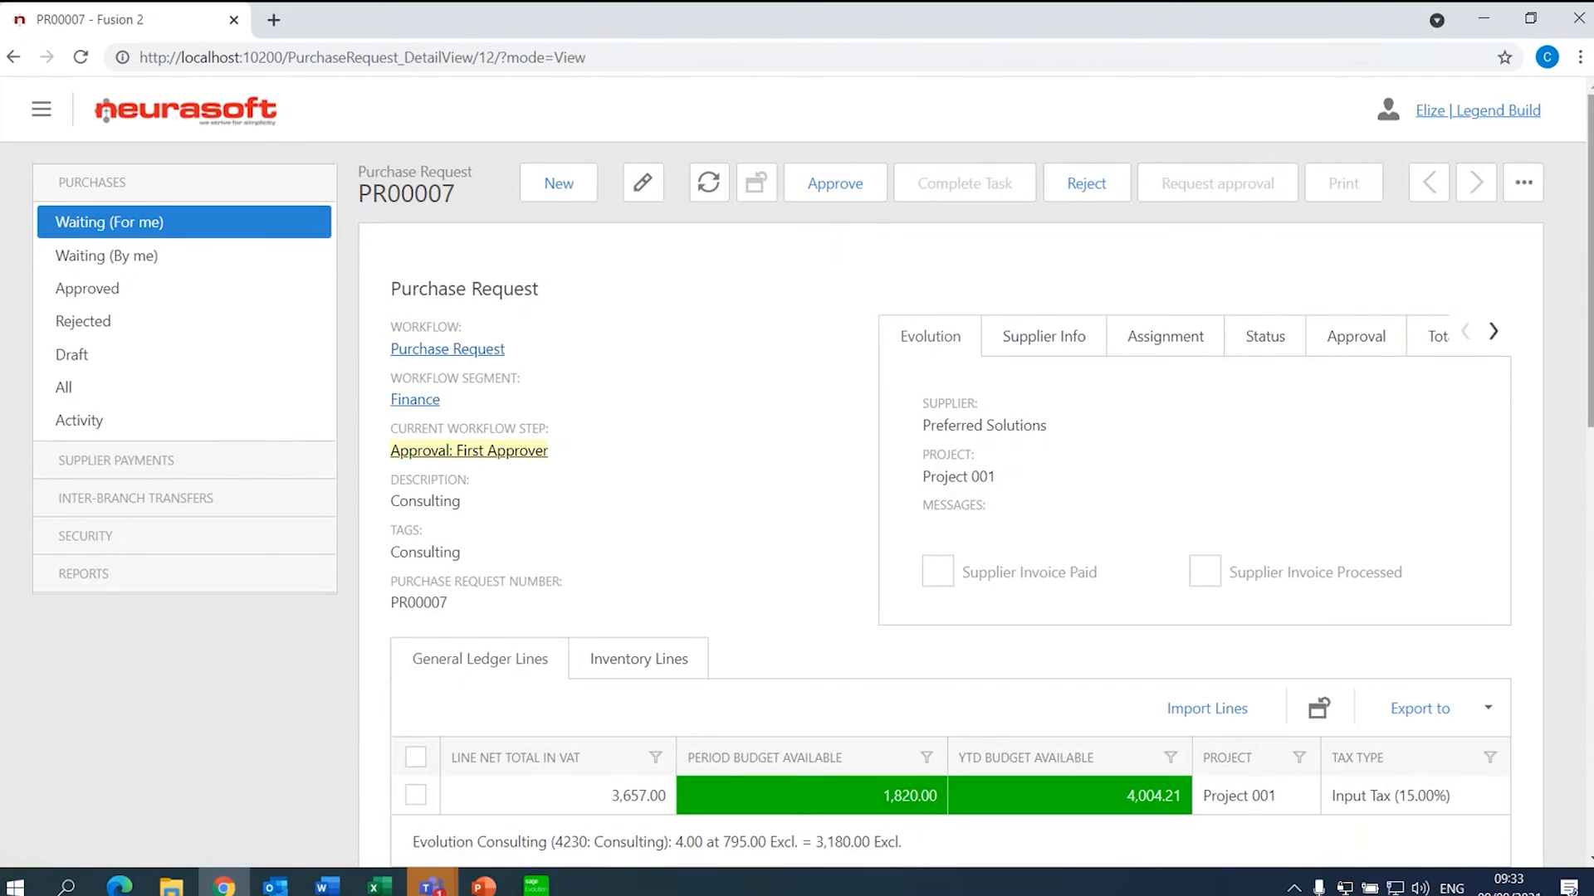
scroll(502, 325, "down", 8)
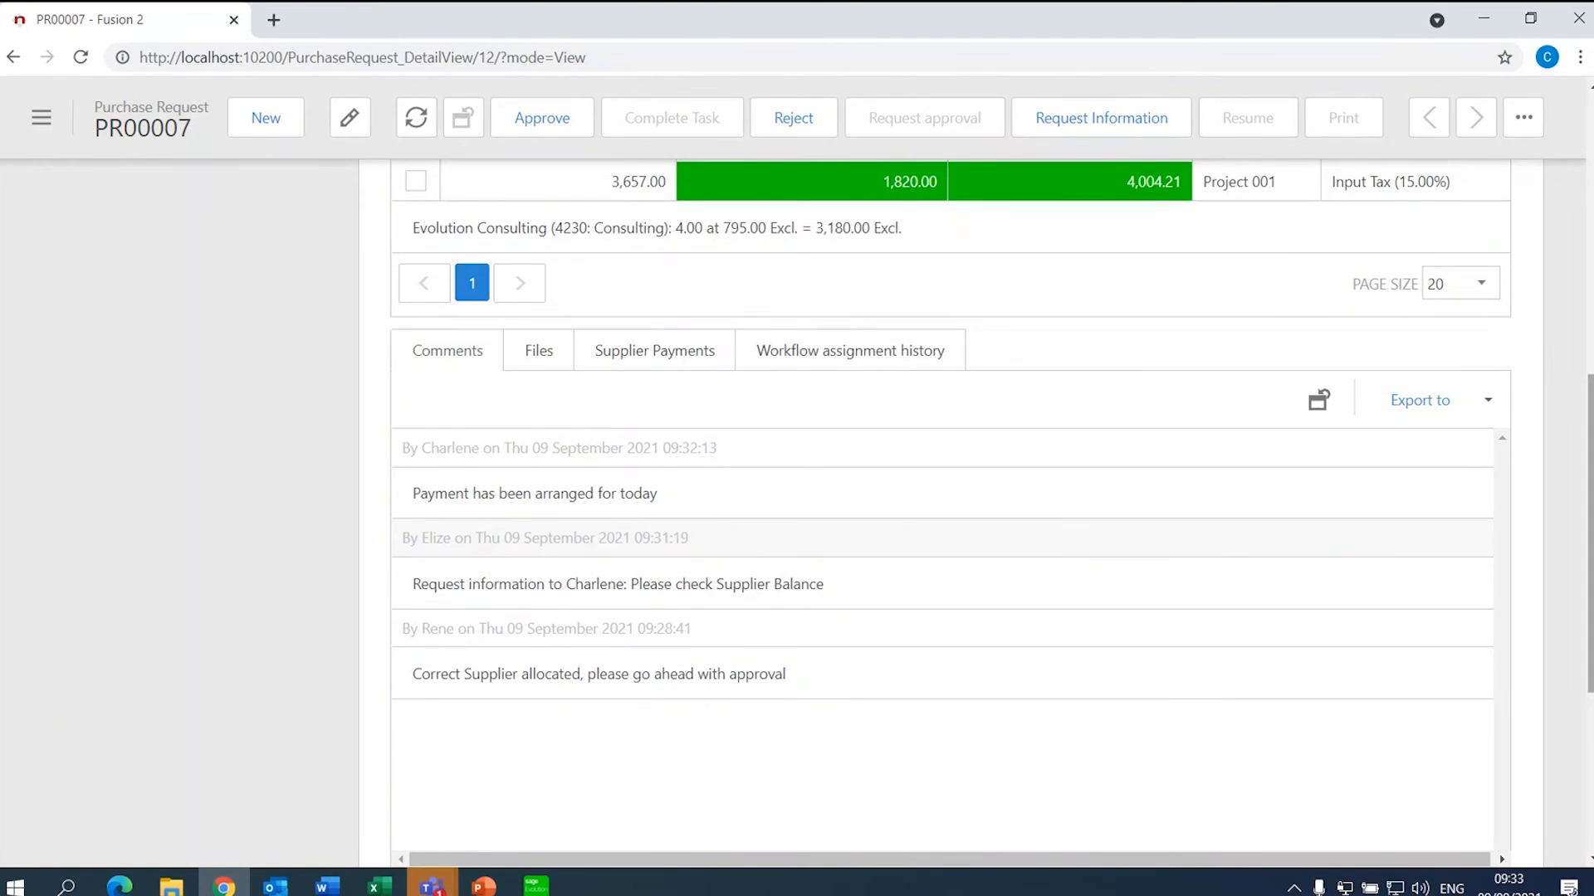
left_click_drag(1589, 478, 1589, 193)
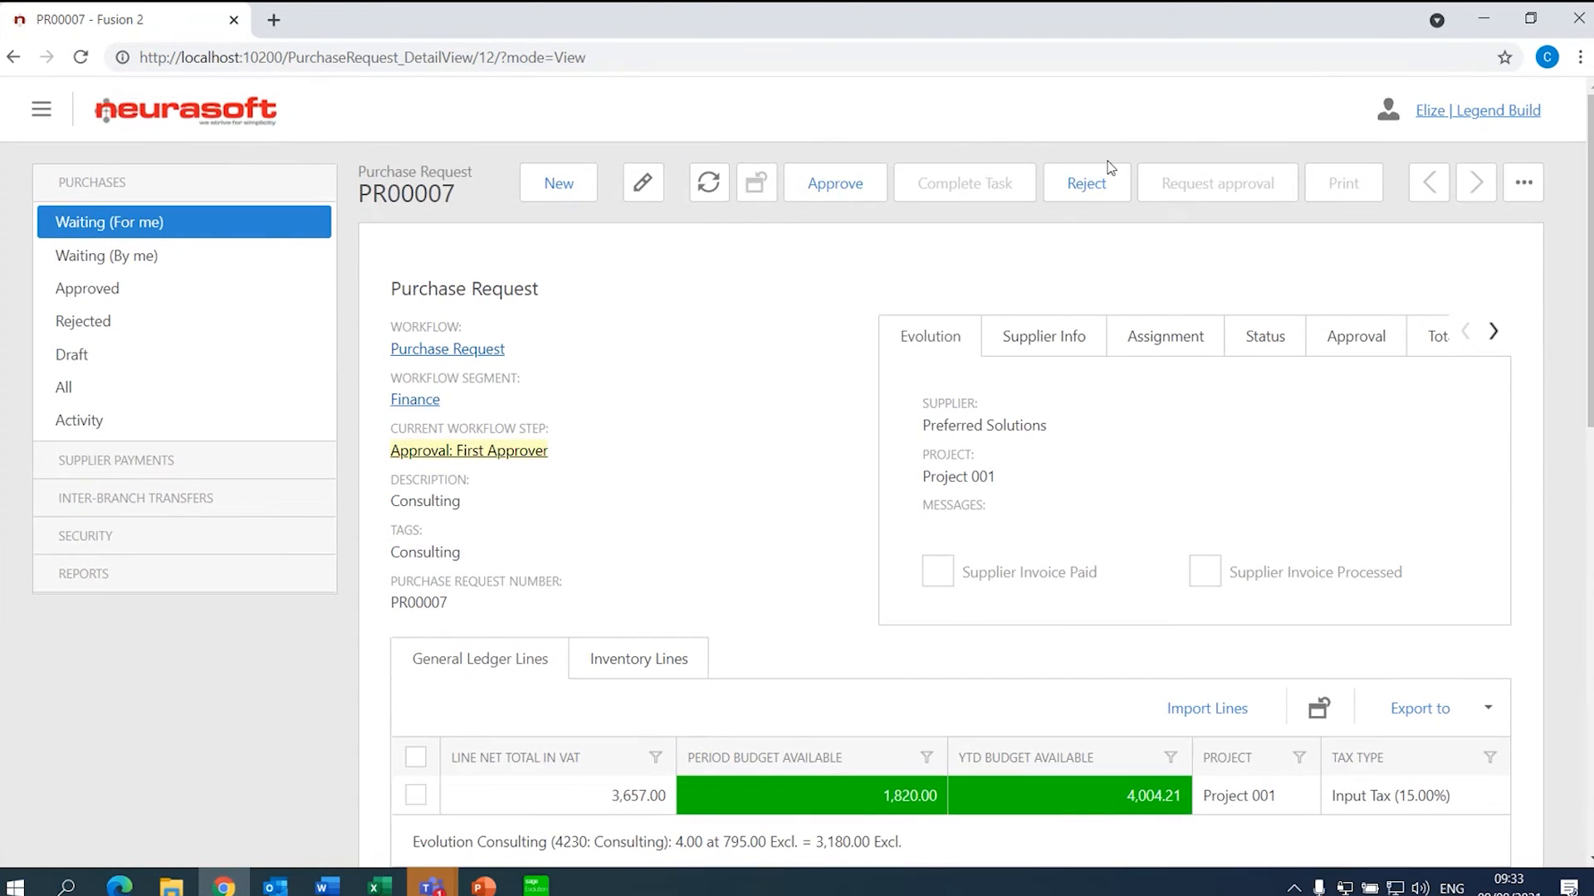
left_click(793, 177)
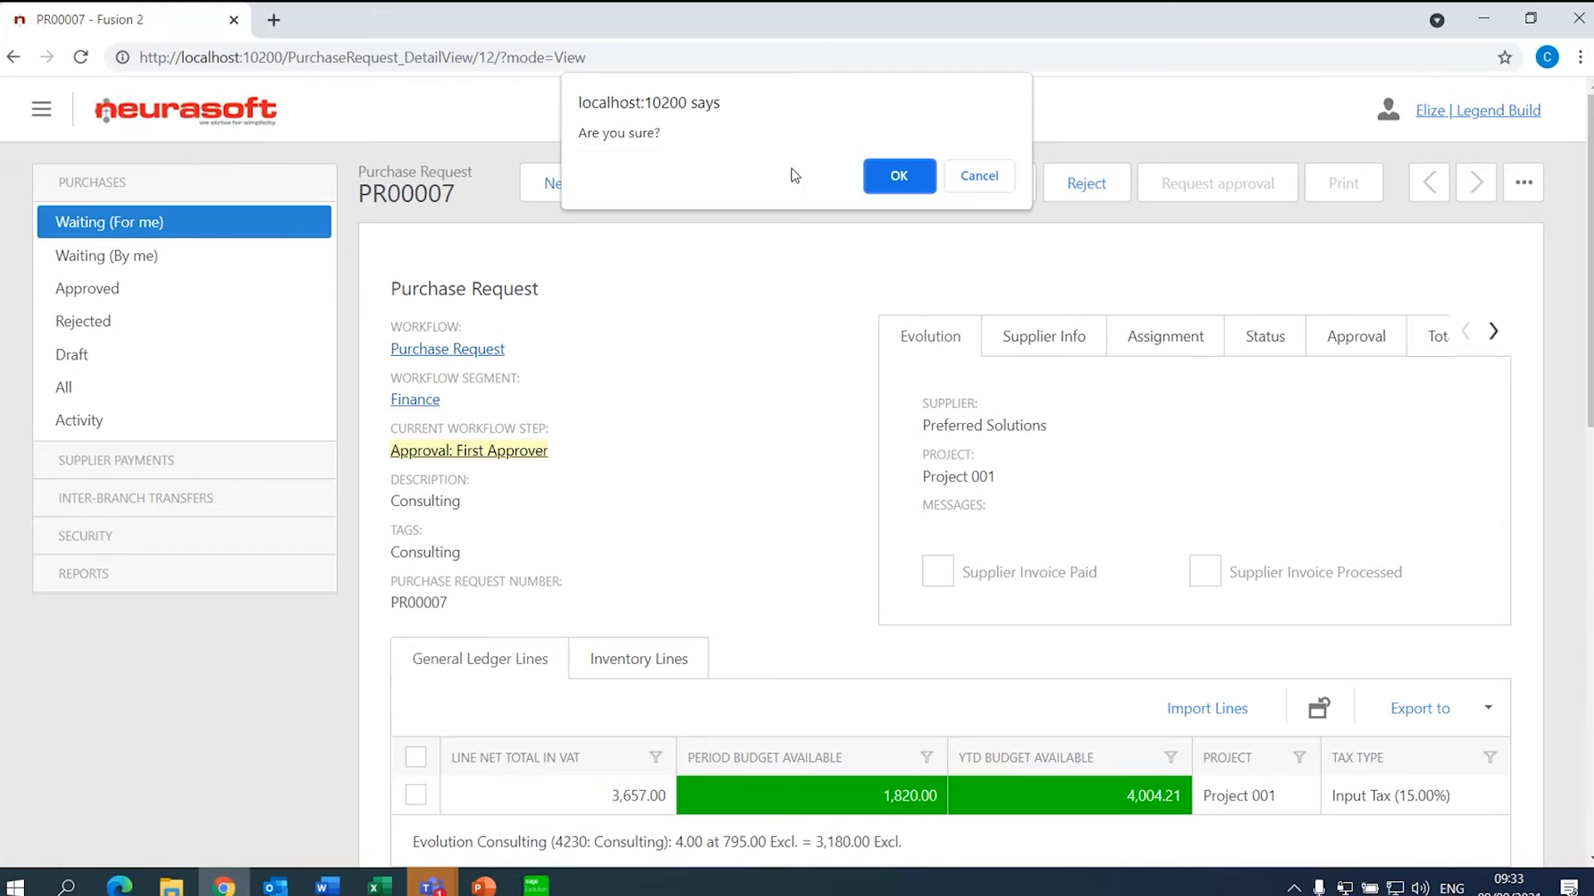
left_click(886, 175)
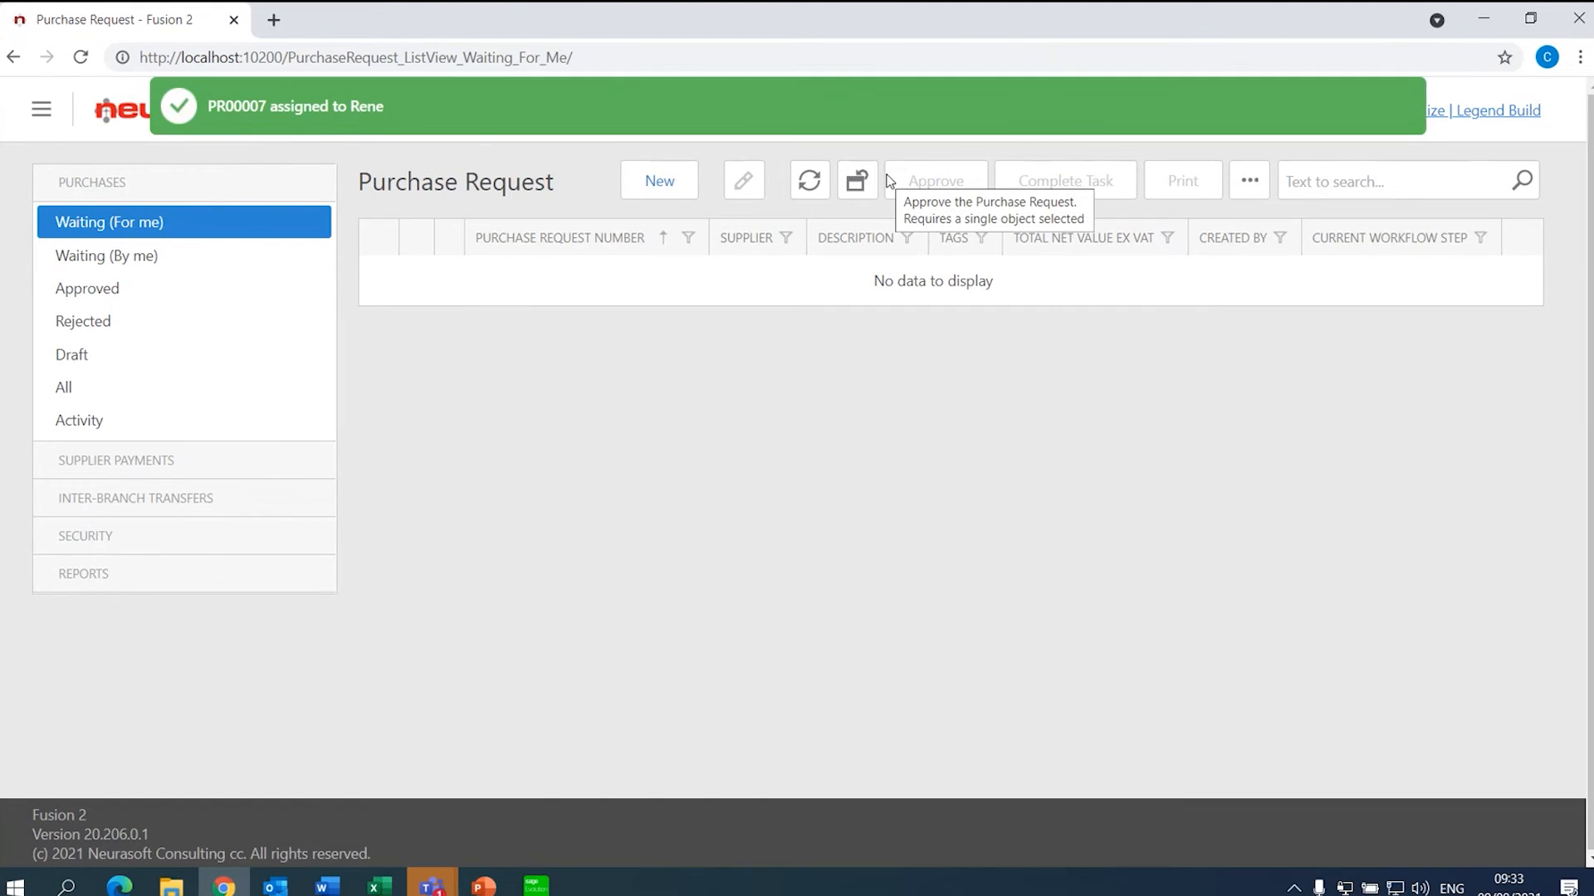
left_click(124, 384)
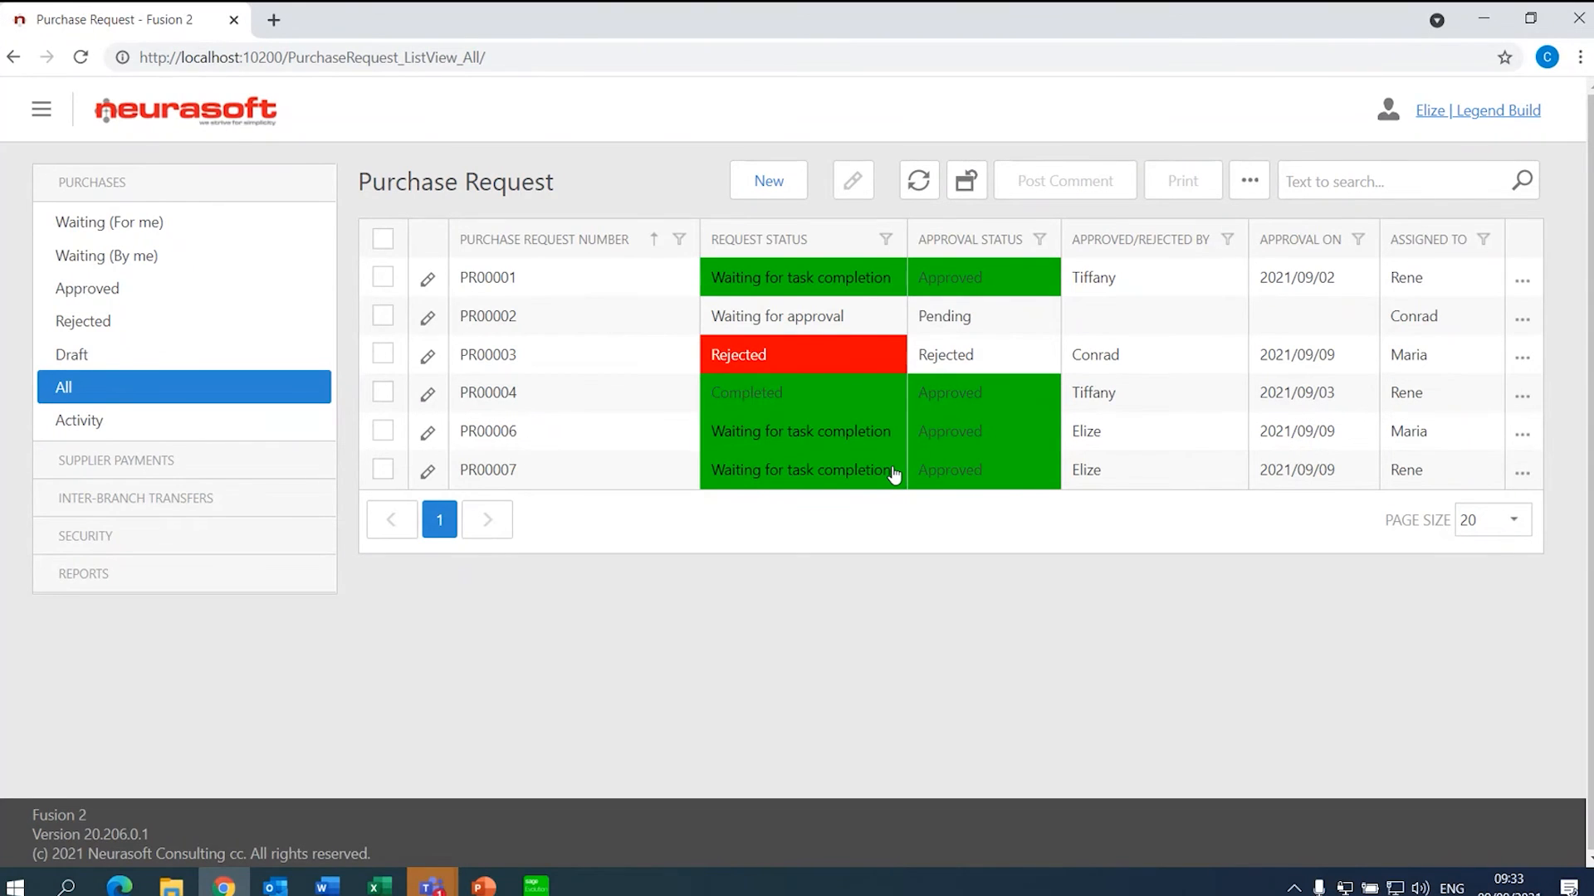
- Open PR00007's details and select its Purchase Order Number PO0029 on the Evolution tab
left_click(893, 473)
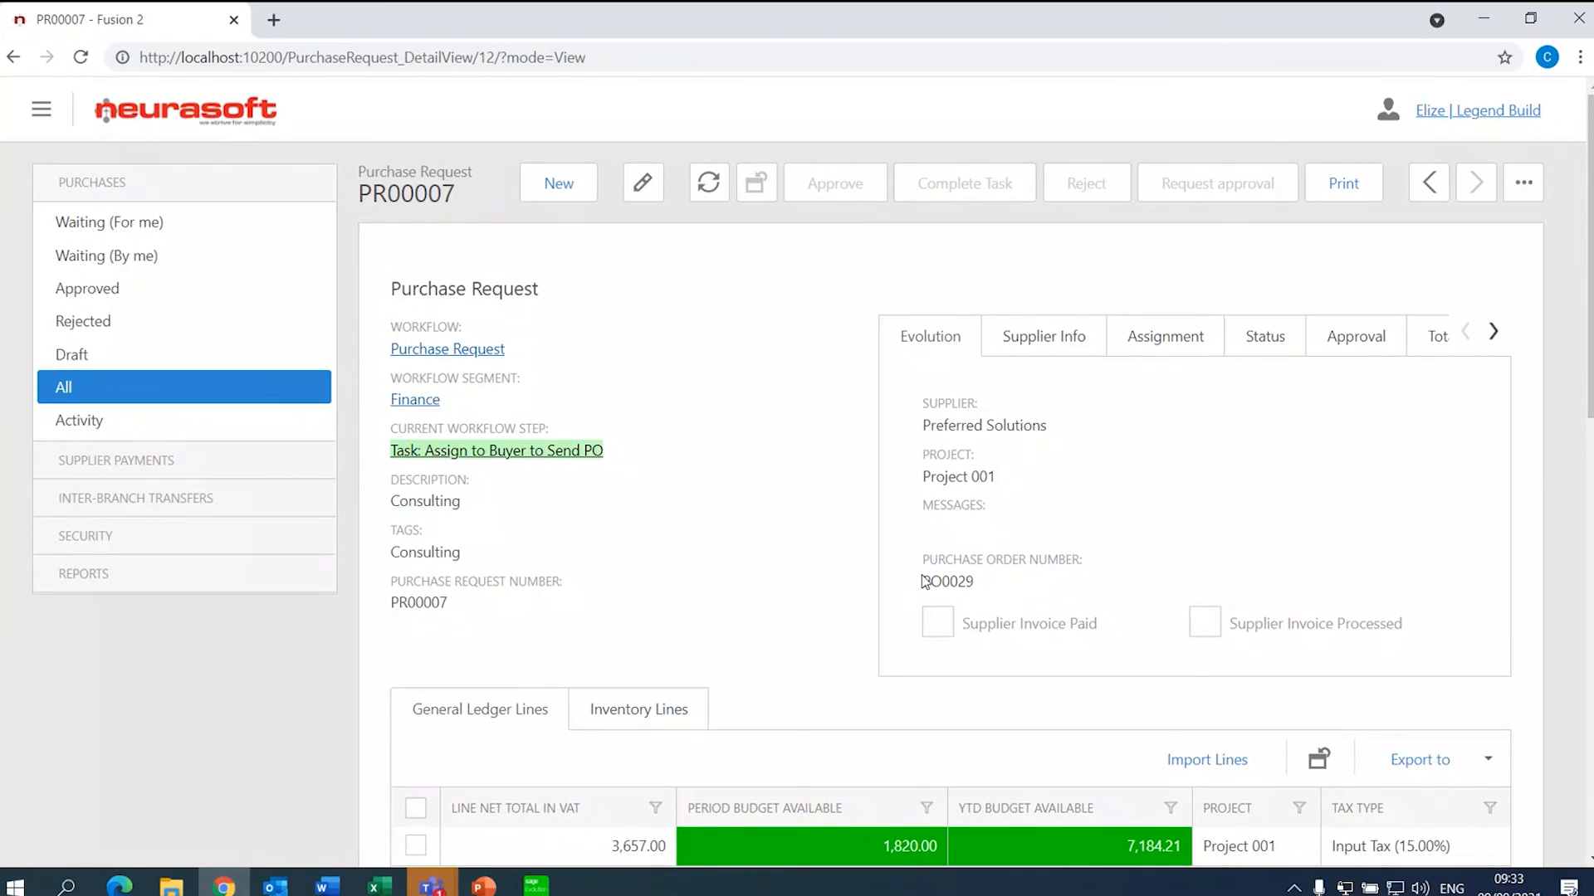
left_click_drag(924, 560, 985, 587)
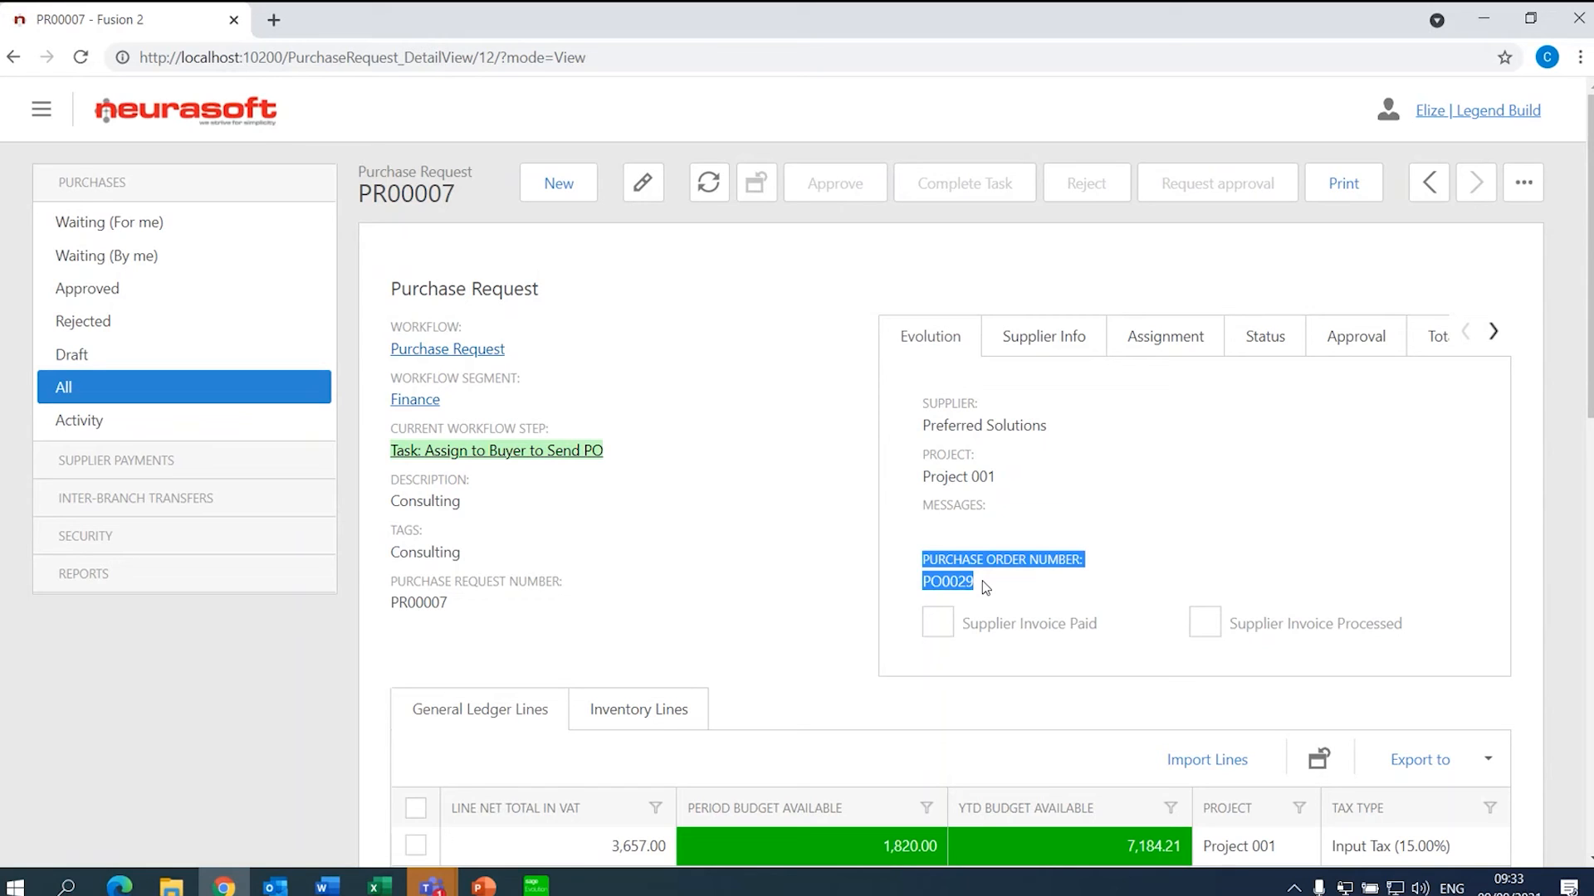
left_click(535, 884)
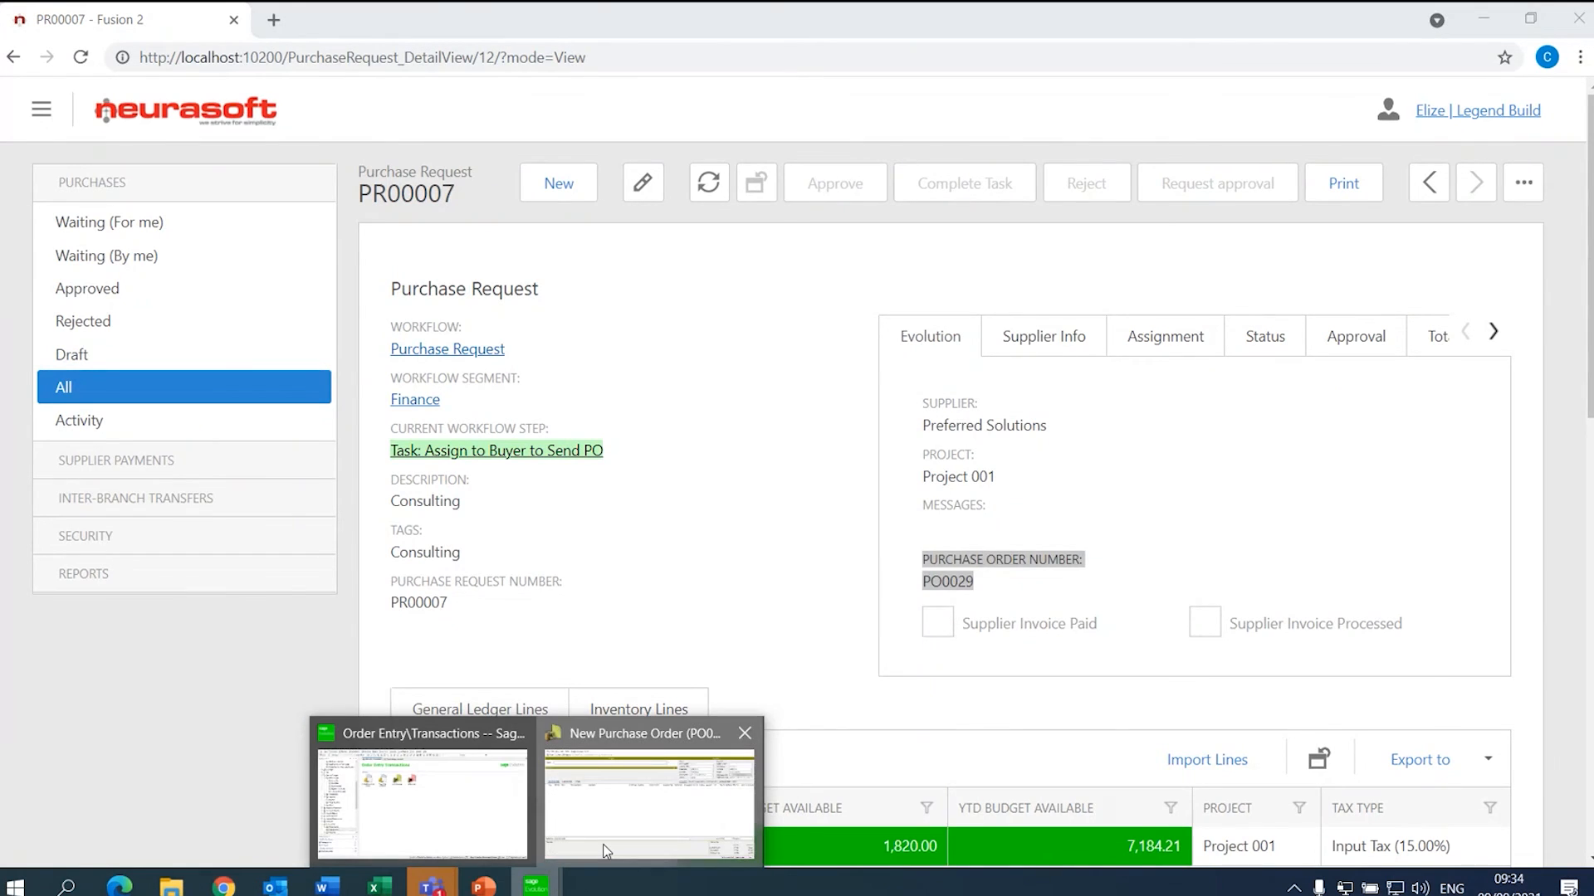
- Find and open PO0029 among unprocessed orders, checking its External Order PR00007
left_click(606, 850)
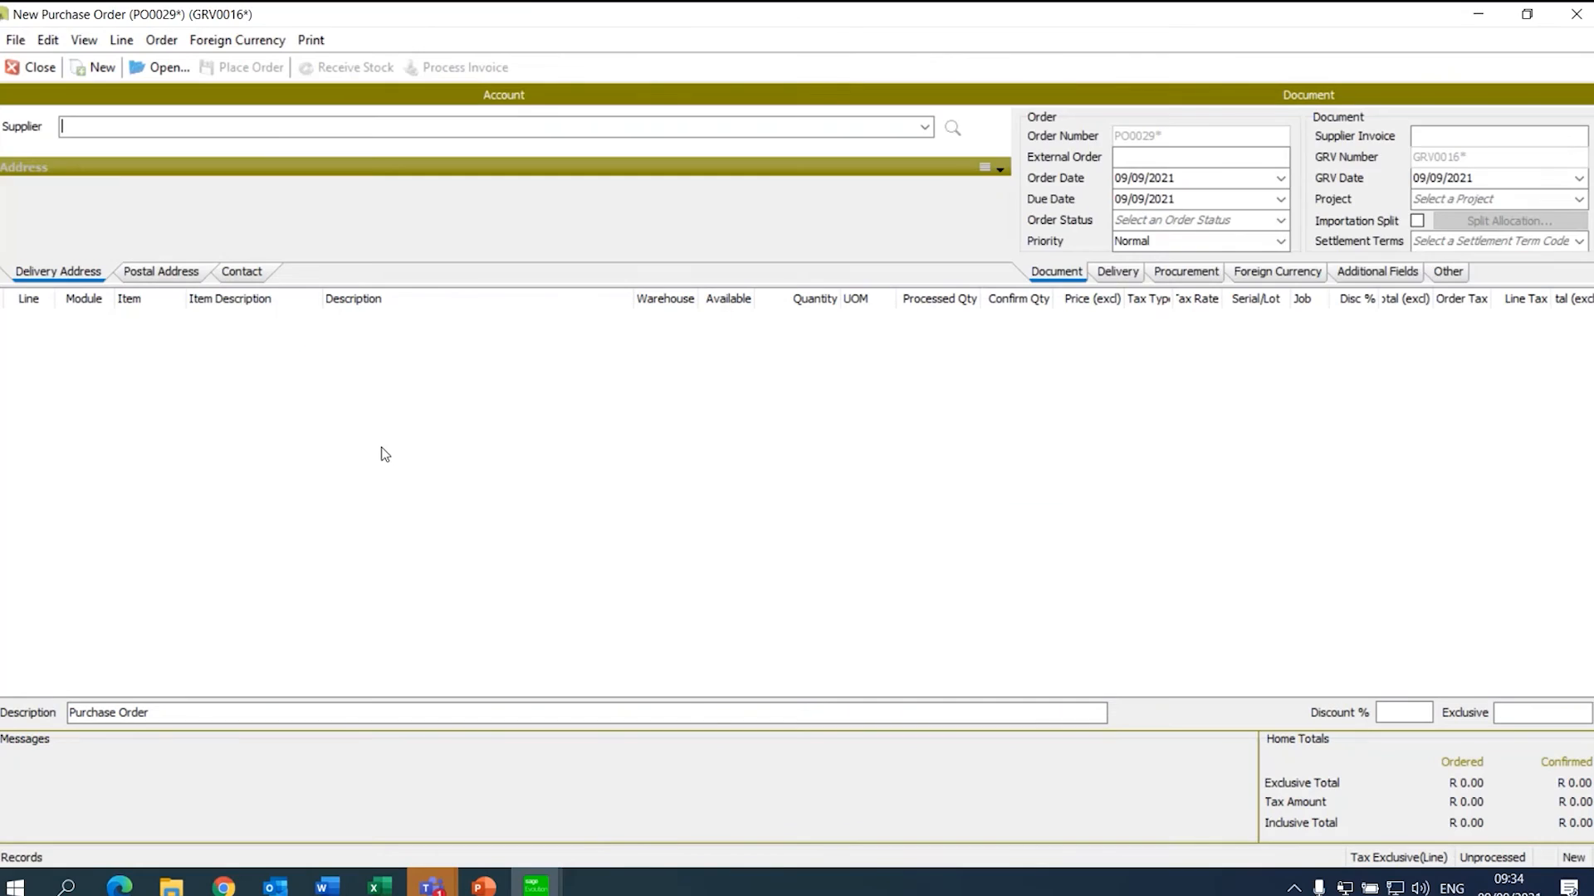
left_click(172, 69)
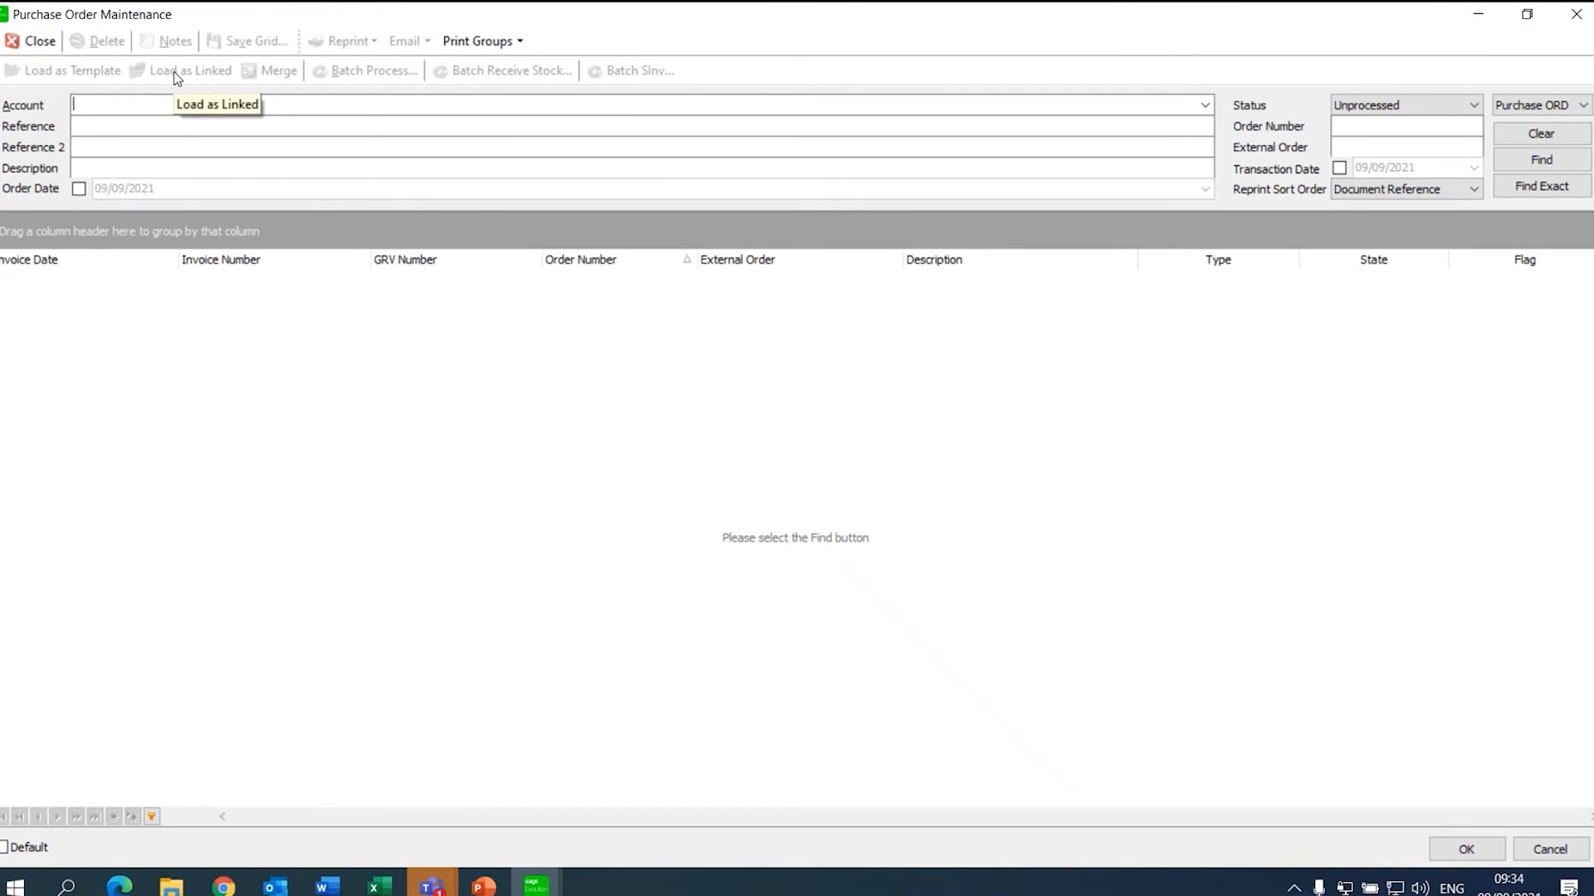
left_click(1541, 168)
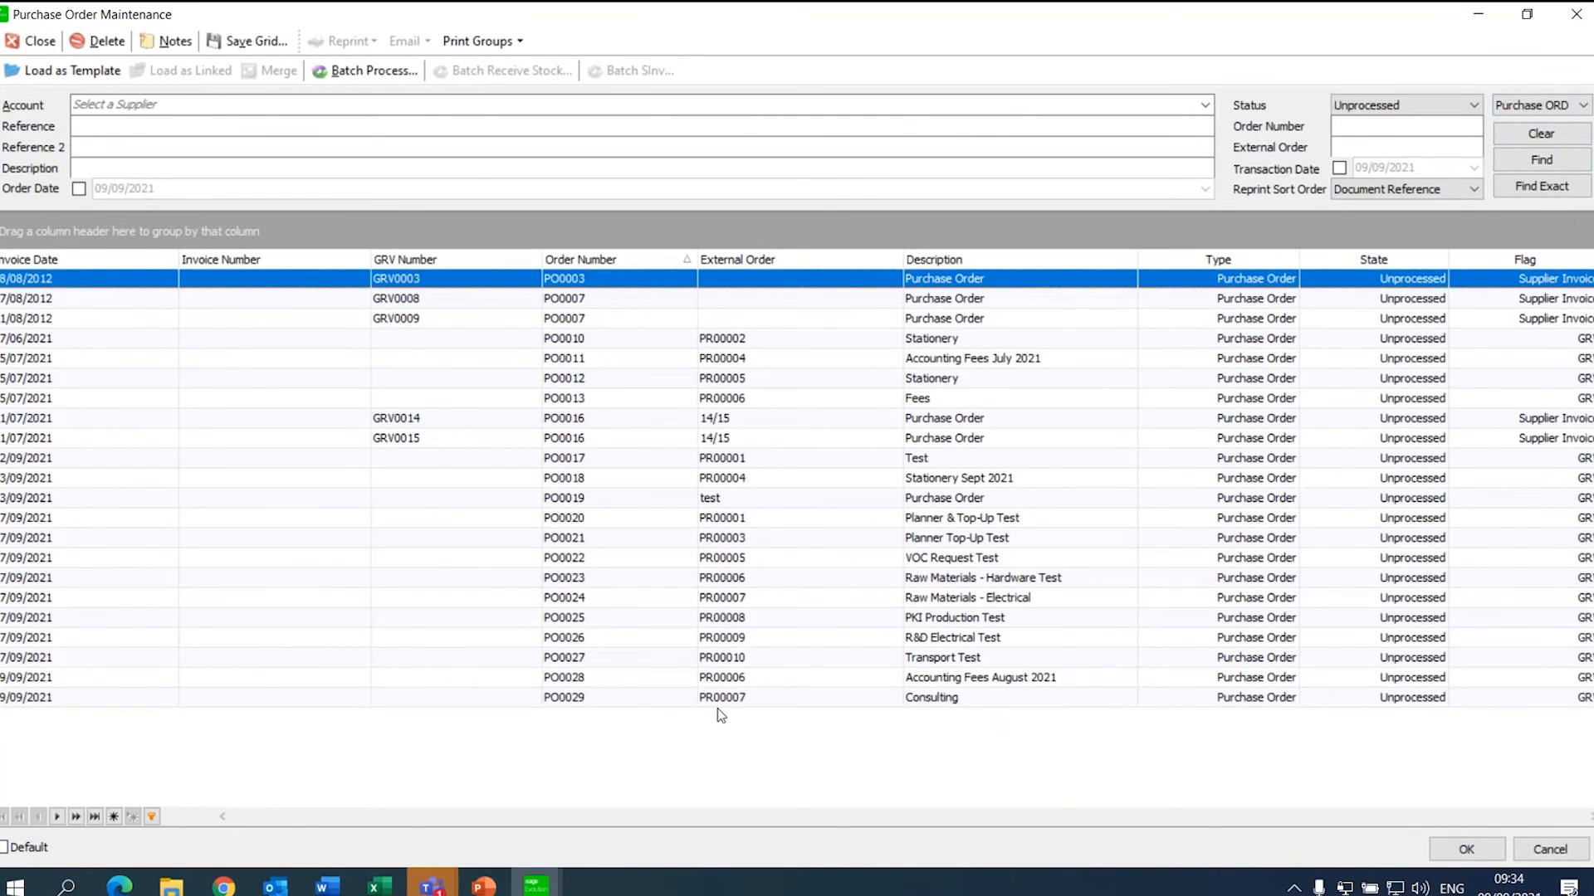
left_click(697, 698)
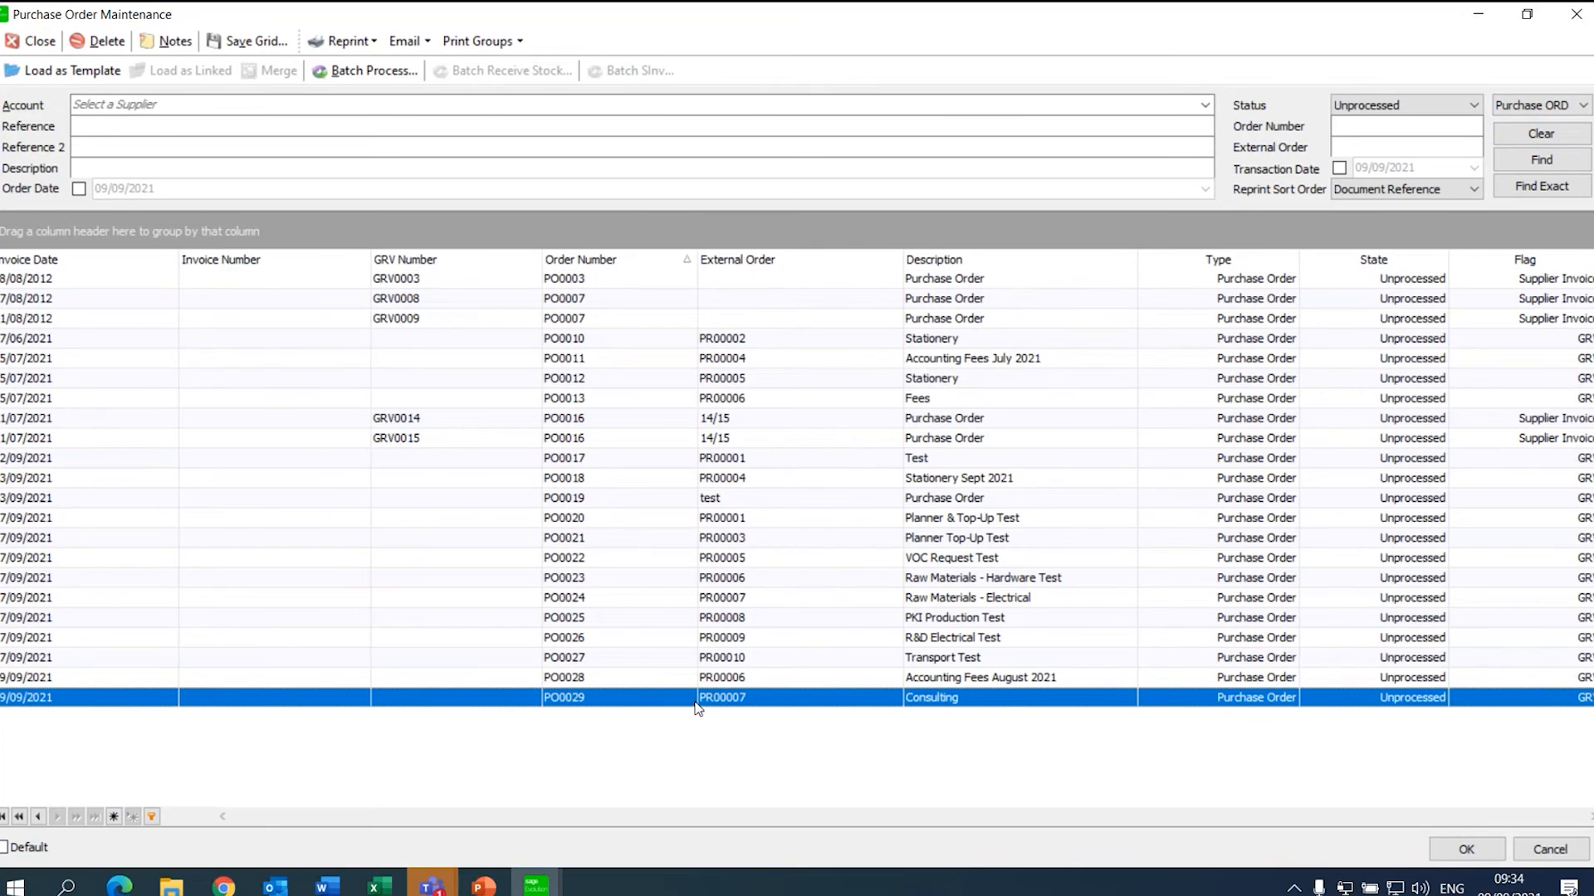
double_click(697, 703)
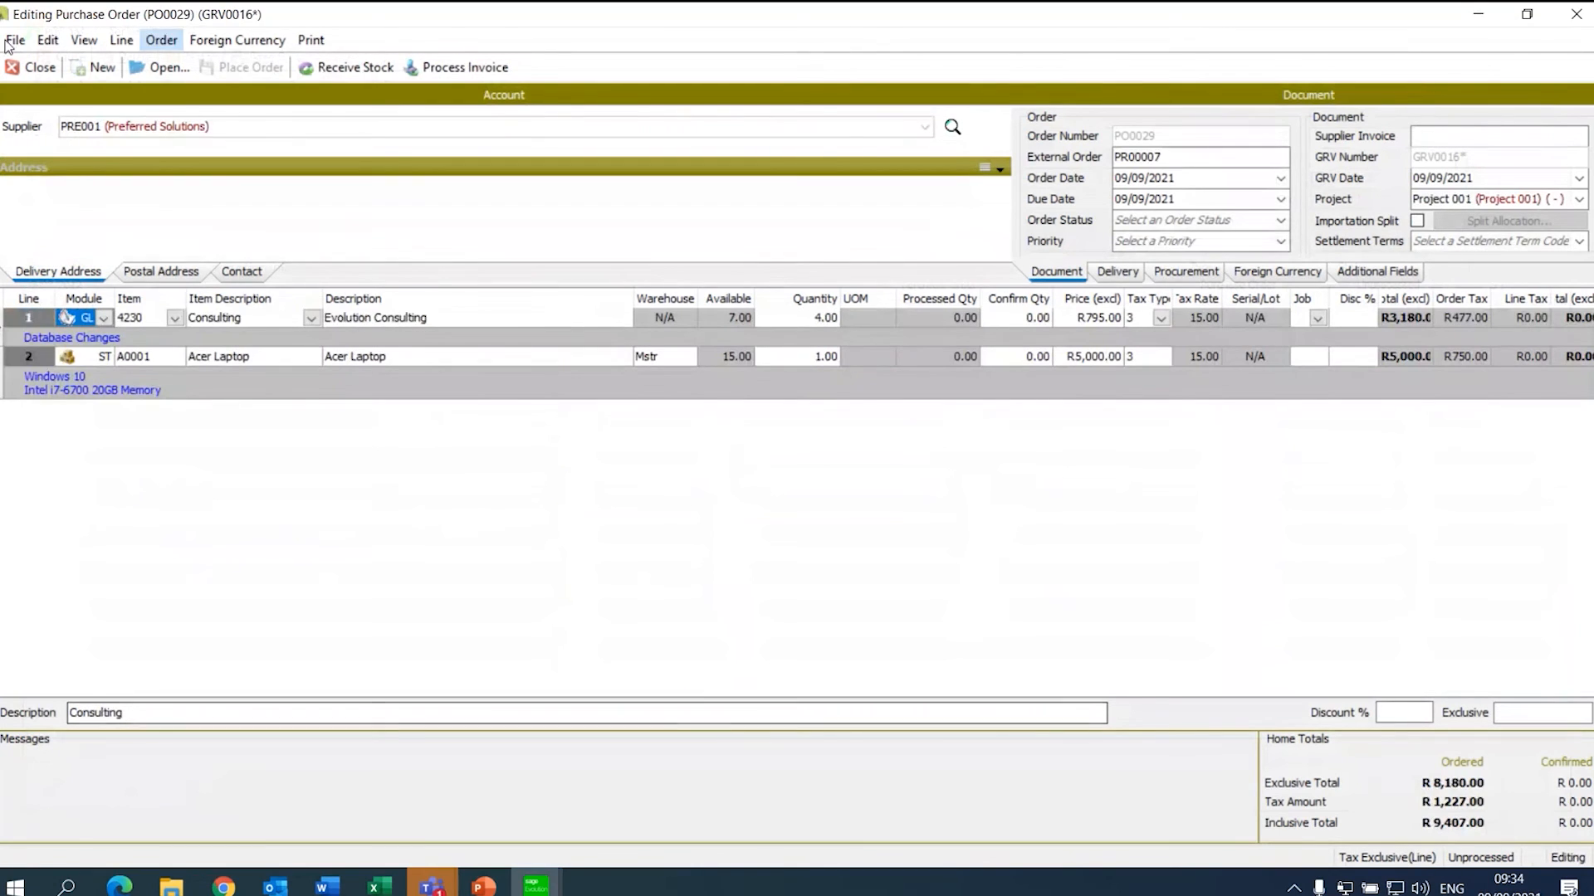
double_click(1155, 156)
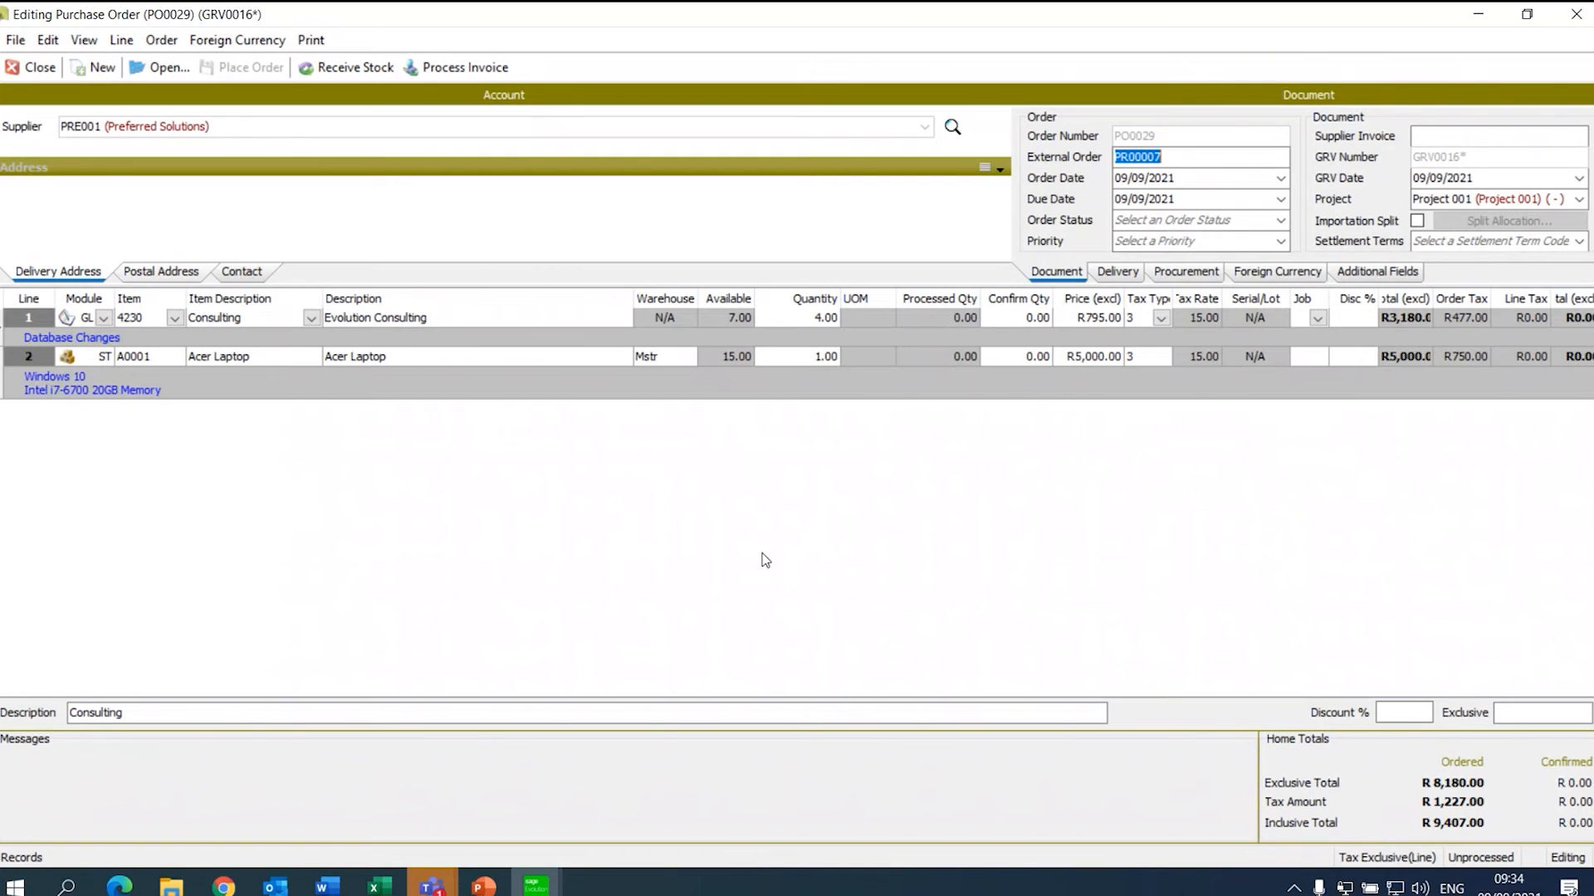
left_click(224, 887)
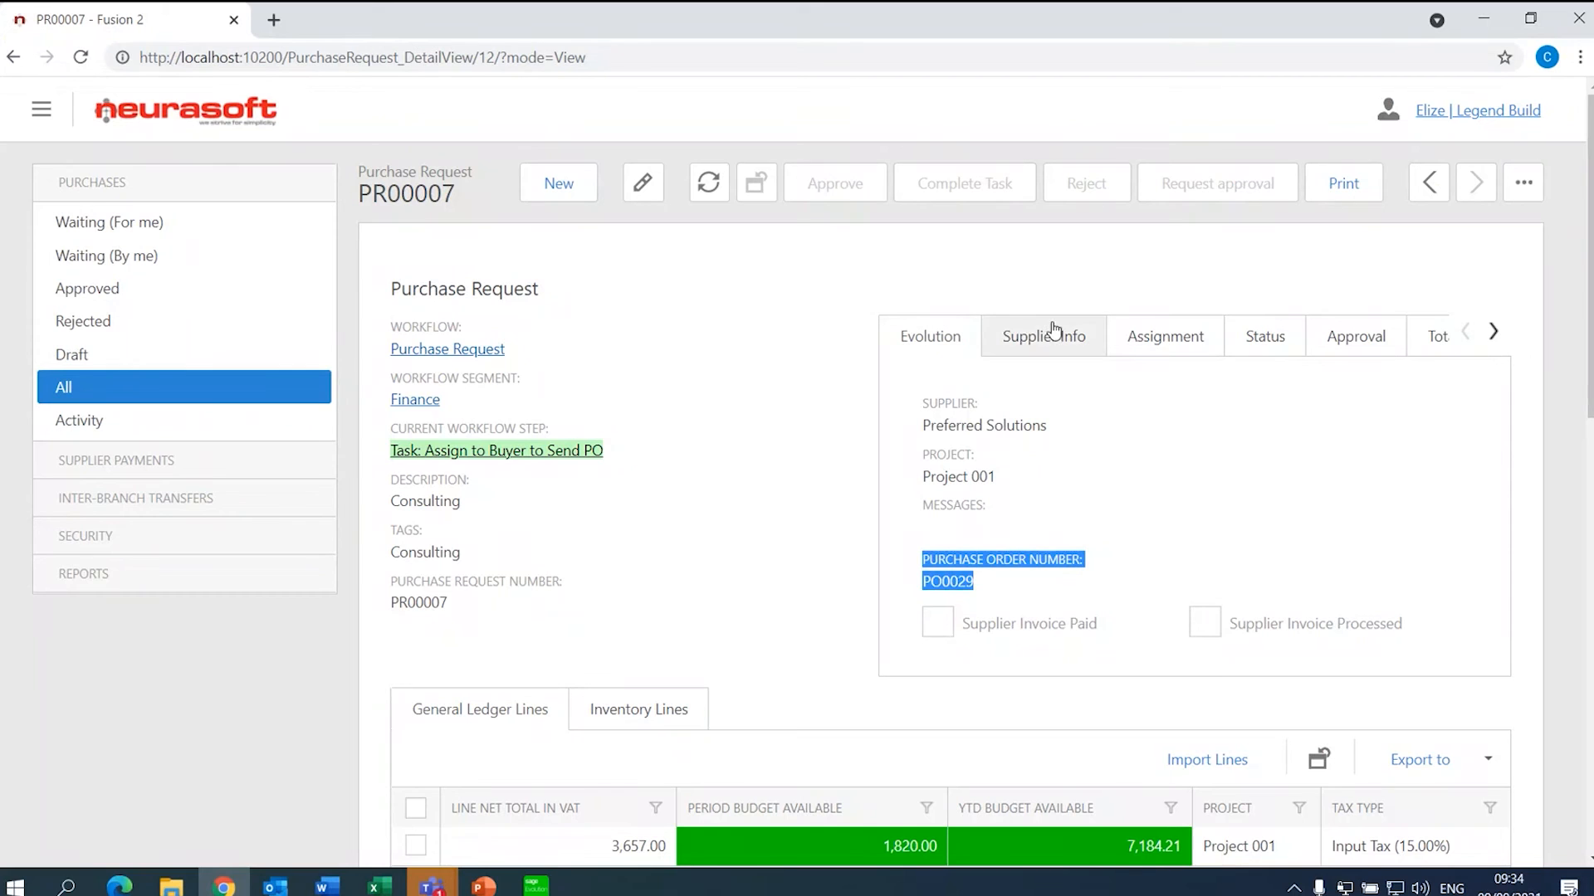
- Preview the PO0029 printout for PR00007, totalling 9,407.00 incl. VAT, then close it
scroll(1053, 332, "down", 5)
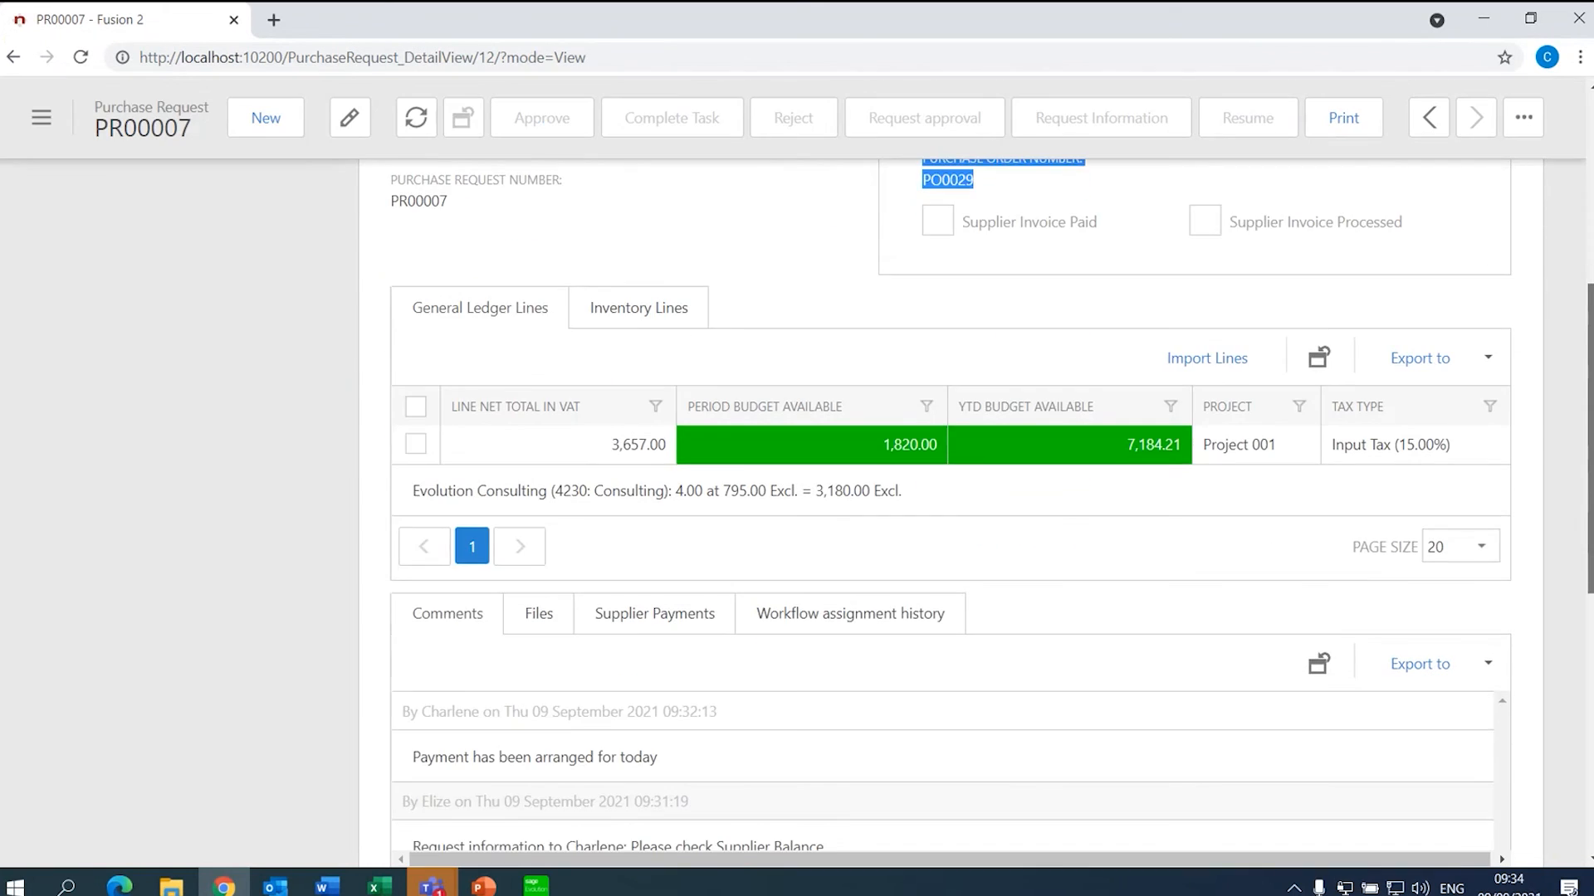
scroll(951, 515, "down", 6)
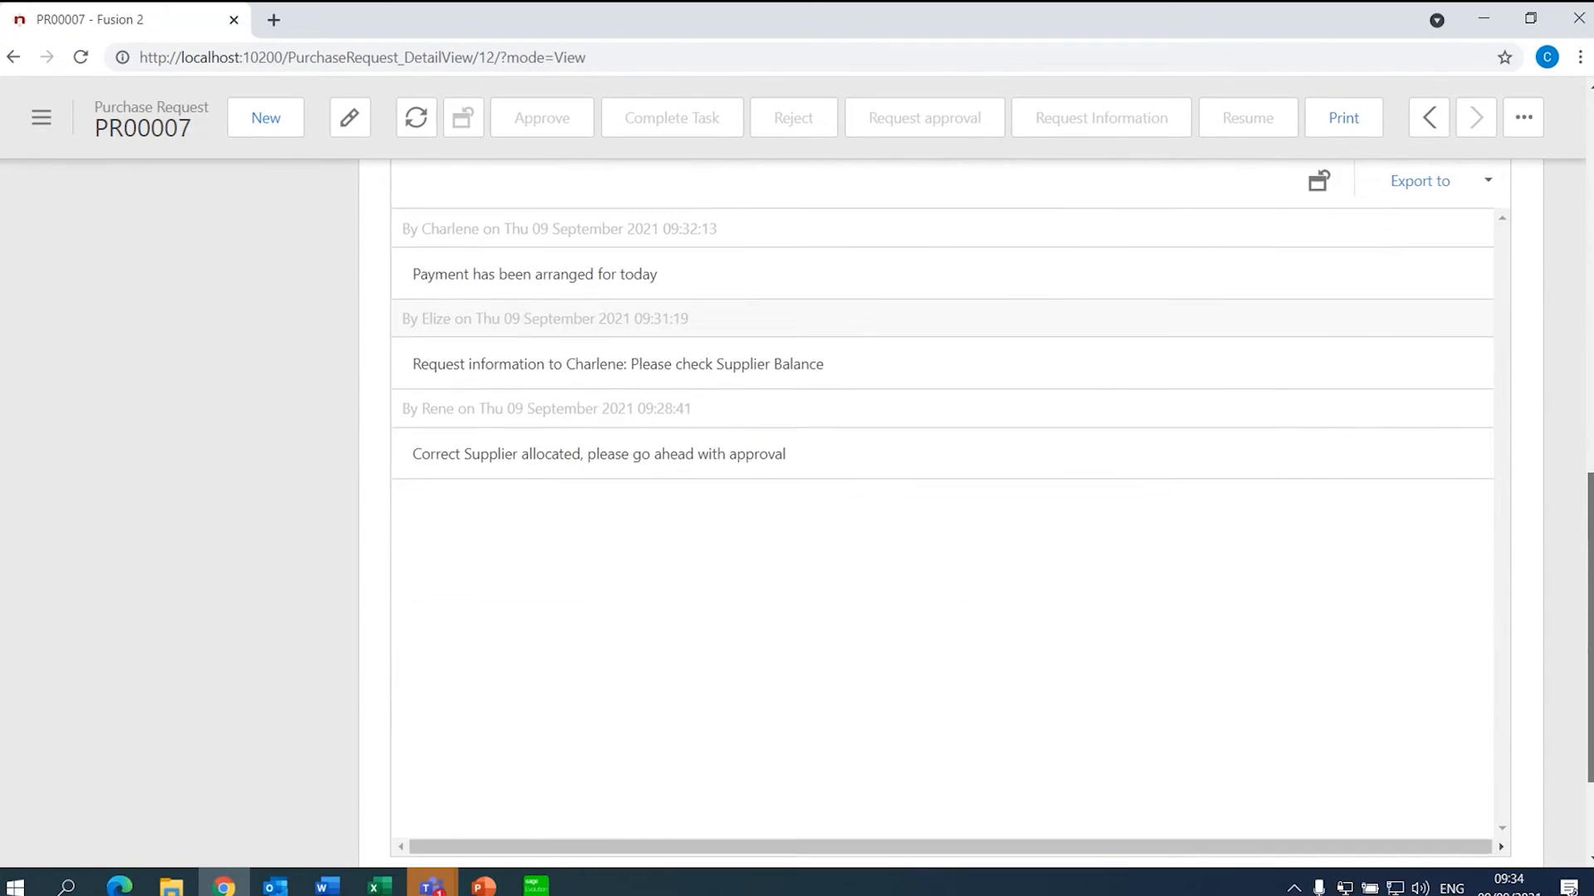
scroll(951, 514, "up", 11)
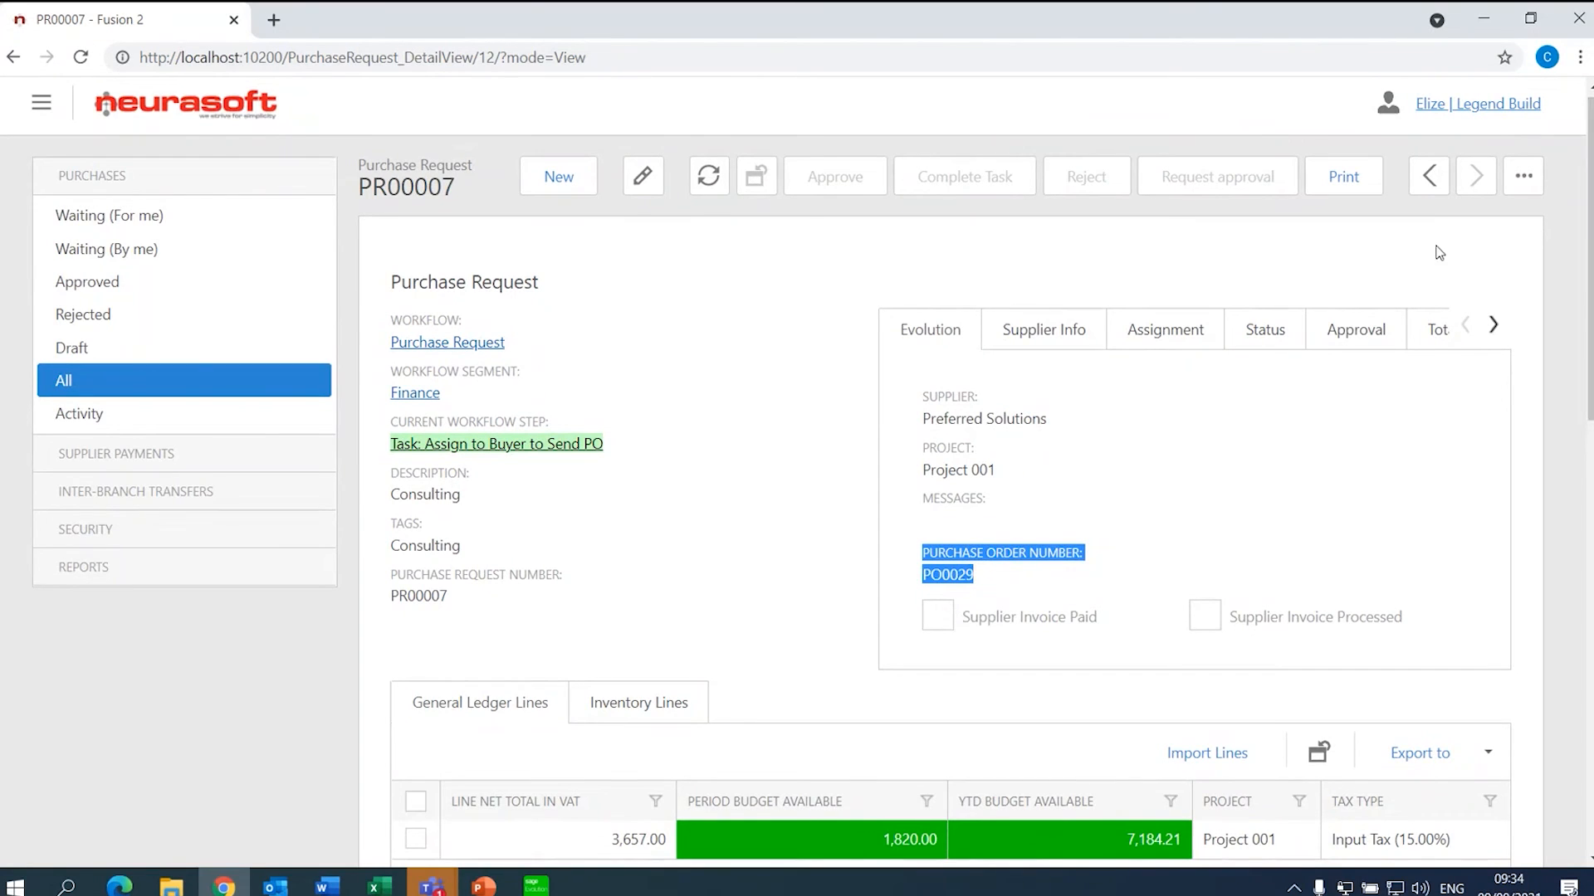
left_click(1345, 193)
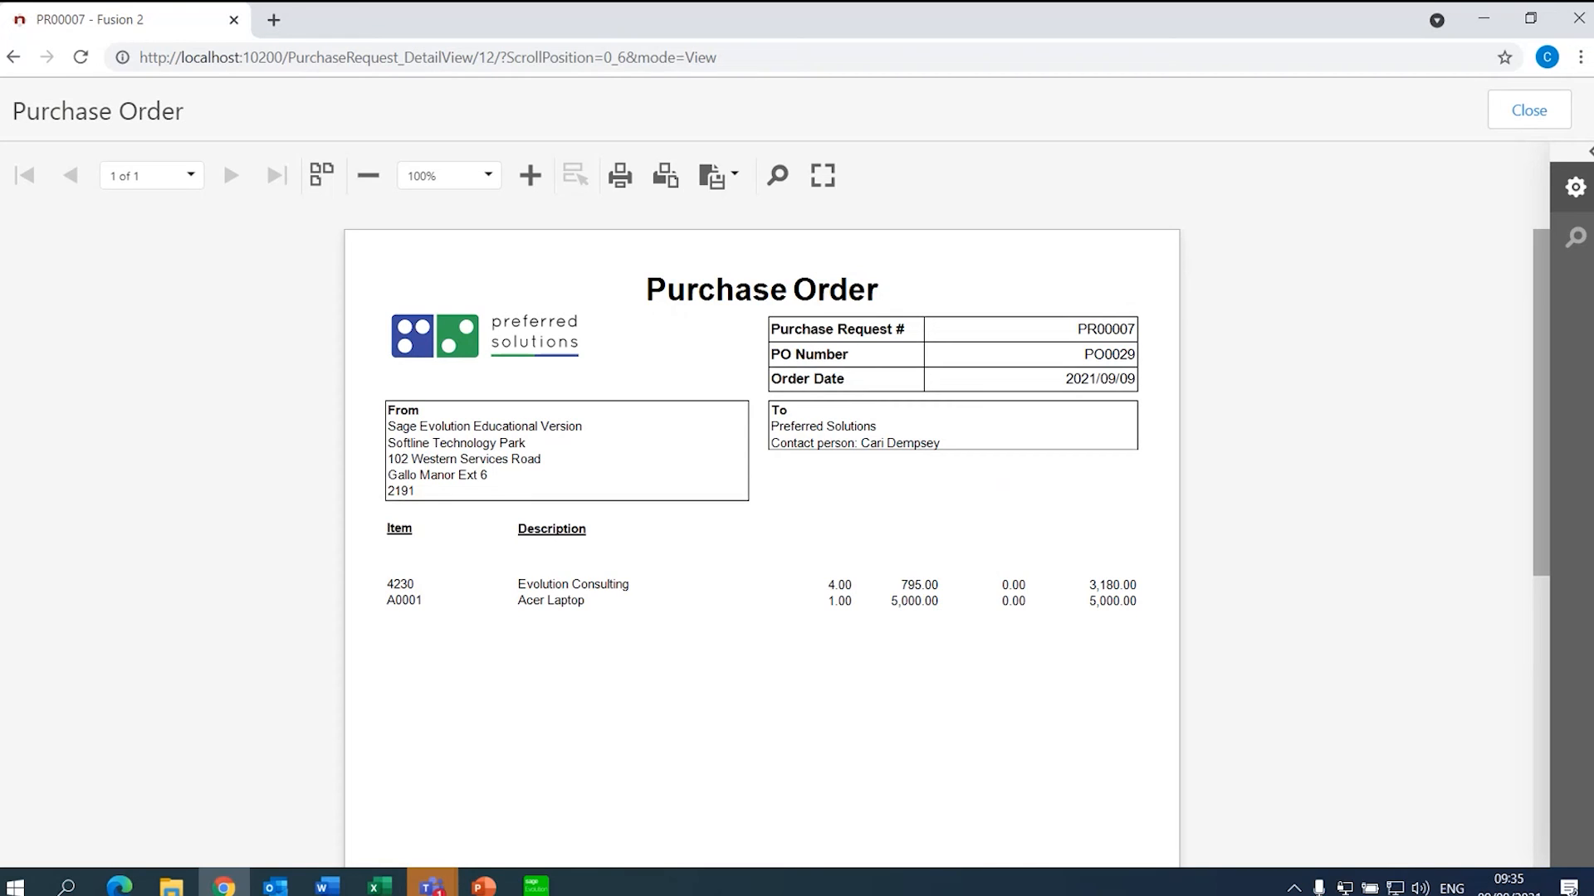
left_click_drag(1535, 316, 1546, 415)
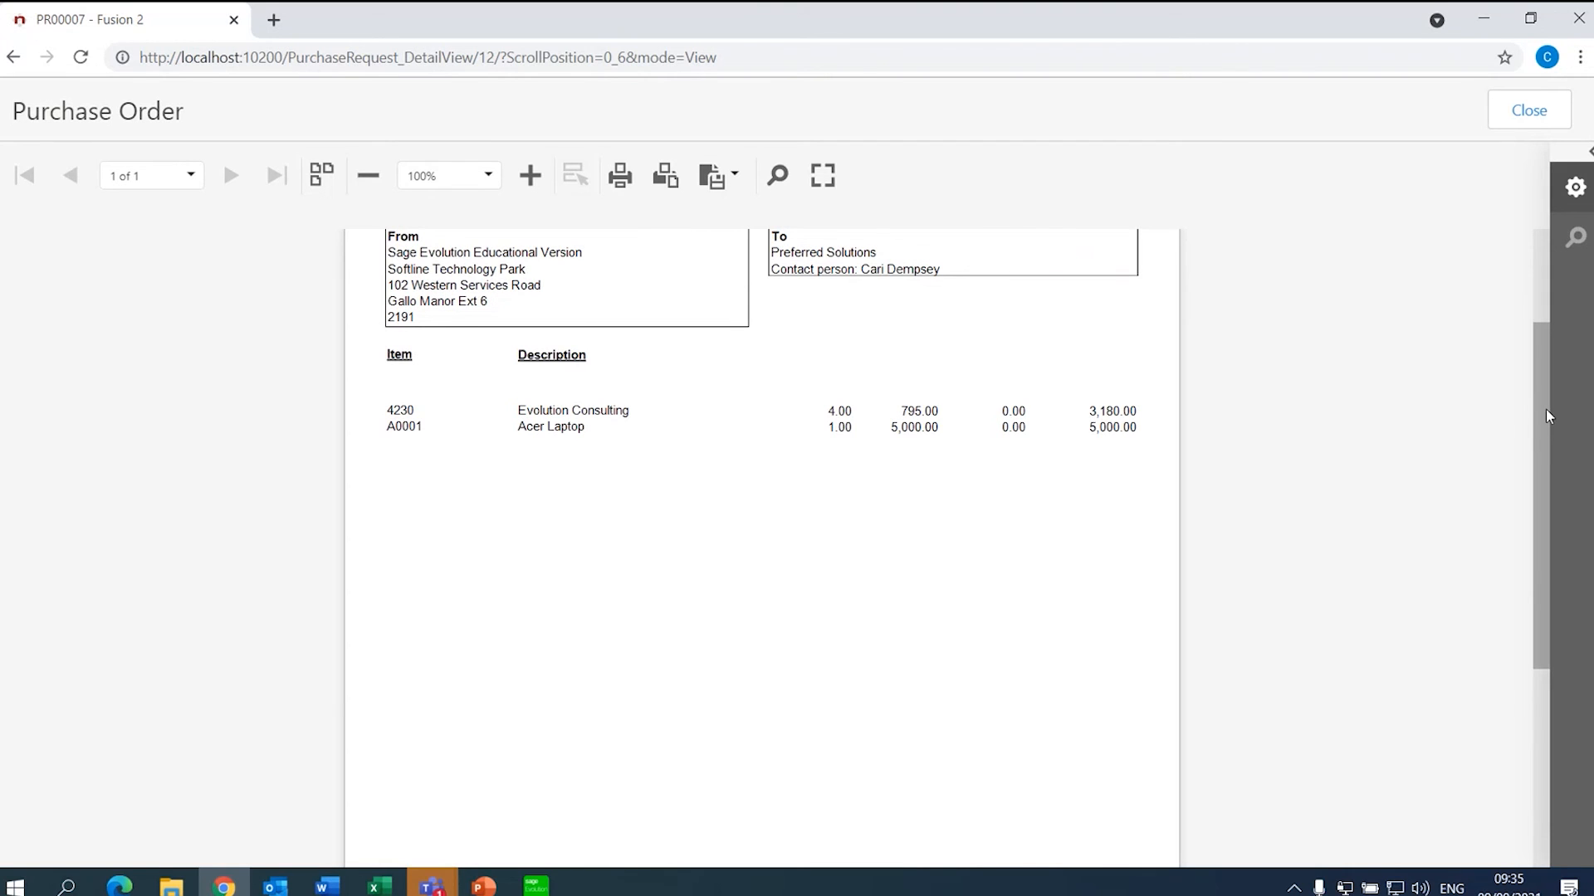
left_click_drag(1545, 415, 1540, 128)
left_click(1537, 117)
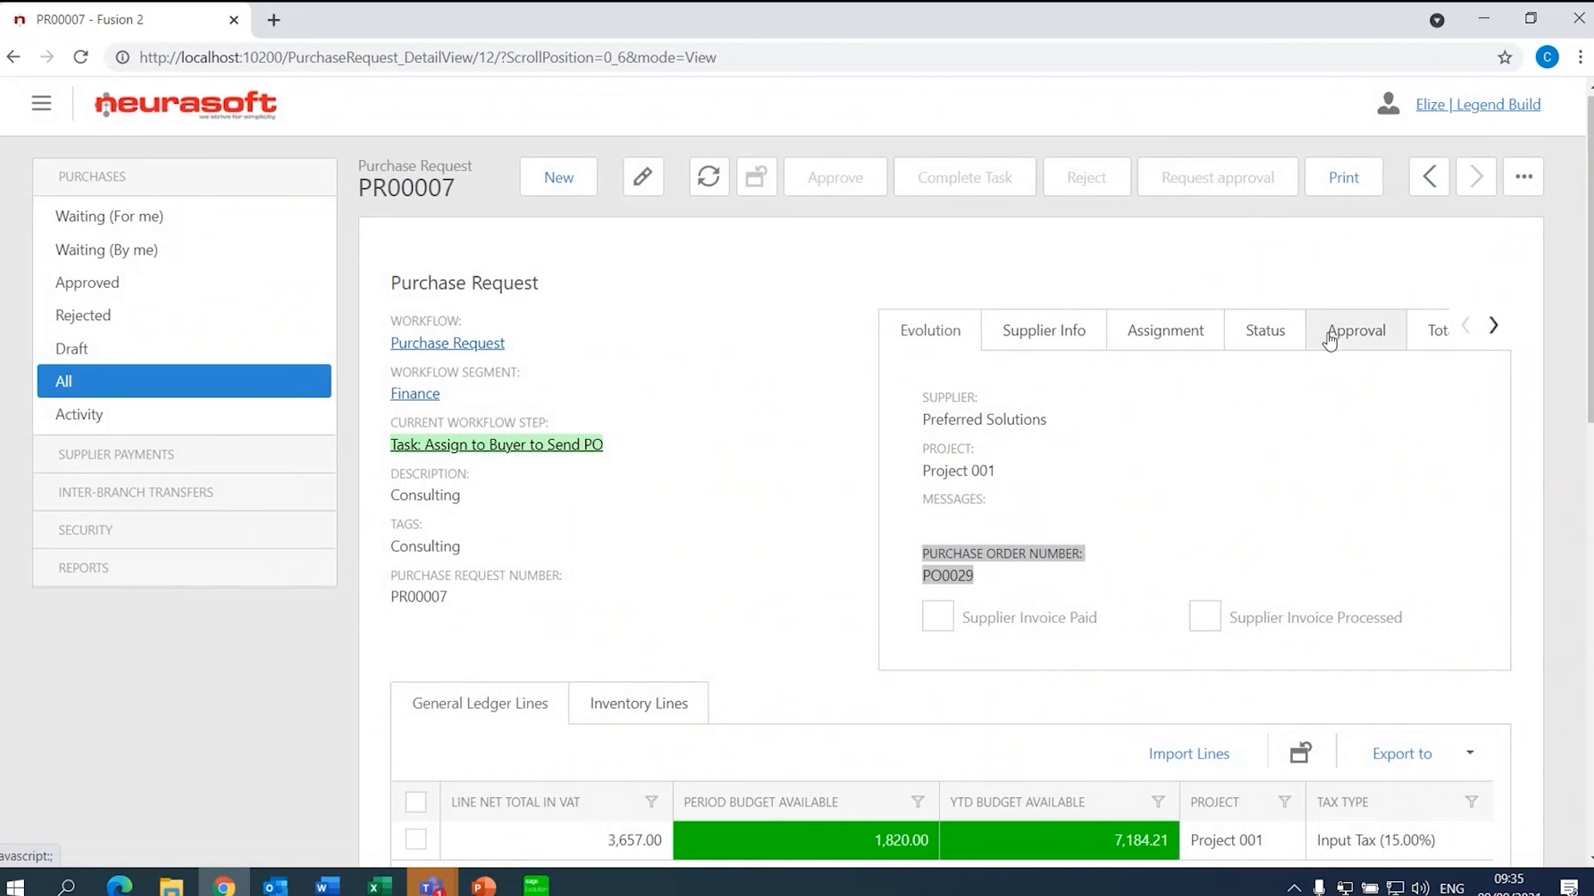
- Email purchase order PO0029 to the supplier's contact from the request's actions menu
left_click(1541, 190)
left_click(1539, 189)
left_click(1538, 187)
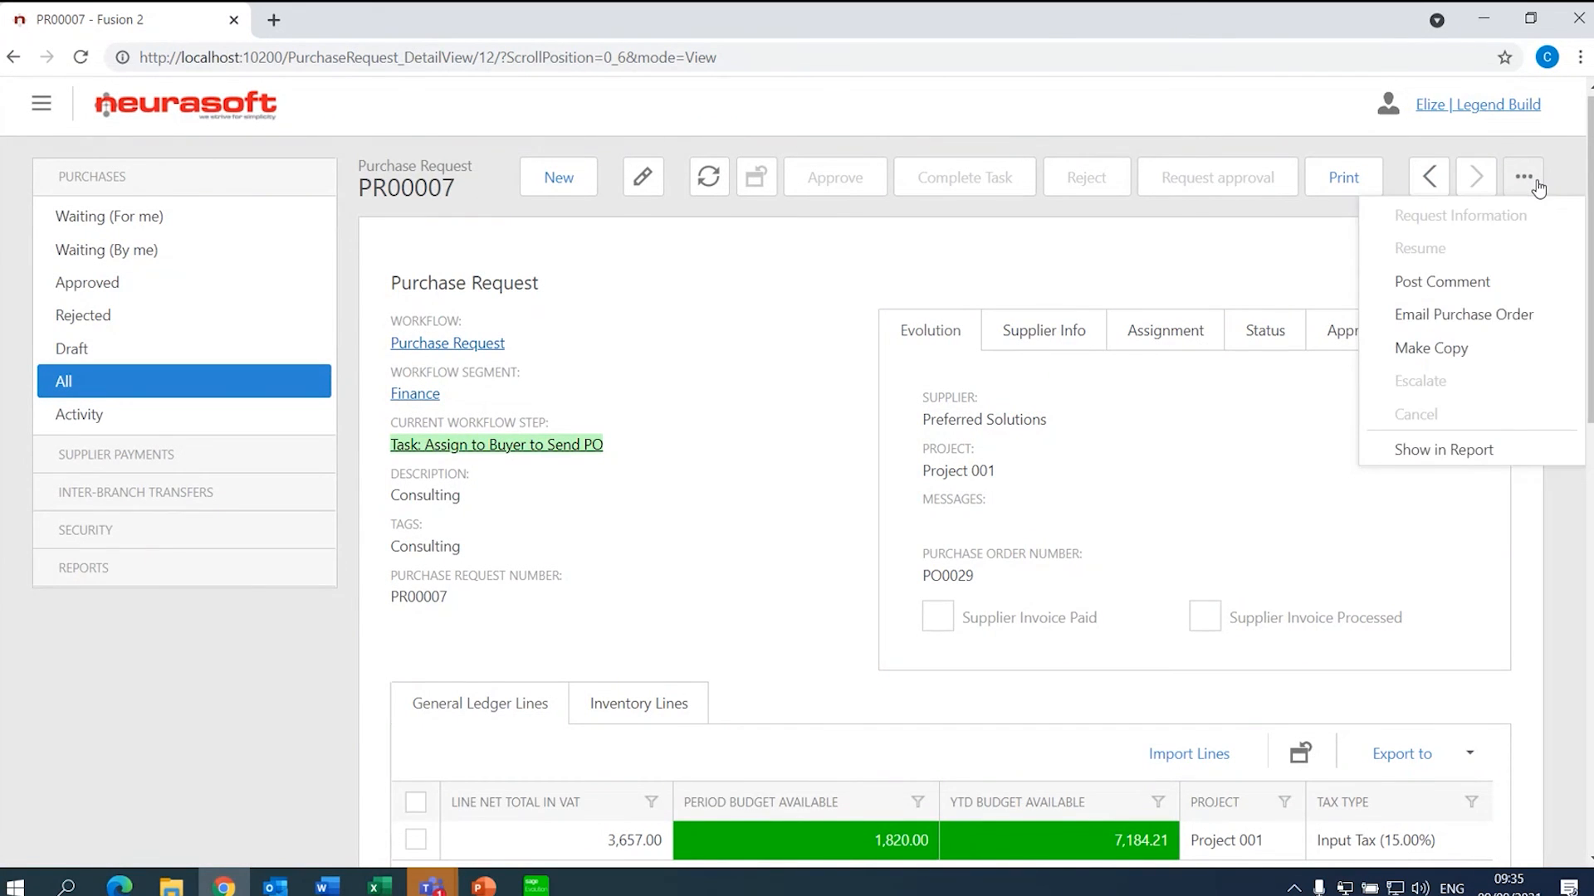
left_click(1476, 323)
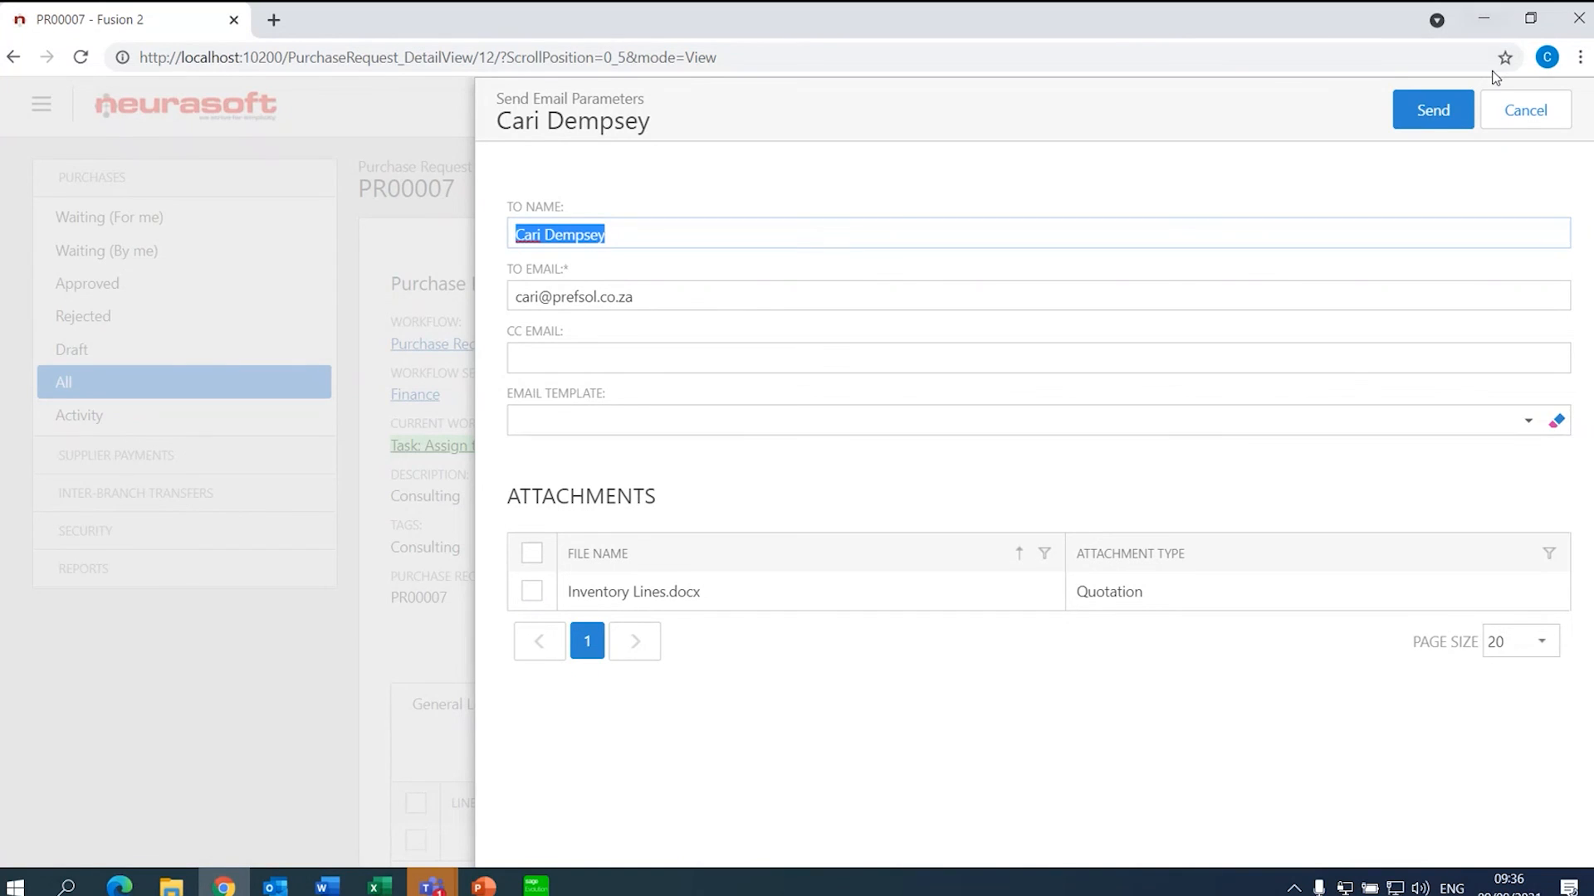
left_click(1421, 110)
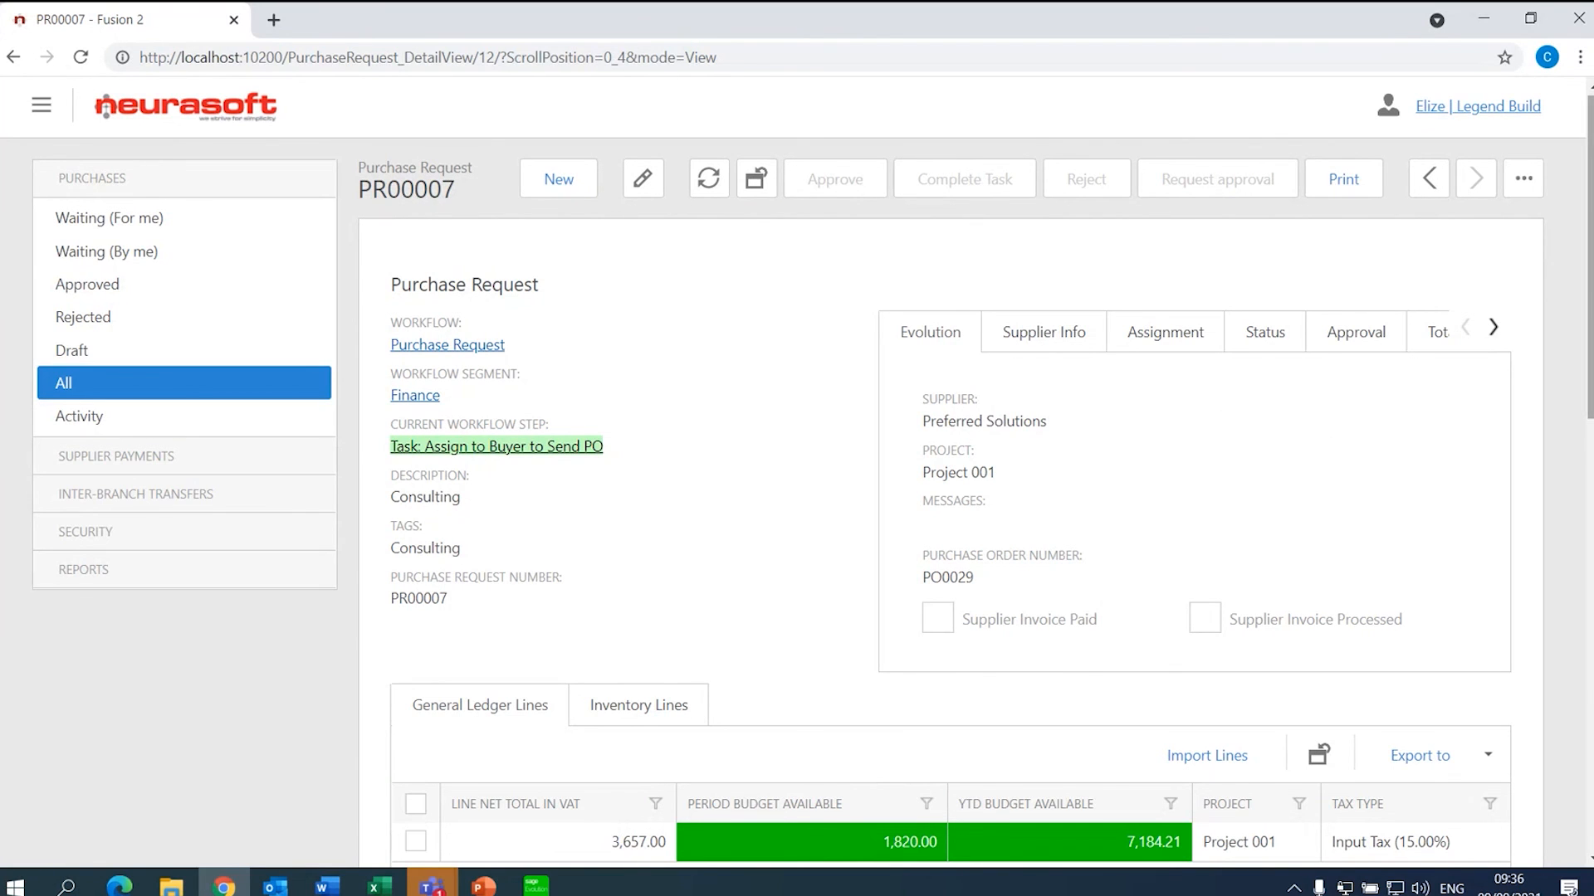
- Recheck the request actions menu, dismiss it, and go to the purchase request activity log
left_click_drag(1589, 305, 1555, 294)
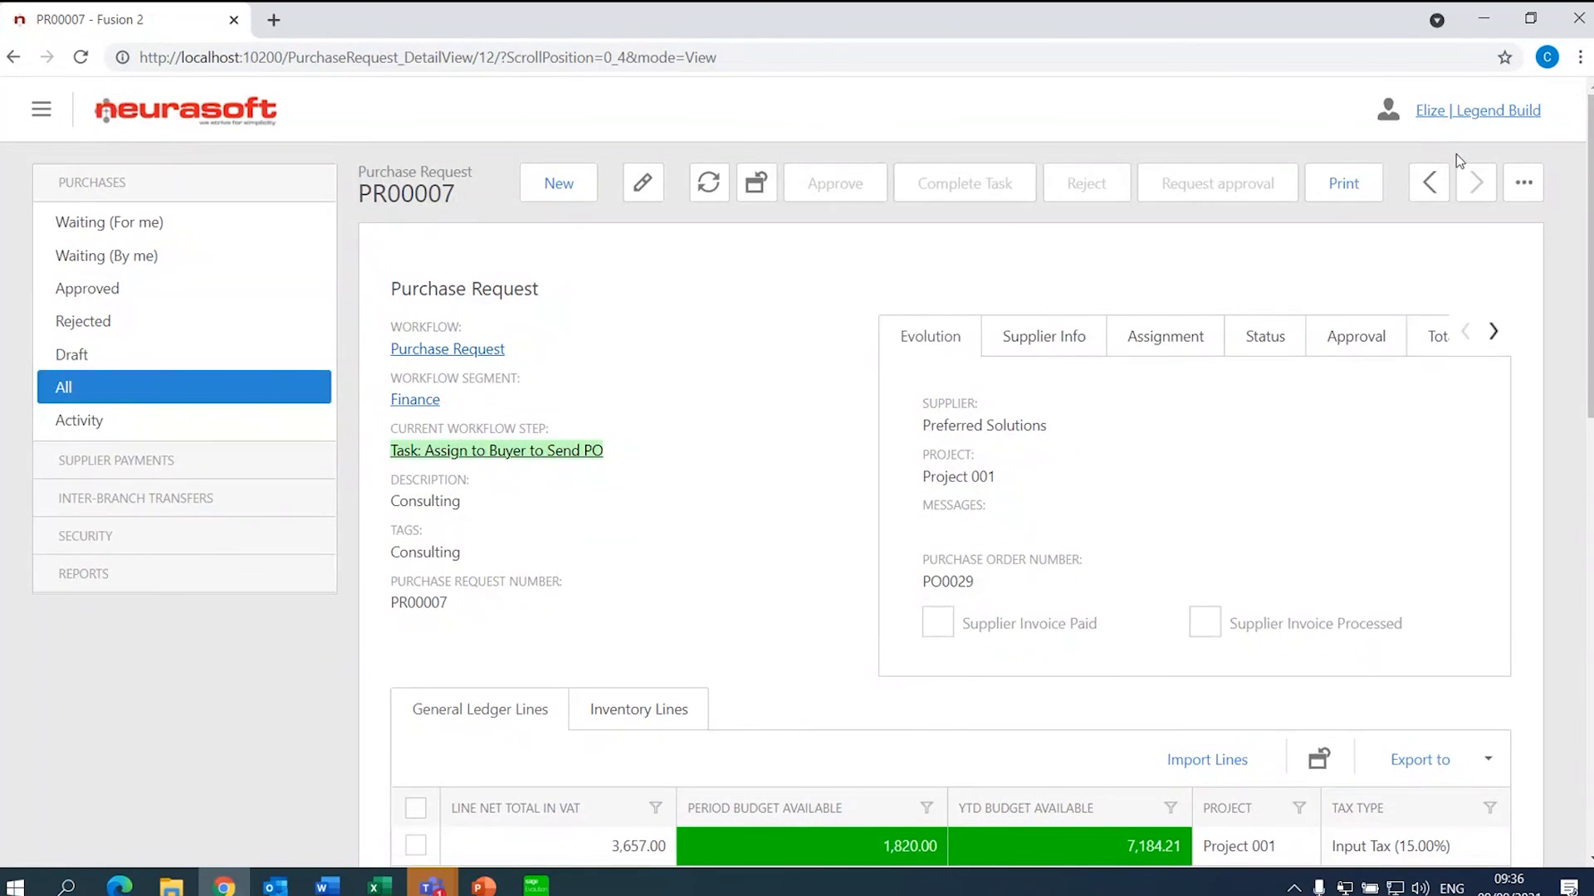
left_click(1521, 189)
left_click(1524, 191)
left_click(1523, 188)
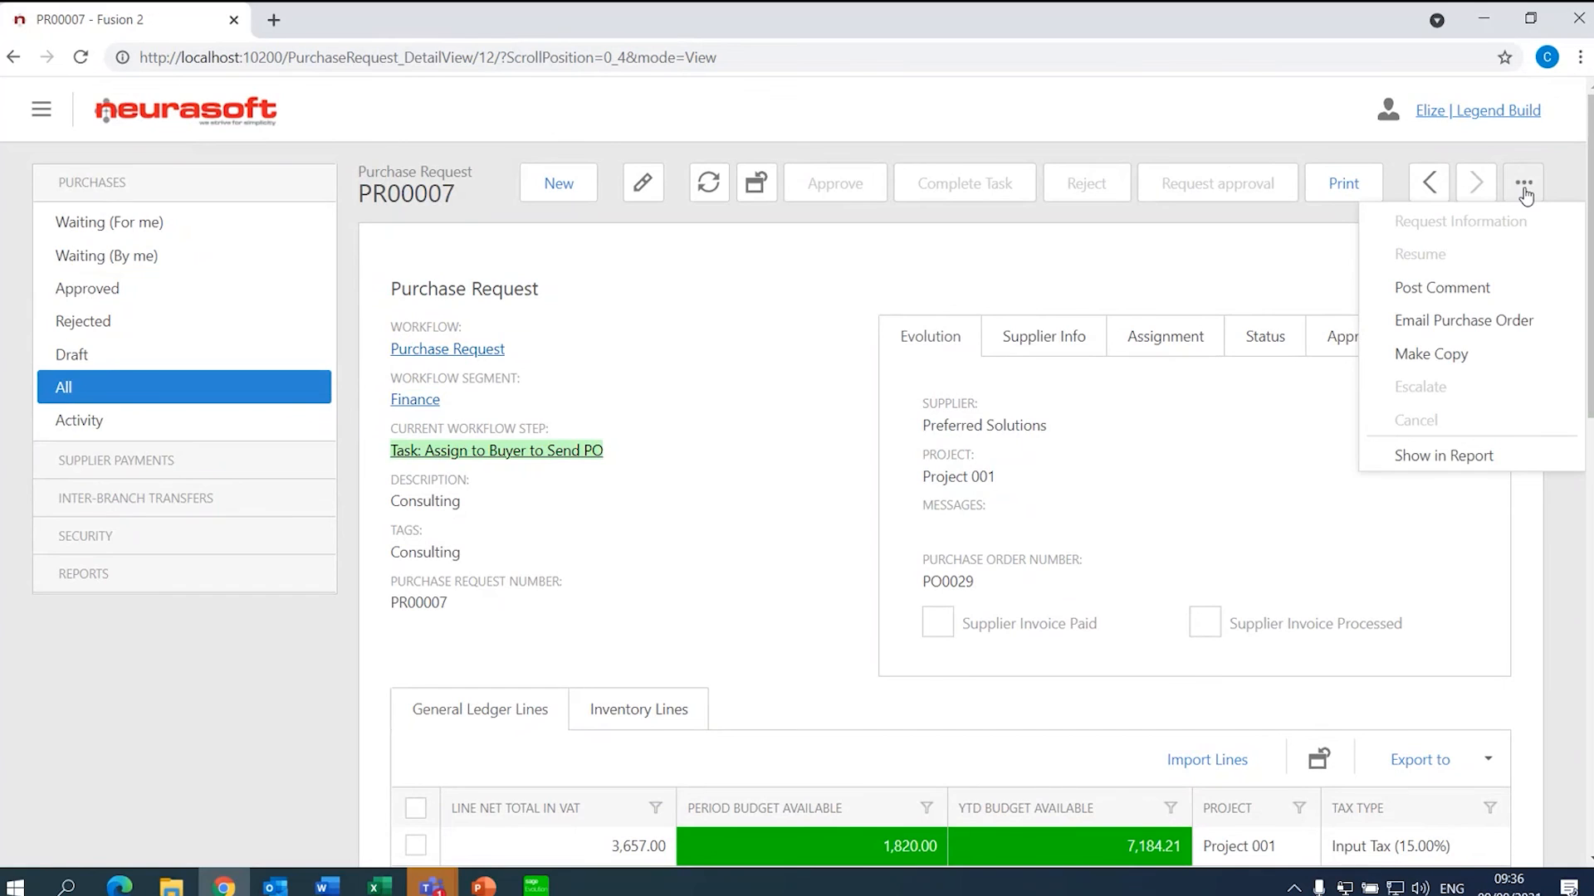
left_click(939, 300)
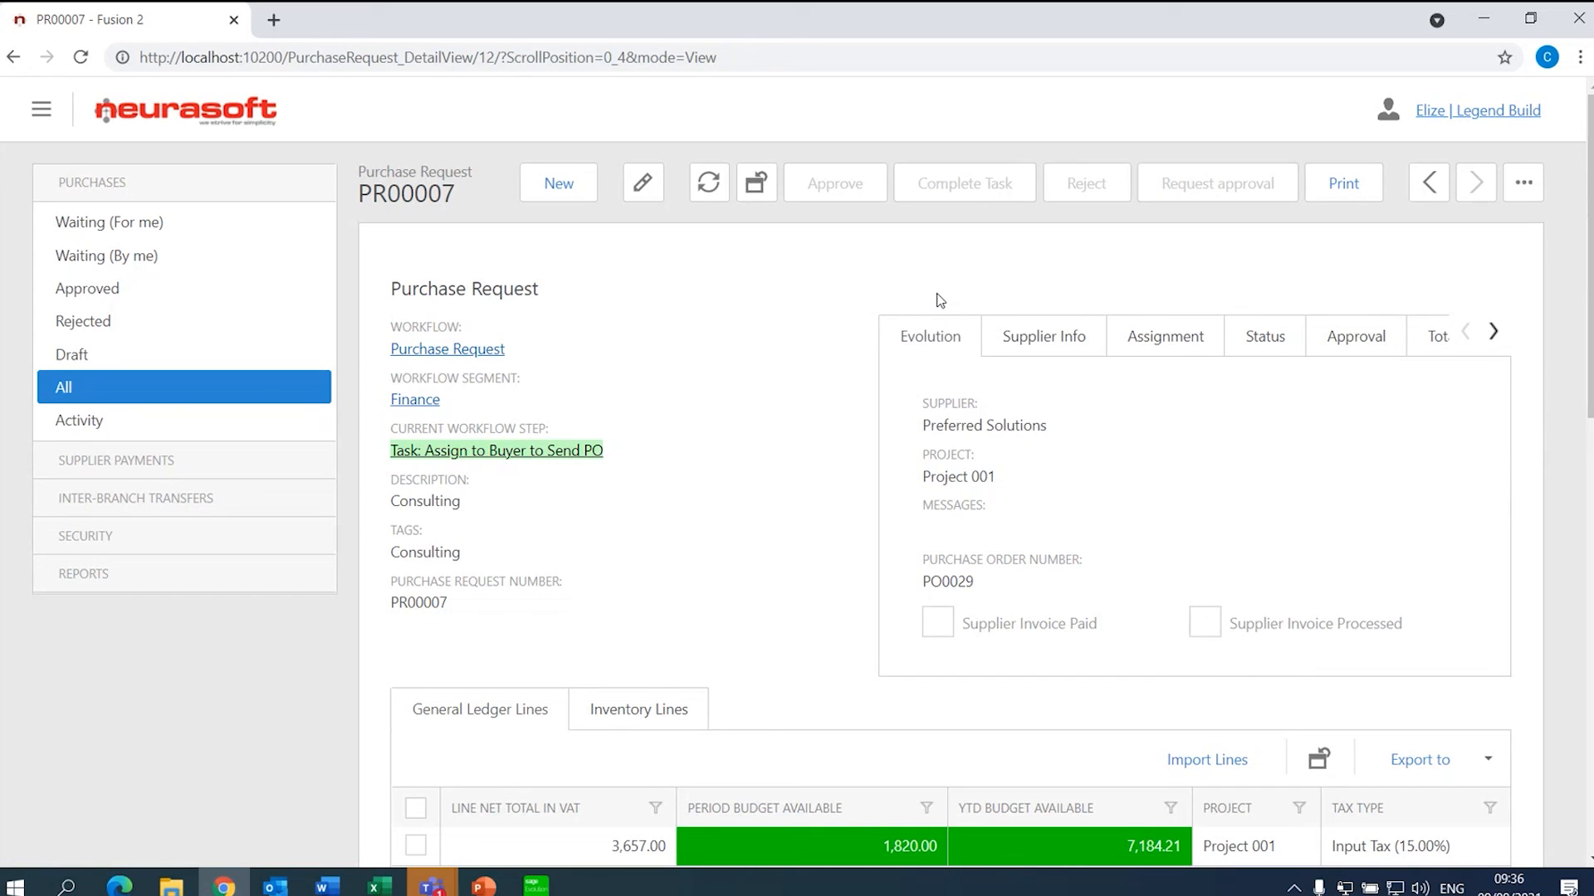
left_click(174, 425)
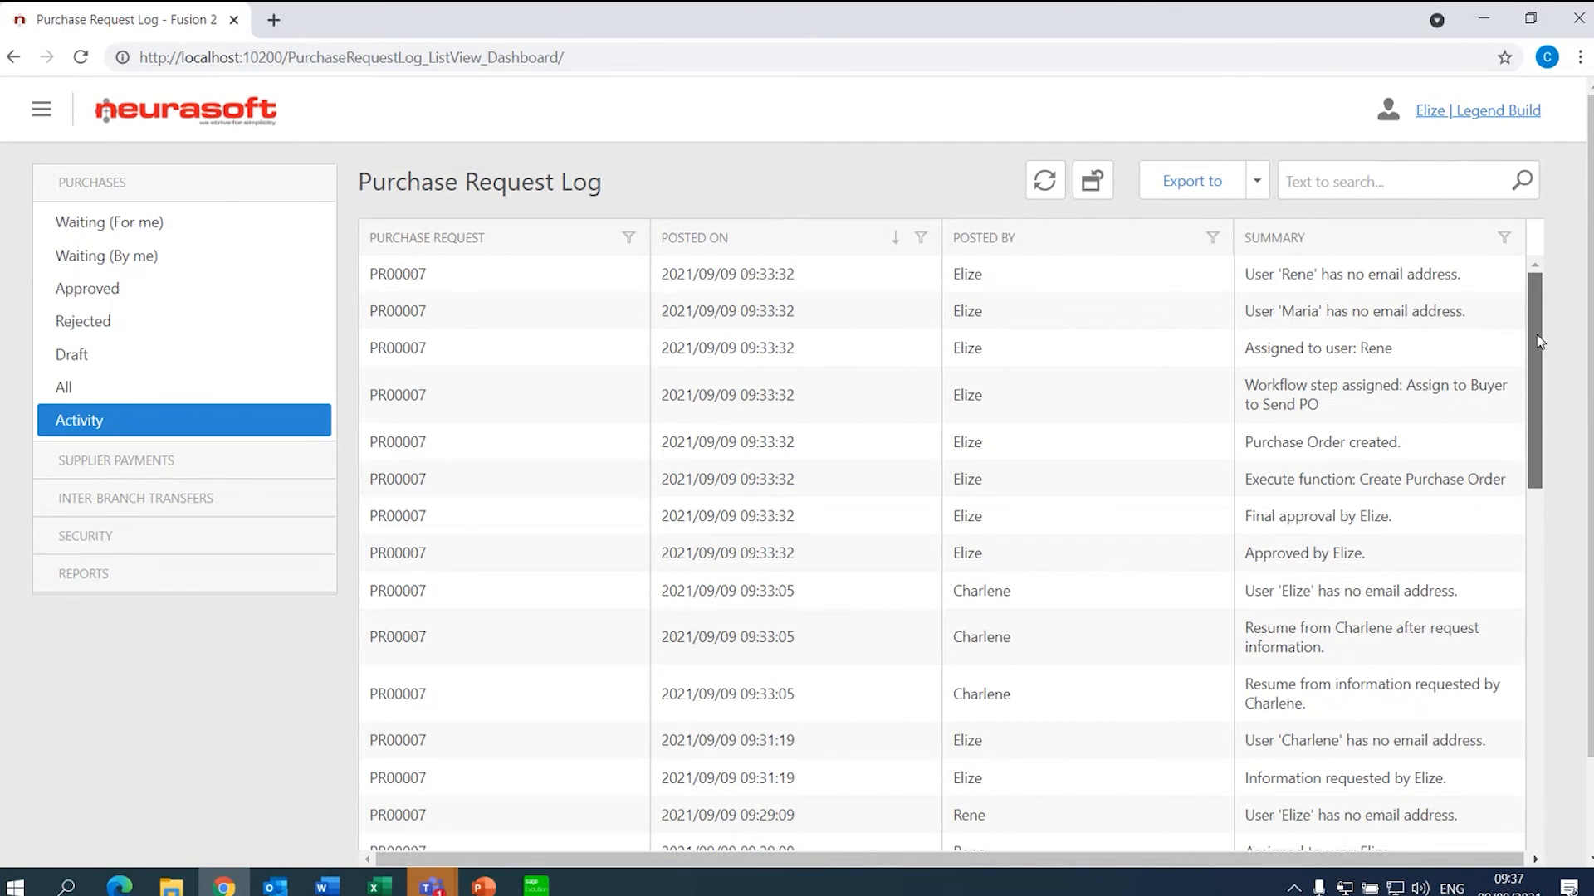
- Scroll through PR00007's activity history, then return to the All purchase requests list
left_click_drag(1536, 335, 1540, 712)
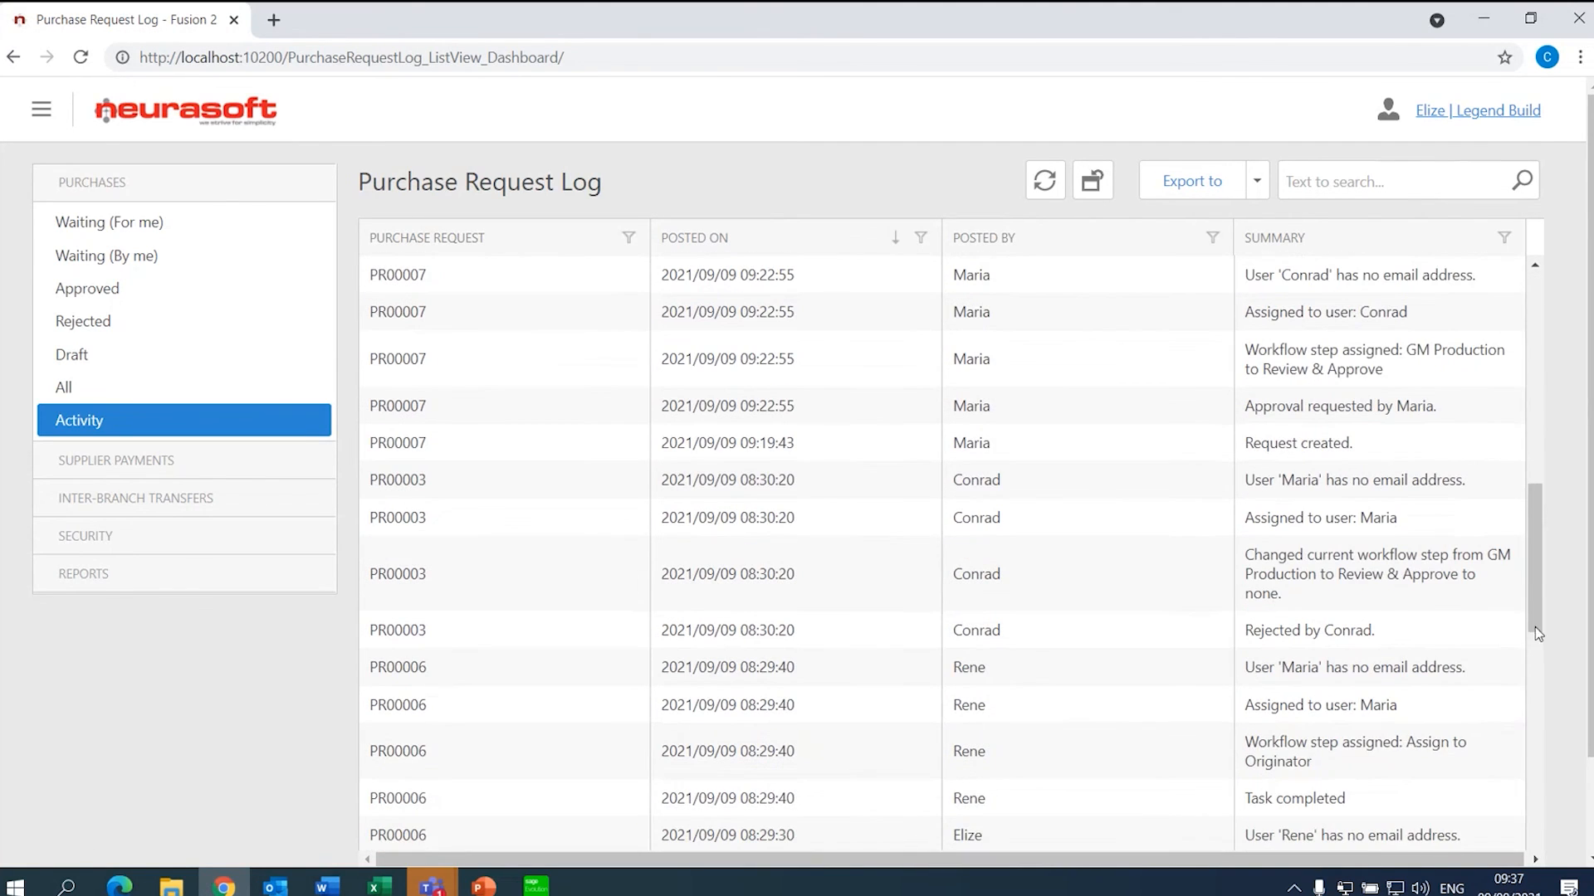
scroll(1522, 486, "up", 10)
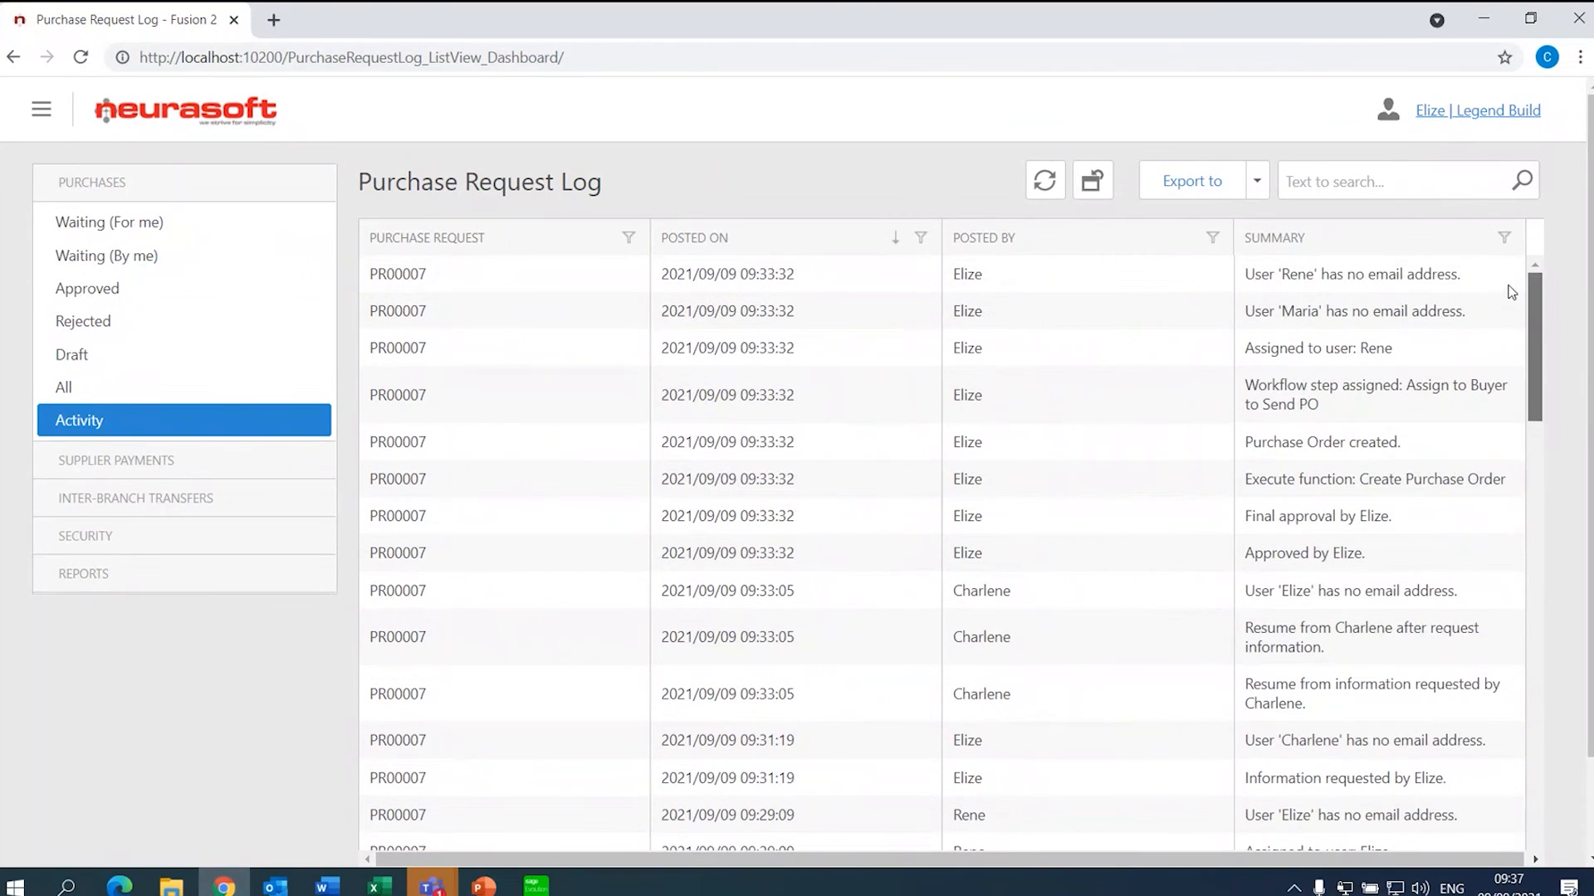
left_click(214, 387)
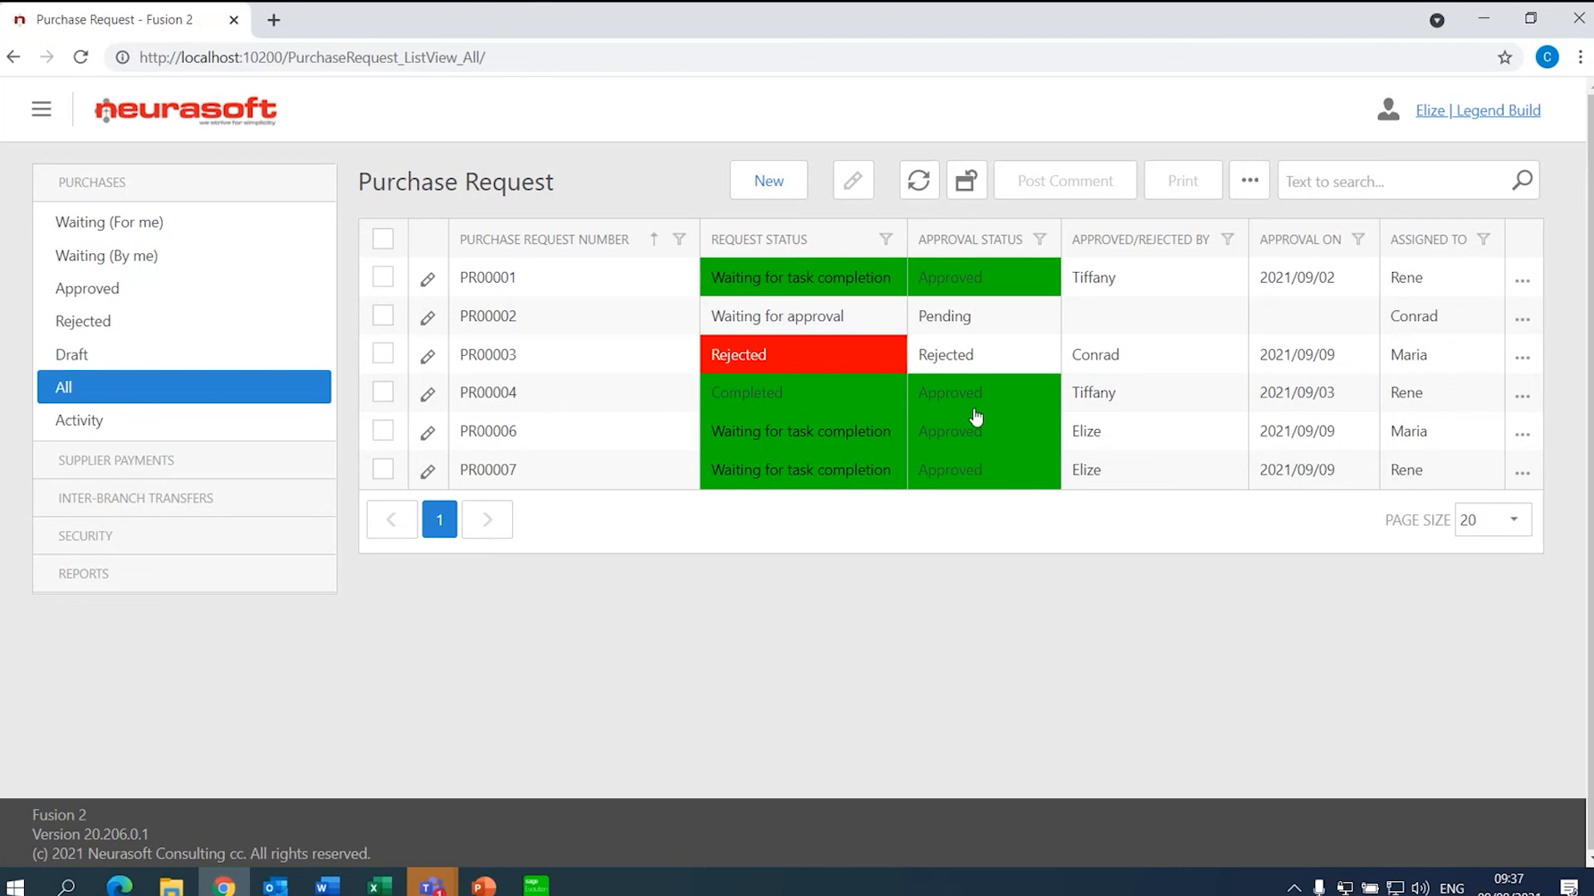
- Filter the requests list to Approved status, then clear the filter
left_click(1040, 241)
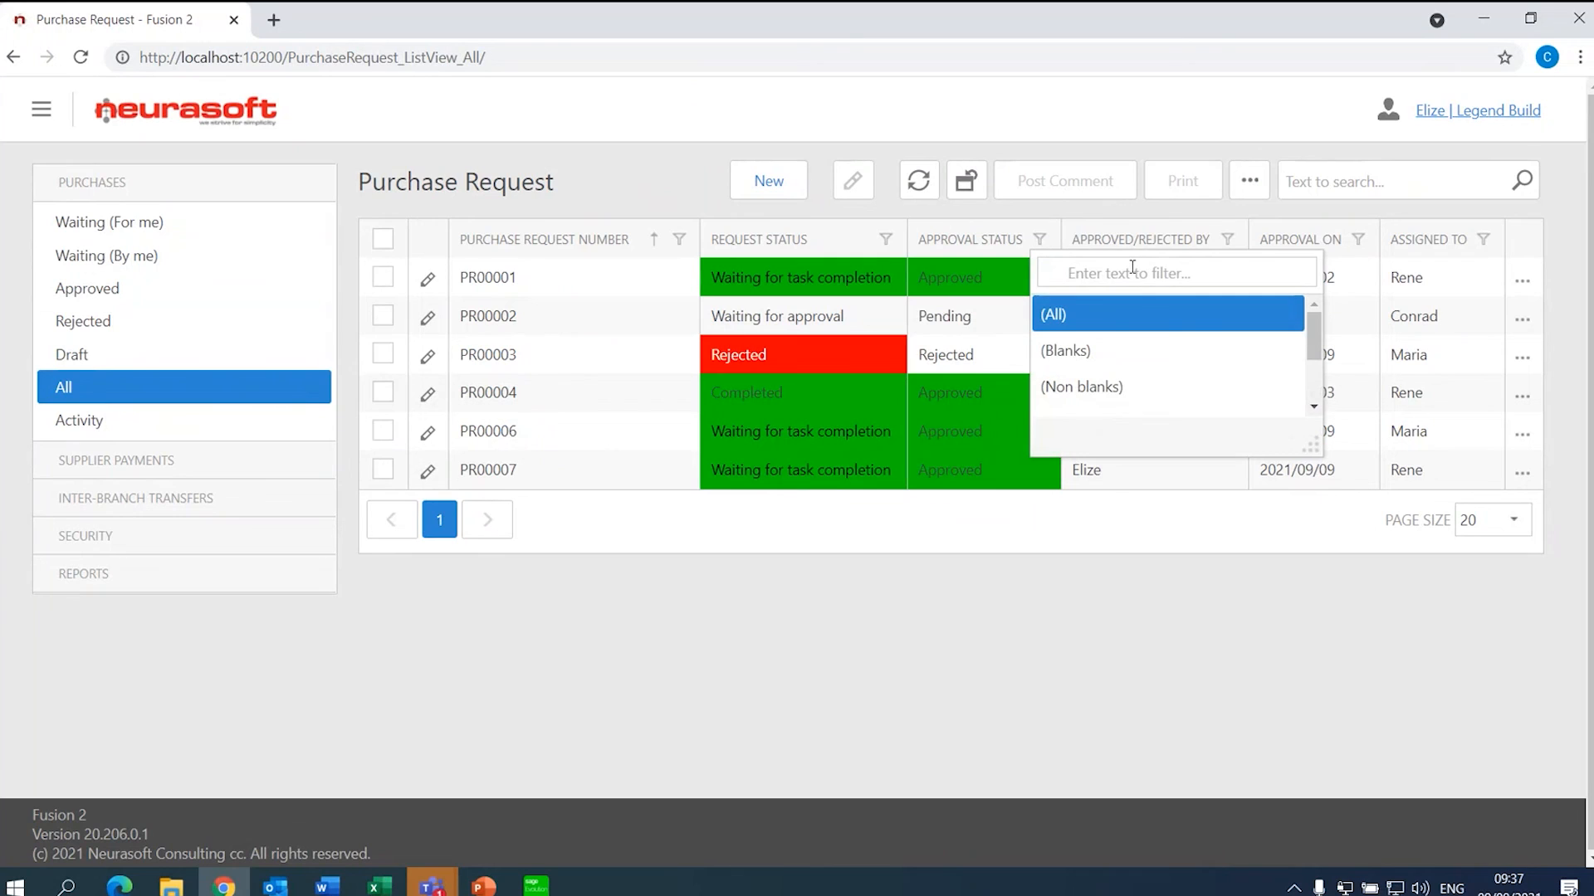
type("approve")
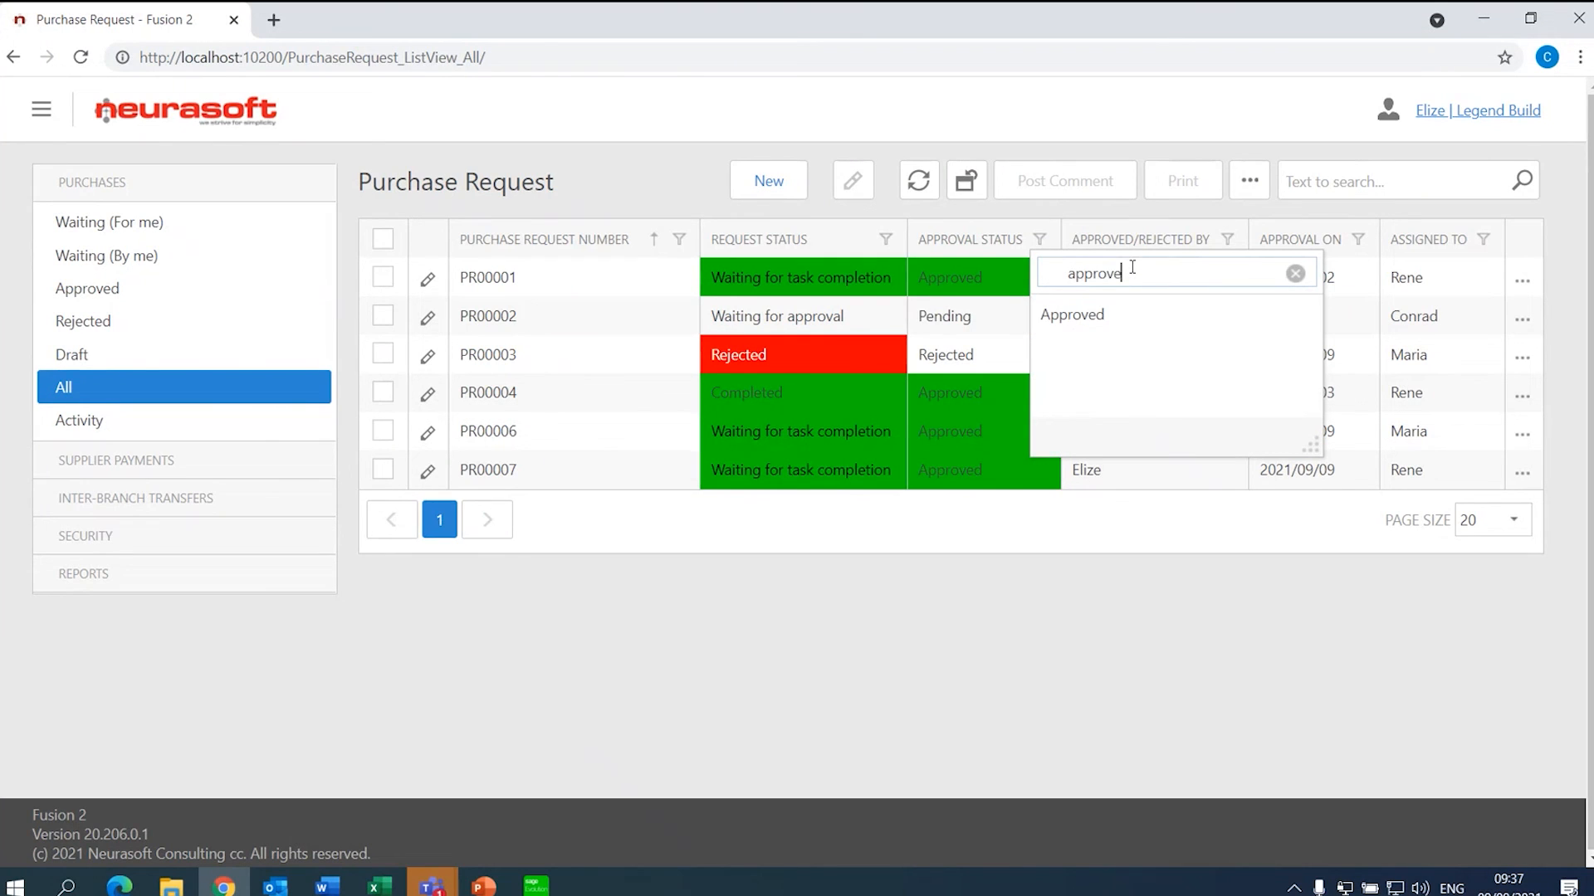
left_click(1083, 319)
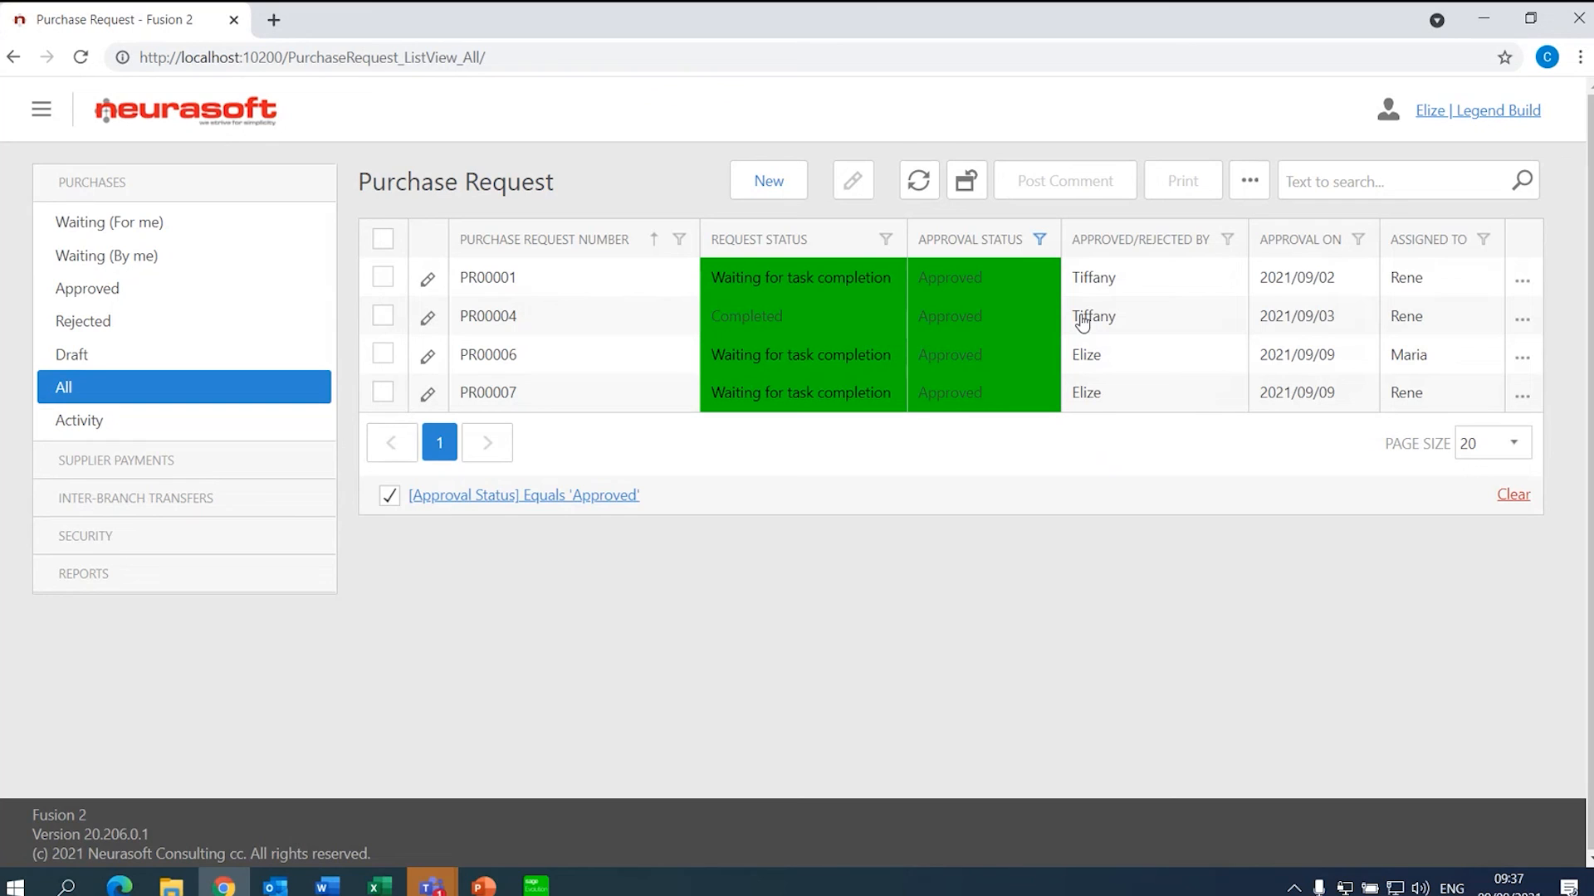
left_click(1524, 498)
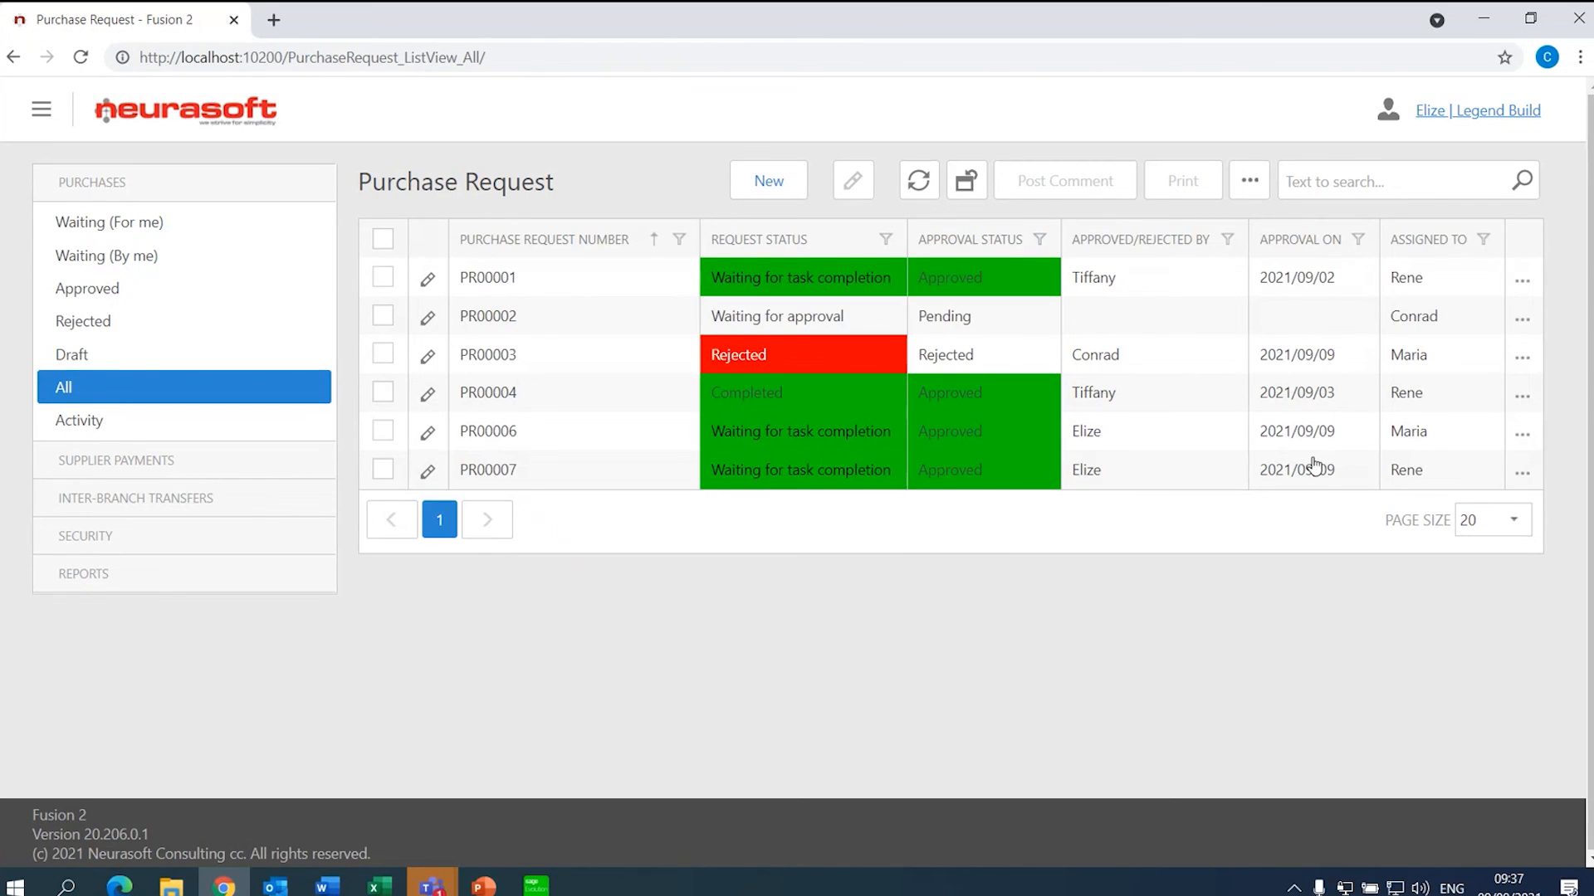
- Expand PR00001's details and view the Waiting on others and Waiting for me lists
left_click(1522, 283)
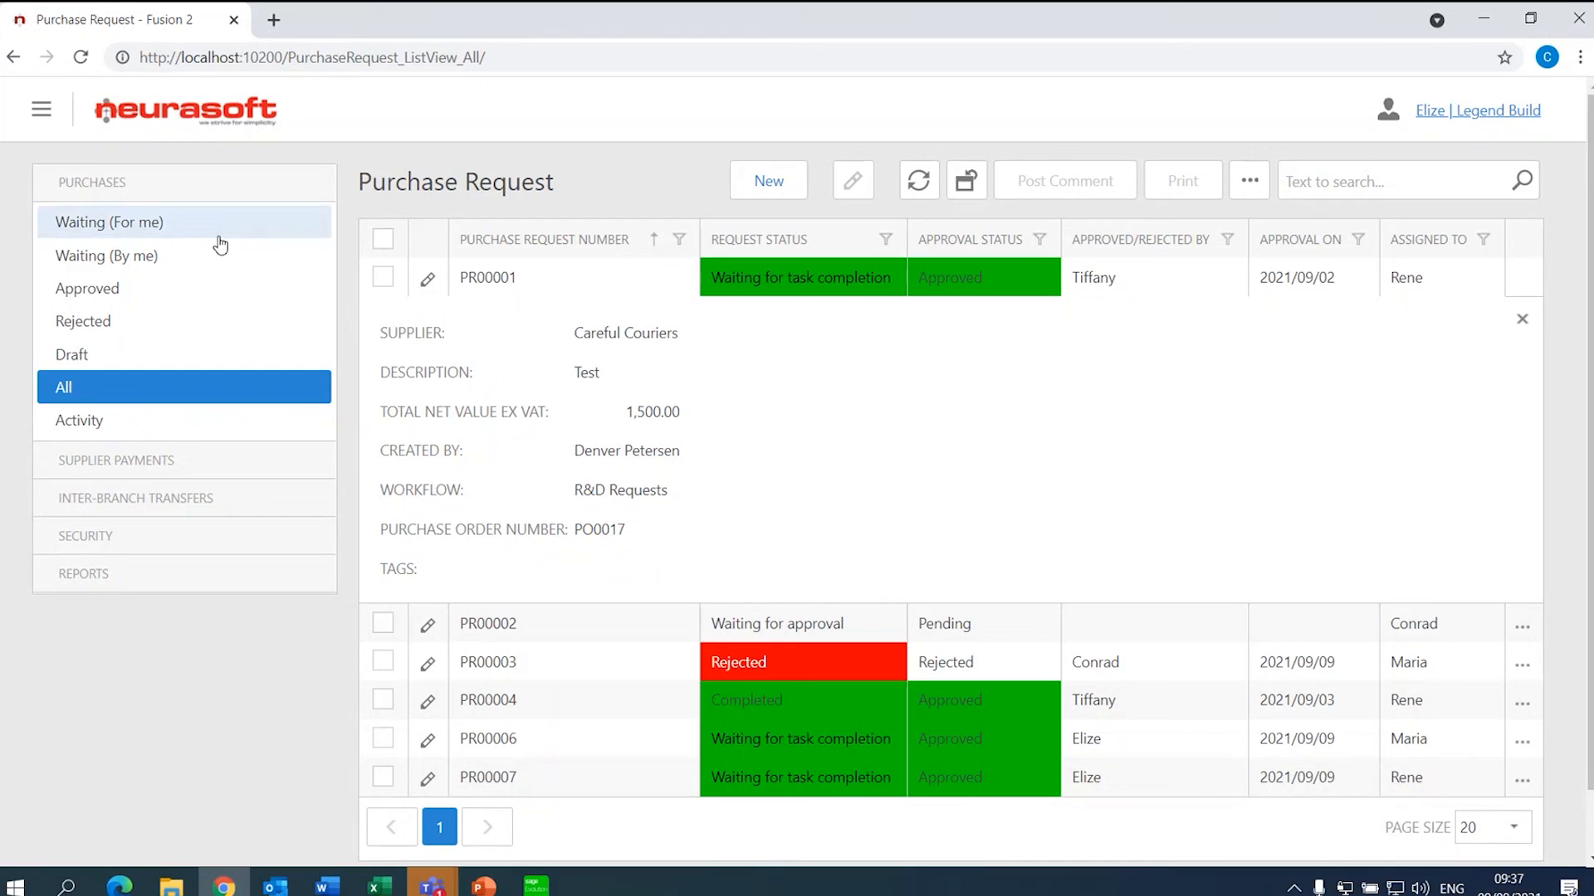
left_click(189, 275)
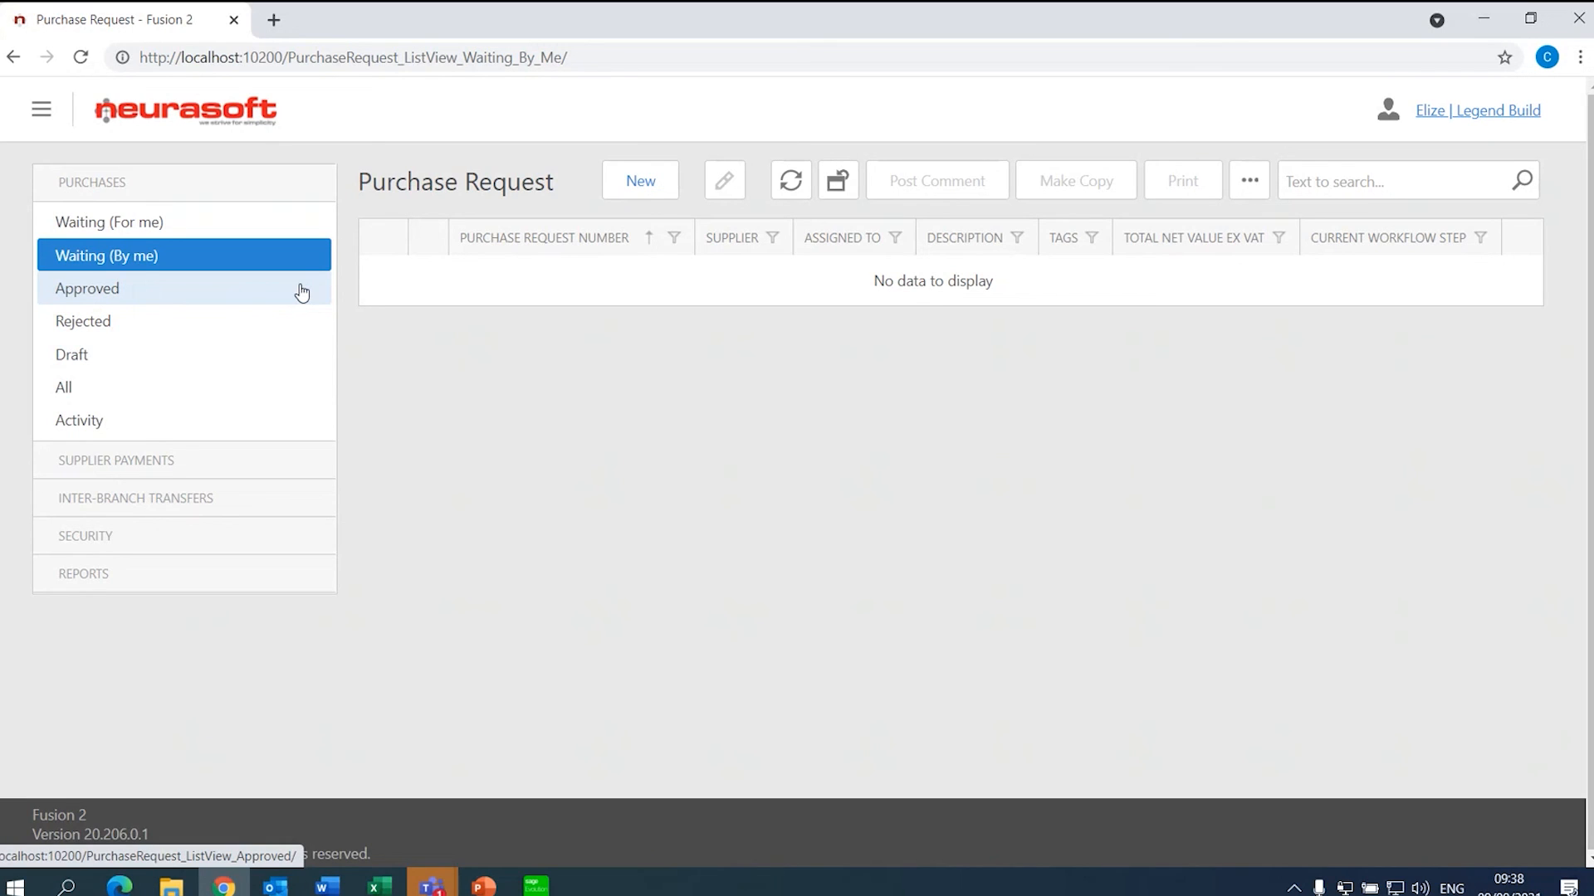
left_click(240, 222)
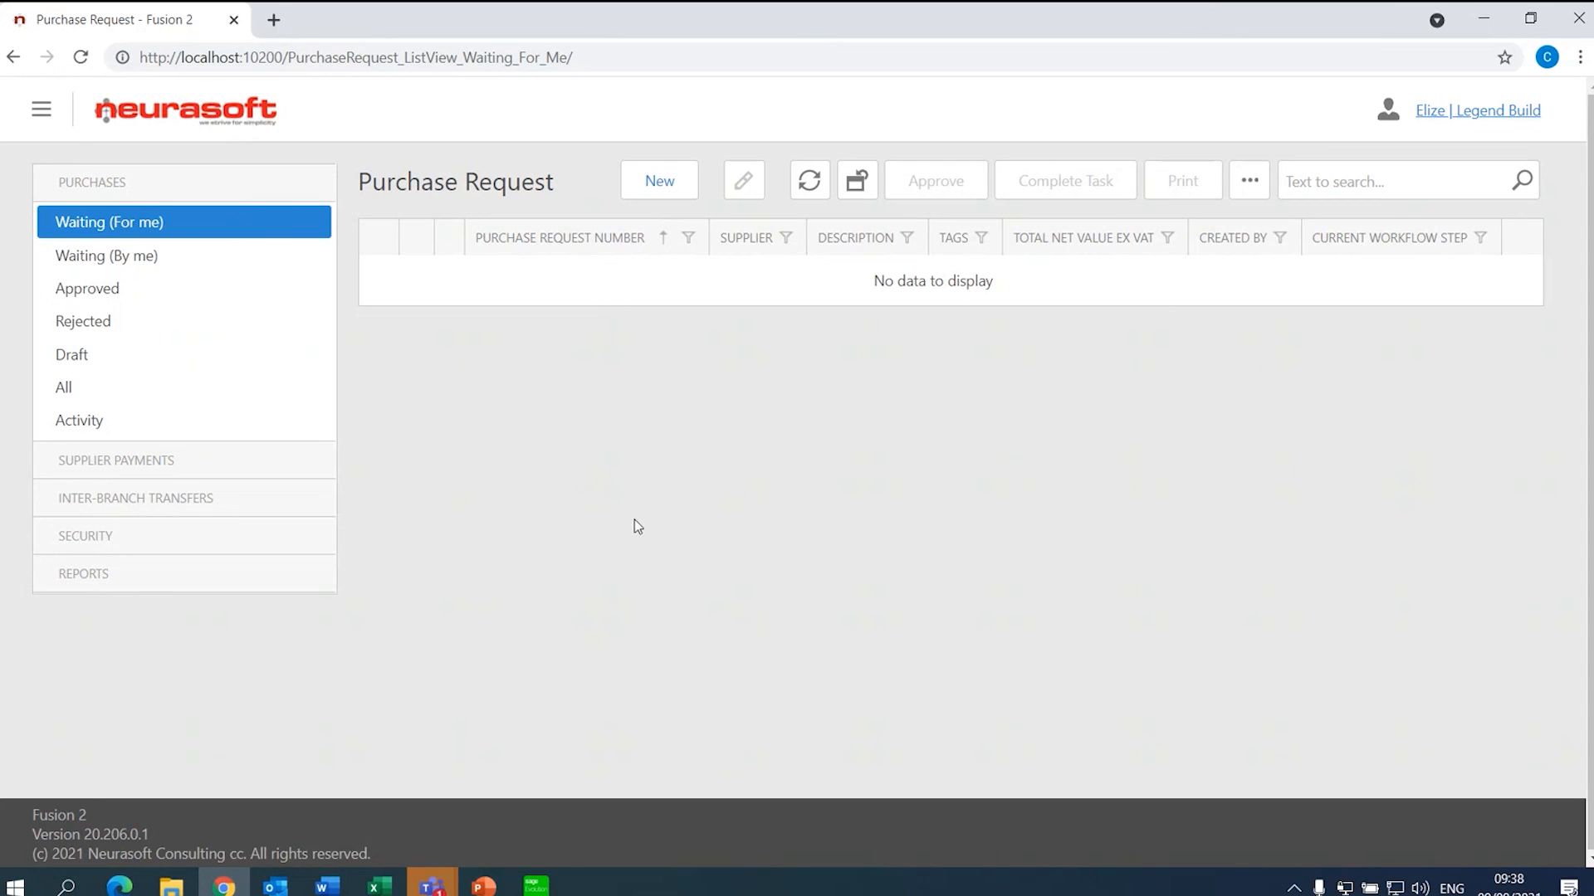
- Present the webinar deck's Q&A slide full screen in PowerPoint
left_click(483, 885)
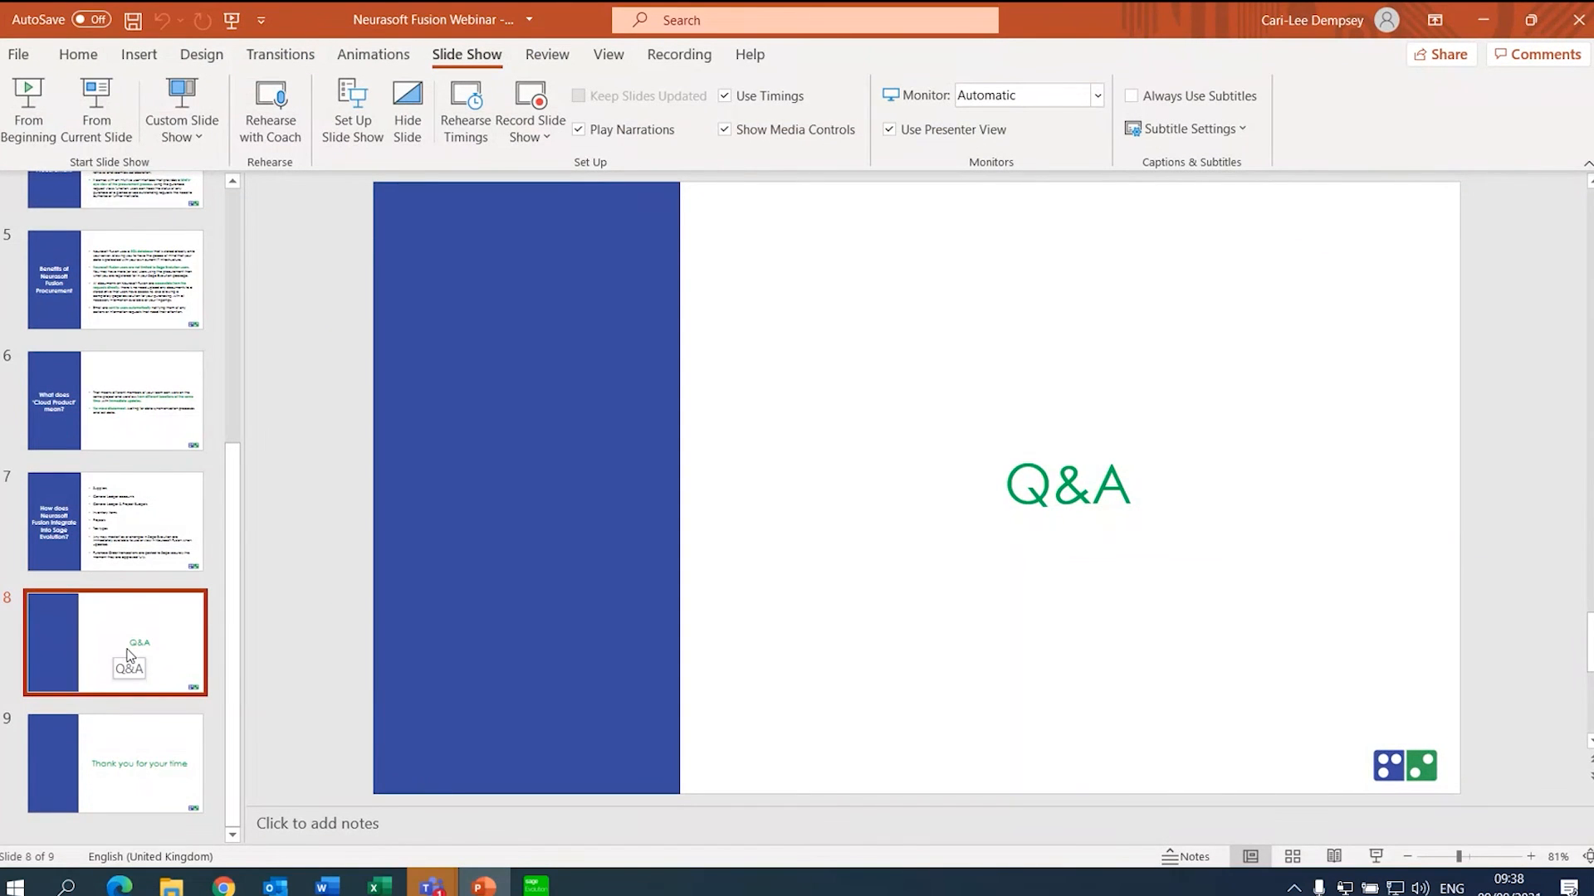
left_click(675, 558)
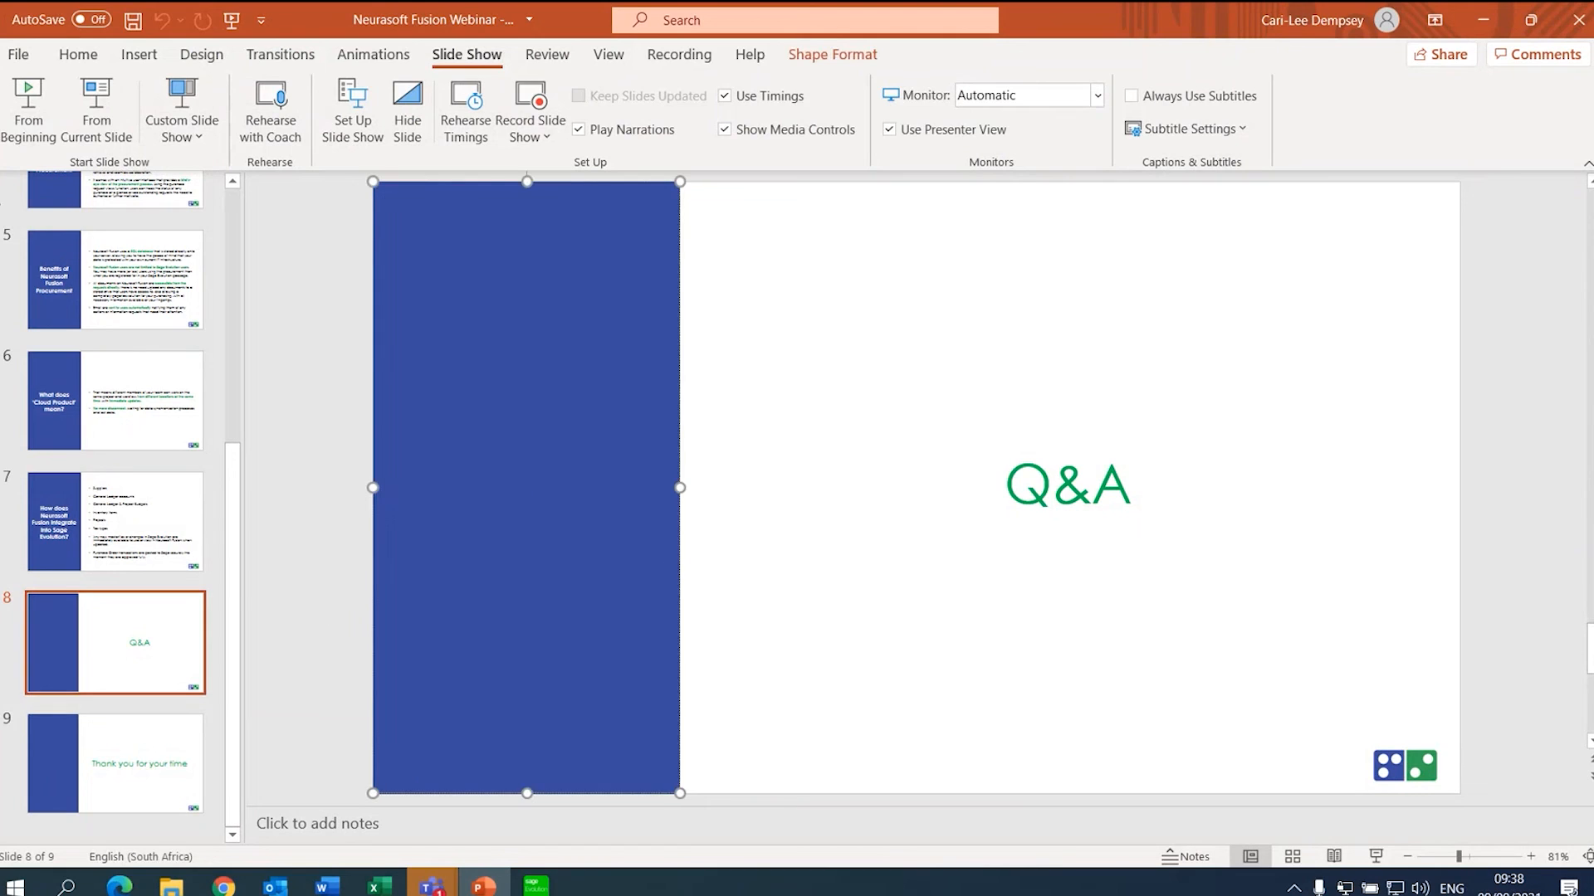
left_click(95, 109)
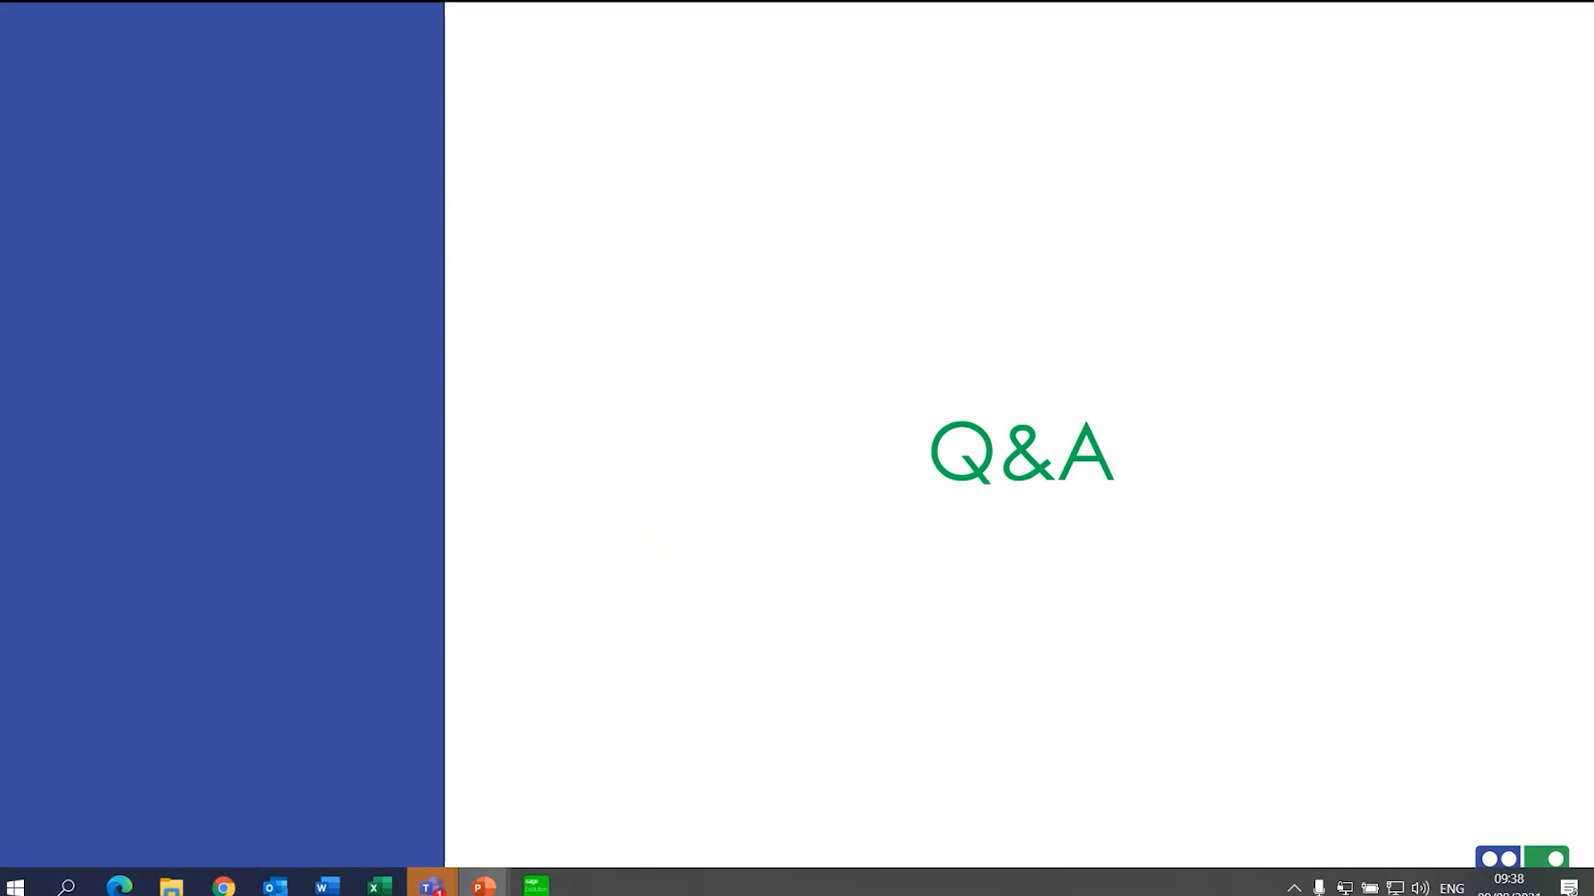